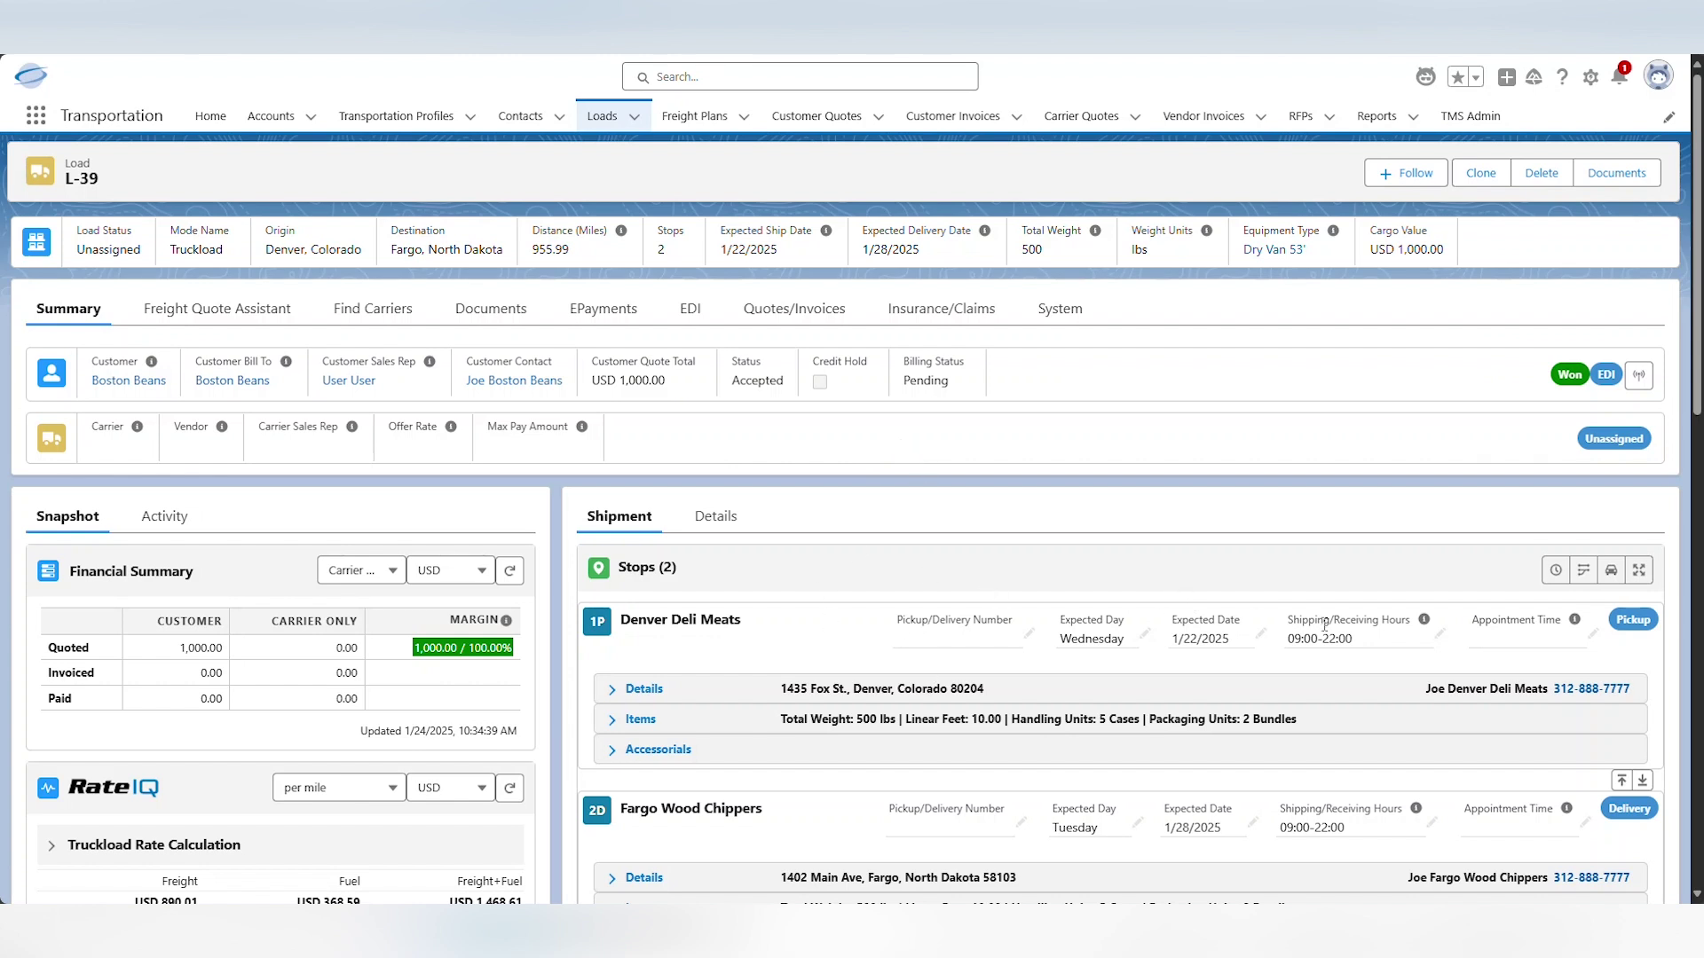
Open load L-39 in the Freight Plan Console and add load L-38 to the selected loads
{"action": "left_click", "coordinate": [1585, 575]}
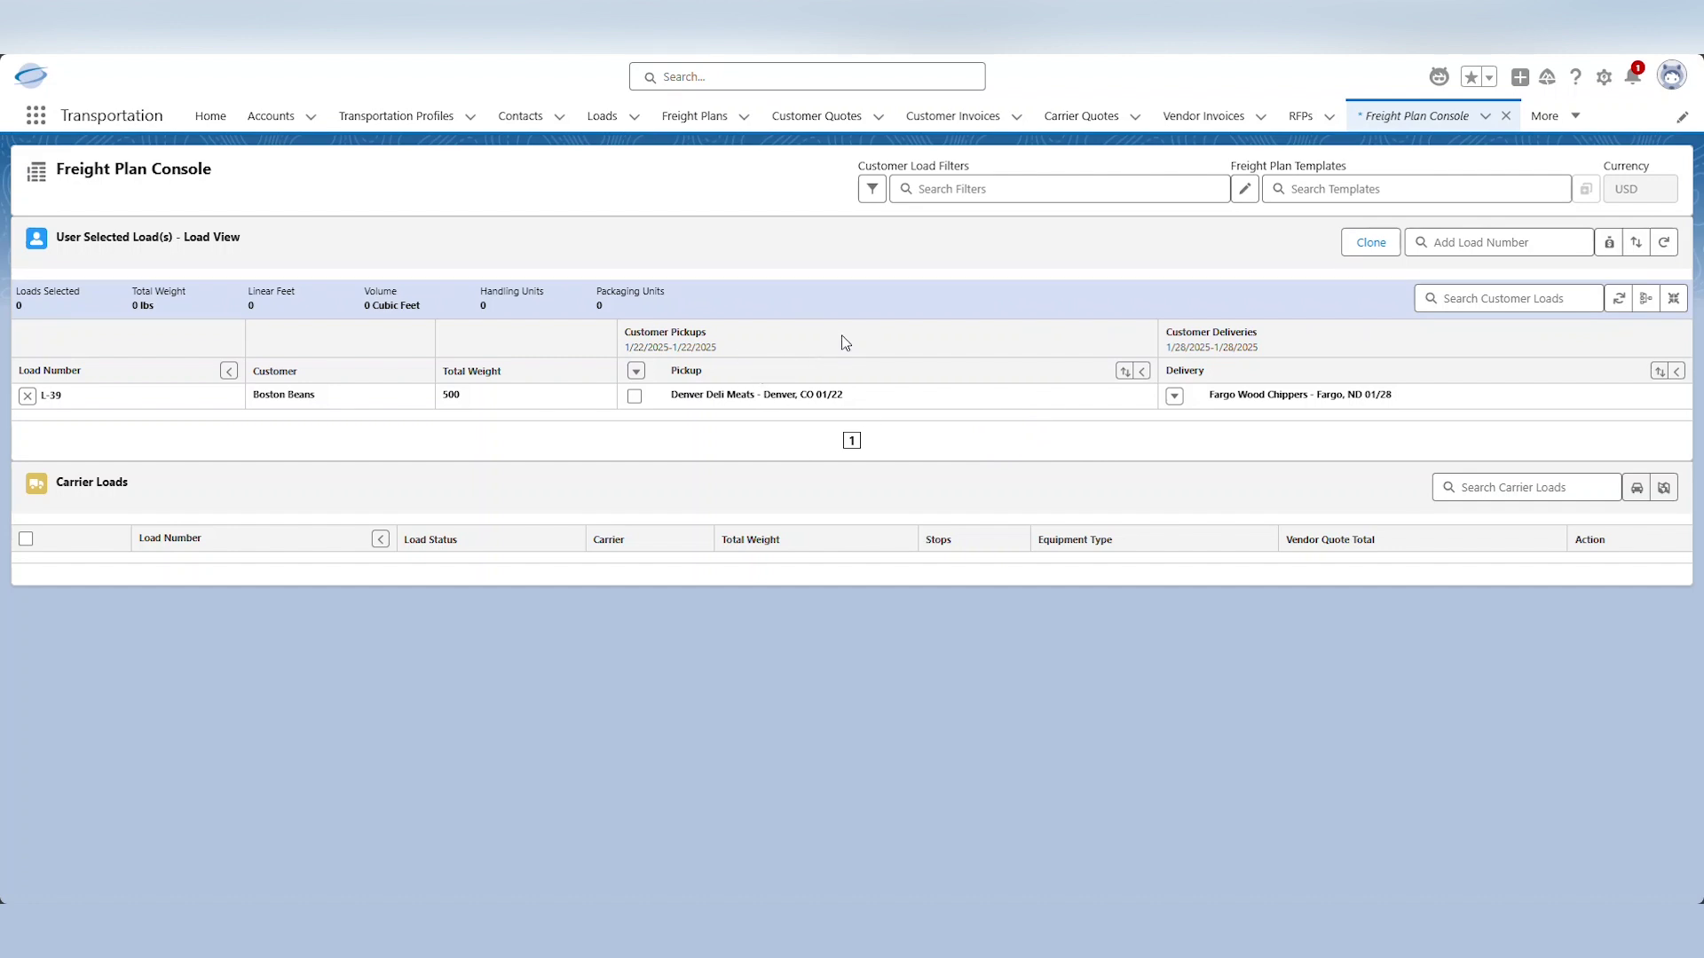
{"action": "left_click", "coordinate": [1483, 241]}
{"action": "type", "text": "l-38"}
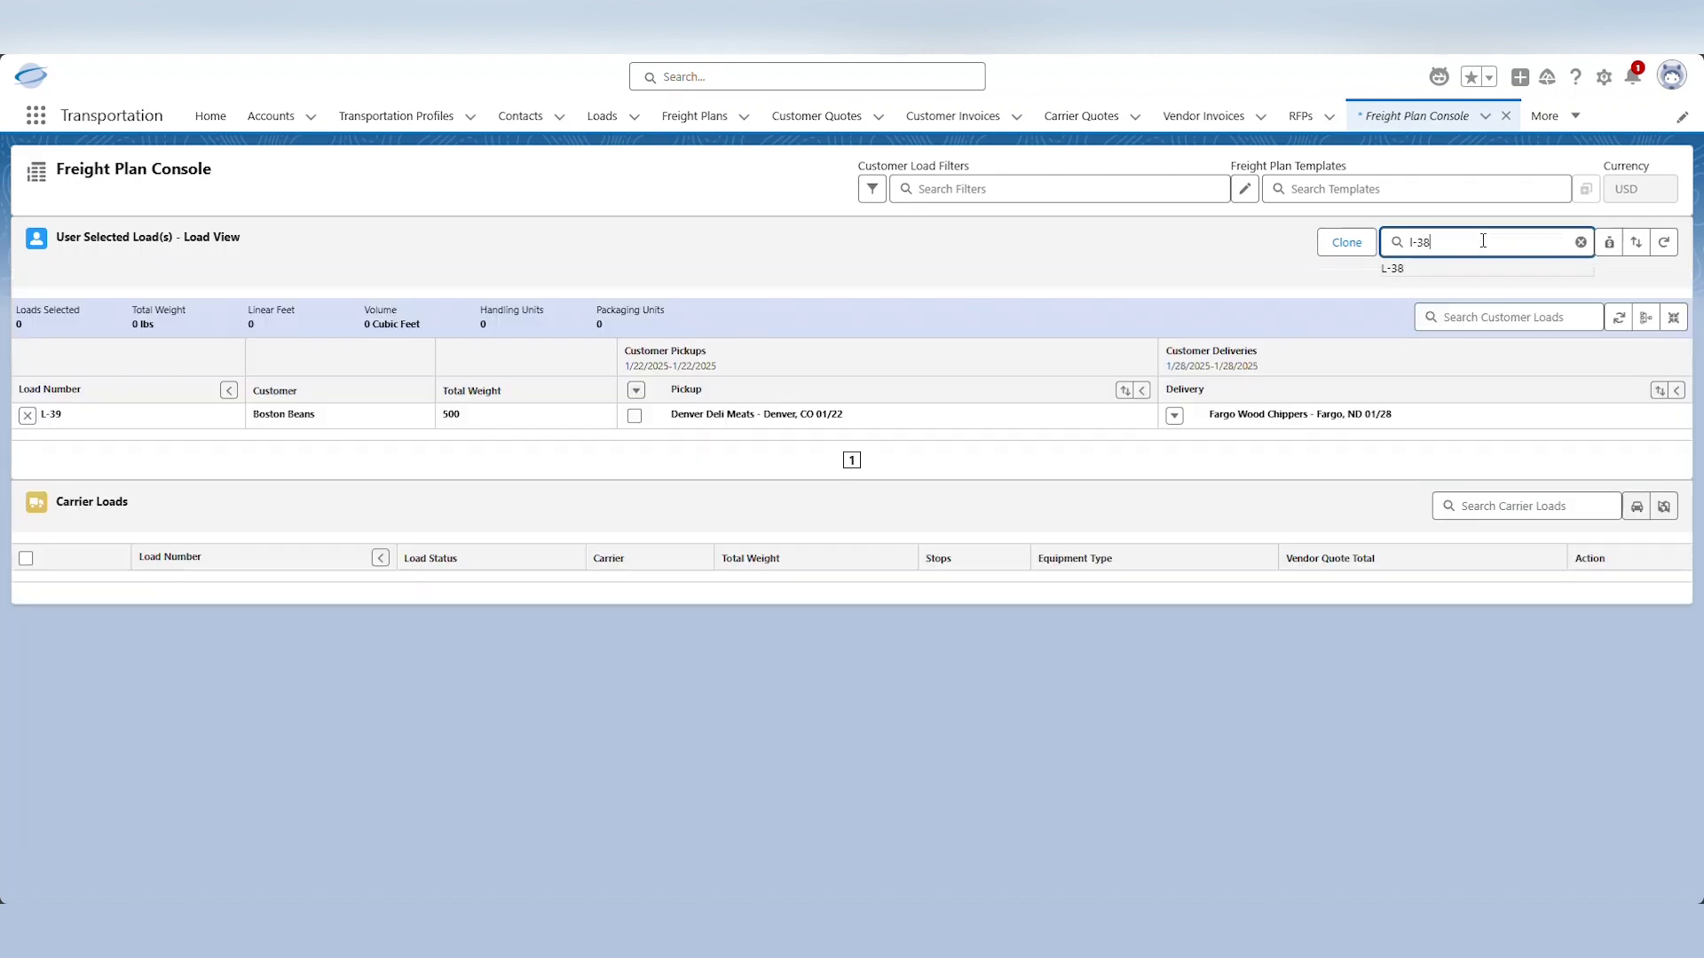
{"action": "left_click", "coordinate": [1433, 272]}
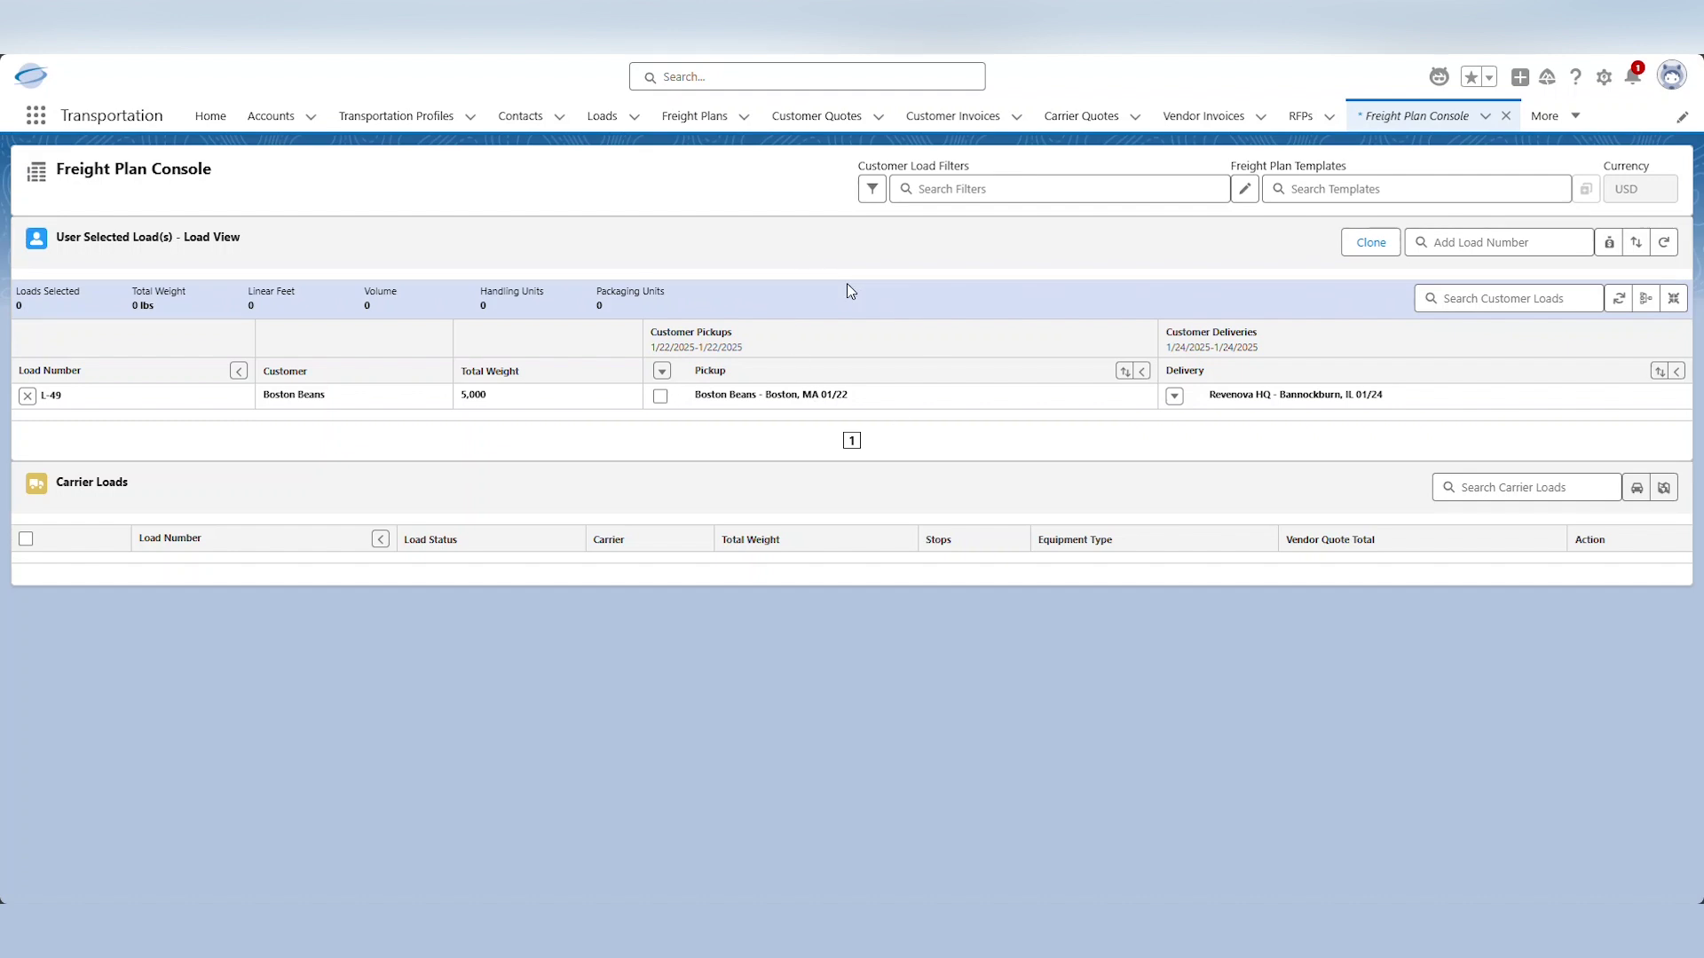
Open the TMS Admin configuration and examine the Freight Plan section's settings for allowed stop types
{"action": "left_click", "coordinate": [1552, 131]}
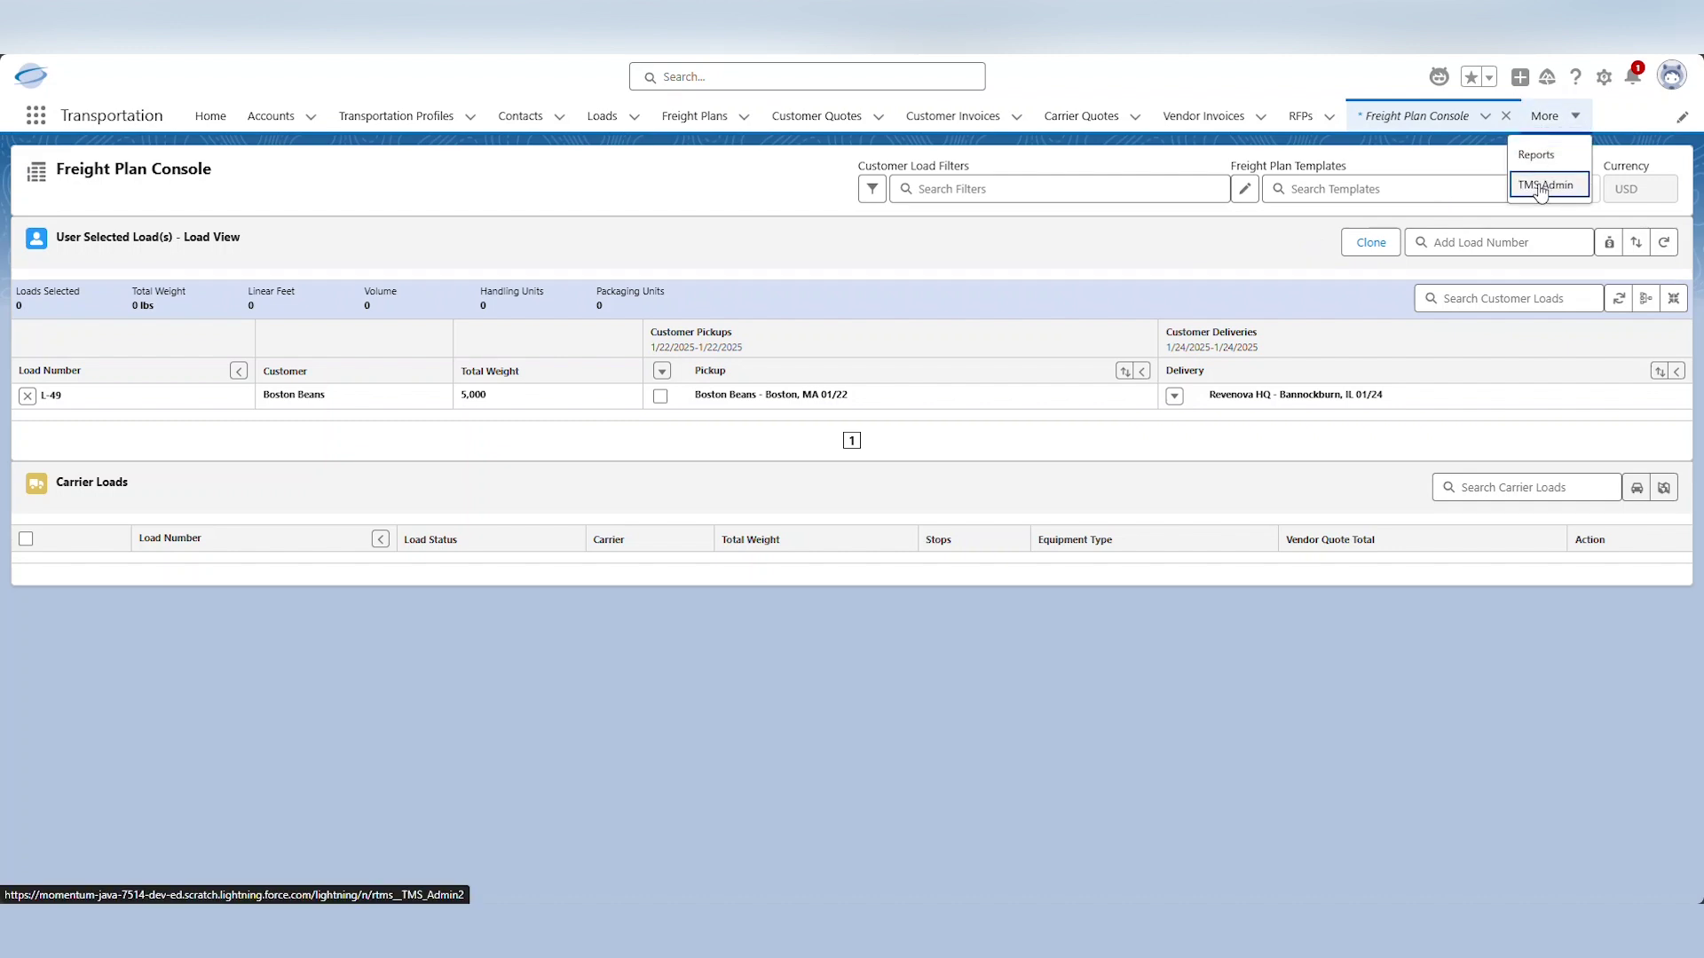
{"action": "key", "text": "Escape"}
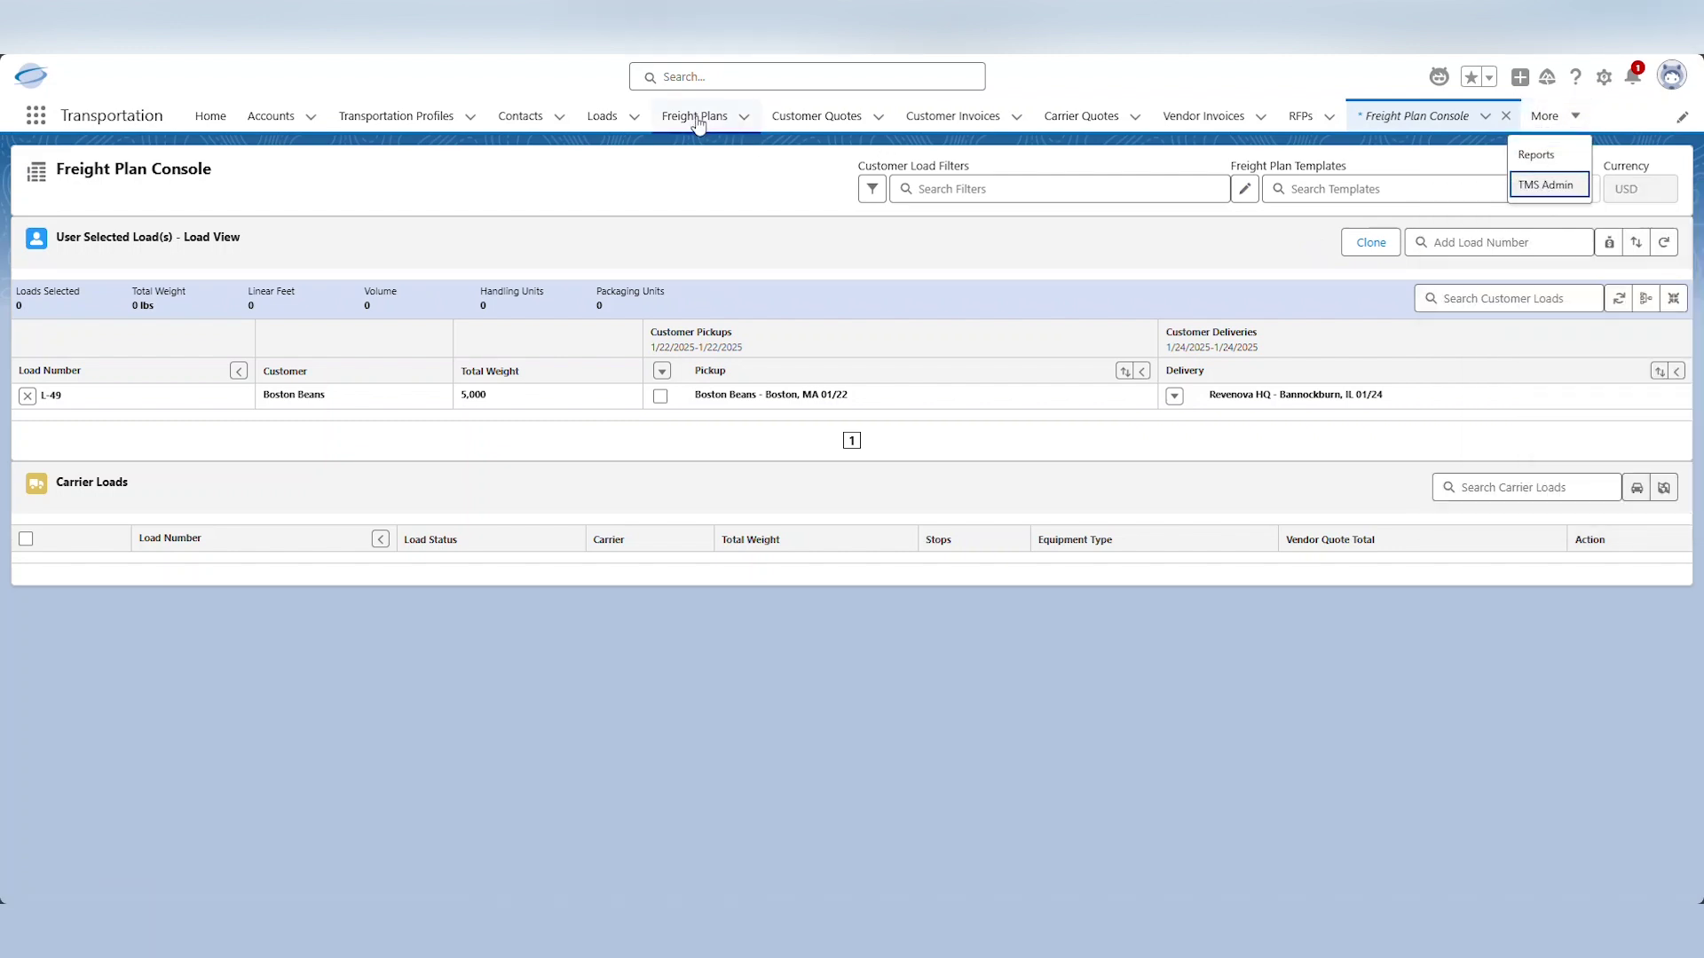
{"action": "left_click", "coordinate": [617, 18]}
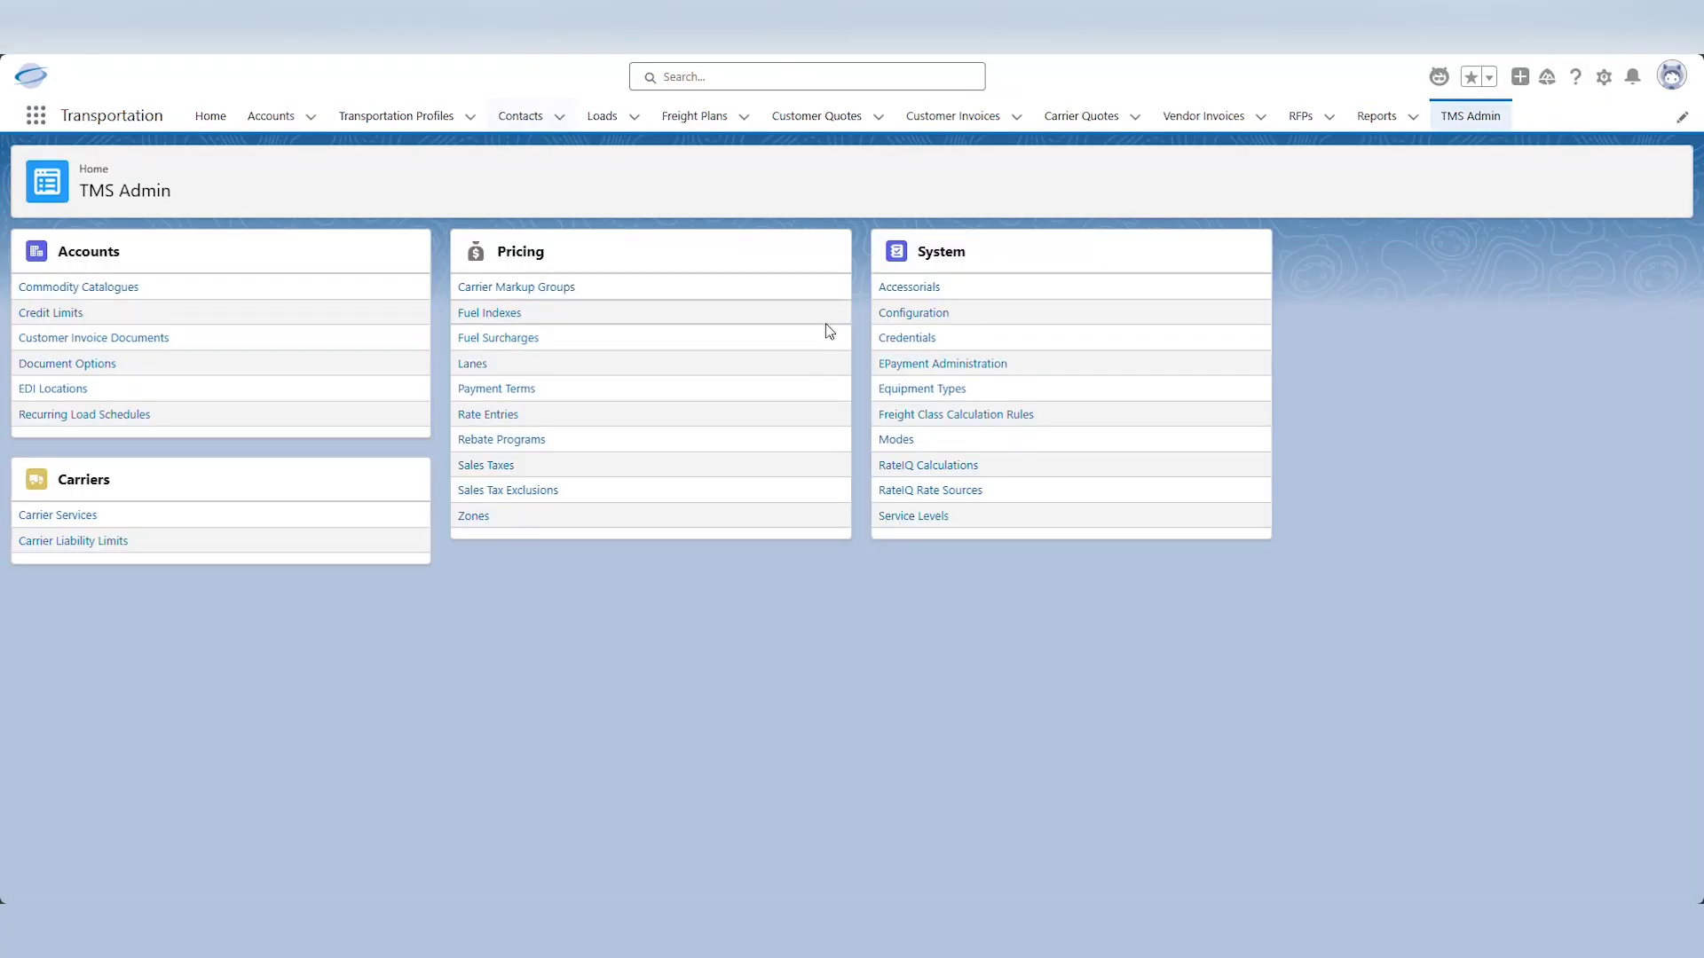
{"action": "left_click", "coordinate": [918, 316]}
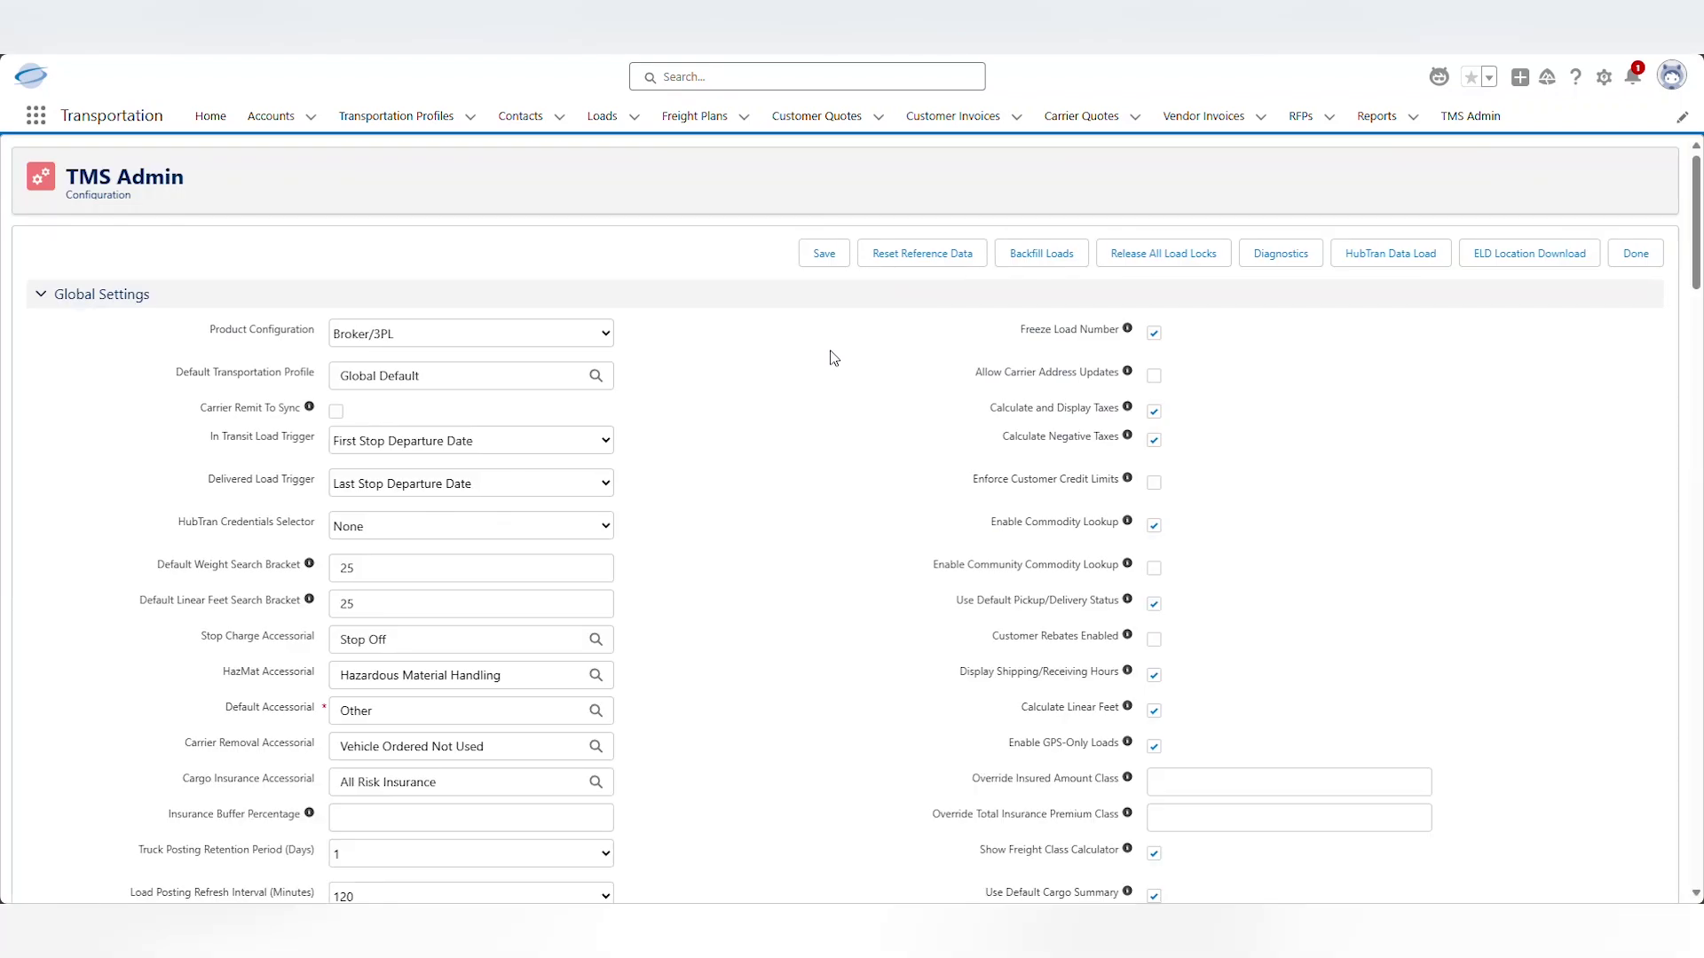
{"action": "scroll", "coordinate": [791, 461], "scroll_direction": "down", "scroll_amount": 7}
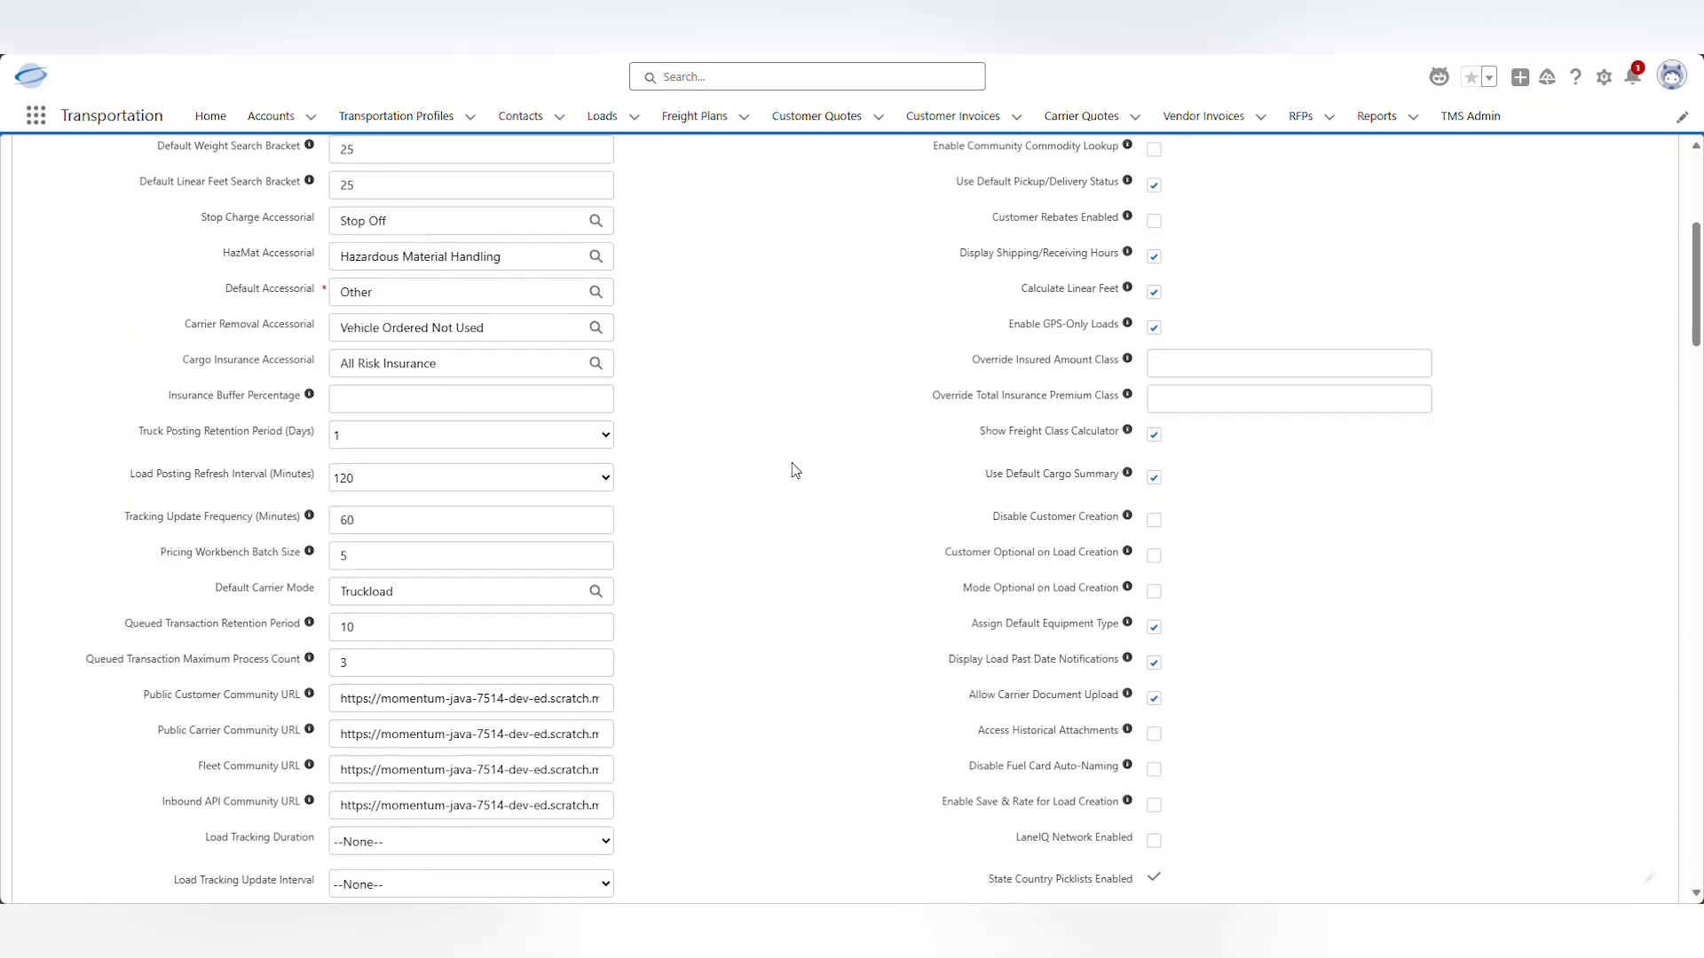
{"action": "scroll", "coordinate": [792, 468], "scroll_direction": "down", "scroll_amount": 7}
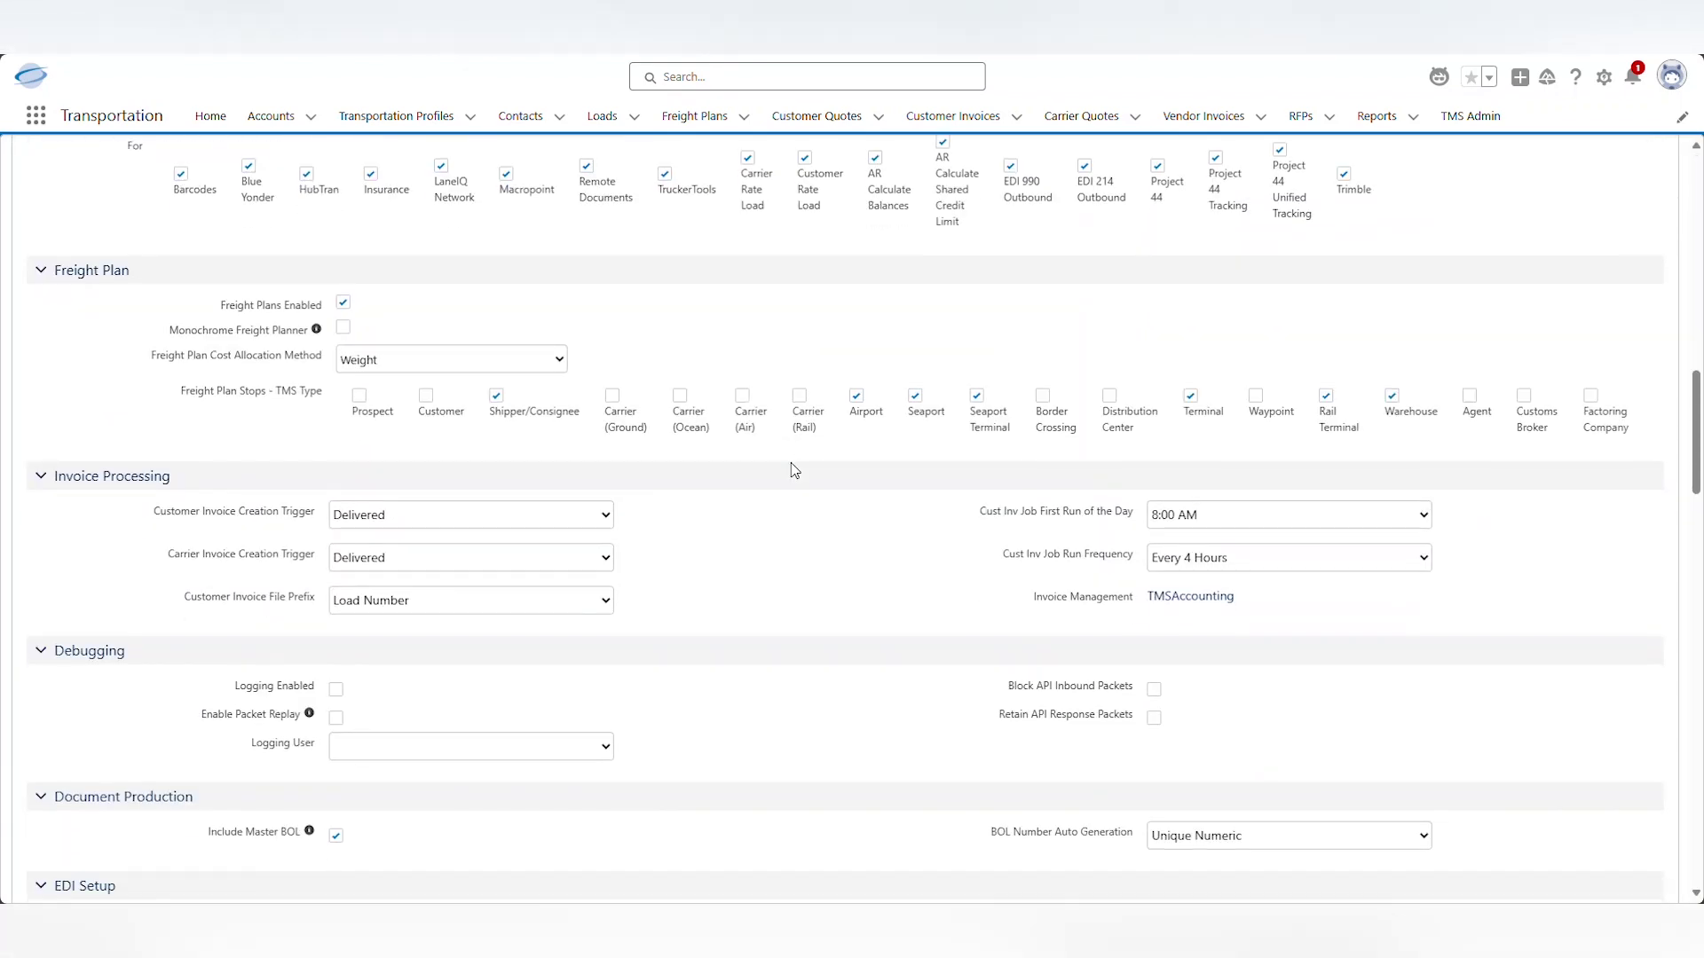
{"action": "left_click_drag", "start_coordinate": [182, 399], "coordinate": [314, 408]}
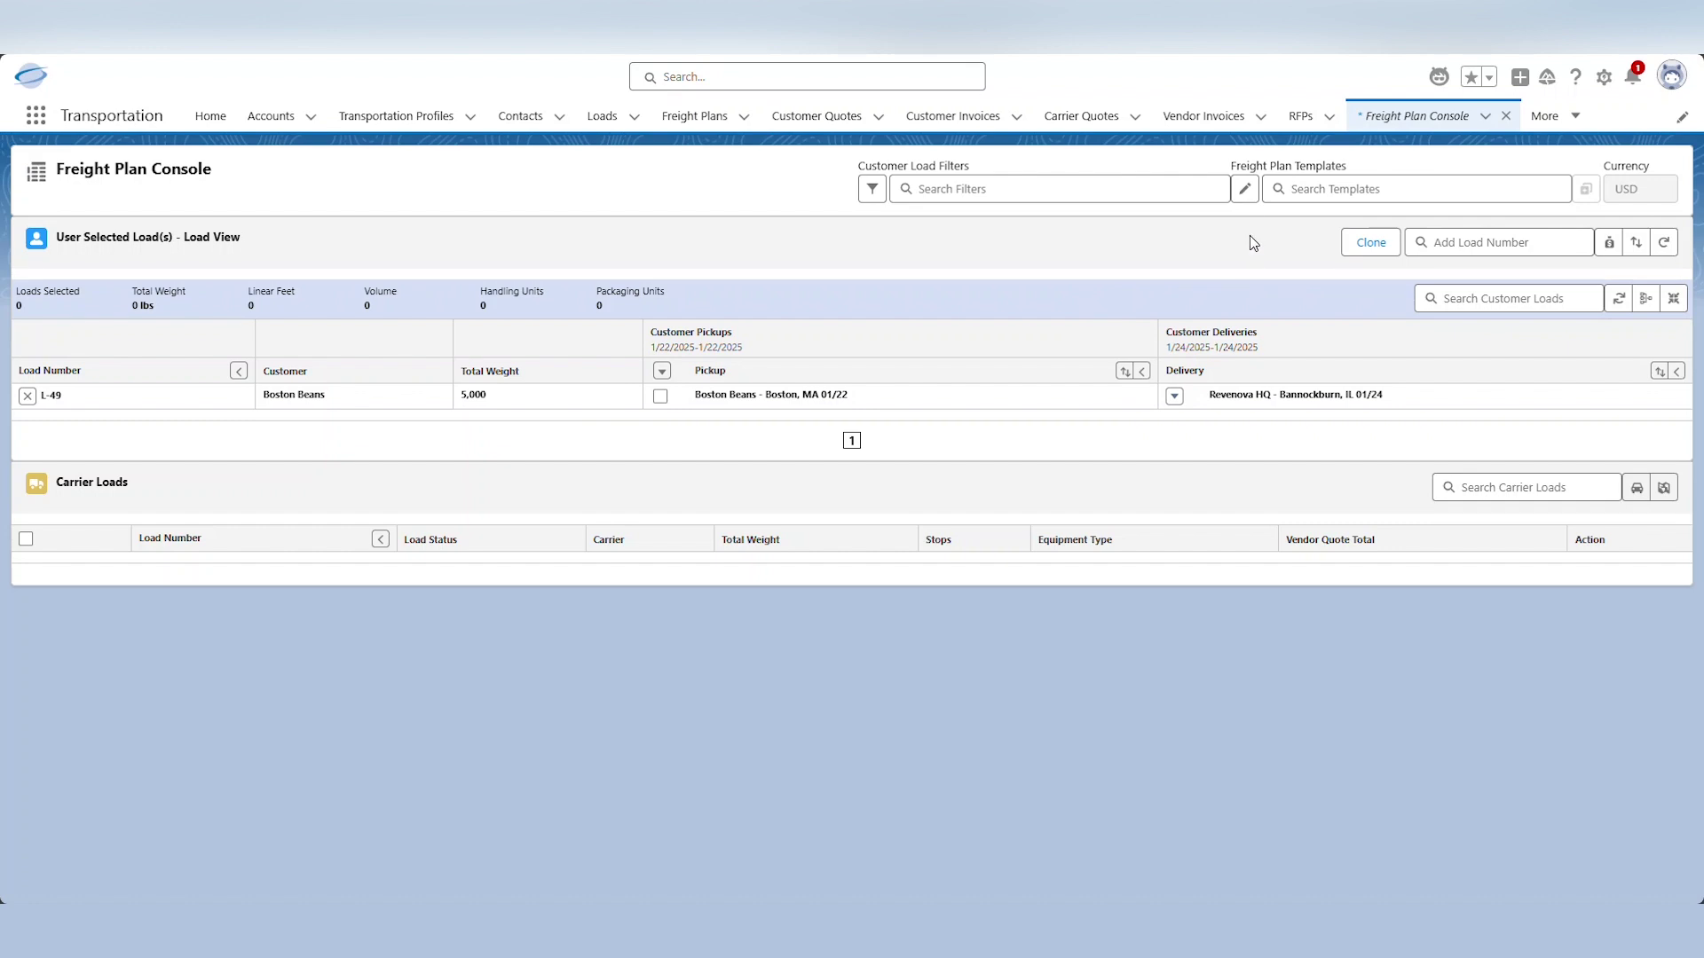
Open the Freight Plan Template editor from the console and add Warehouse Stop 1 - fargo, ND as Stop 1
{"action": "left_click", "coordinate": [1245, 190]}
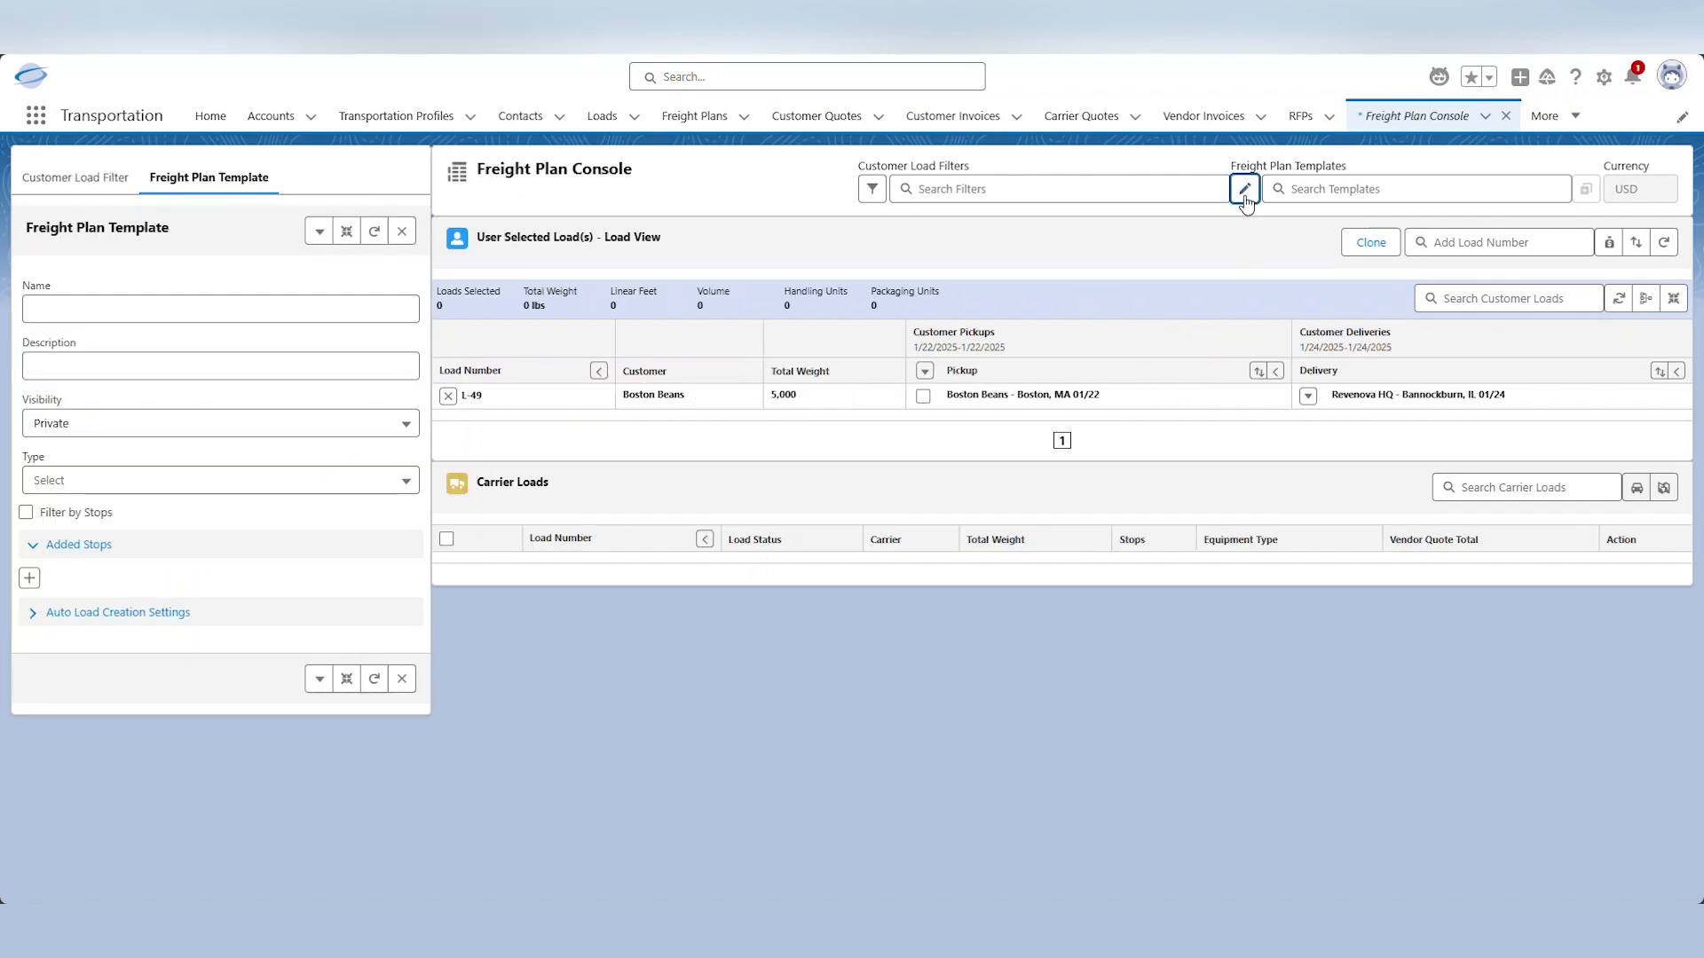
{"action": "left_click", "coordinate": [30, 578]}
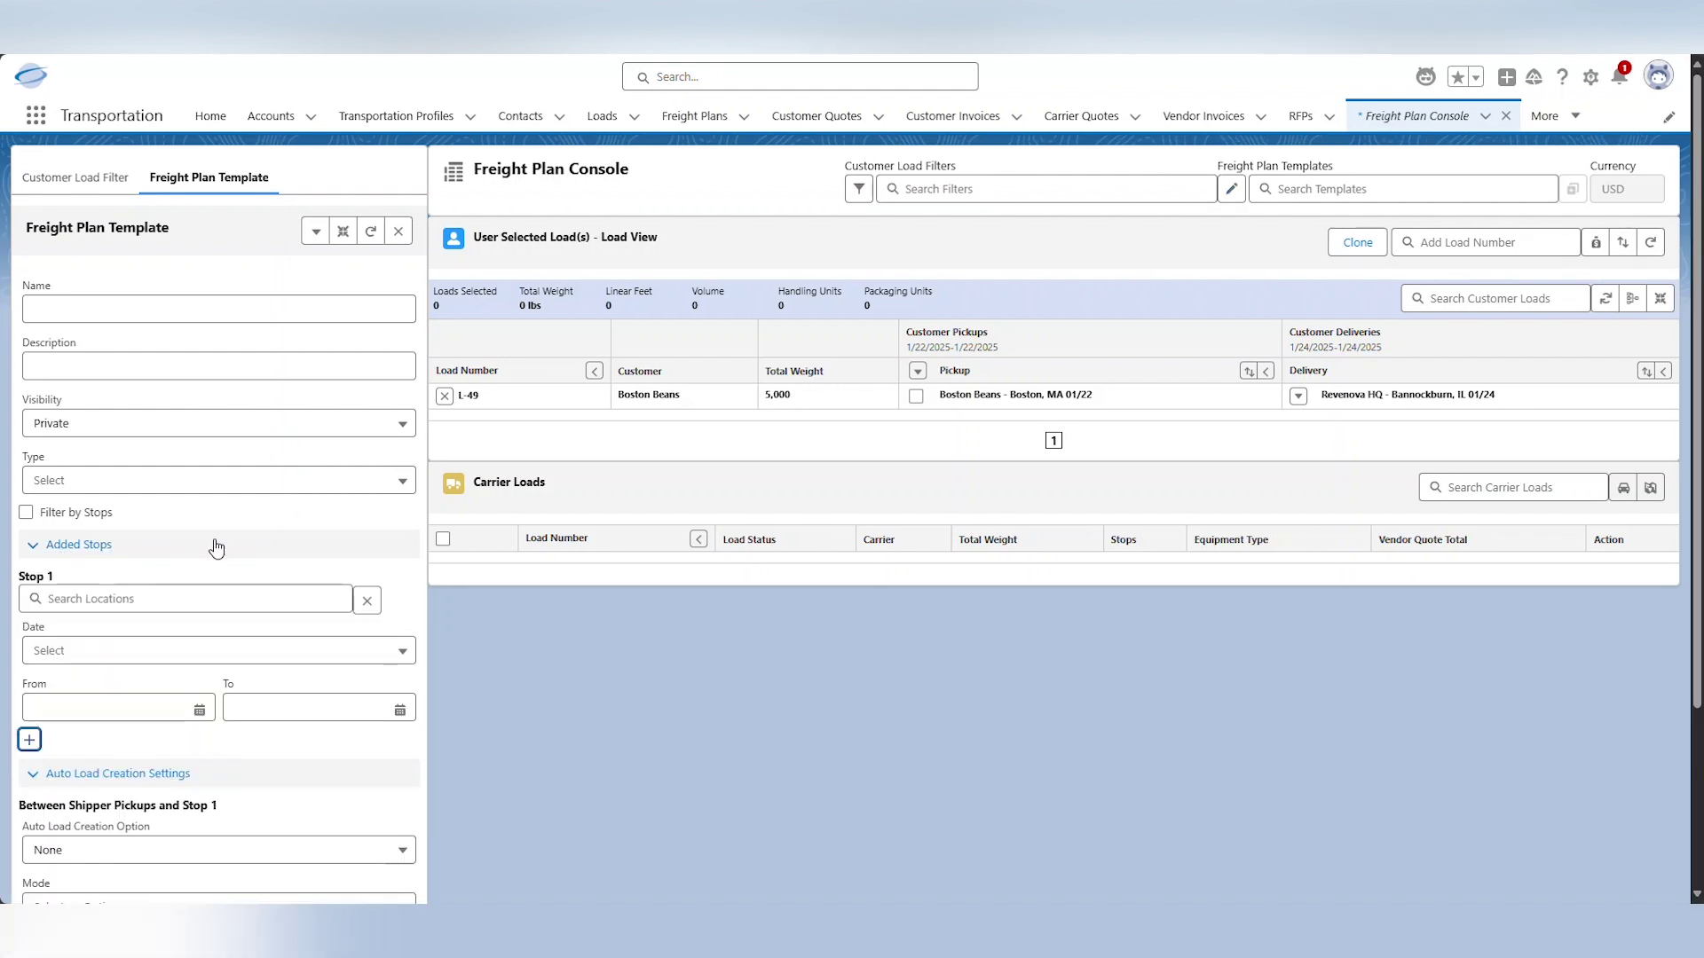
{"action": "scroll", "coordinate": [201, 568], "scroll_direction": "down", "scroll_amount": 1}
{"action": "left_click", "coordinate": [128, 511]}
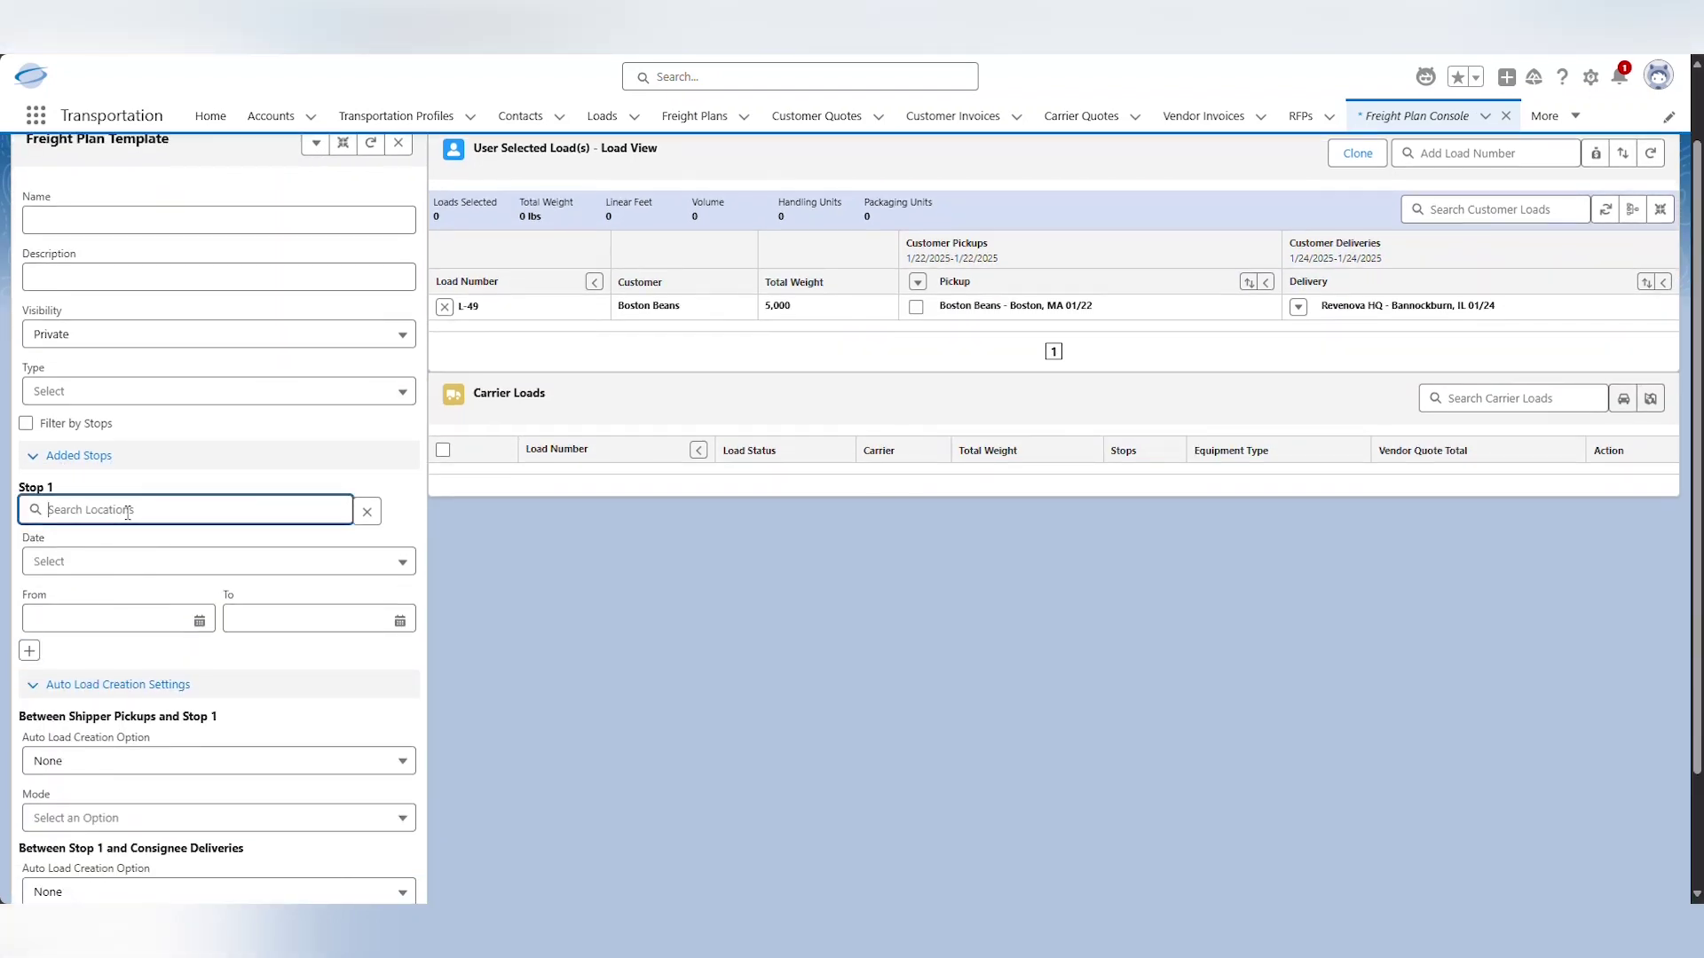
{"action": "type", "text": "warehouse"}
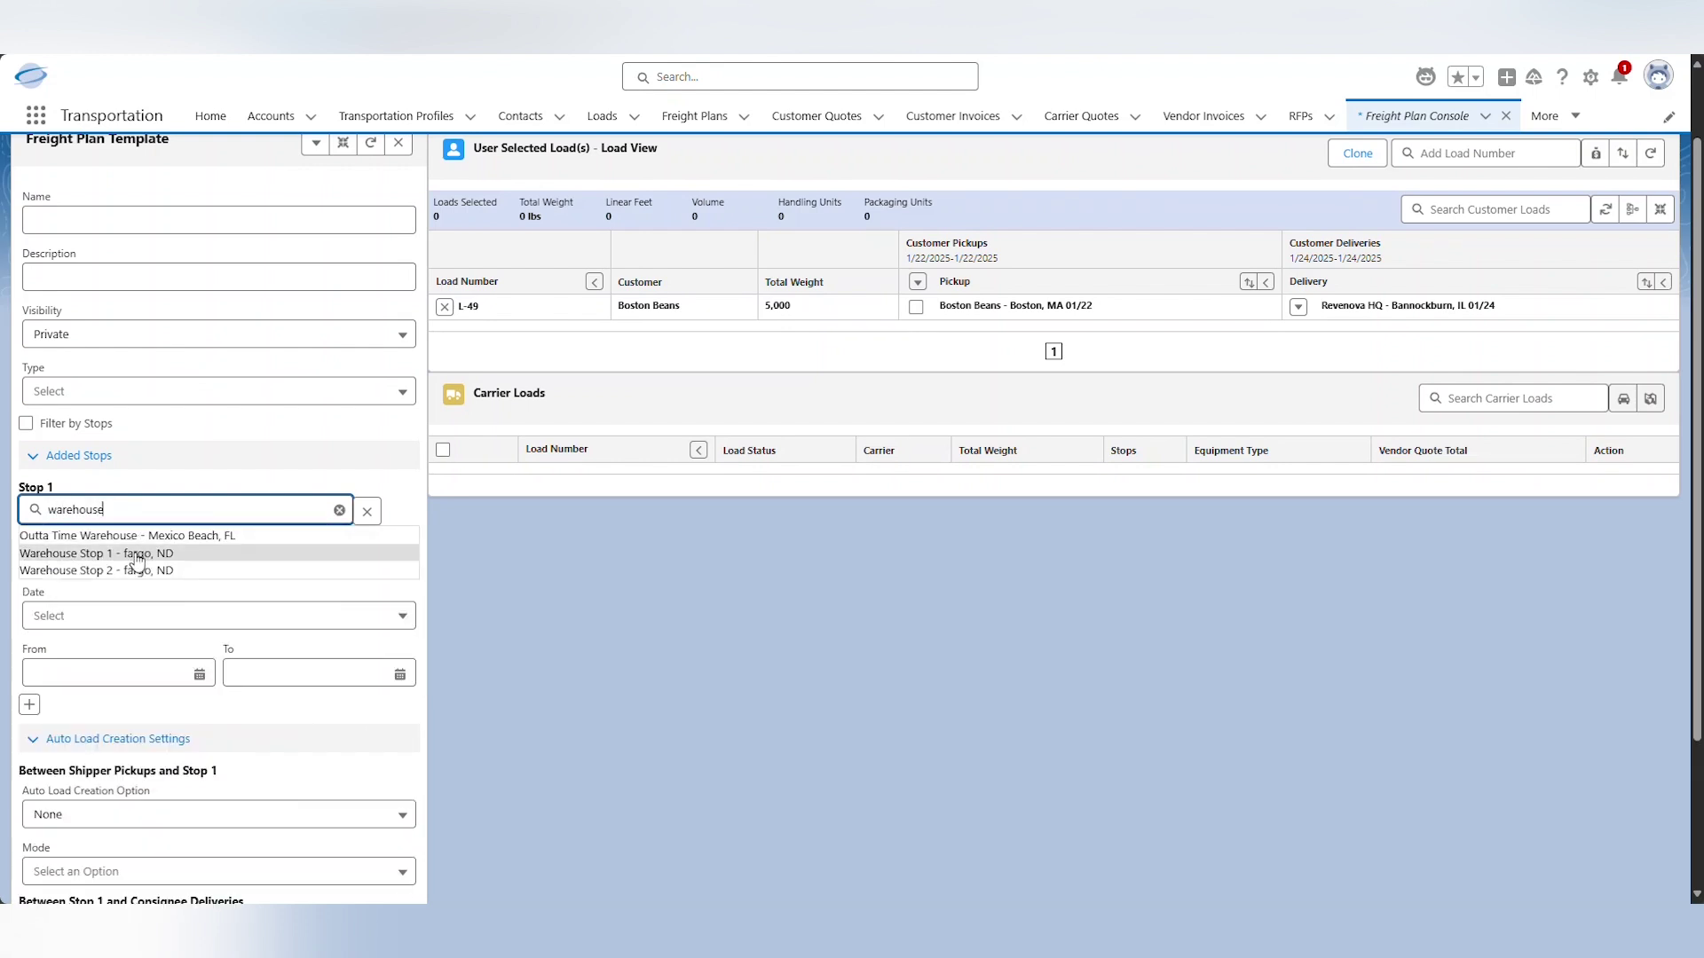
{"action": "left_click", "coordinate": [136, 554]}
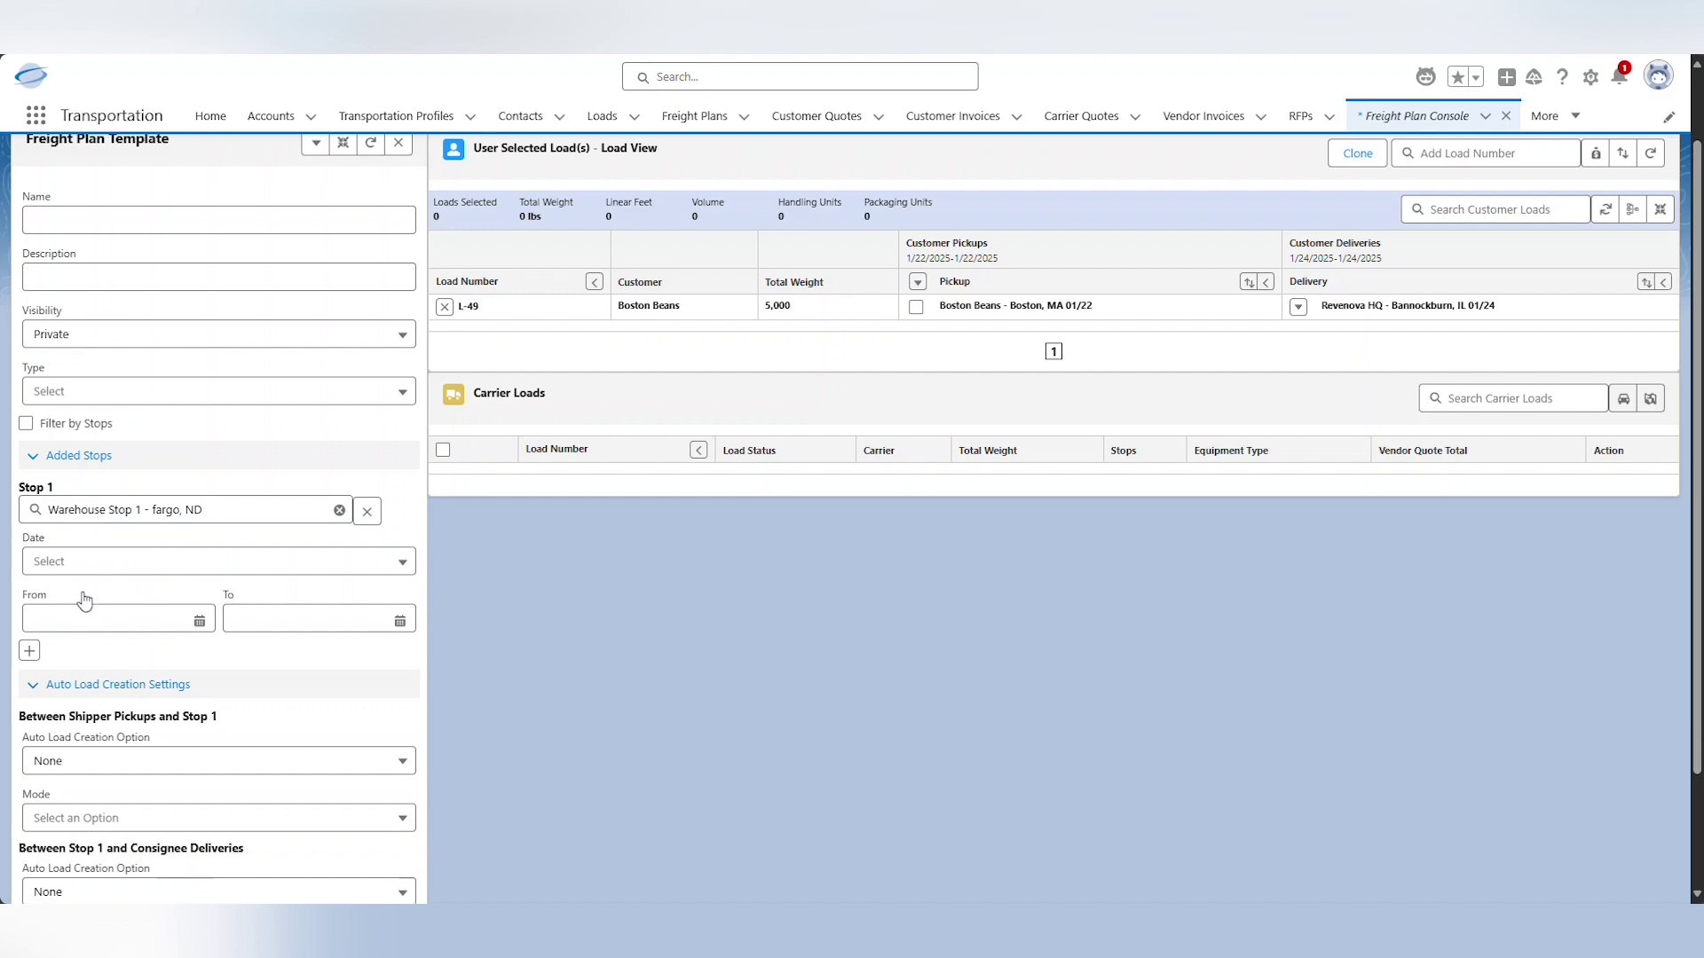
Add Warehouse Stop 2 - fargo, ND as Stop 2, and apply both stops to the load without saving the template
{"action": "left_click", "coordinate": [29, 651]}
{"action": "left_click", "coordinate": [97, 670]}
{"action": "type", "text": "ware"}
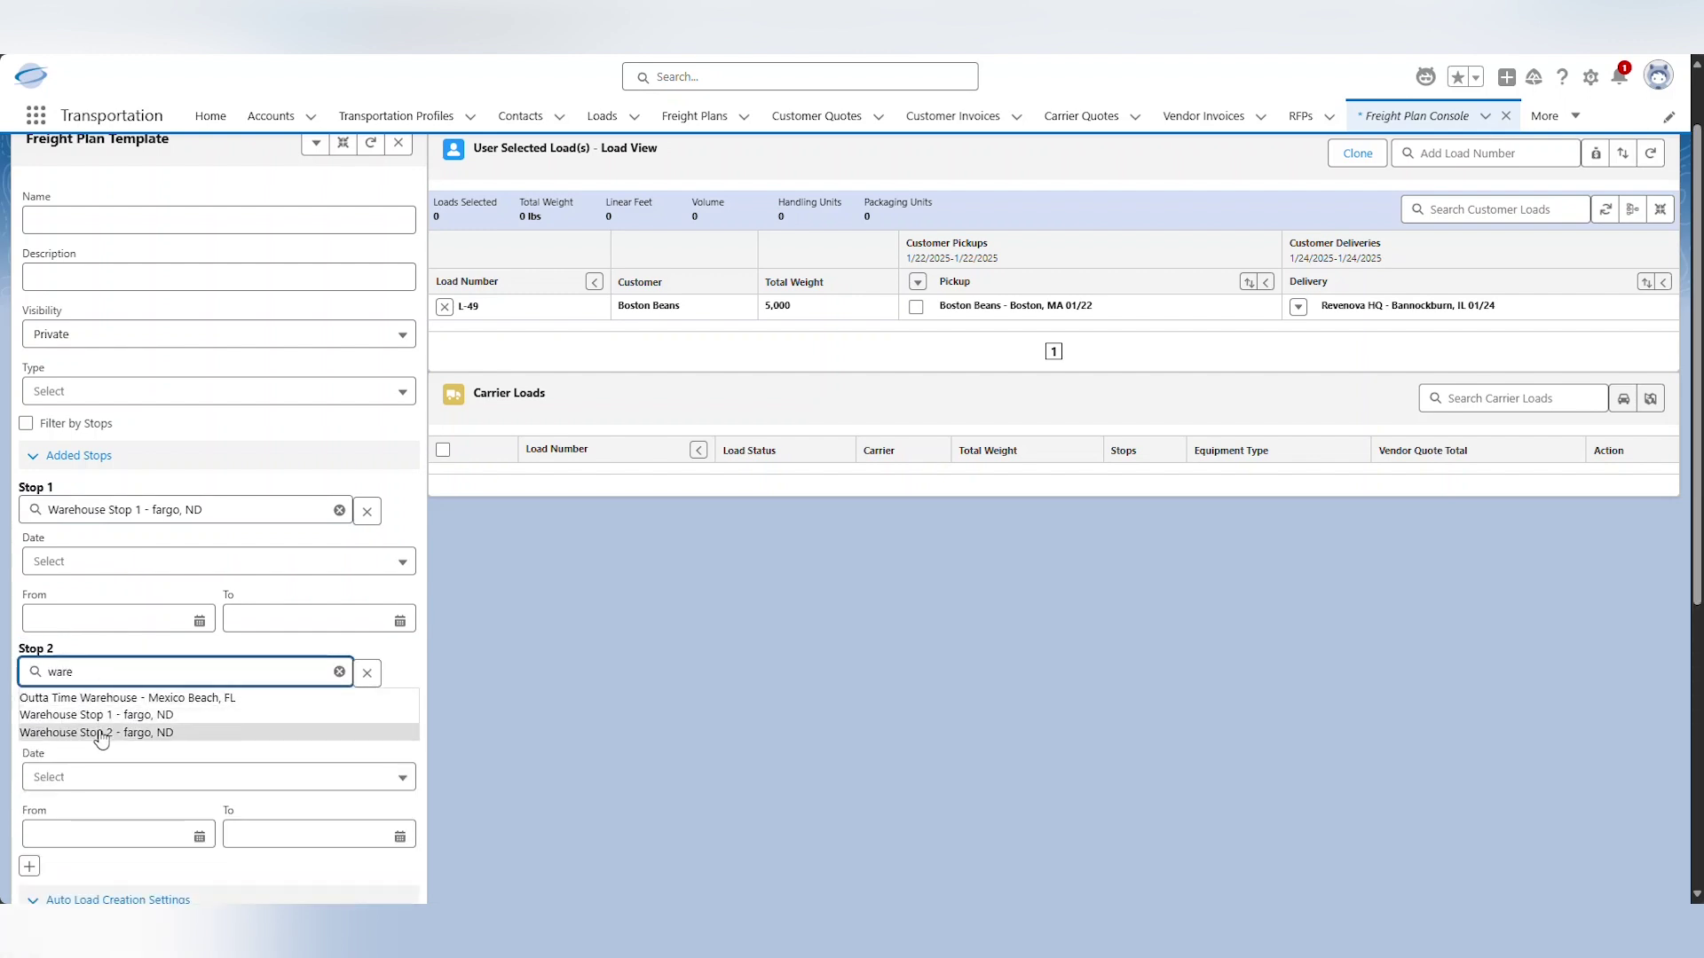
{"action": "left_click", "coordinate": [101, 736]}
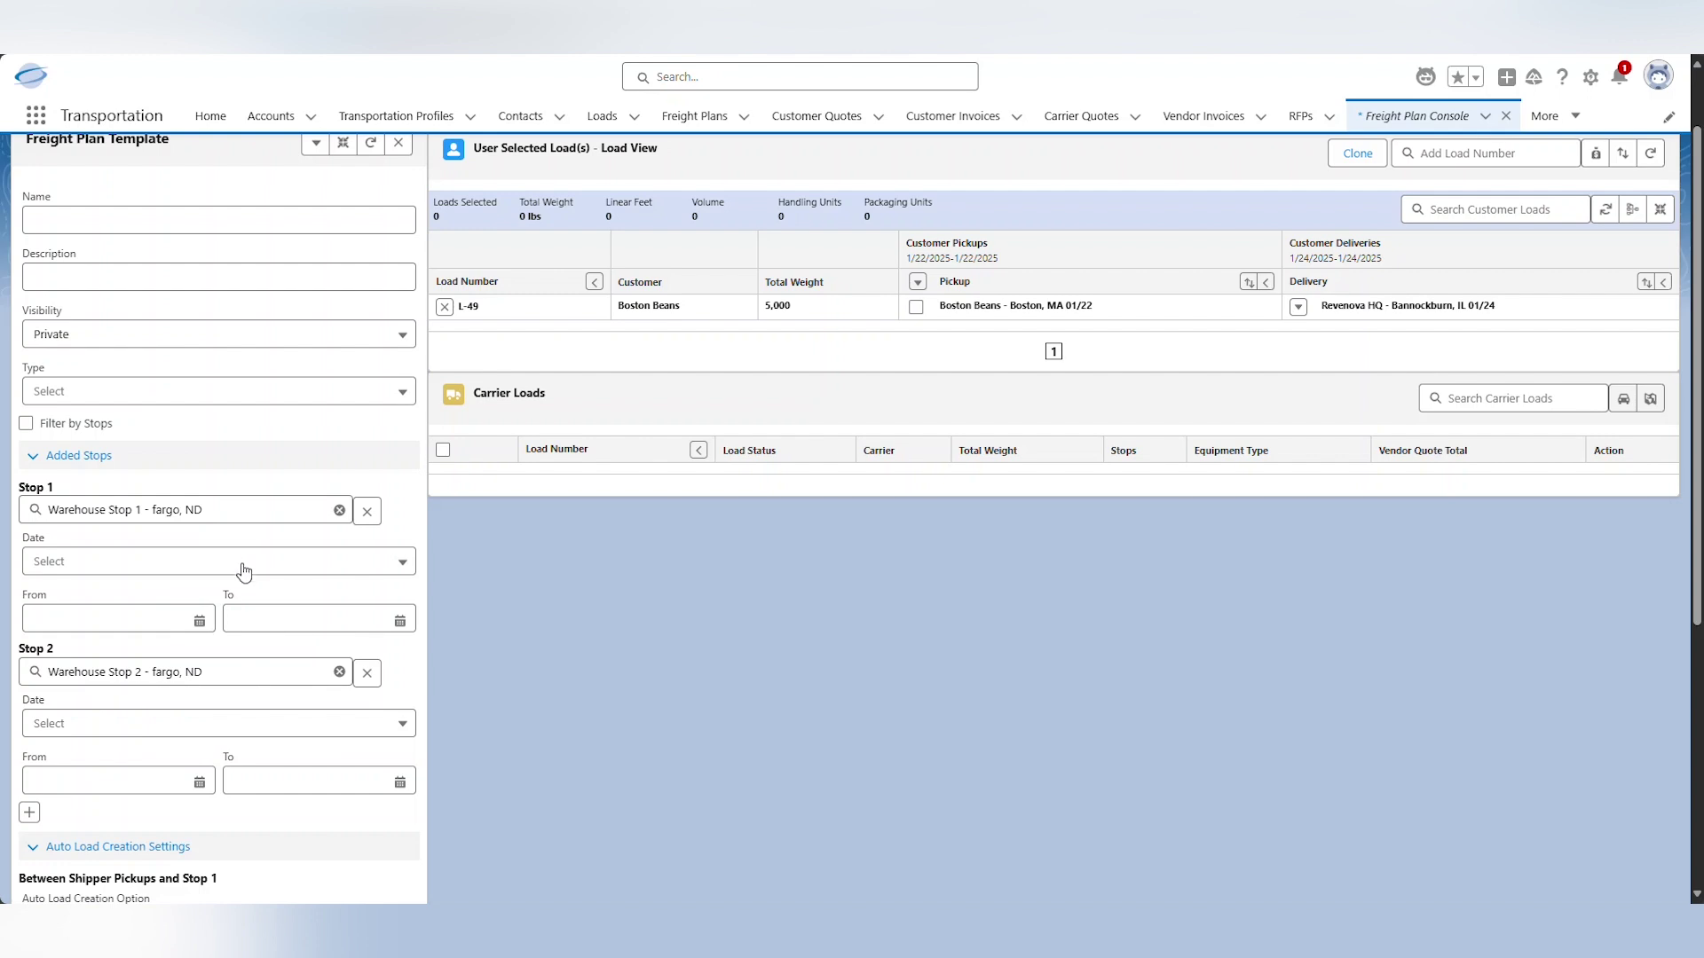
{"action": "scroll", "coordinate": [244, 572], "scroll_direction": "up", "scroll_amount": 1}
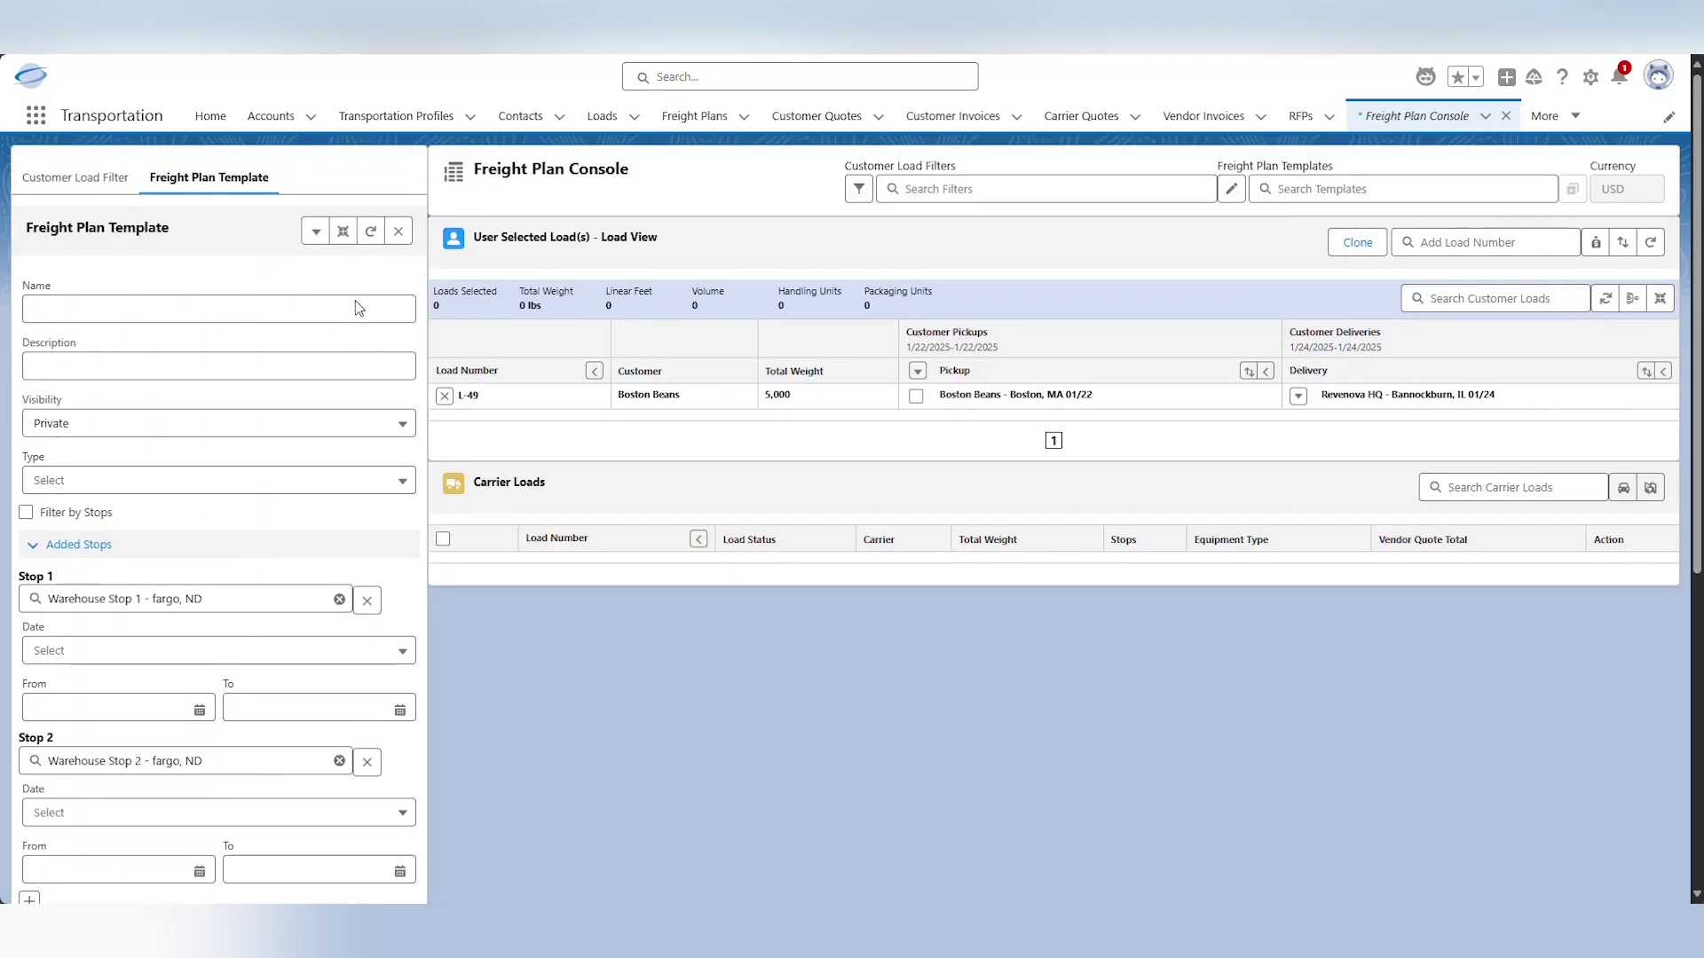
{"action": "left_click", "coordinate": [369, 232]}
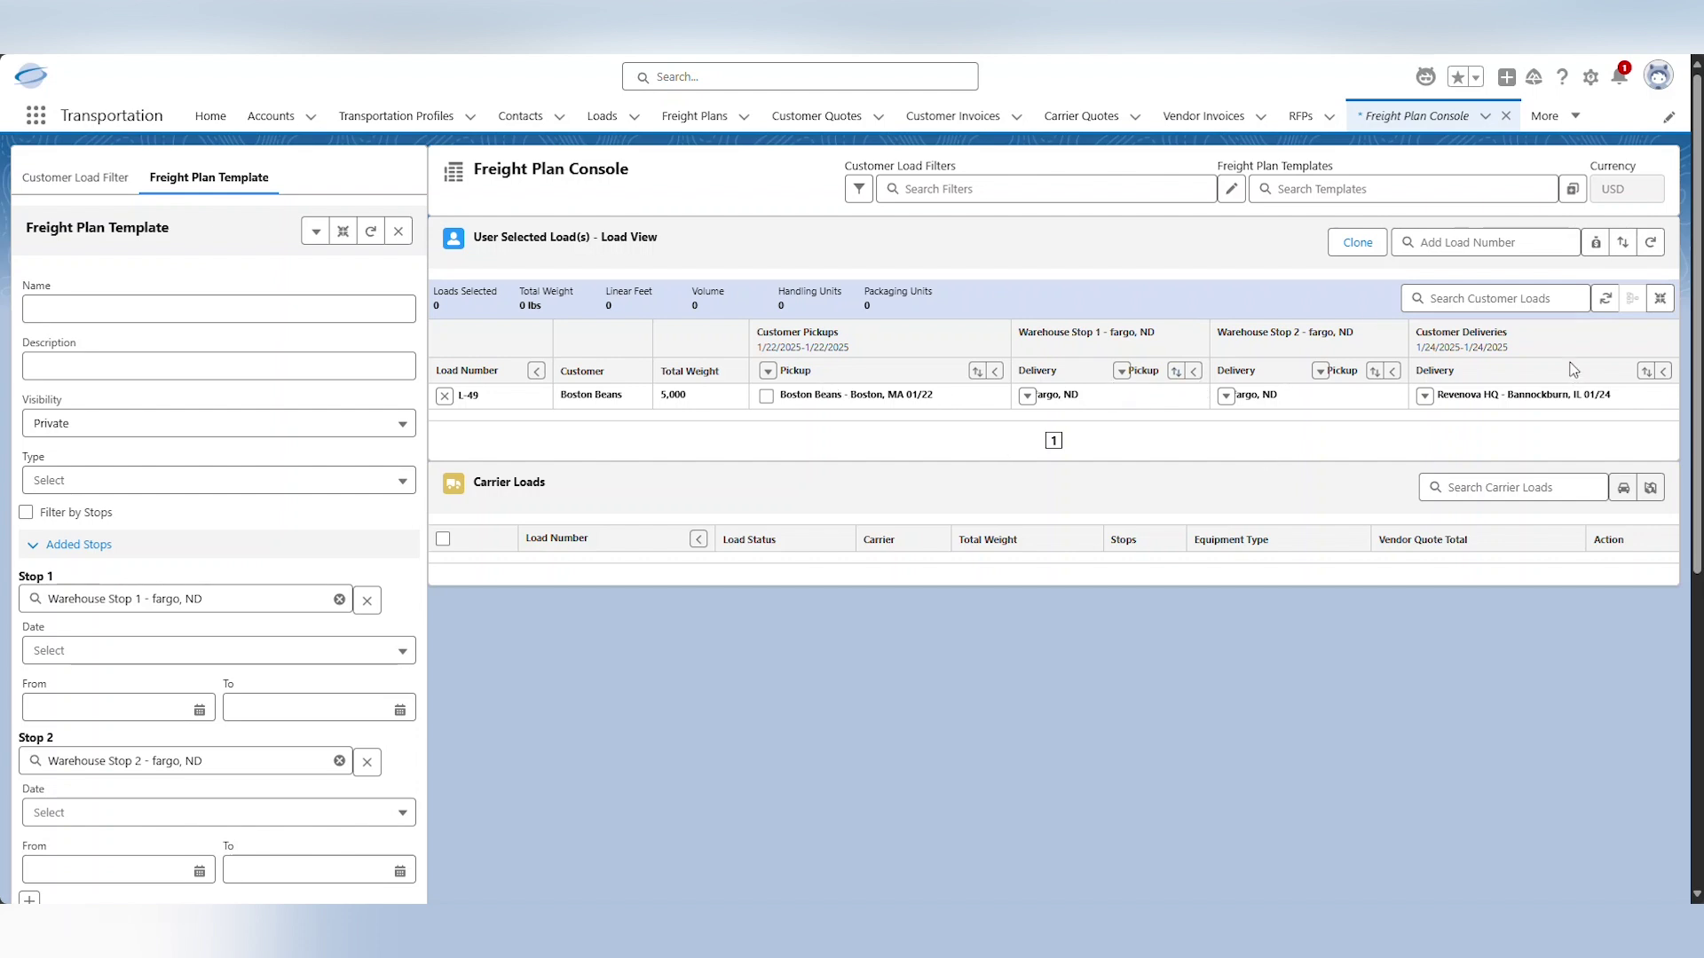
{"action": "left_click", "coordinate": [404, 237]}
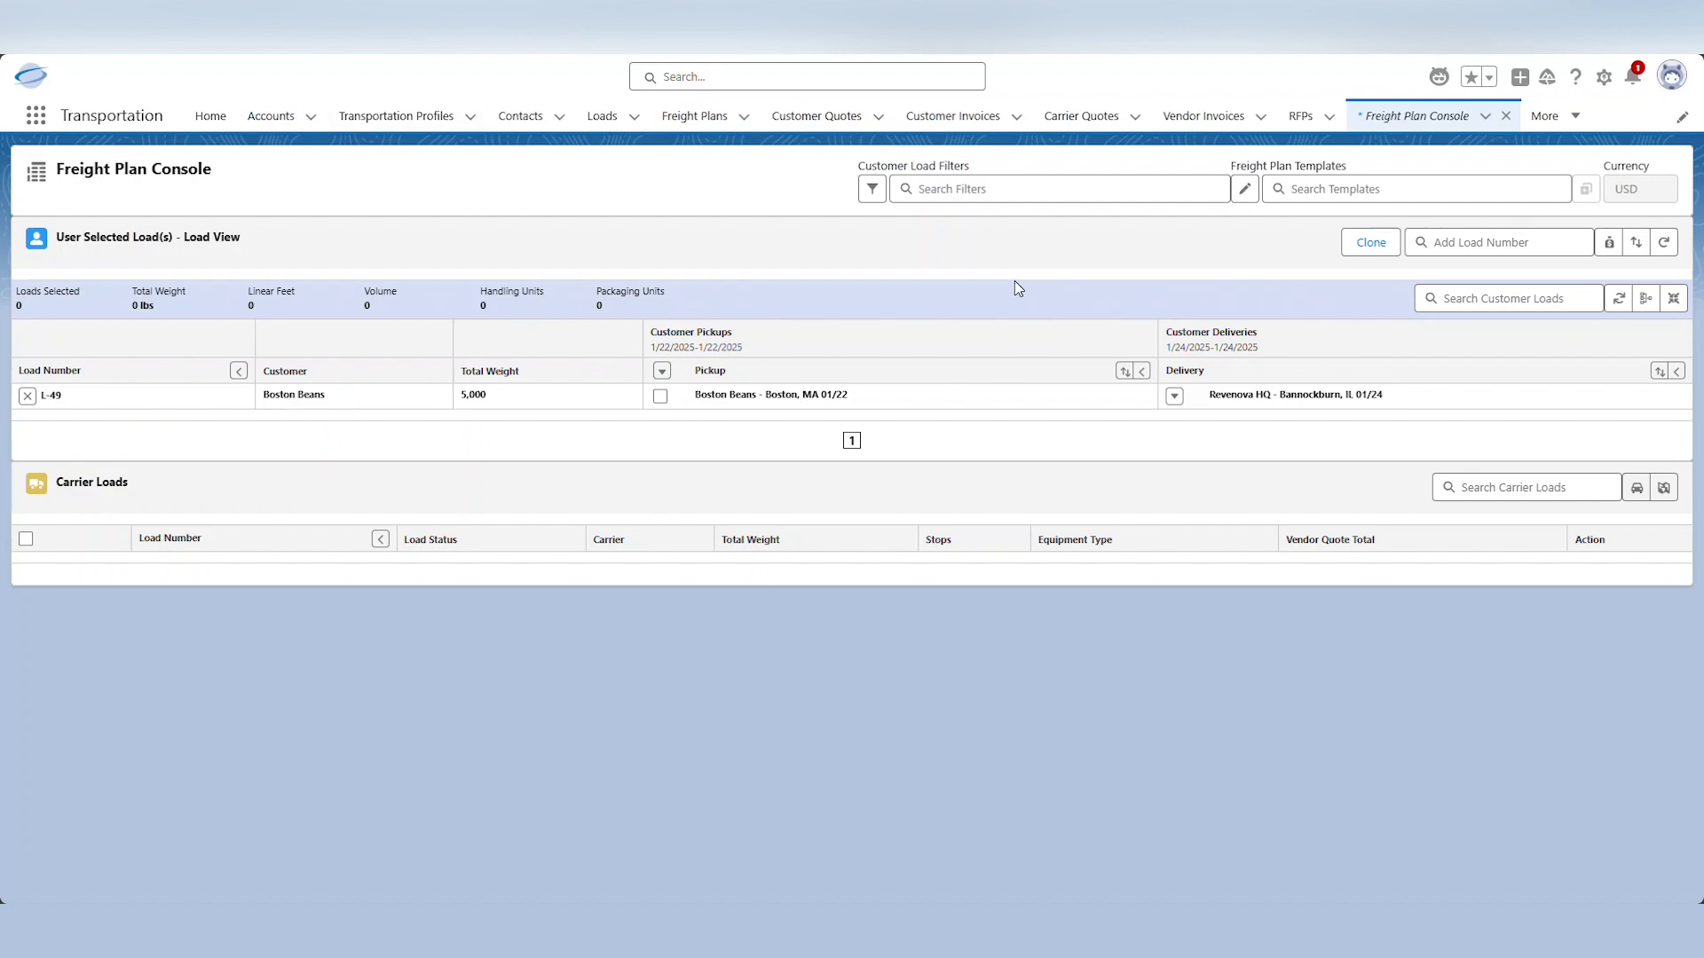
Start a new freight plan template named Warehouse Demo, keeping its visibility Private
{"action": "left_click", "coordinate": [1244, 192]}
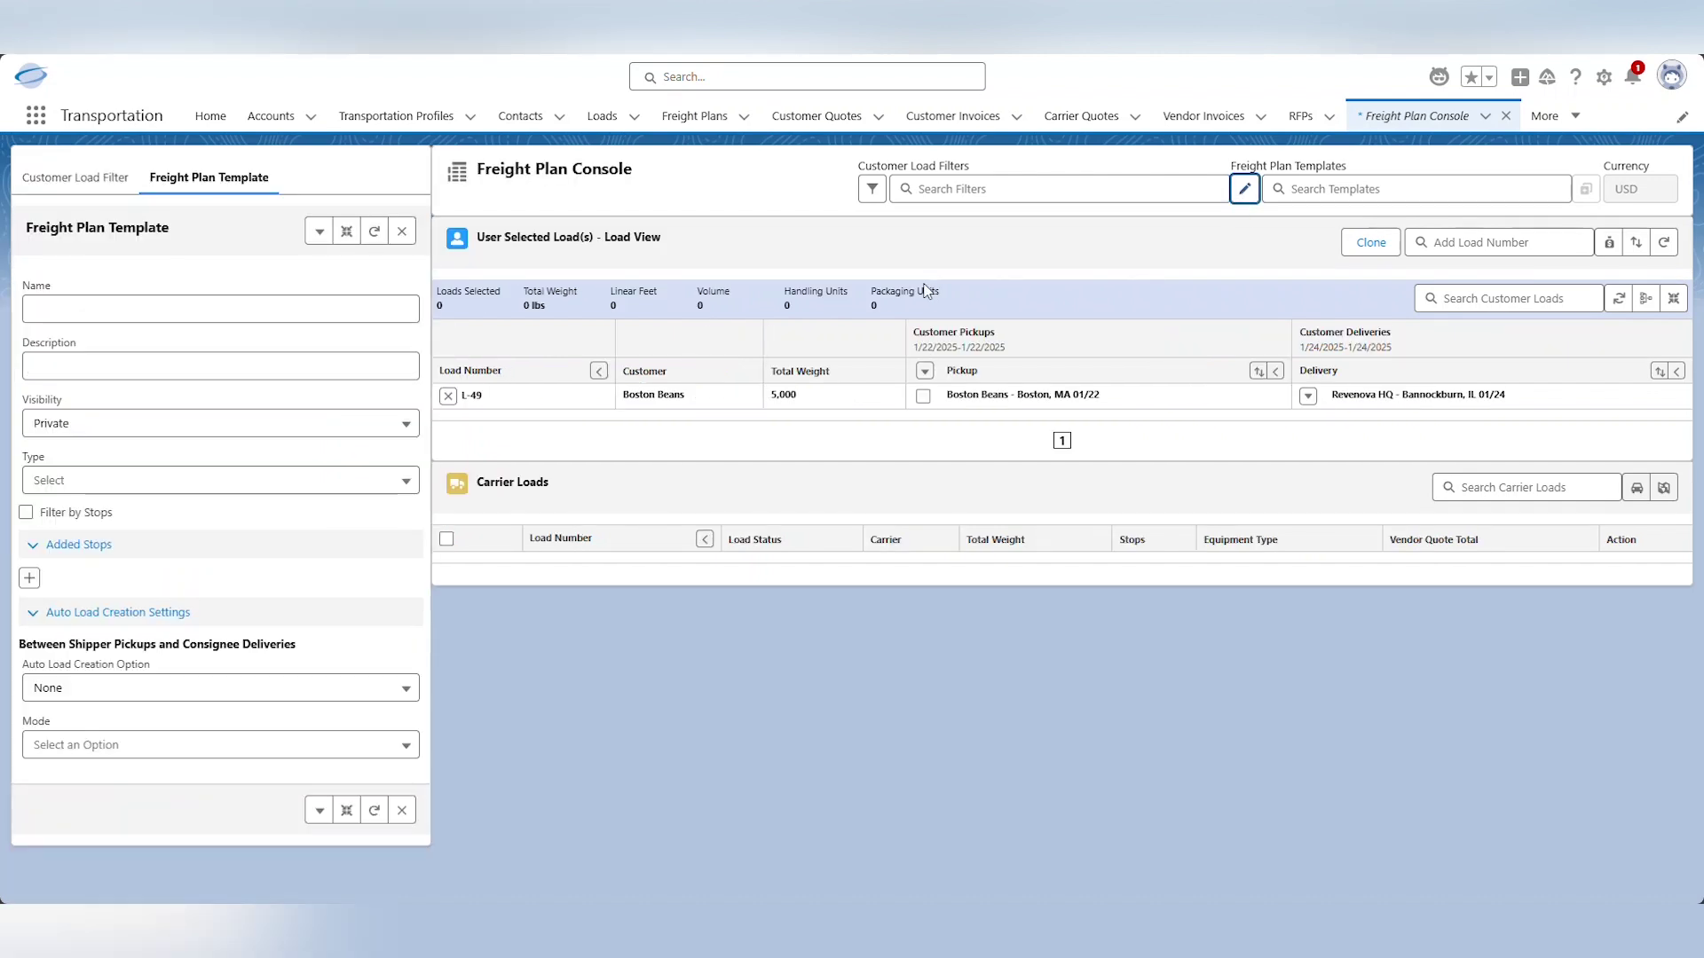
{"action": "left_click", "coordinate": [181, 315]}
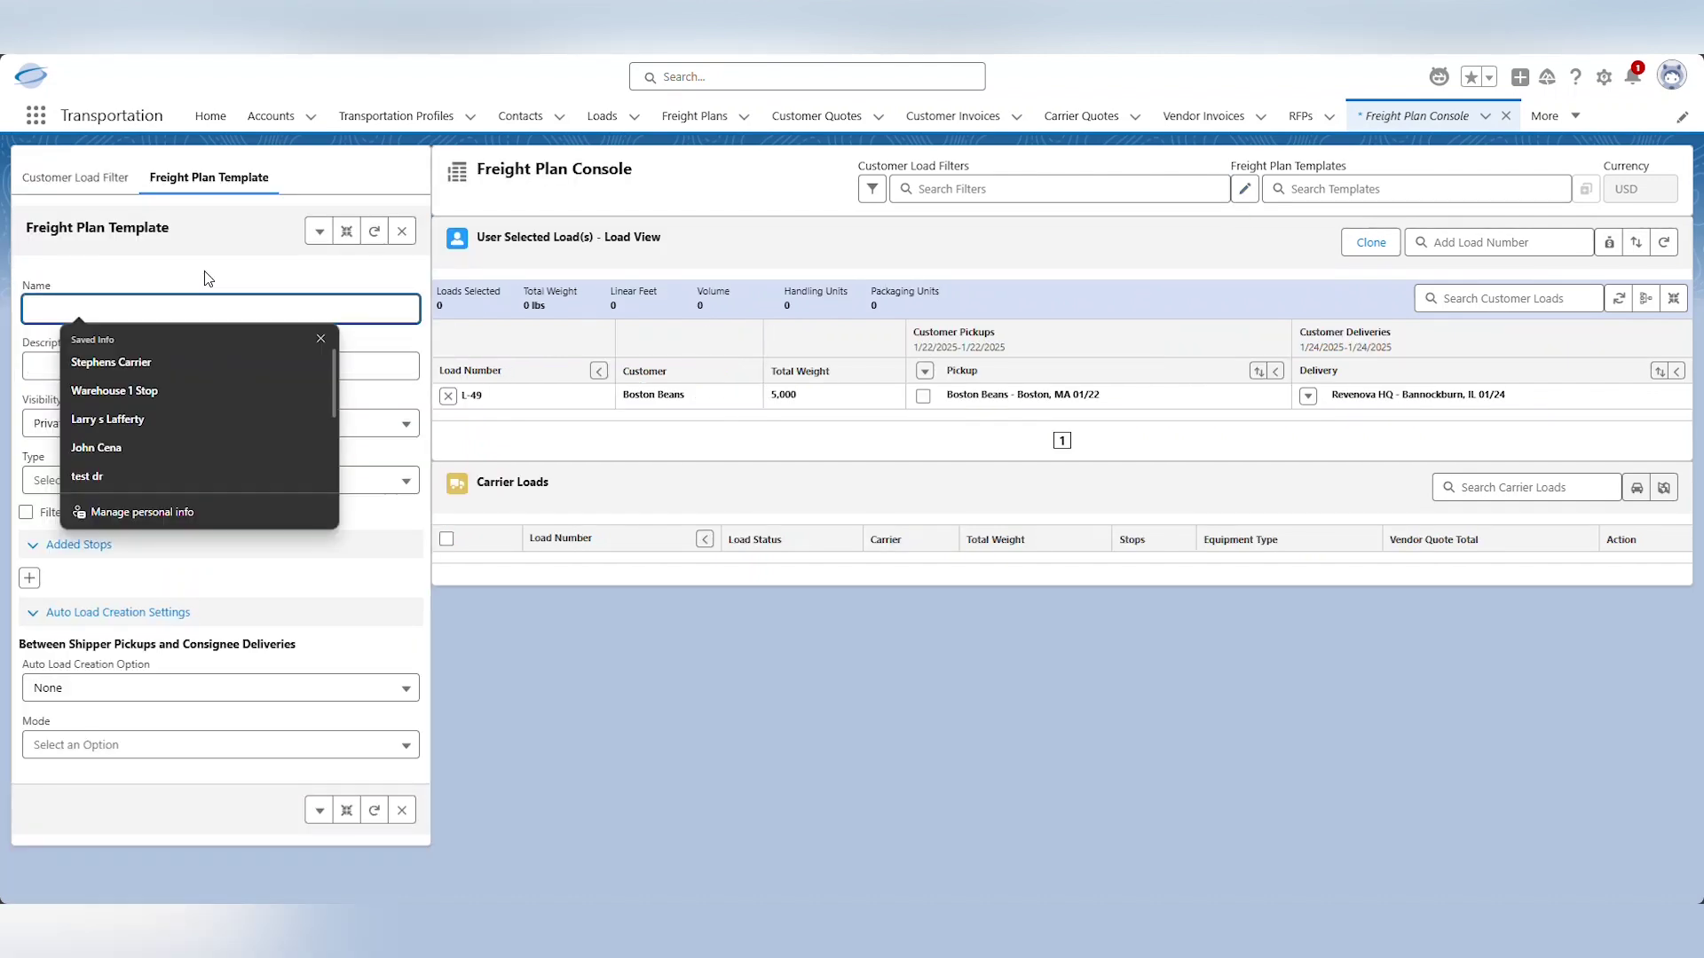
{"action": "type", "text": "WAre"}
{"action": "key", "text": "BackSpace"}
{"action": "key", "text": "BackSpace"}
{"action": "key", "text": "BackSpace"}
{"action": "type", "text": "are"}
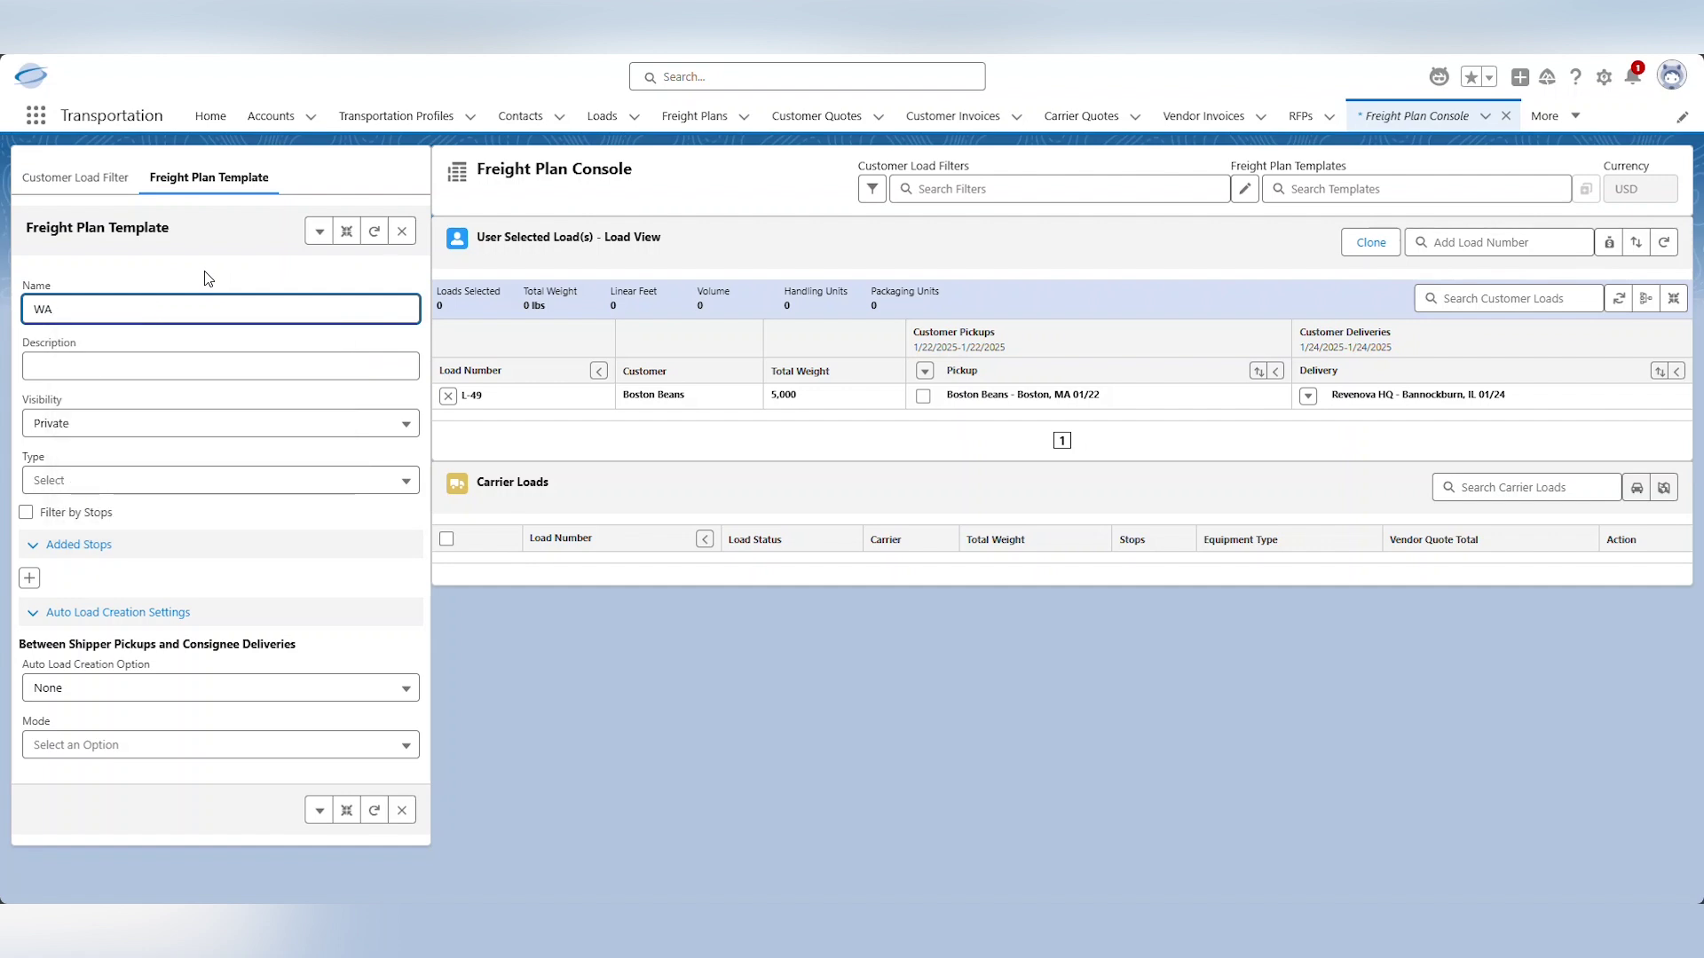
{"action": "type", "text": "house Demo"}
{"action": "left_click", "coordinate": [182, 425]}
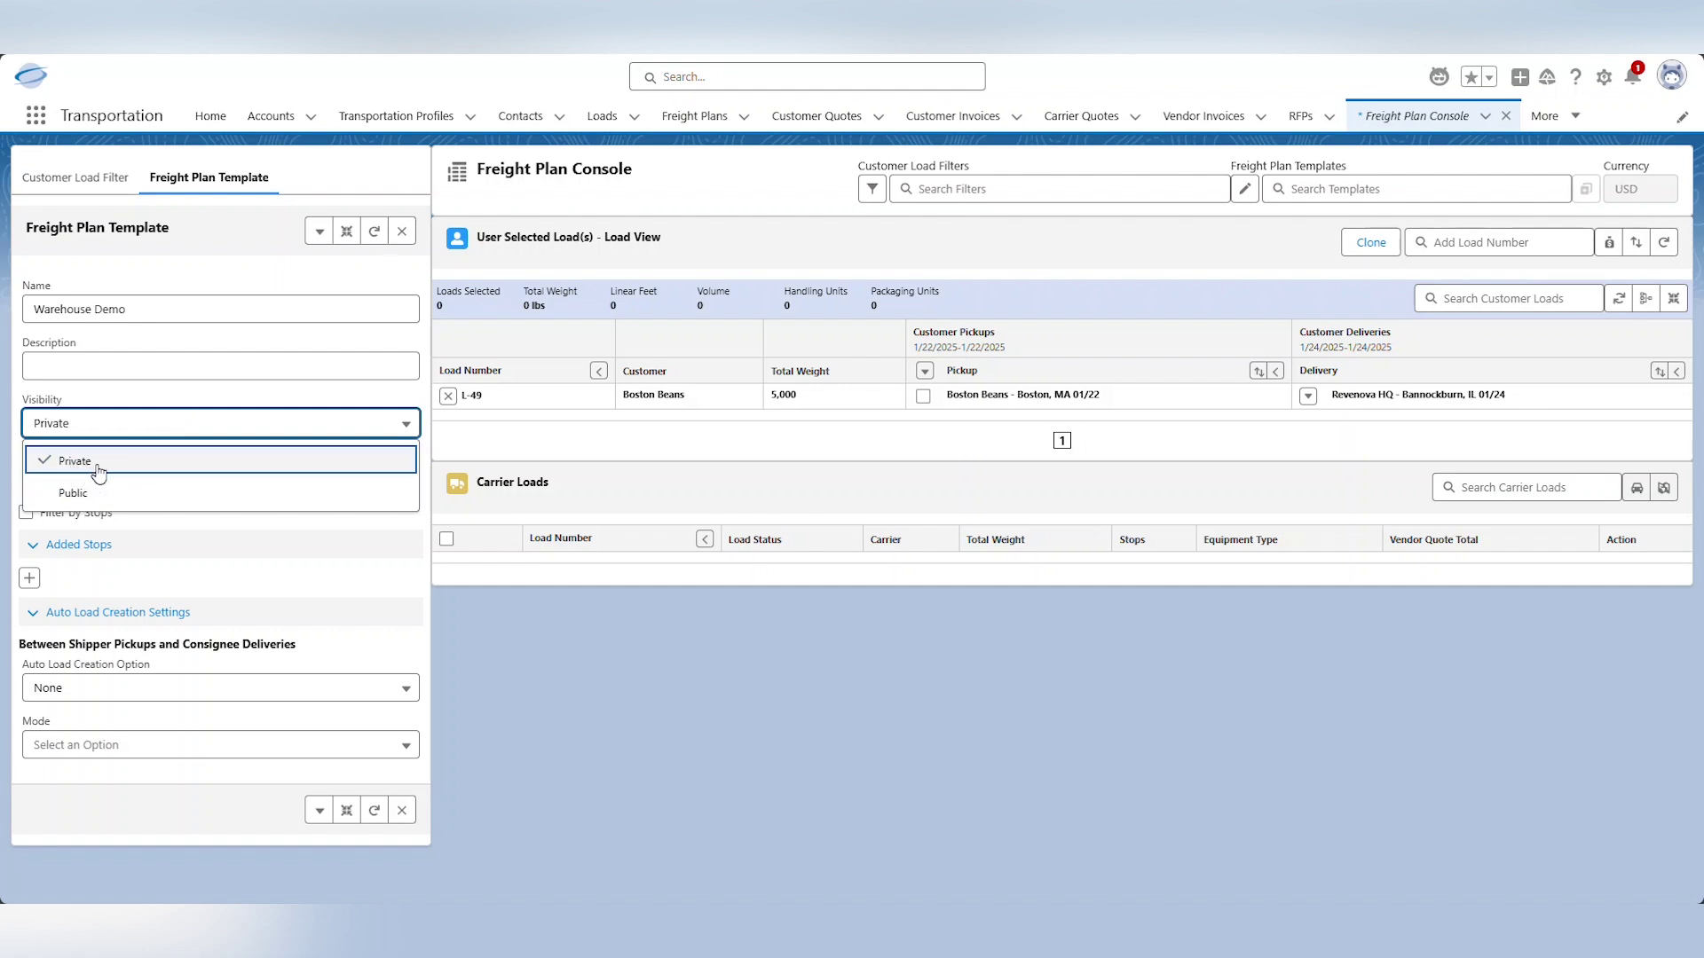
{"action": "left_click", "coordinate": [215, 391]}
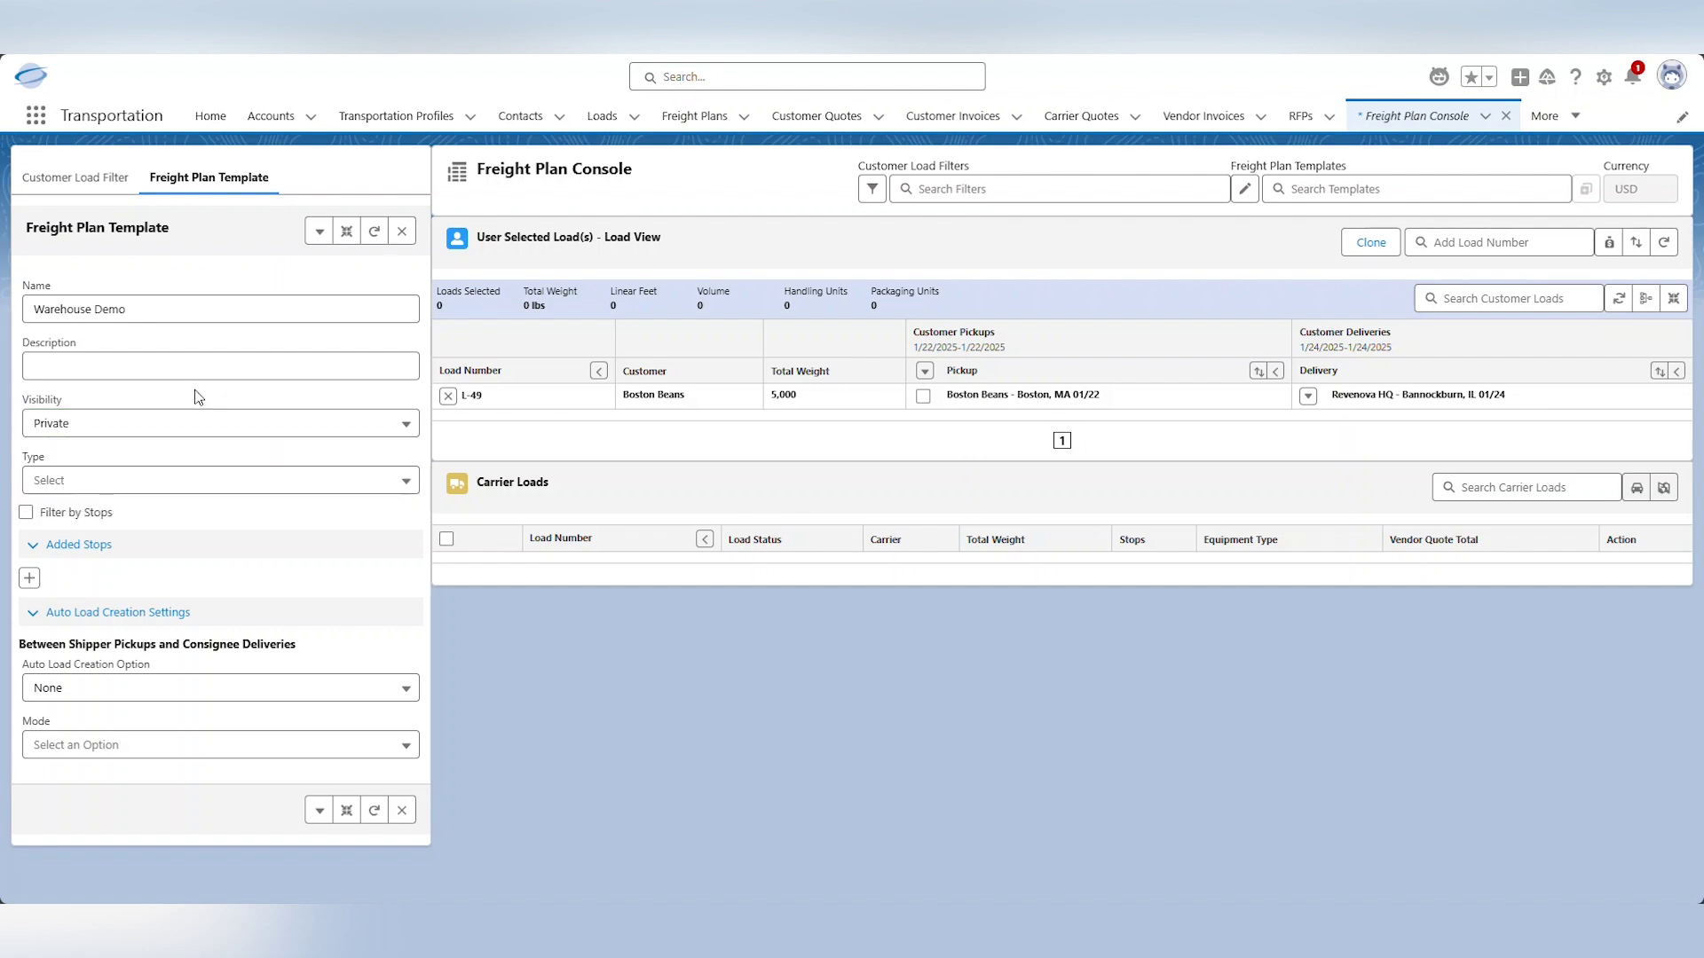
Add Warehouse Stop 1 - fargo, ND as Stop 1 of the Warehouse Demo template and save the template
{"action": "left_click", "coordinate": [29, 577]}
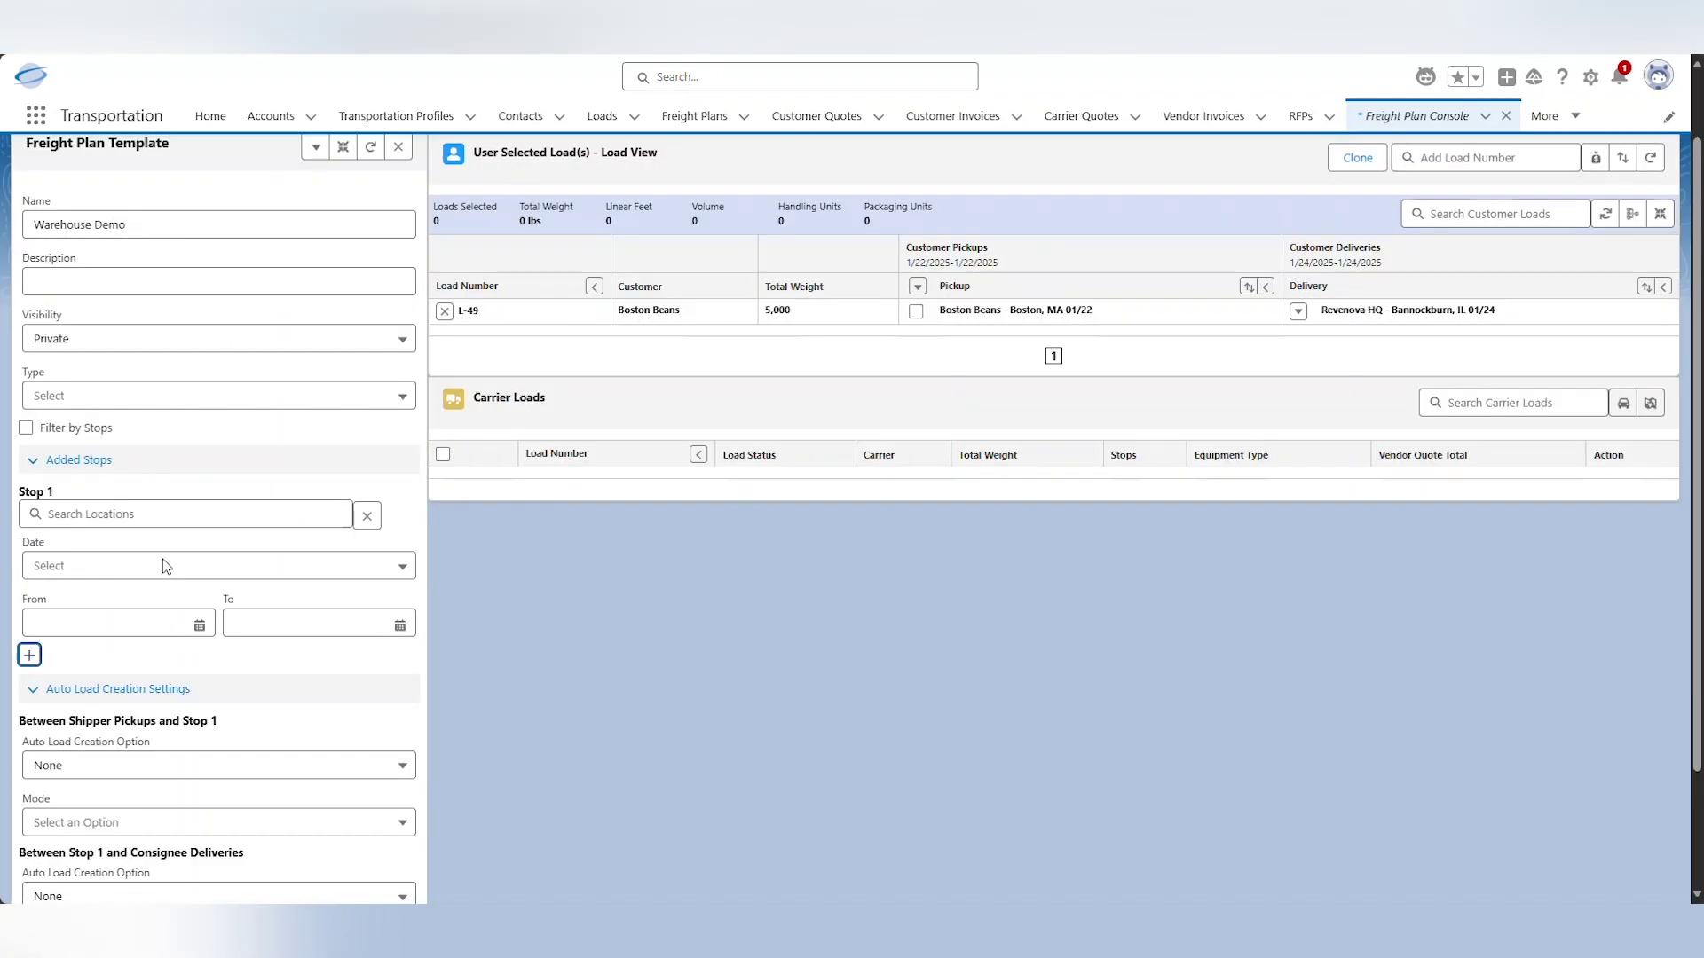
{"action": "scroll", "coordinate": [164, 568], "scroll_direction": "down", "scroll_amount": 1}
{"action": "left_click", "coordinate": [118, 509]}
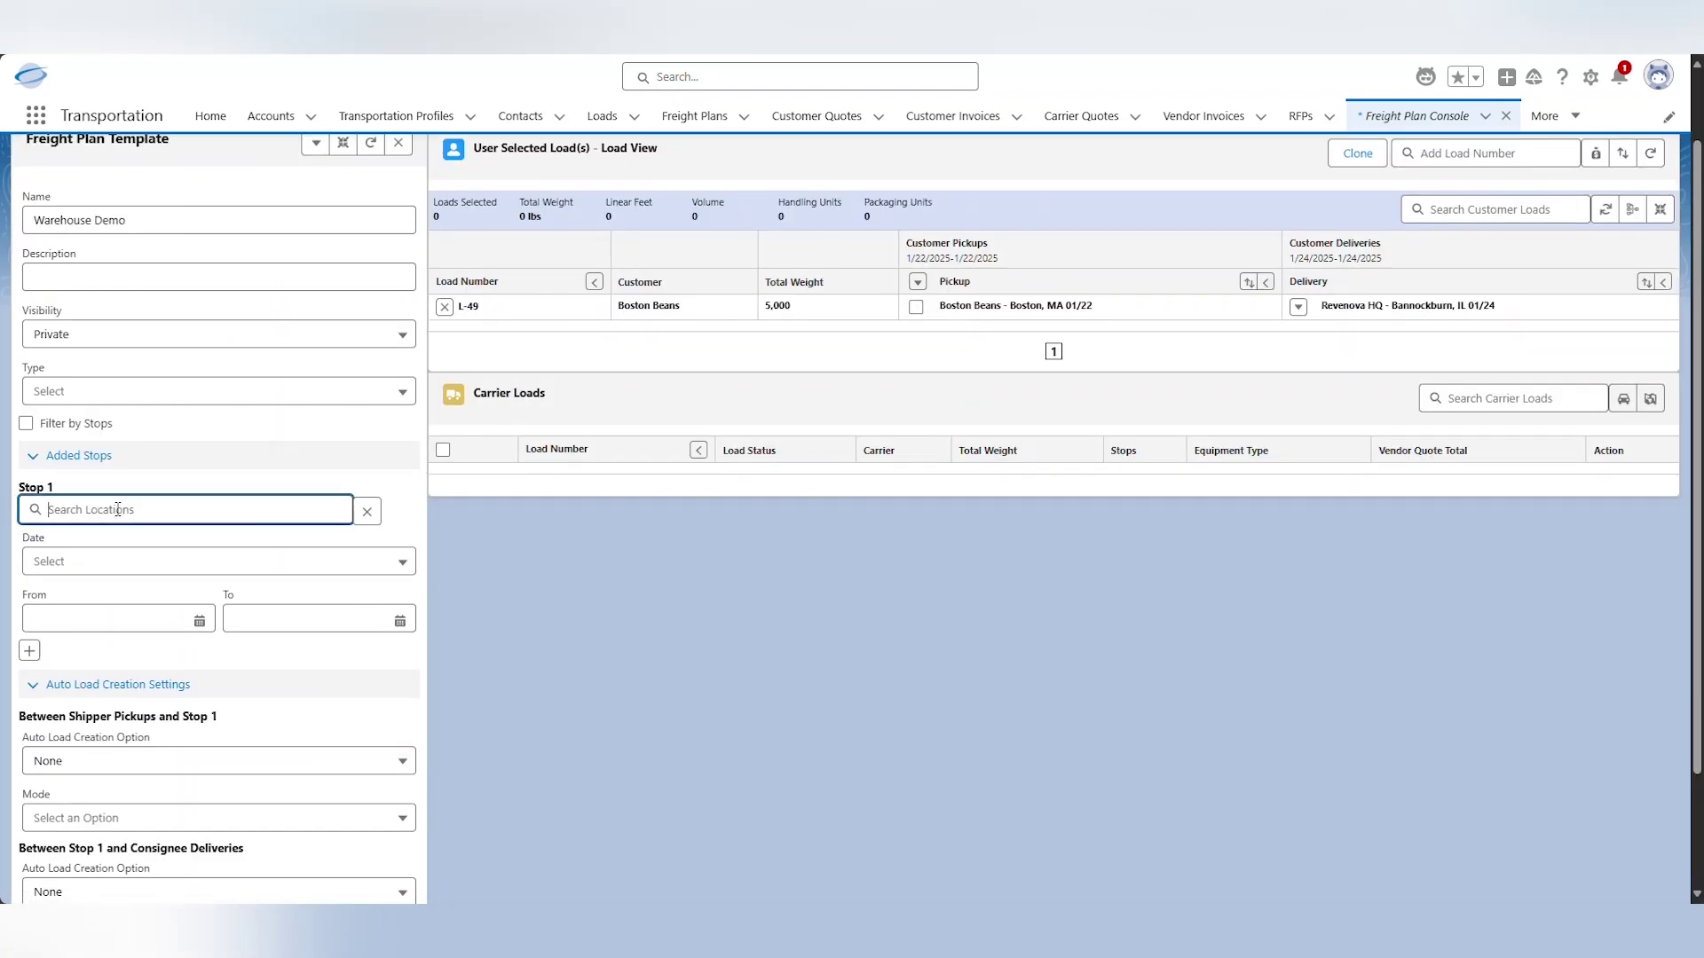
{"action": "type", "text": "warehous"}
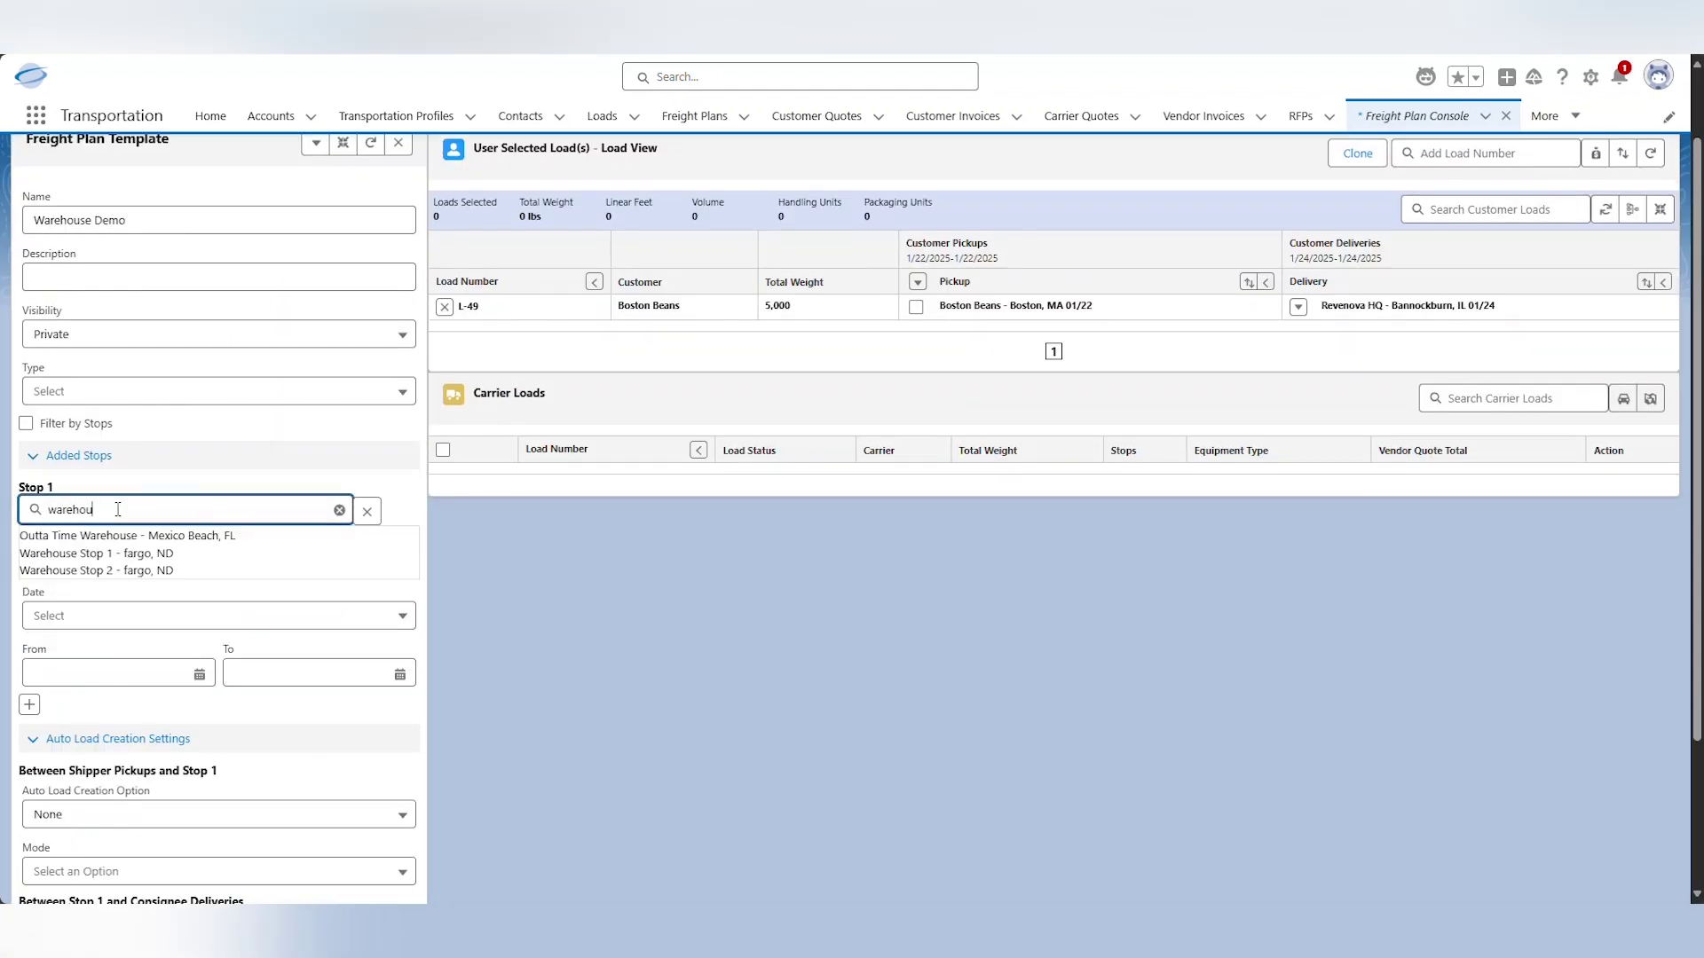
{"action": "left_click", "coordinate": [121, 554]}
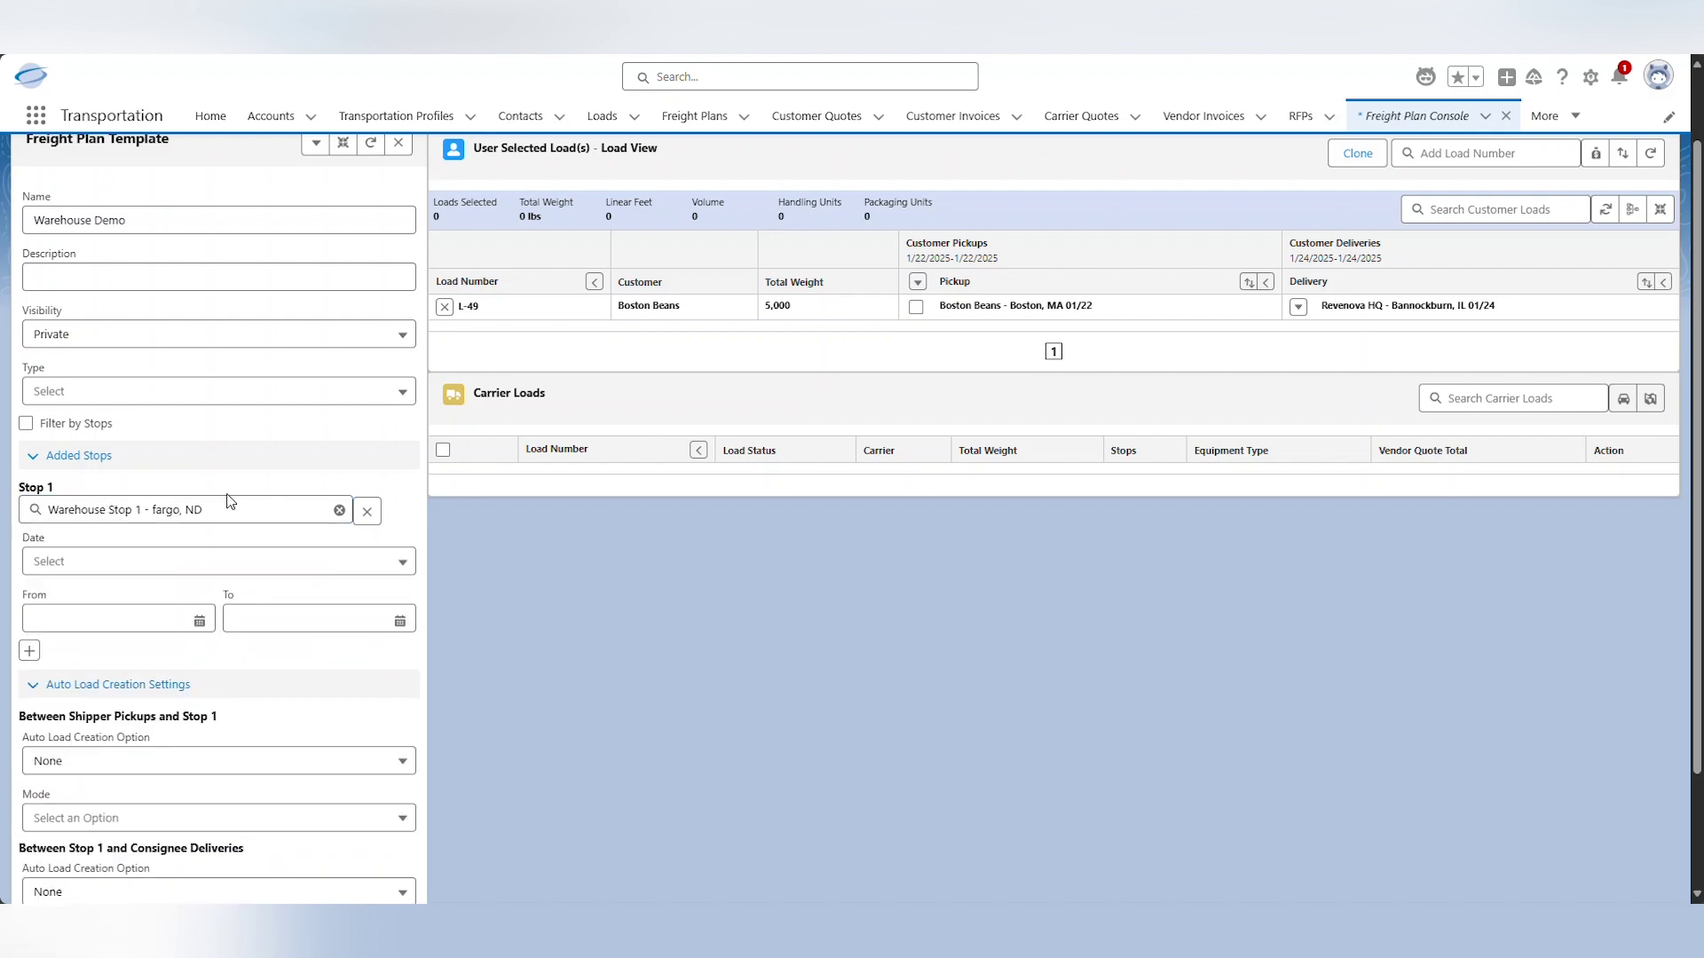
{"action": "scroll", "coordinate": [226, 499], "scroll_direction": "up", "scroll_amount": 2}
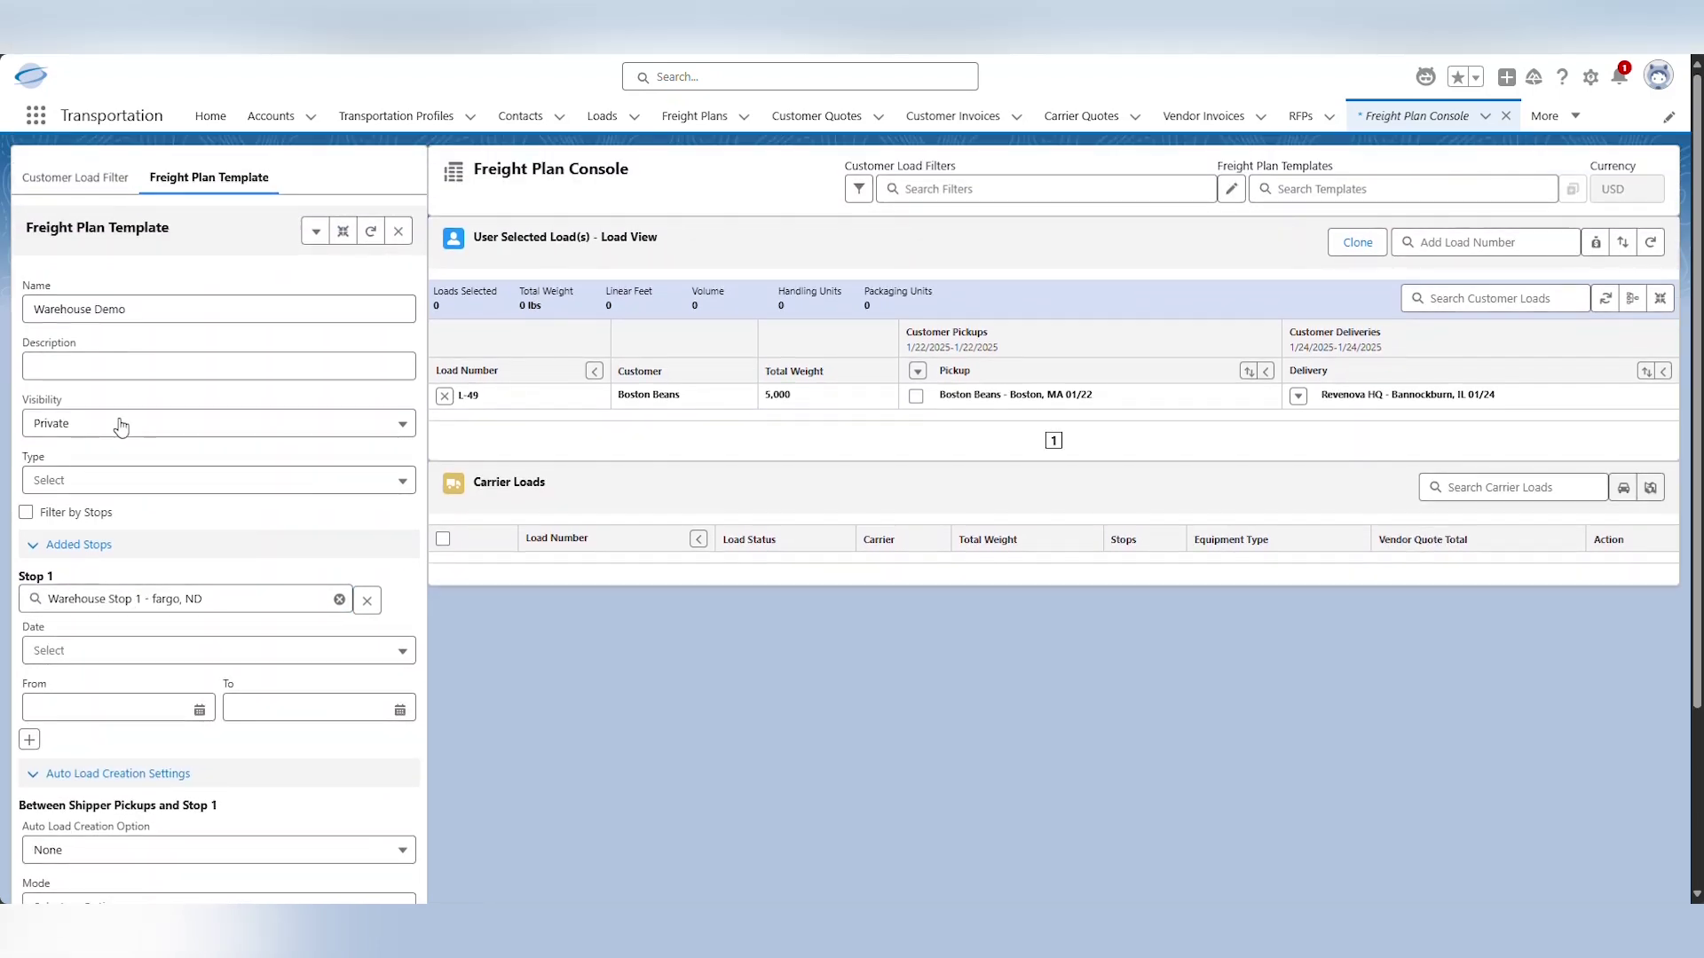
{"action": "left_click", "coordinate": [310, 238]}
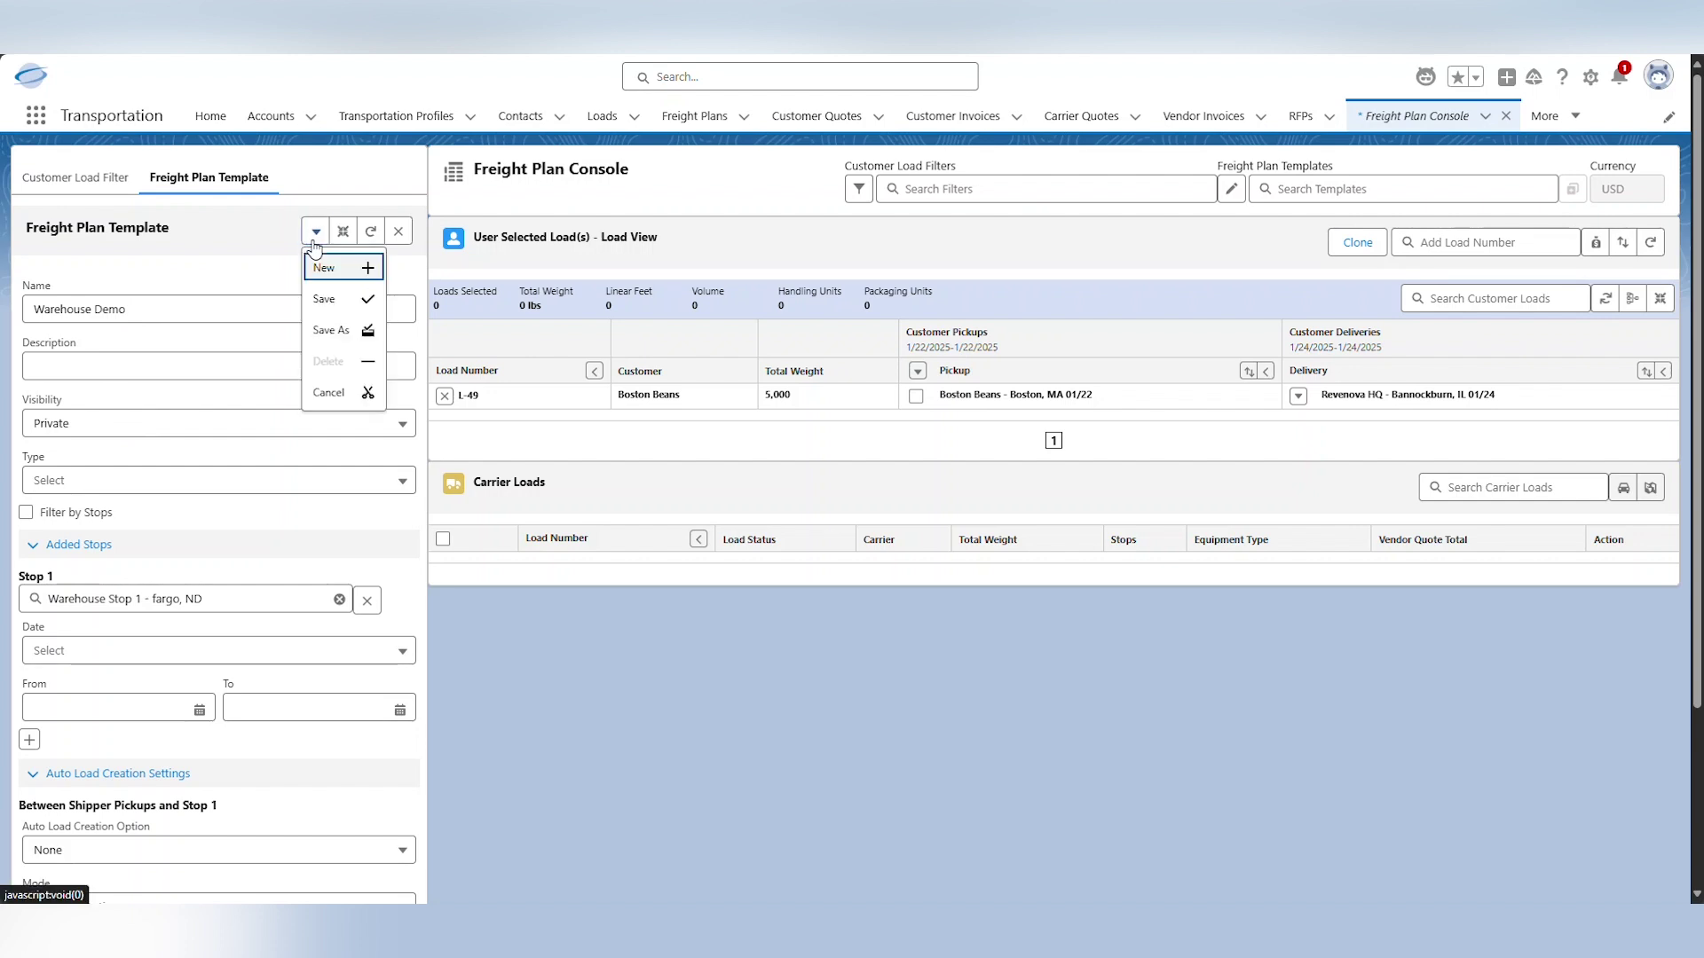
{"action": "left_click", "coordinate": [324, 302]}
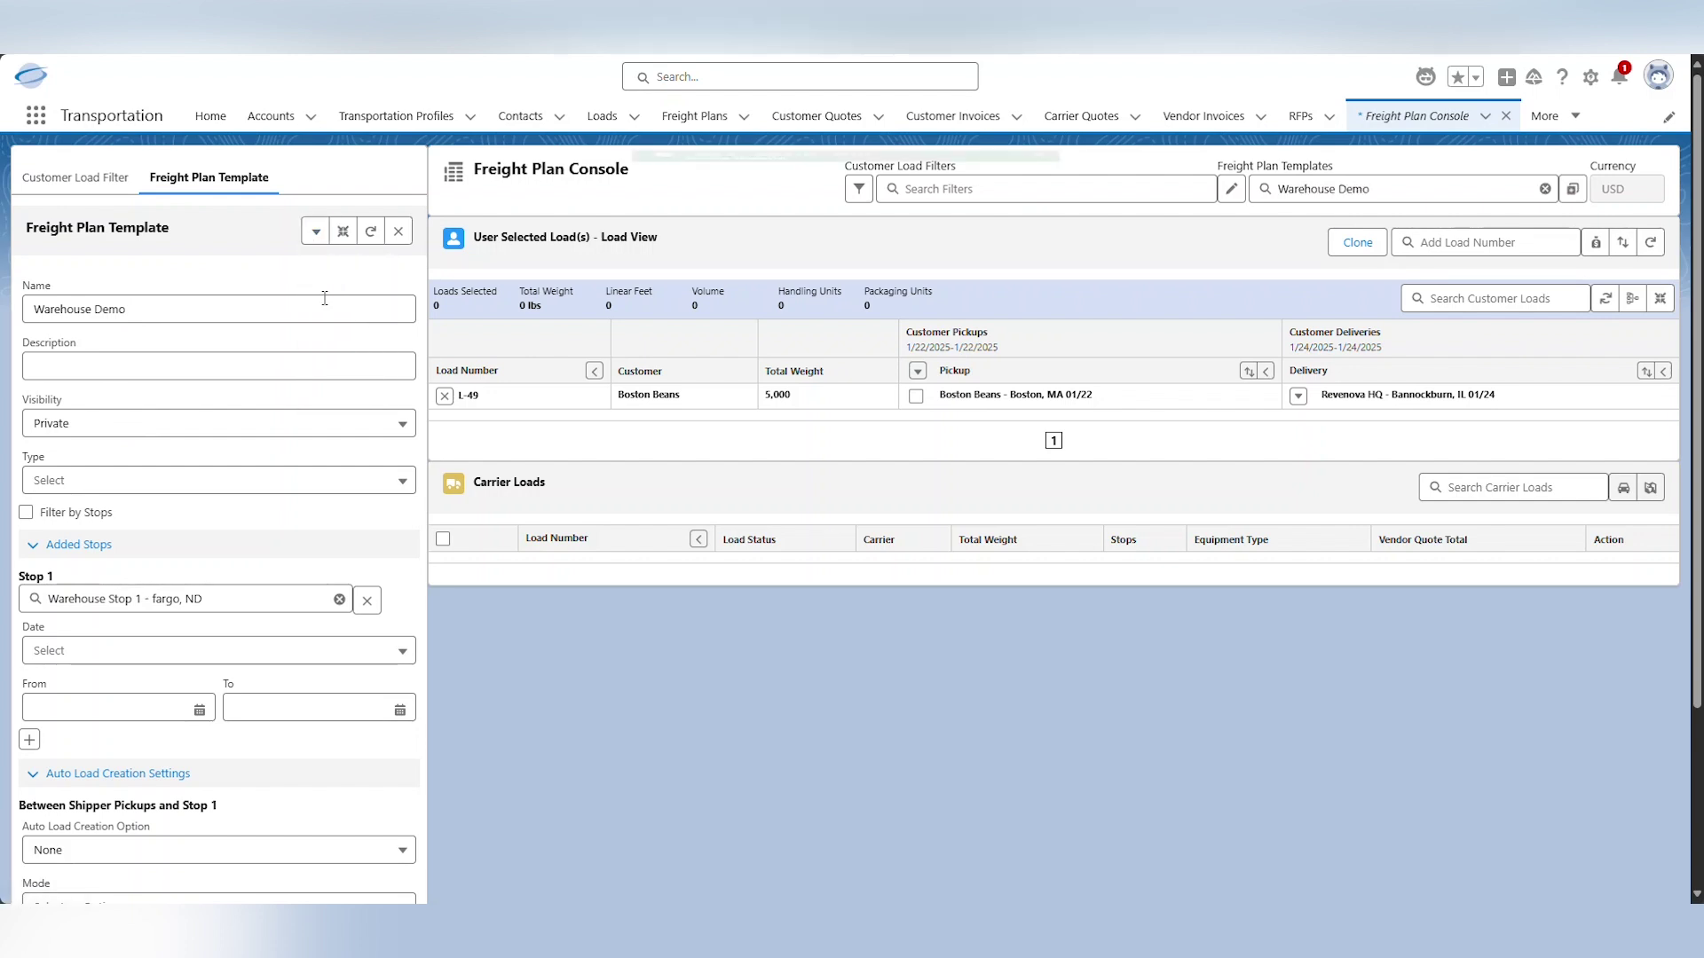
Apply the Warehouse Demo template's stop to the load, close the template editor and reload the console
{"action": "left_click", "coordinate": [370, 230]}
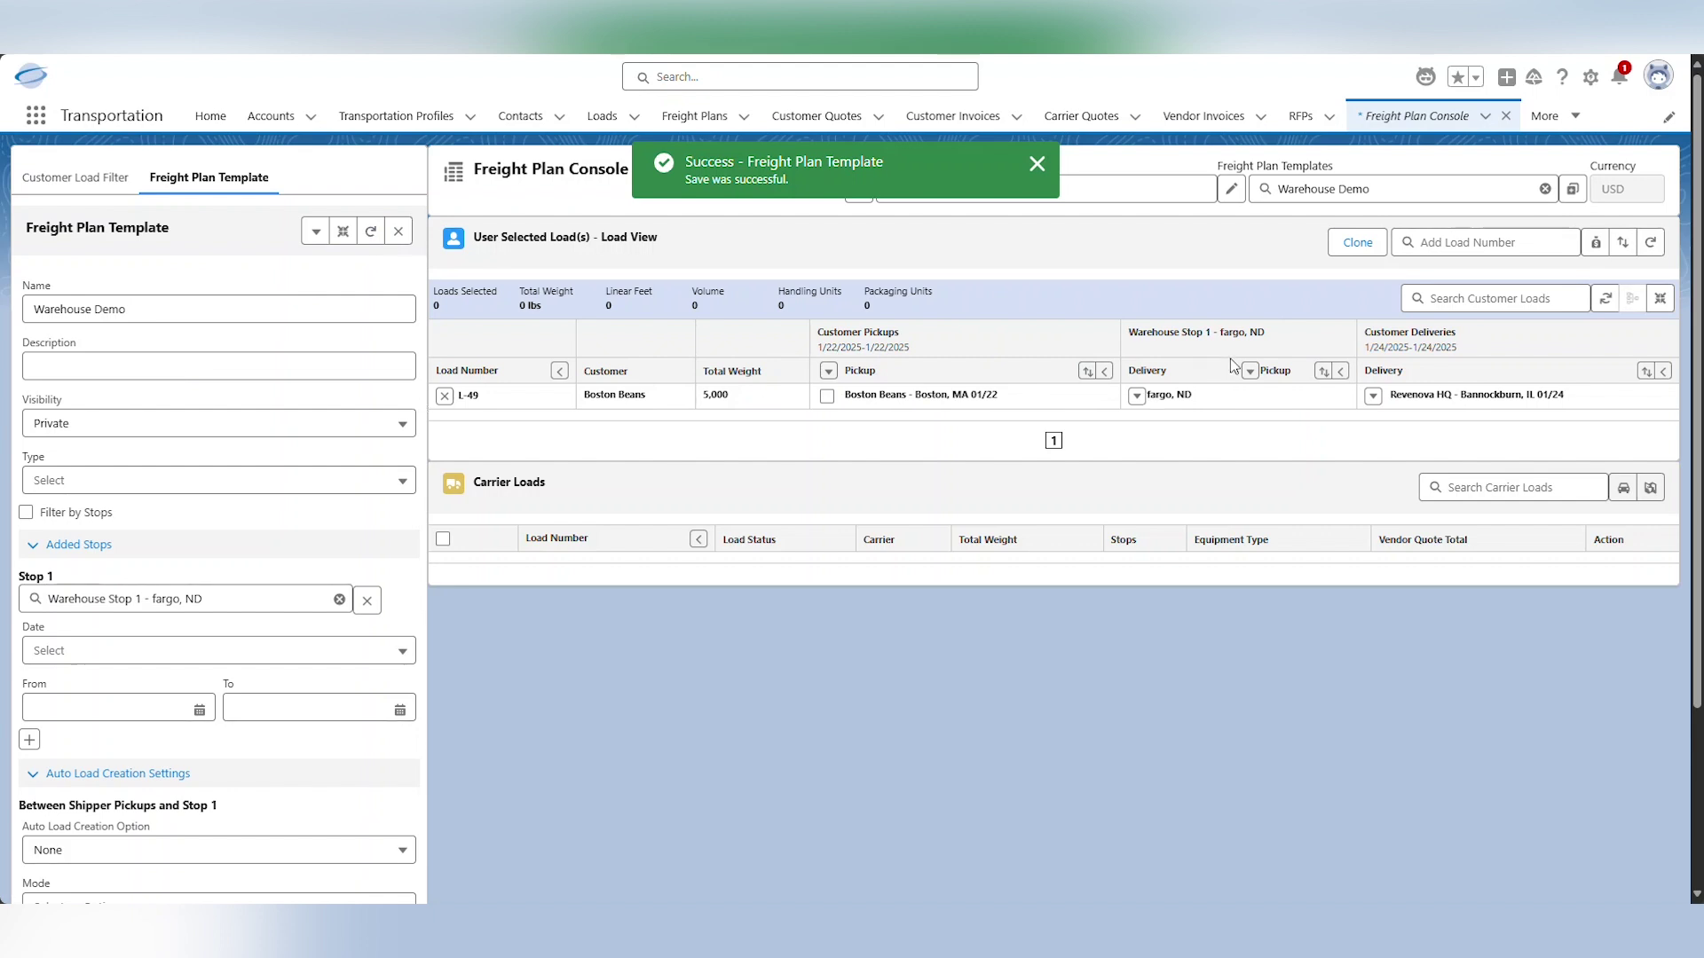
{"action": "left_click", "coordinate": [398, 231]}
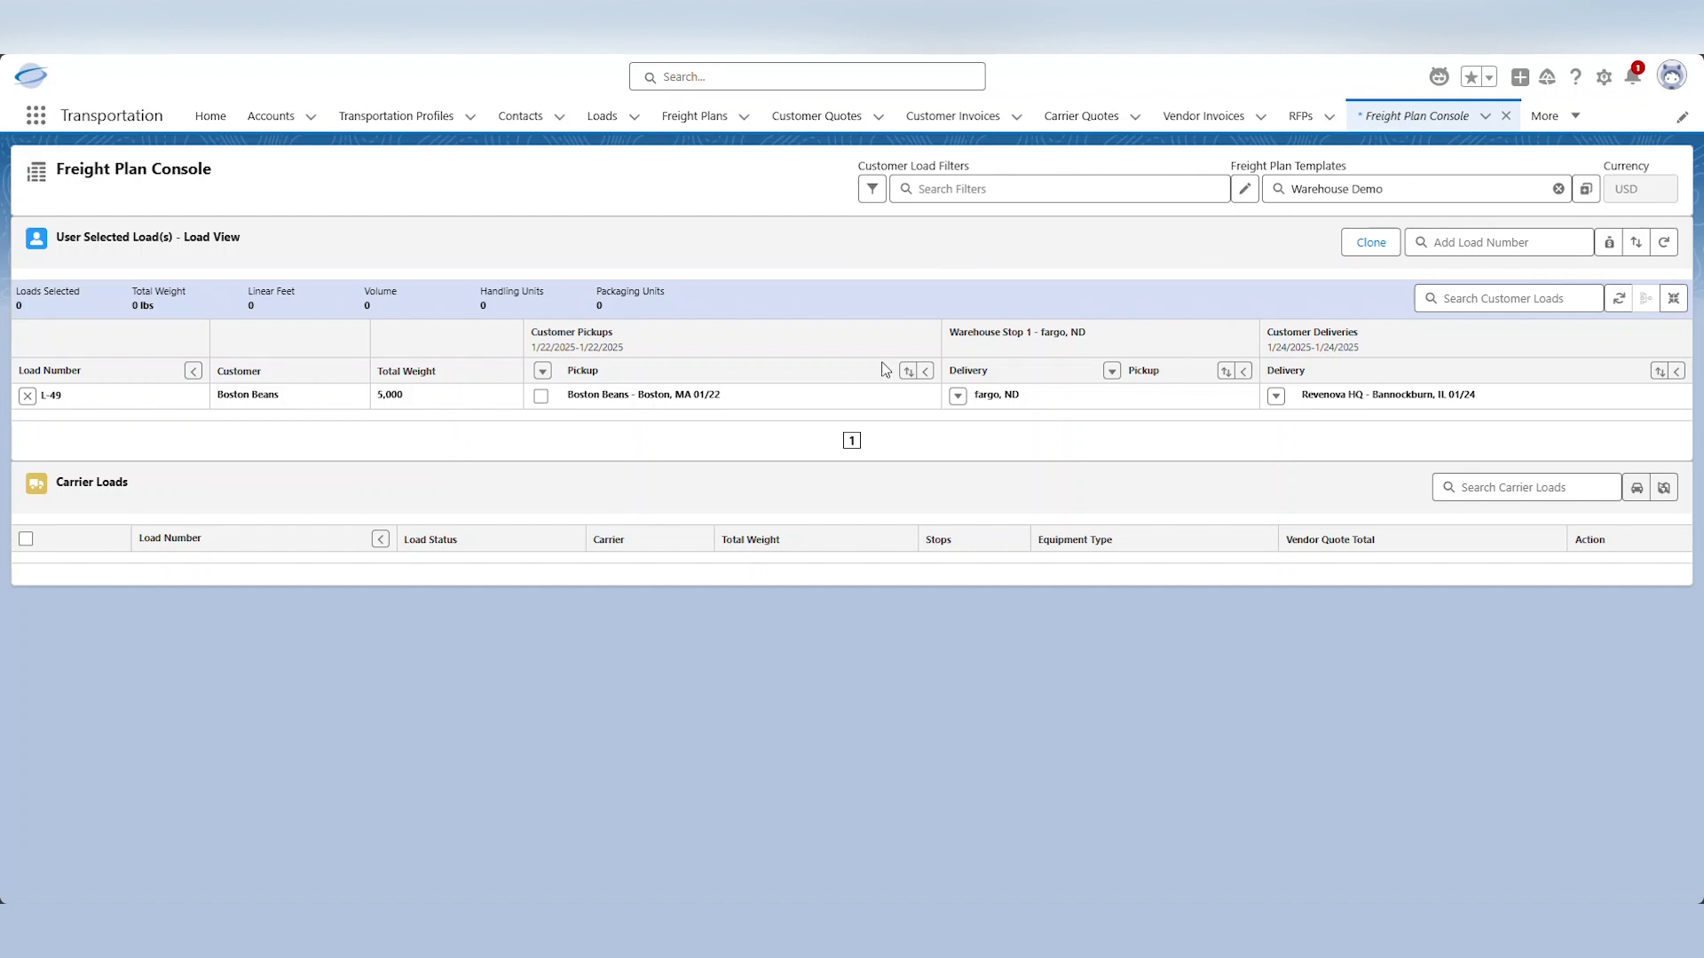
{"action": "key", "text": "F5"}
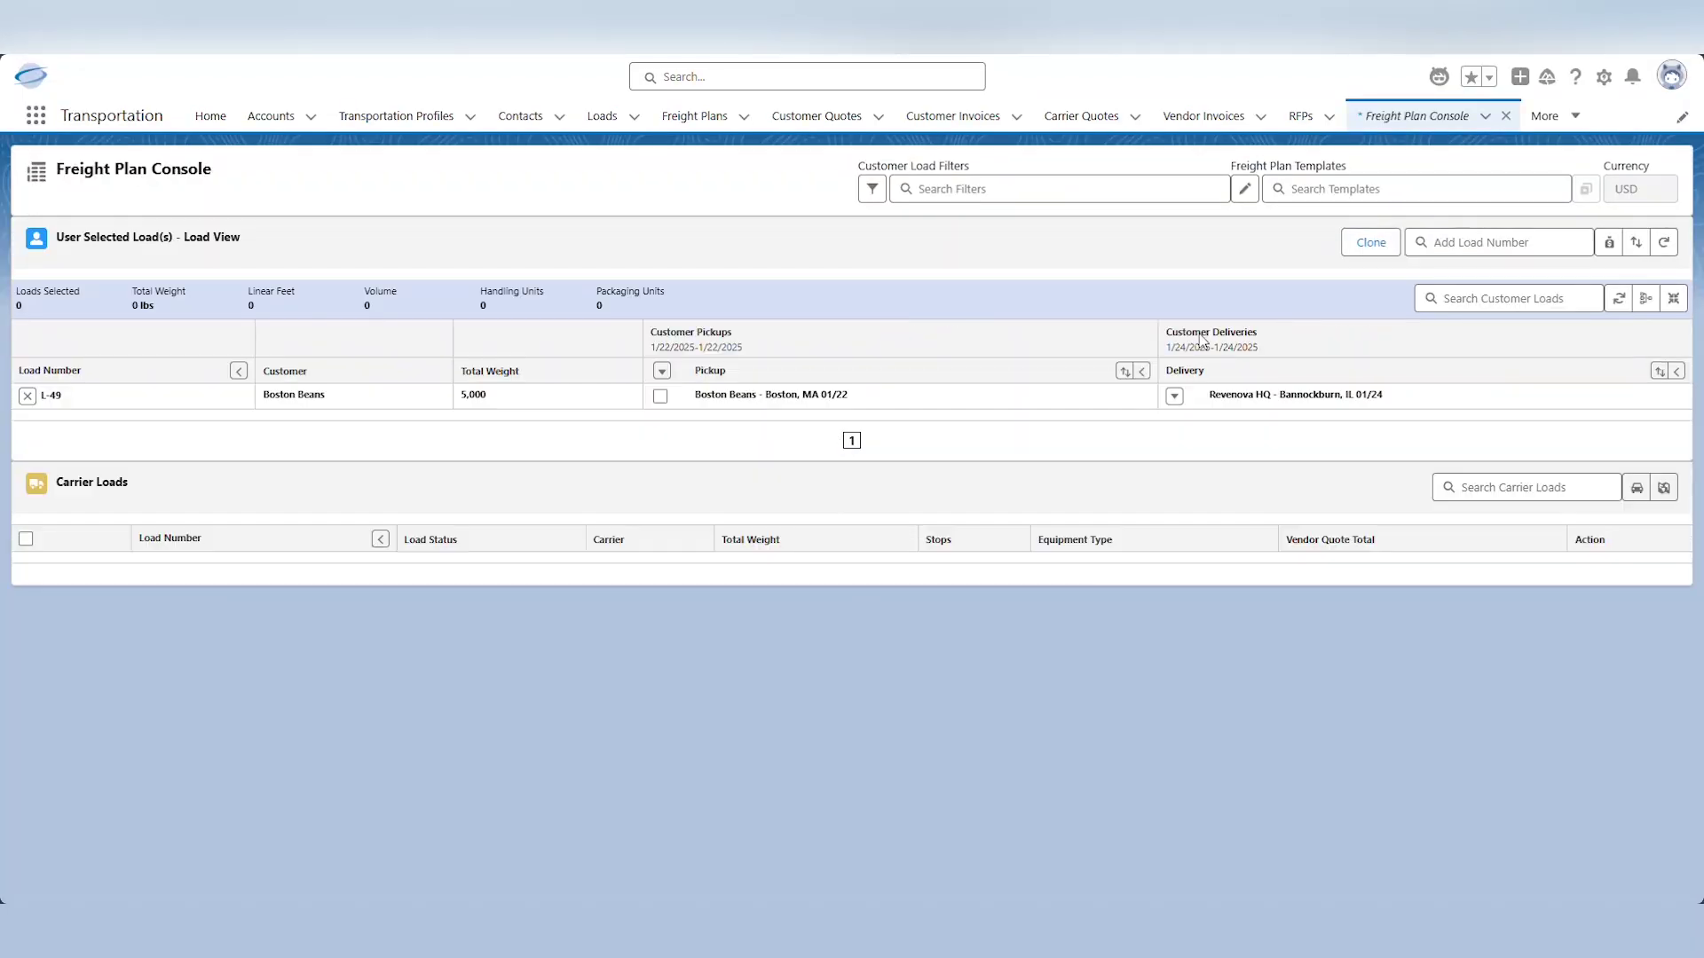
Search the freight plan templates for "warehouse" and apply the Warehouse Demo template to load L-49
{"action": "left_click", "coordinate": [1331, 189]}
{"action": "type", "text": "warehouse"}
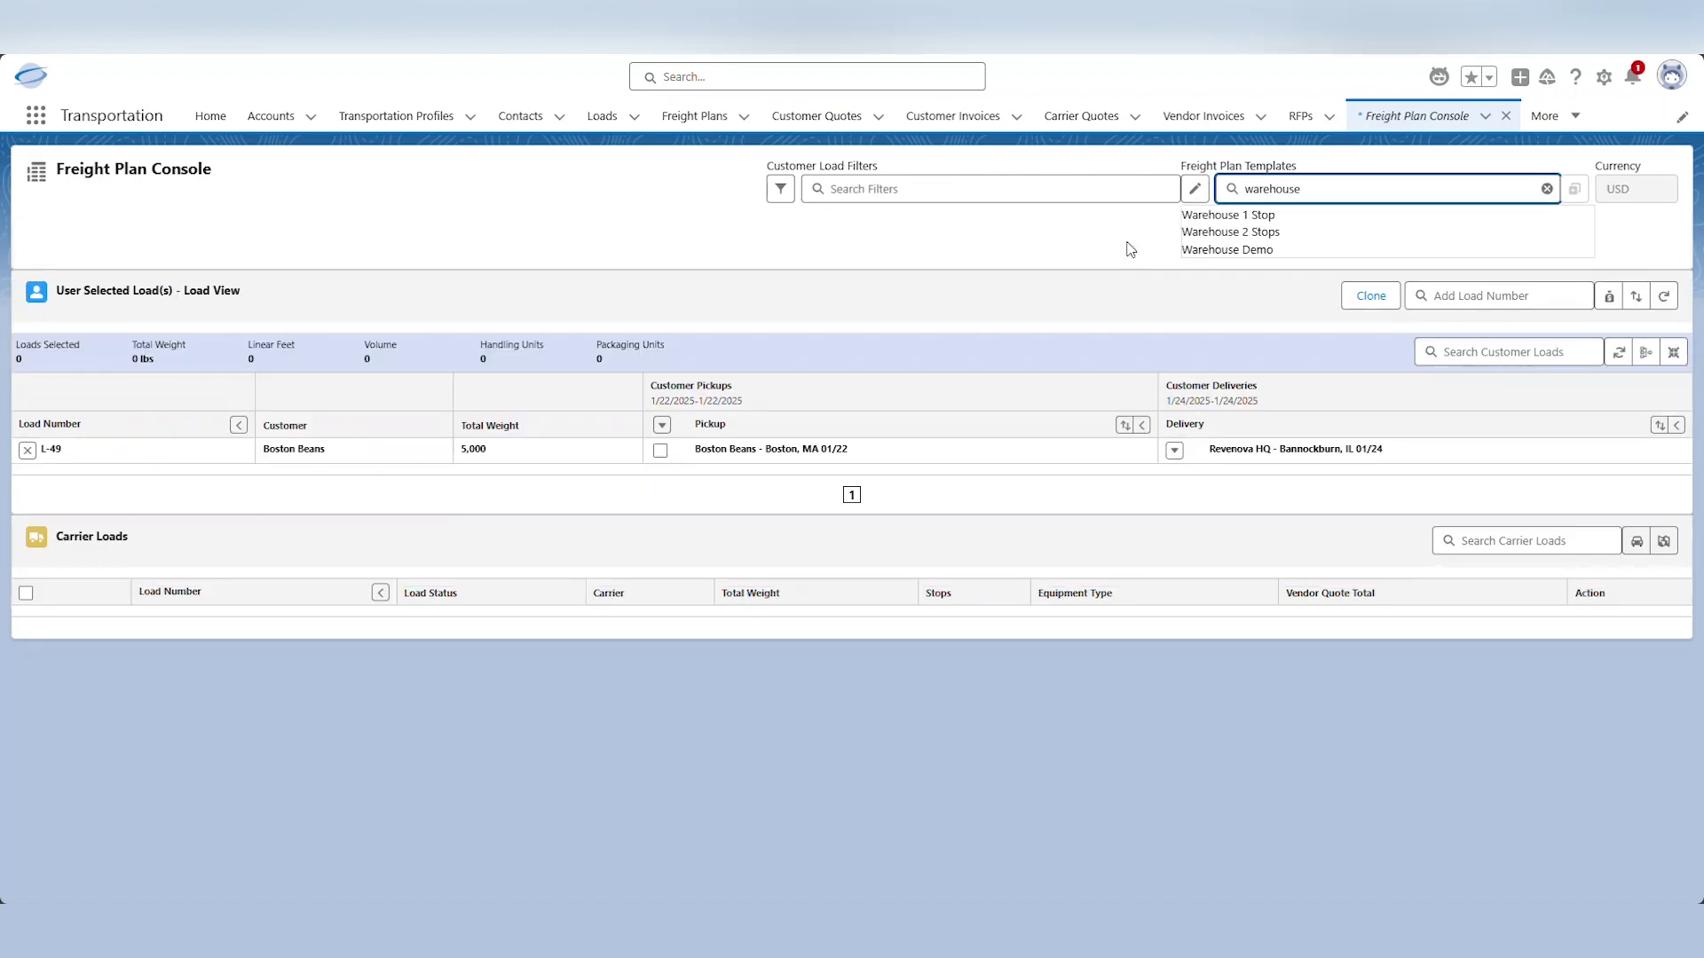
{"action": "left_click", "coordinate": [1214, 251]}
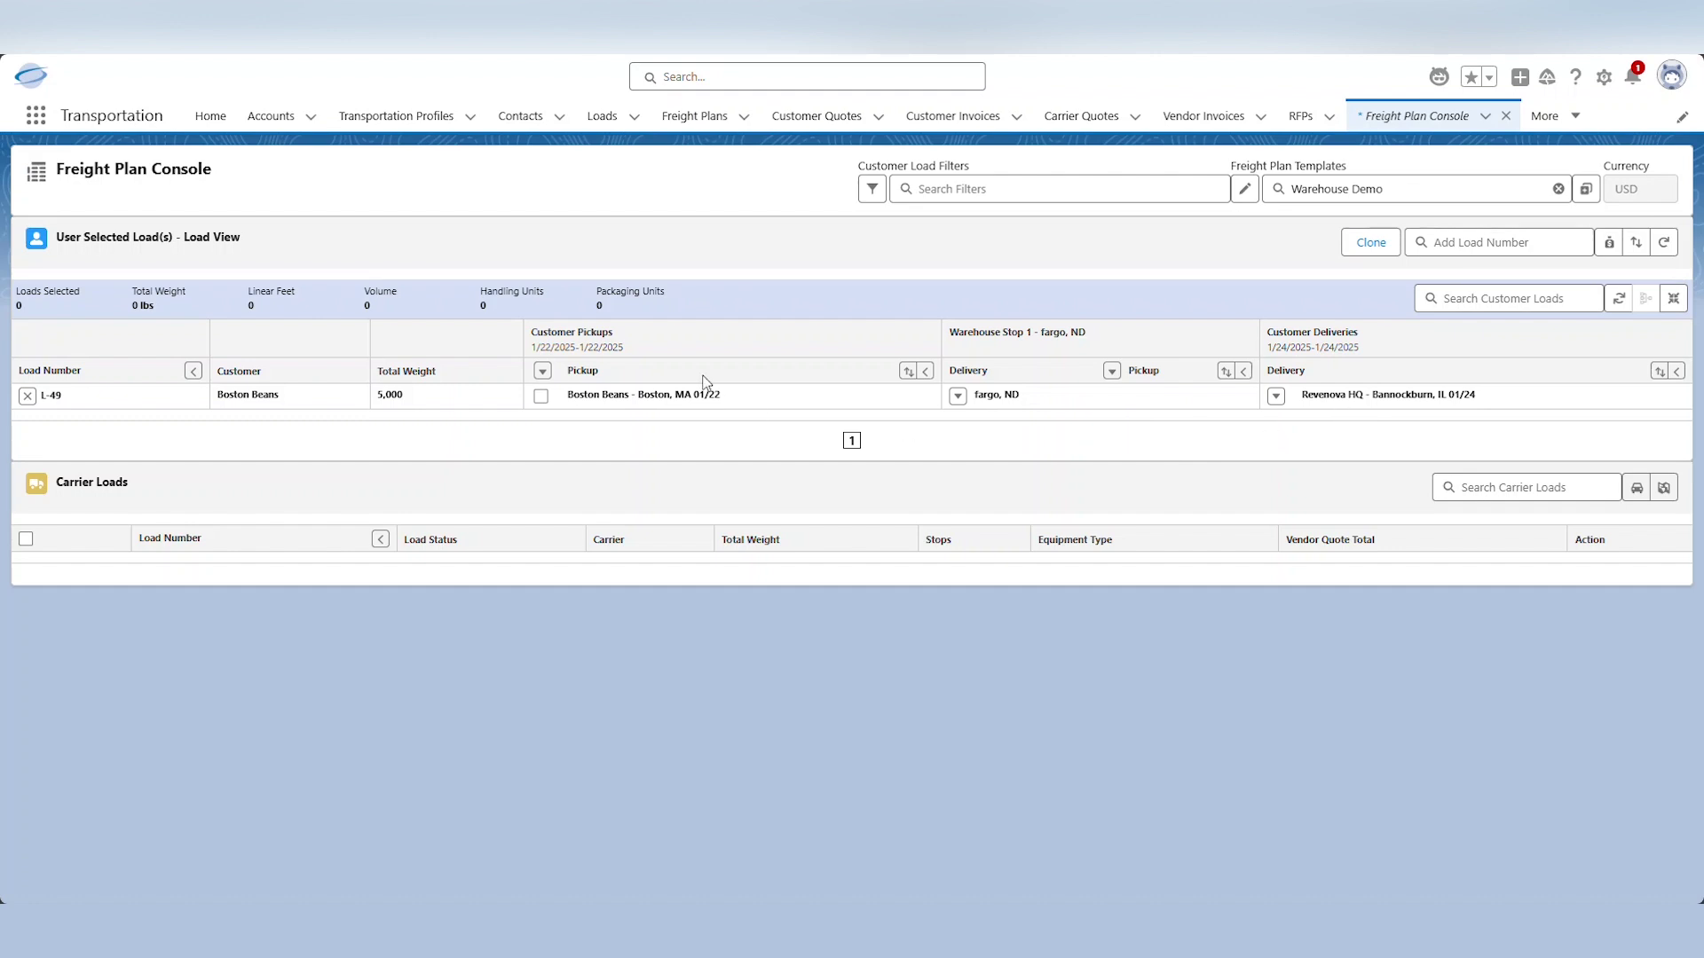
{"action": "left_click_drag", "start_coordinate": [632, 346], "coordinate": [522, 346]}
{"action": "left_click_drag", "start_coordinate": [1265, 348], "coordinate": [1366, 349]}
Create a new Truckload carrier load for L-49 from the Boston Beans pickup to the Warehouse Stop 1 delivery in fargo, ND
{"action": "left_click", "coordinate": [541, 397]}
{"action": "left_click", "coordinate": [958, 398]}
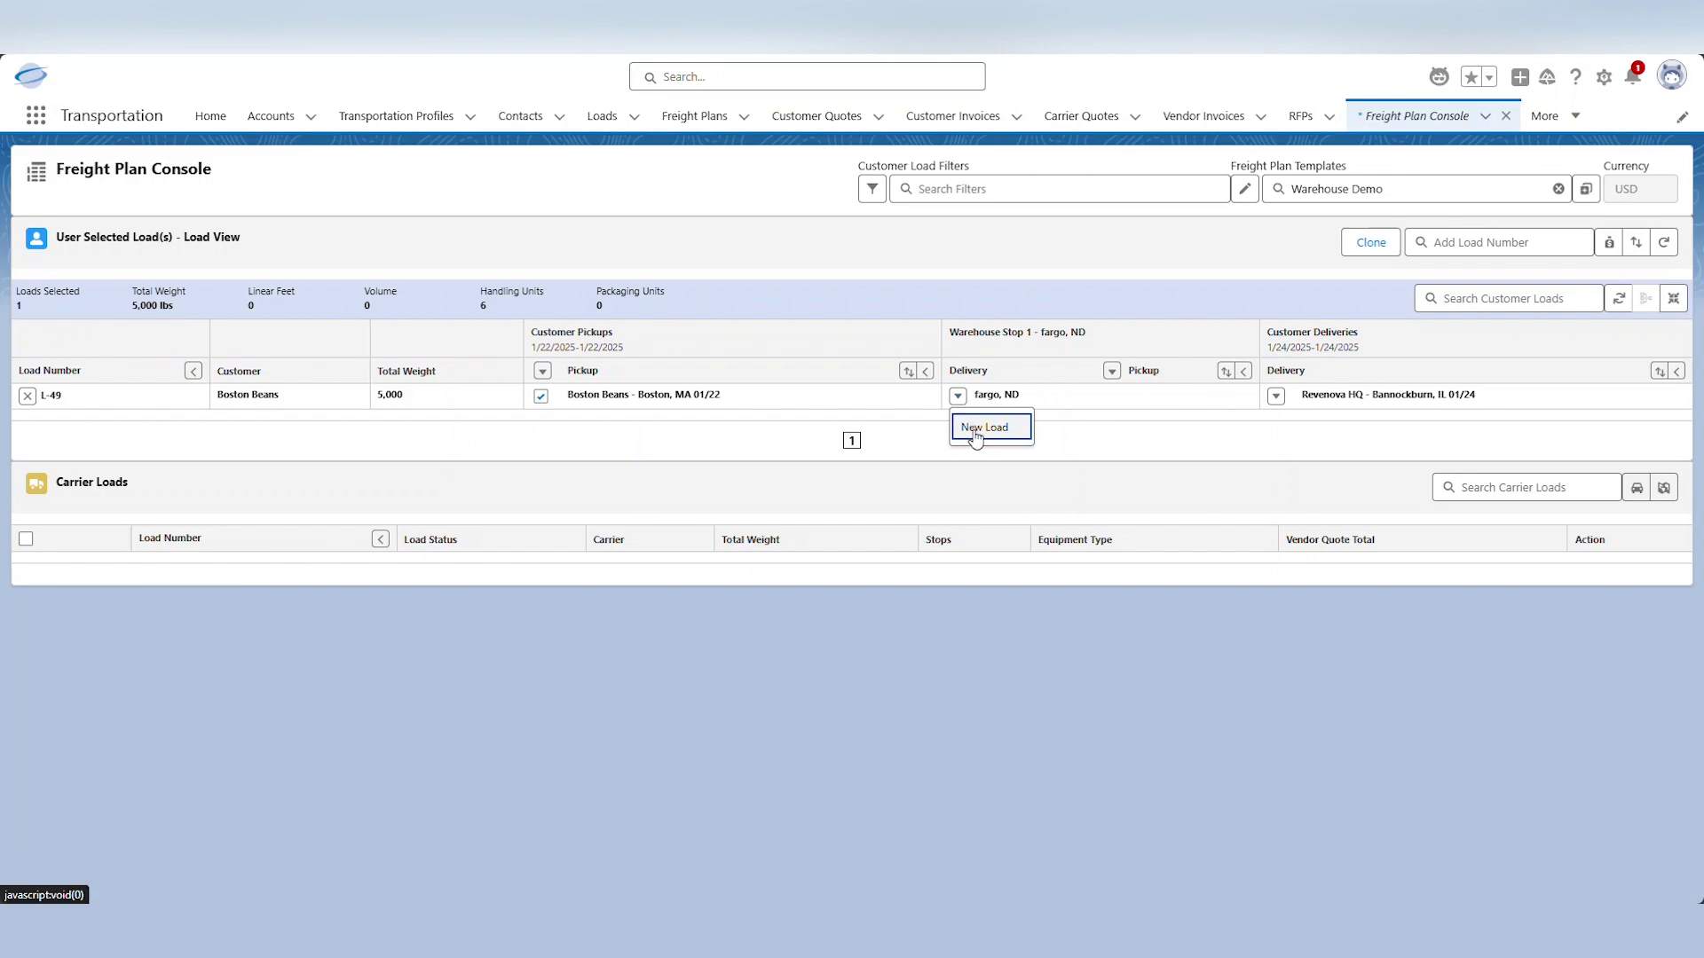
{"action": "left_click", "coordinate": [975, 430]}
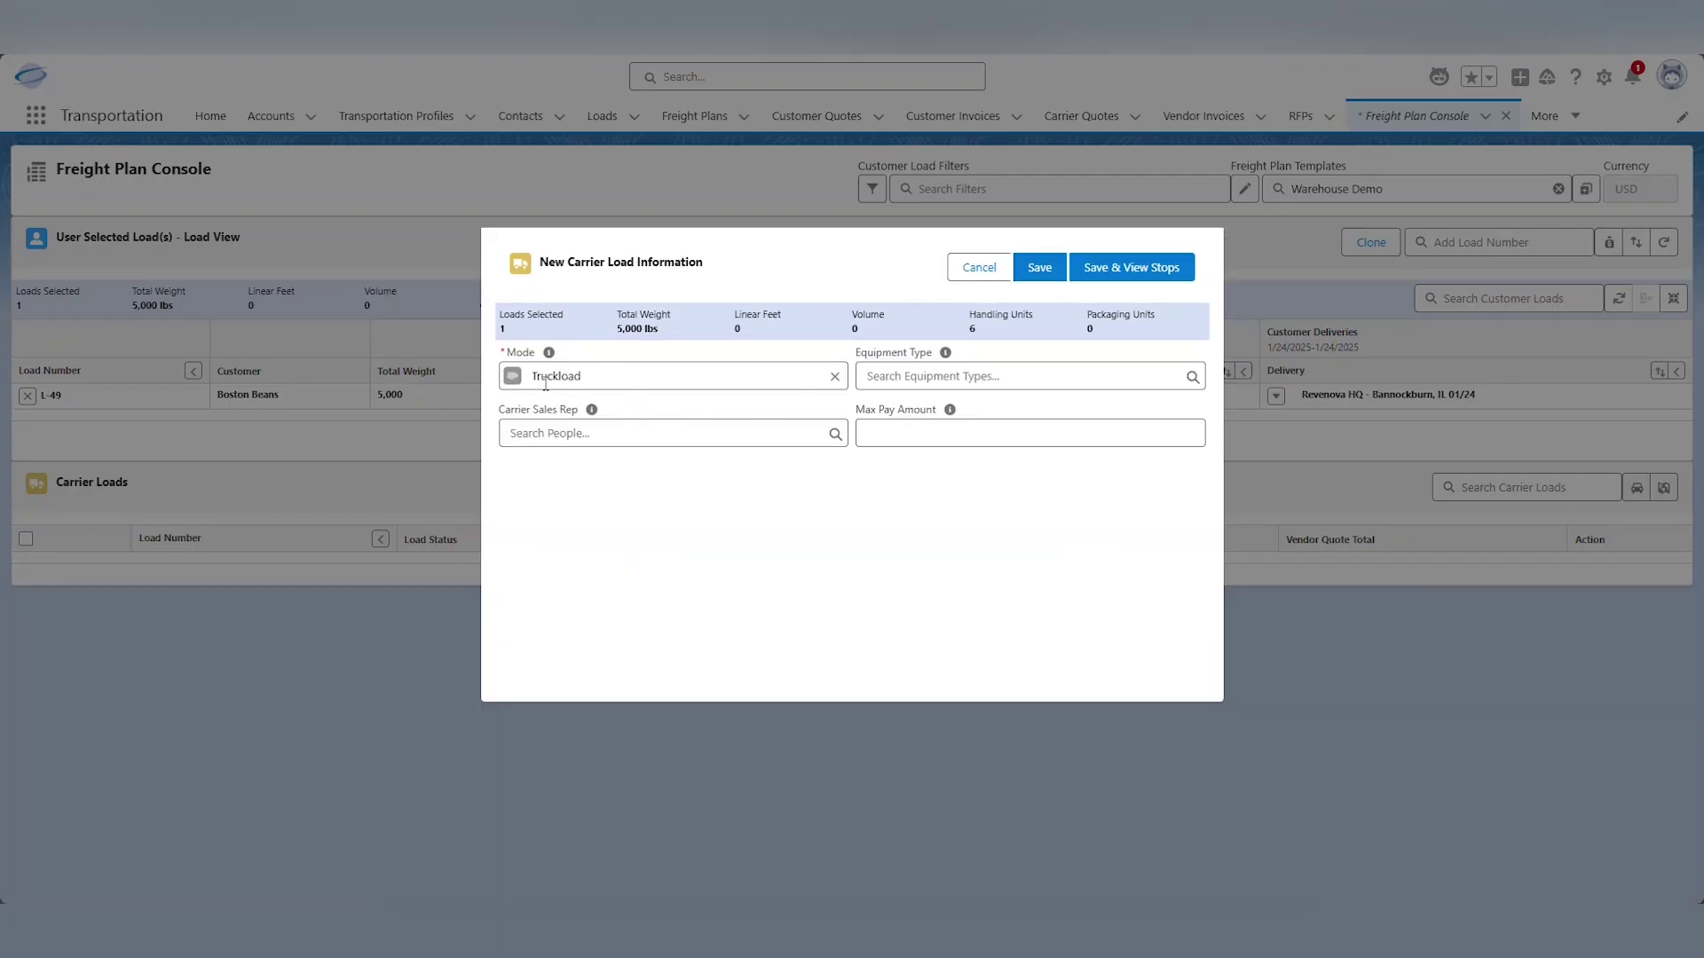
{"action": "left_click", "coordinate": [1039, 267]}
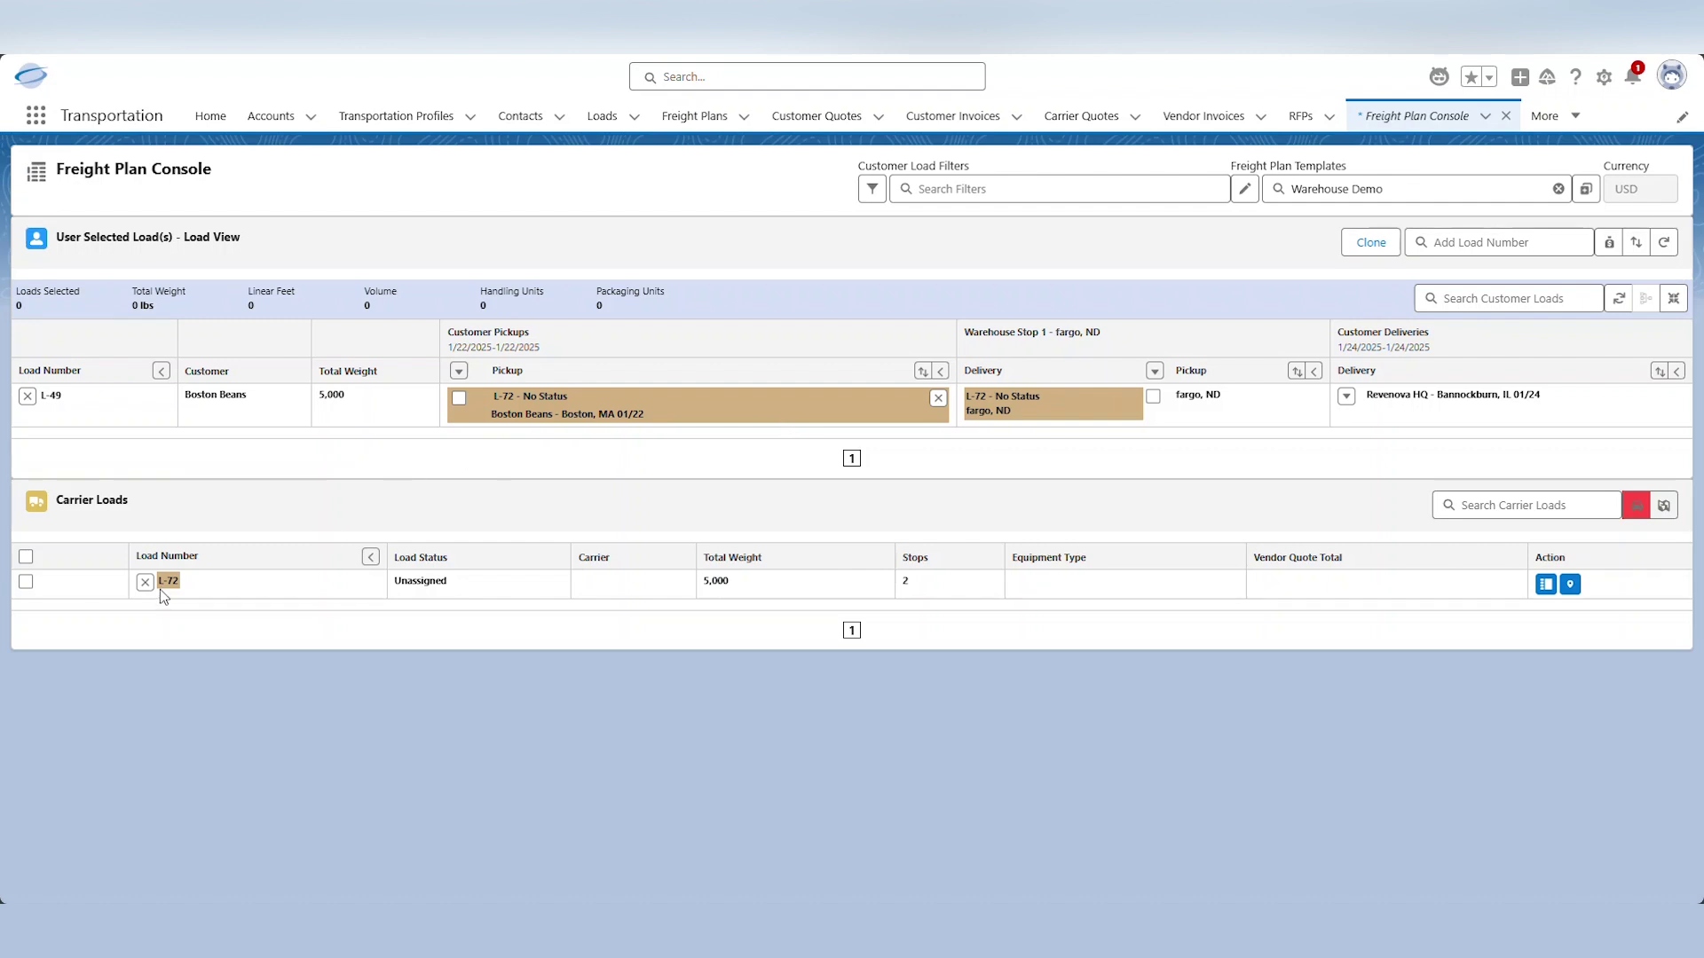
Open load L-49, set the Expected Date of Warehouse Stop 1 on its carrier load to Jan 22, 2025, and save it
{"action": "left_click", "coordinate": [51, 398]}
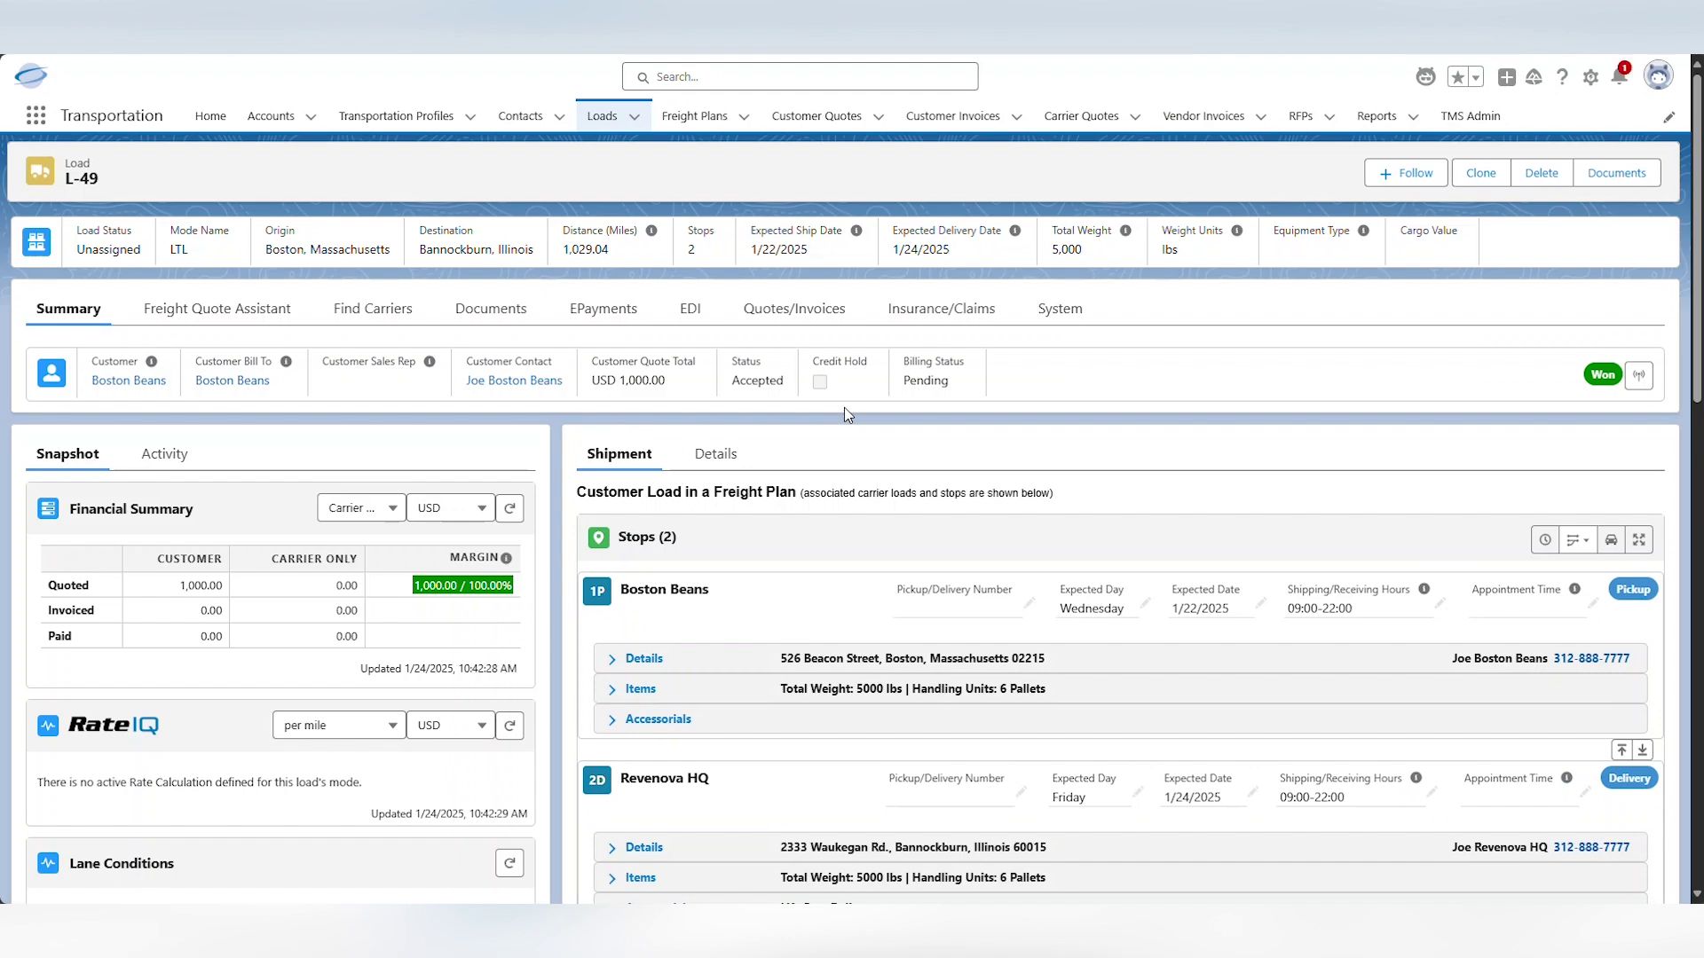
{"action": "left_click_drag", "start_coordinate": [586, 493], "coordinate": [742, 495]}
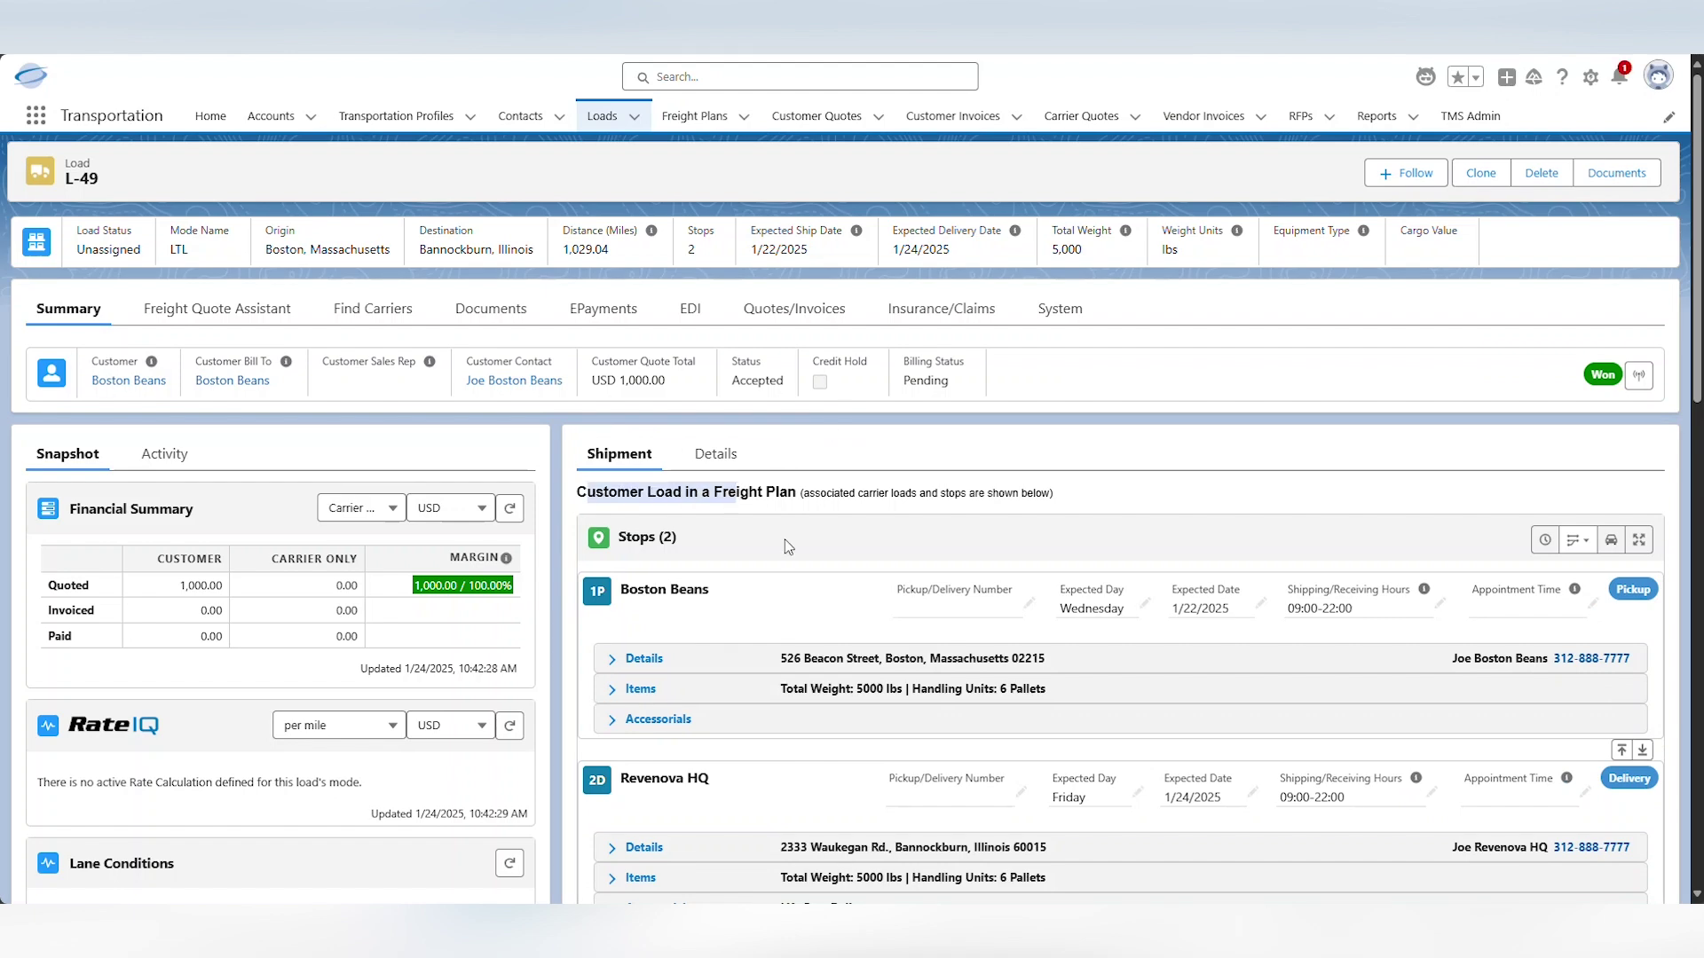
{"action": "scroll", "coordinate": [840, 508], "scroll_direction": "down", "scroll_amount": 5}
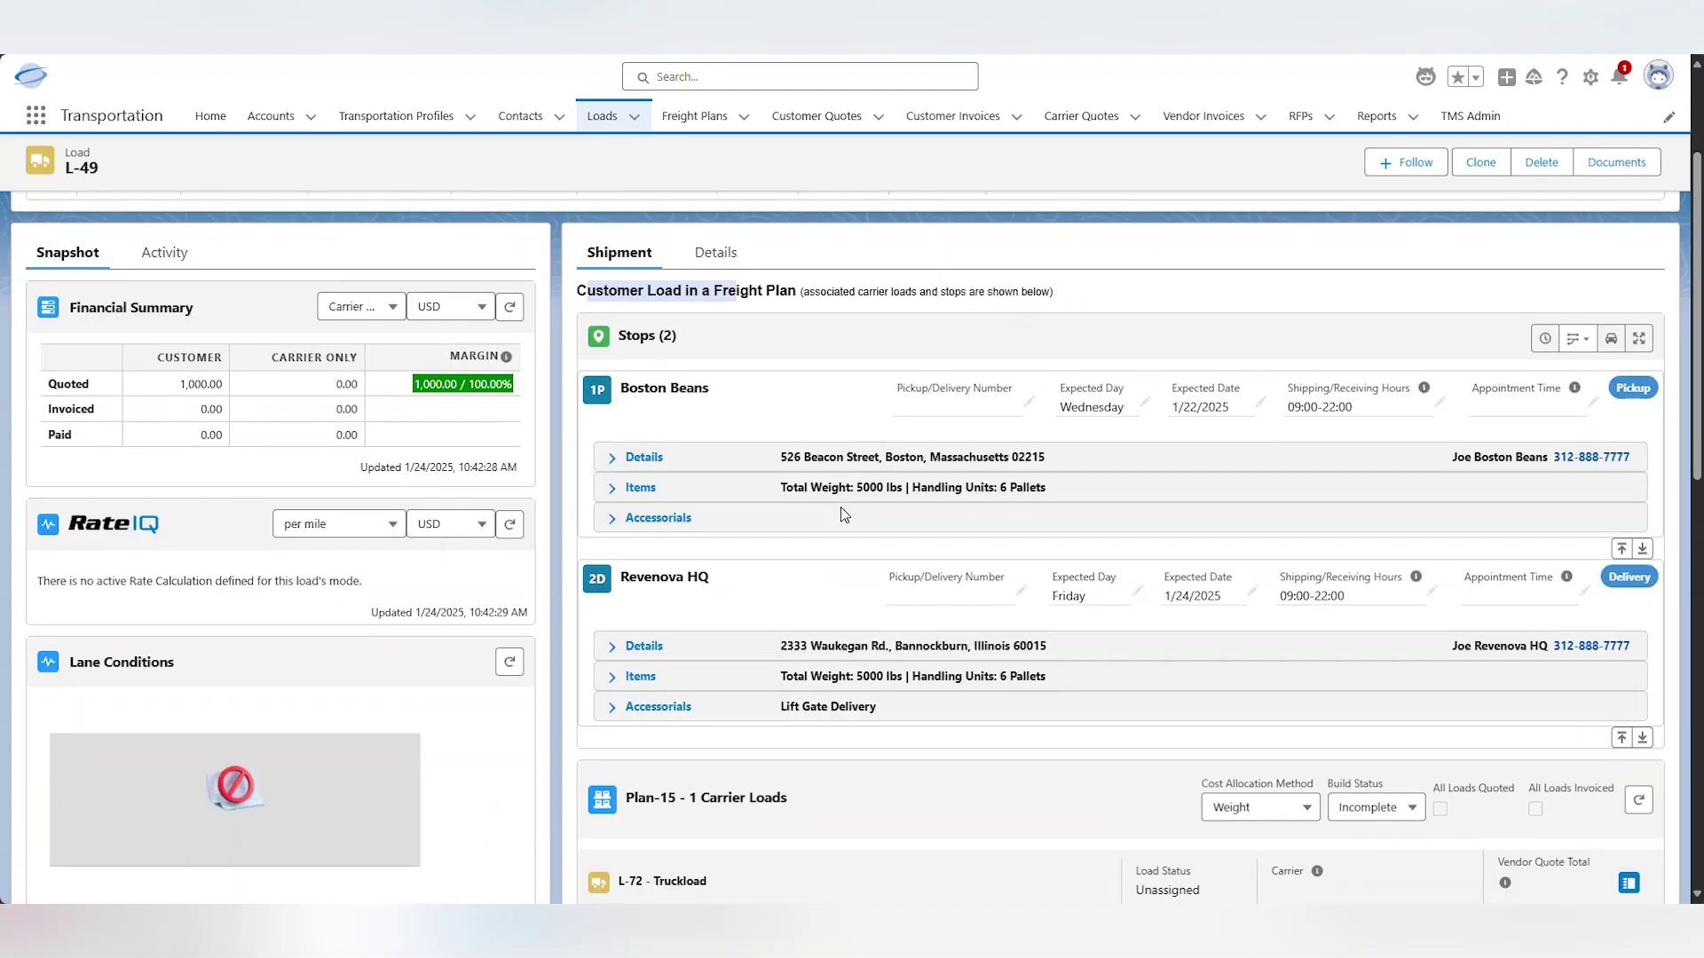
{"action": "scroll", "coordinate": [839, 508], "scroll_direction": "down", "scroll_amount": 2}
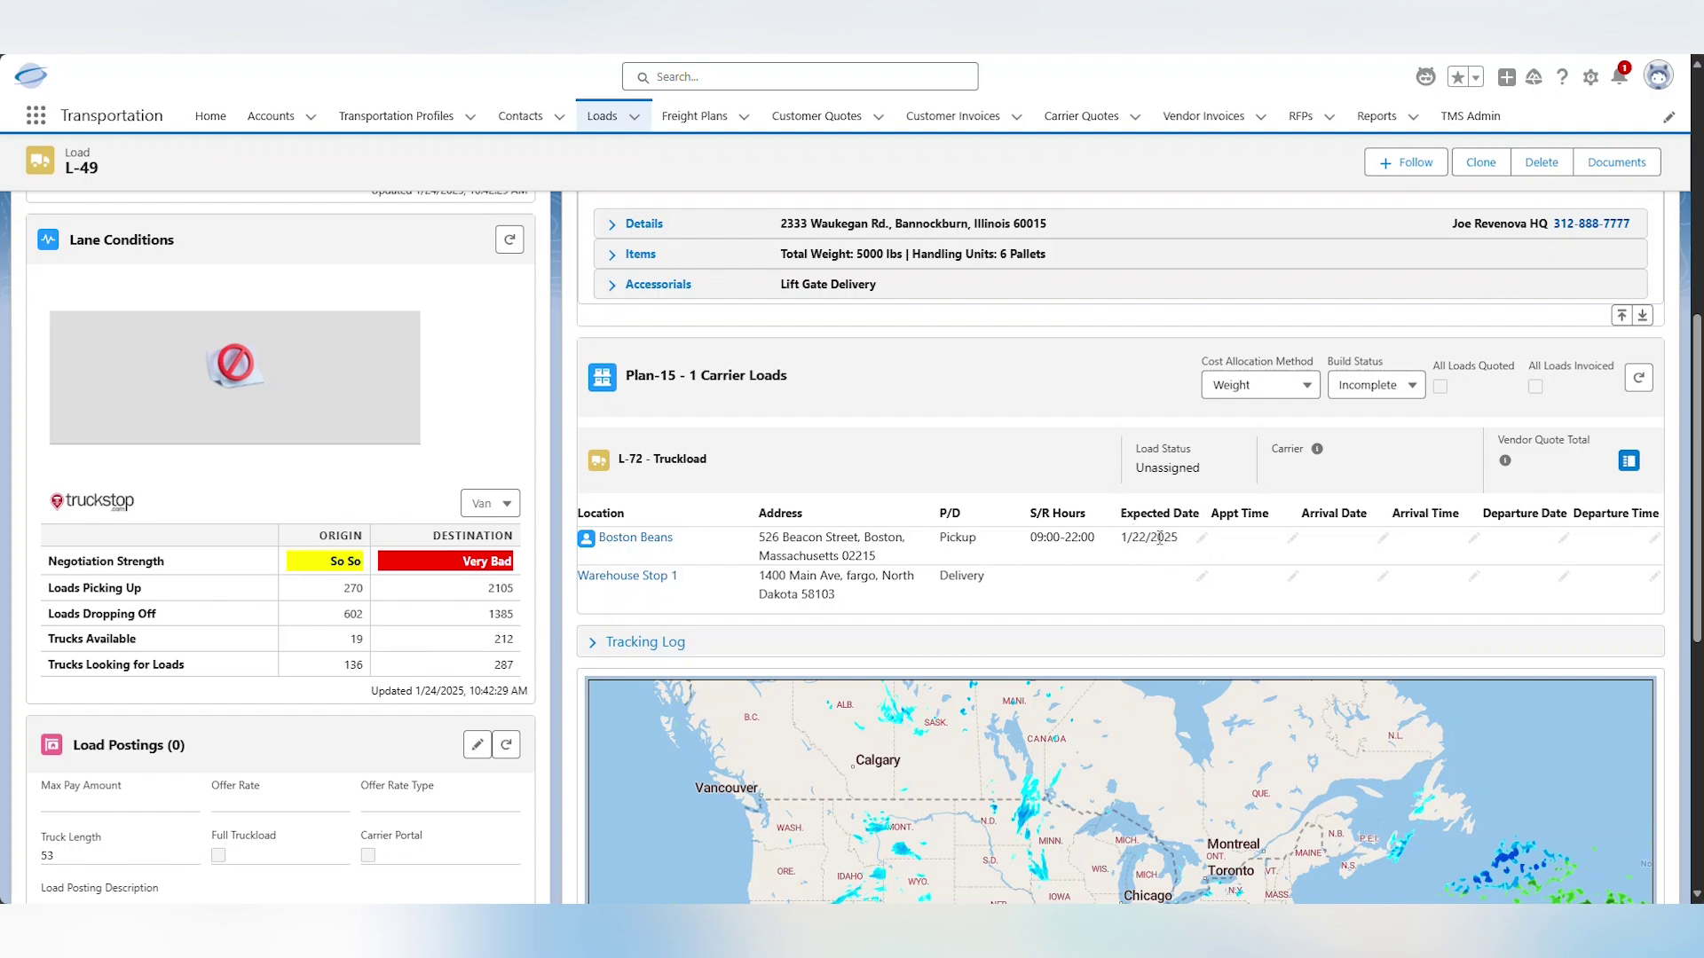
{"action": "left_click", "coordinate": [1204, 580]}
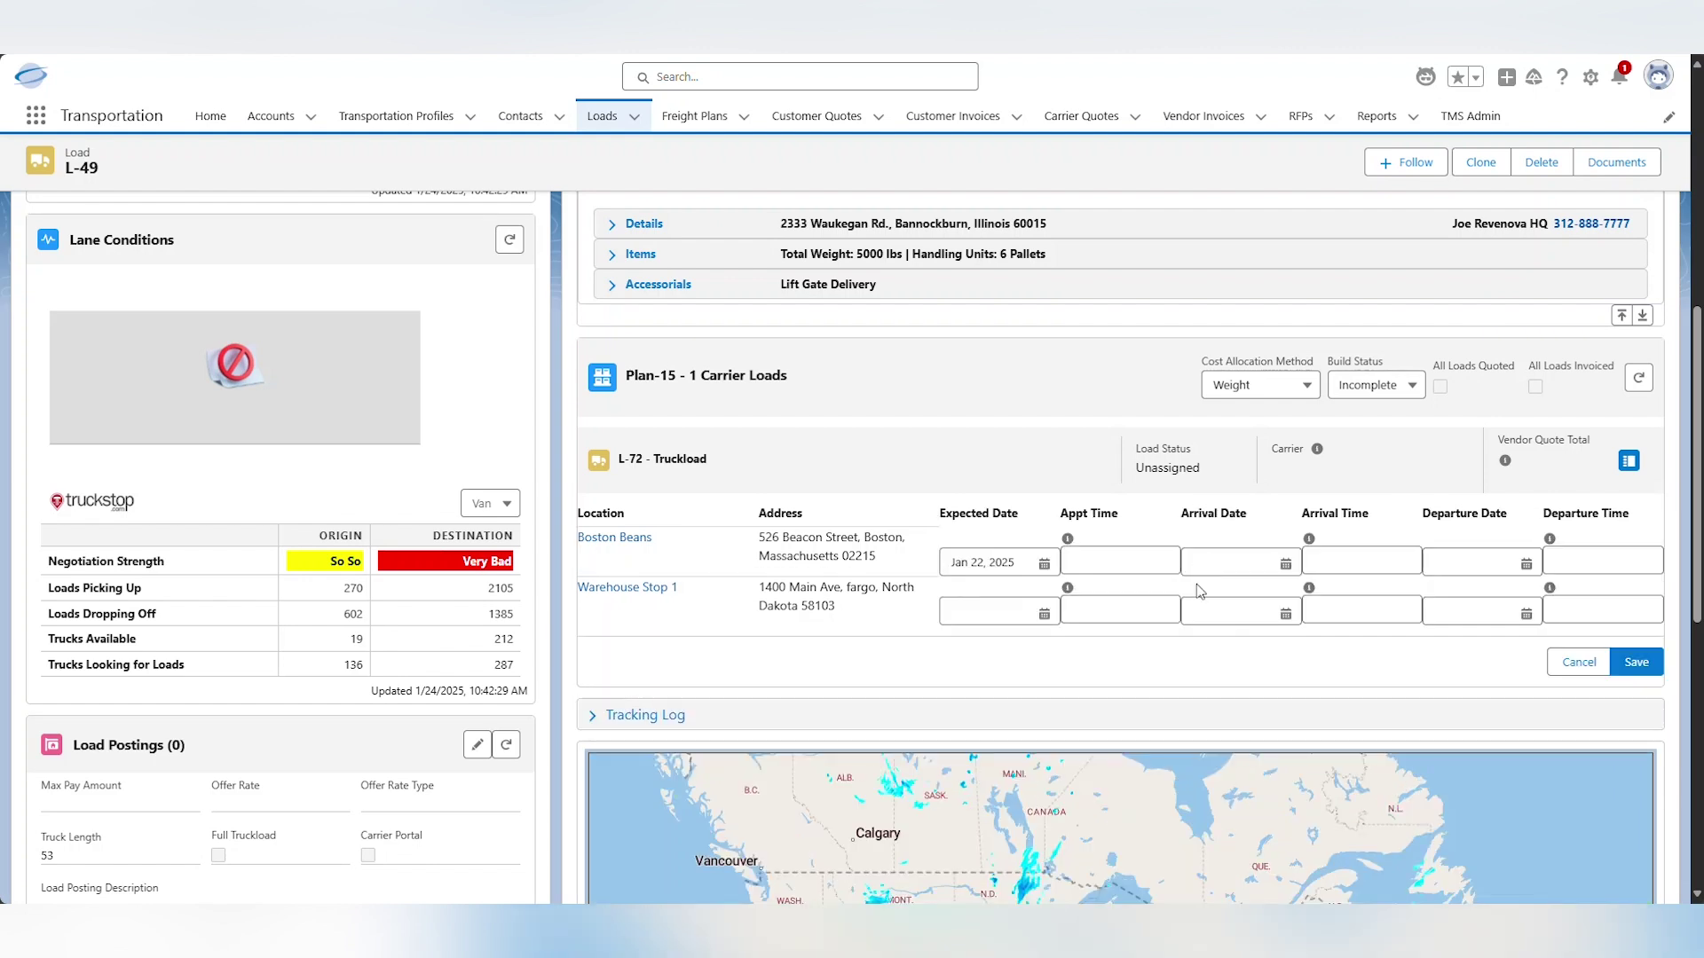
{"action": "left_click", "coordinate": [1034, 604]}
{"action": "left_click", "coordinate": [1044, 595]}
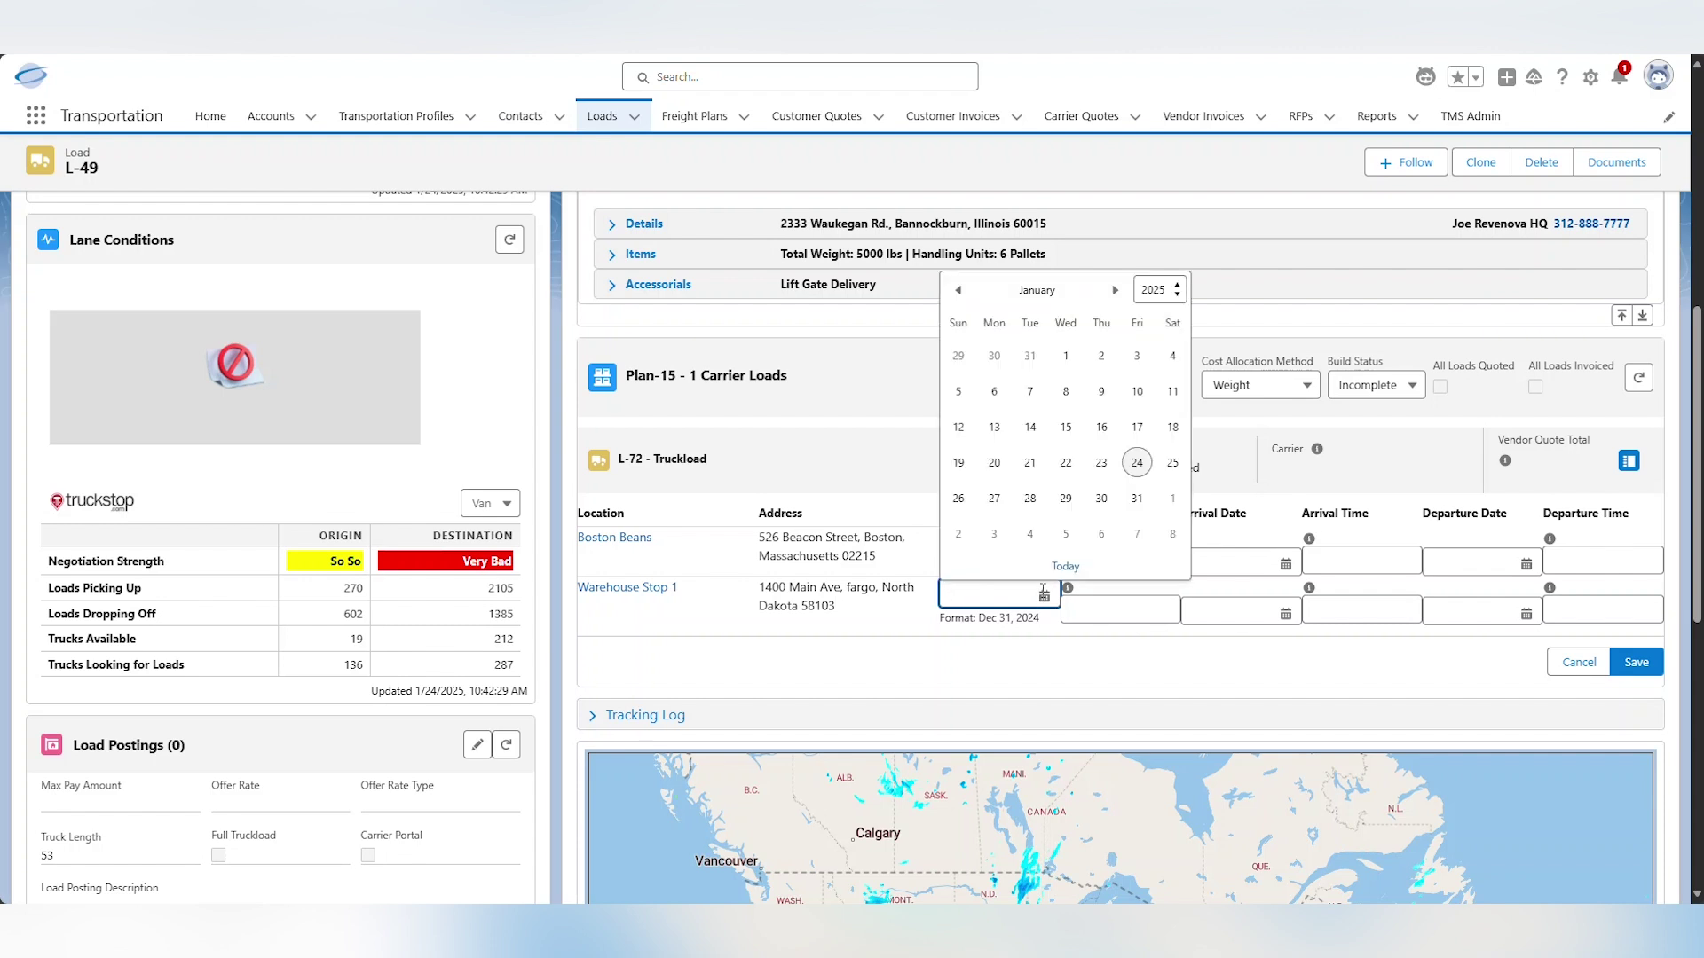
{"action": "left_click", "coordinate": [1065, 462]}
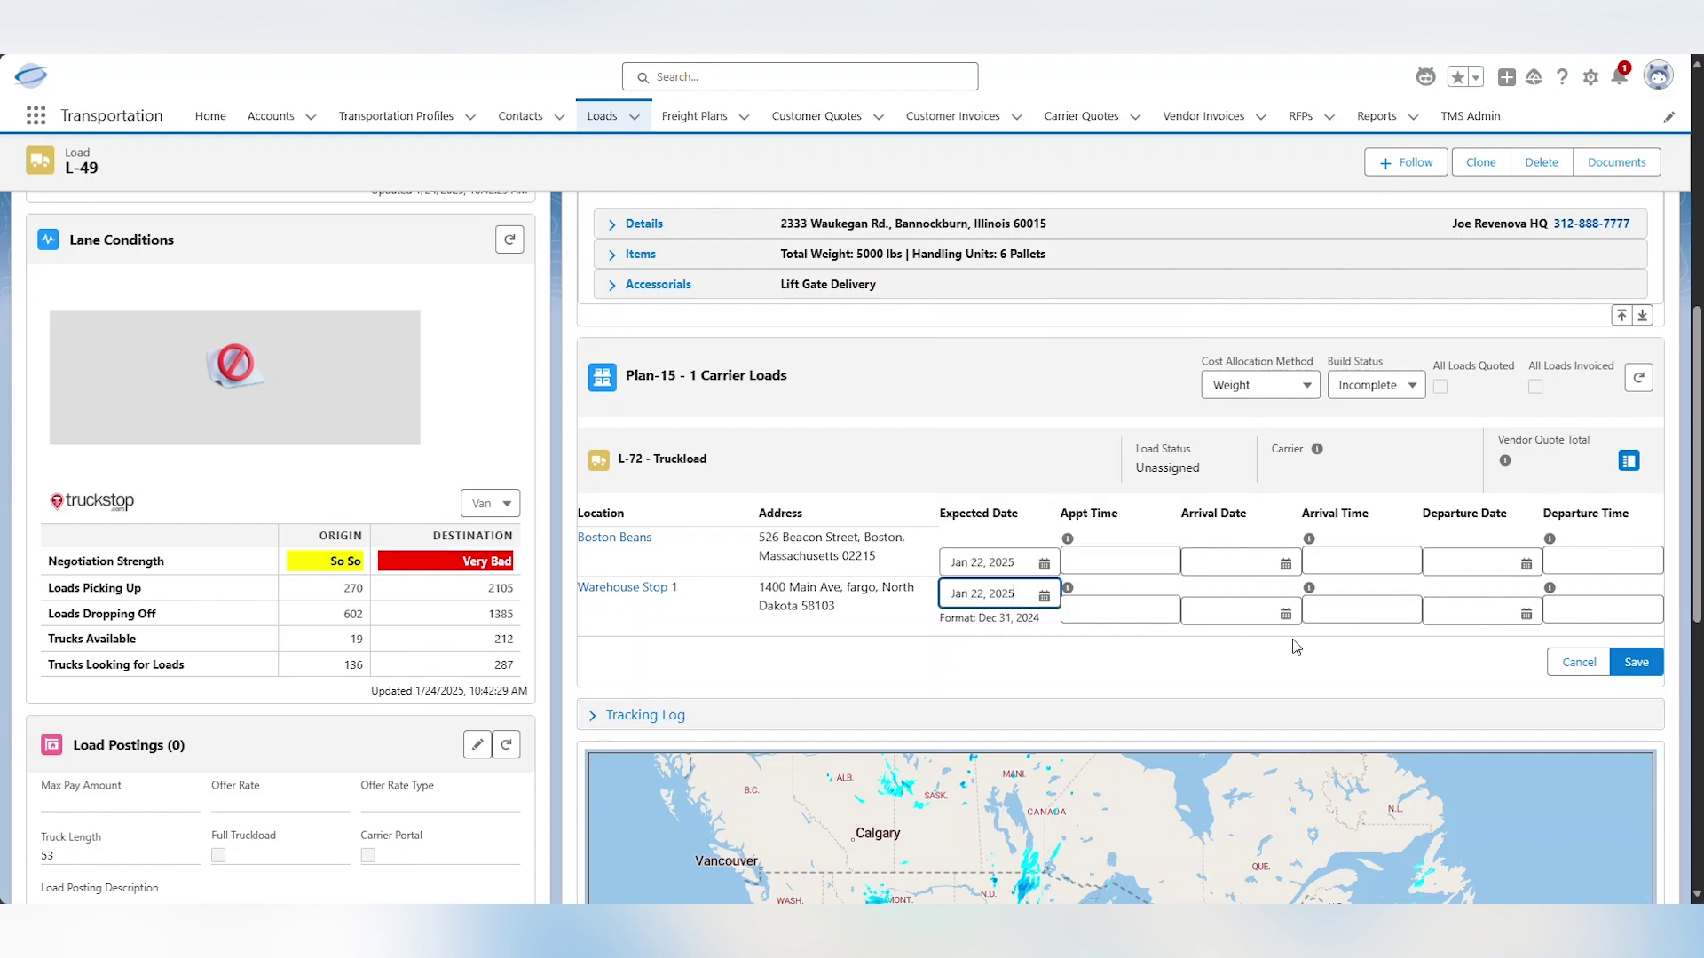
{"action": "left_click", "coordinate": [1636, 664]}
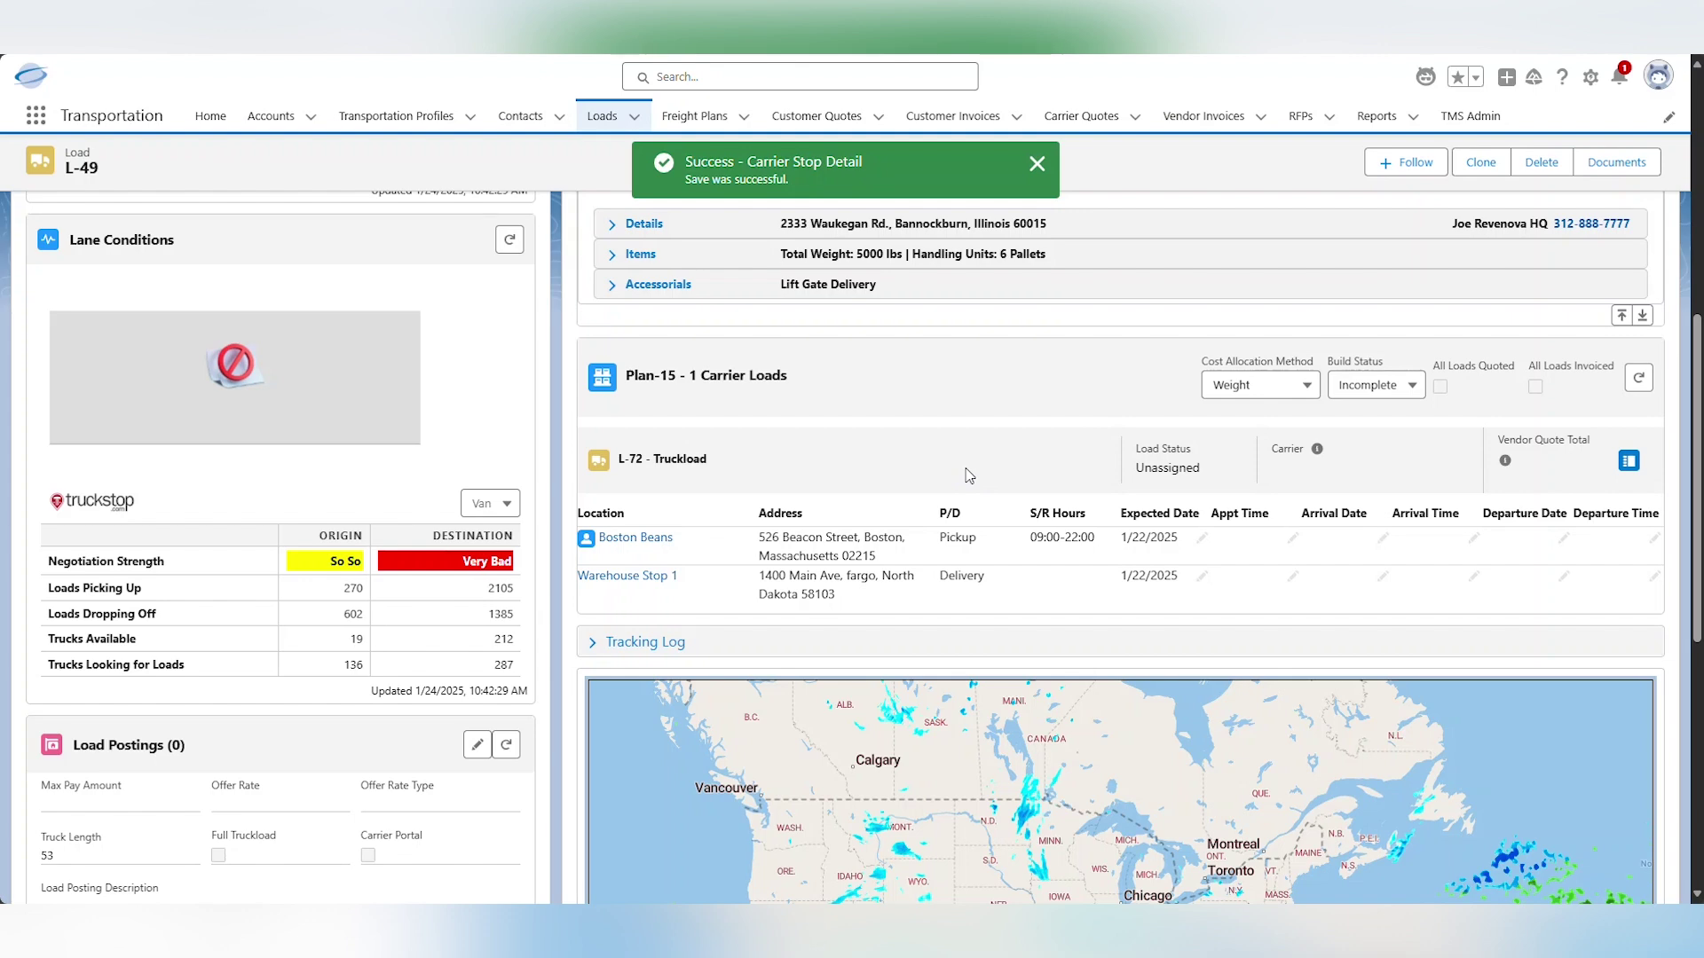
Return from the load's stops to the Freight Plan Console and check the date range of Warehouse Stop 1
{"action": "scroll", "coordinate": [969, 477], "scroll_direction": "up", "scroll_amount": 4}
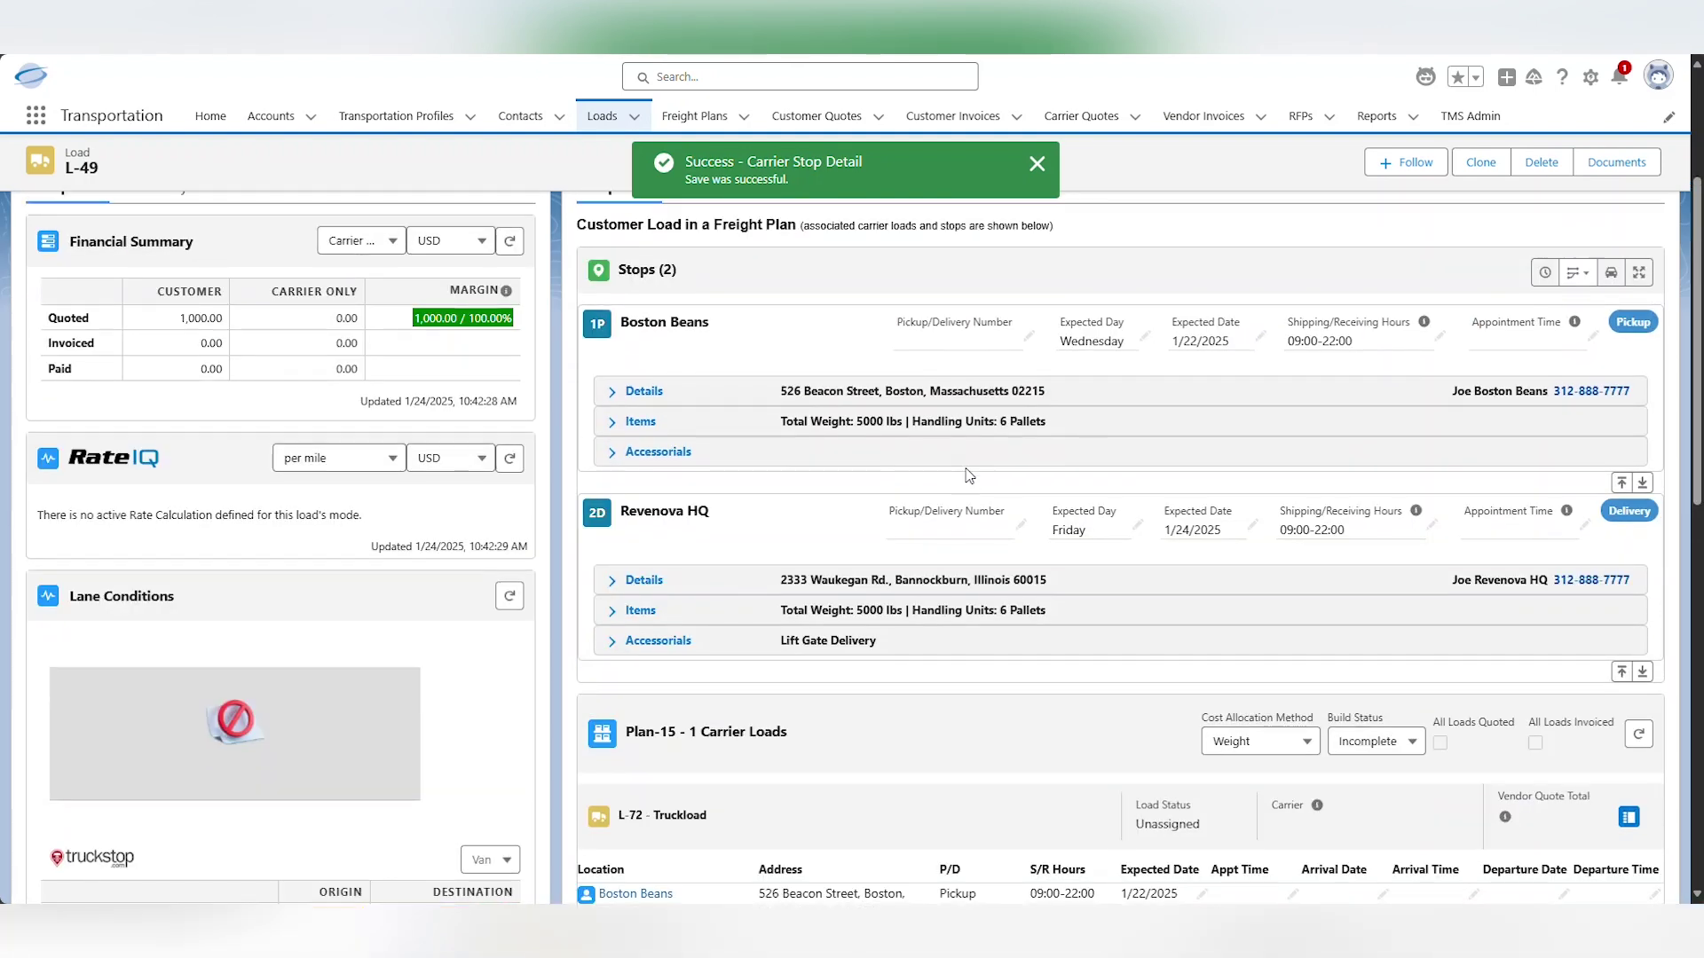
{"action": "left_click", "coordinate": [1576, 273]}
{"action": "left_click", "coordinate": [1580, 310]}
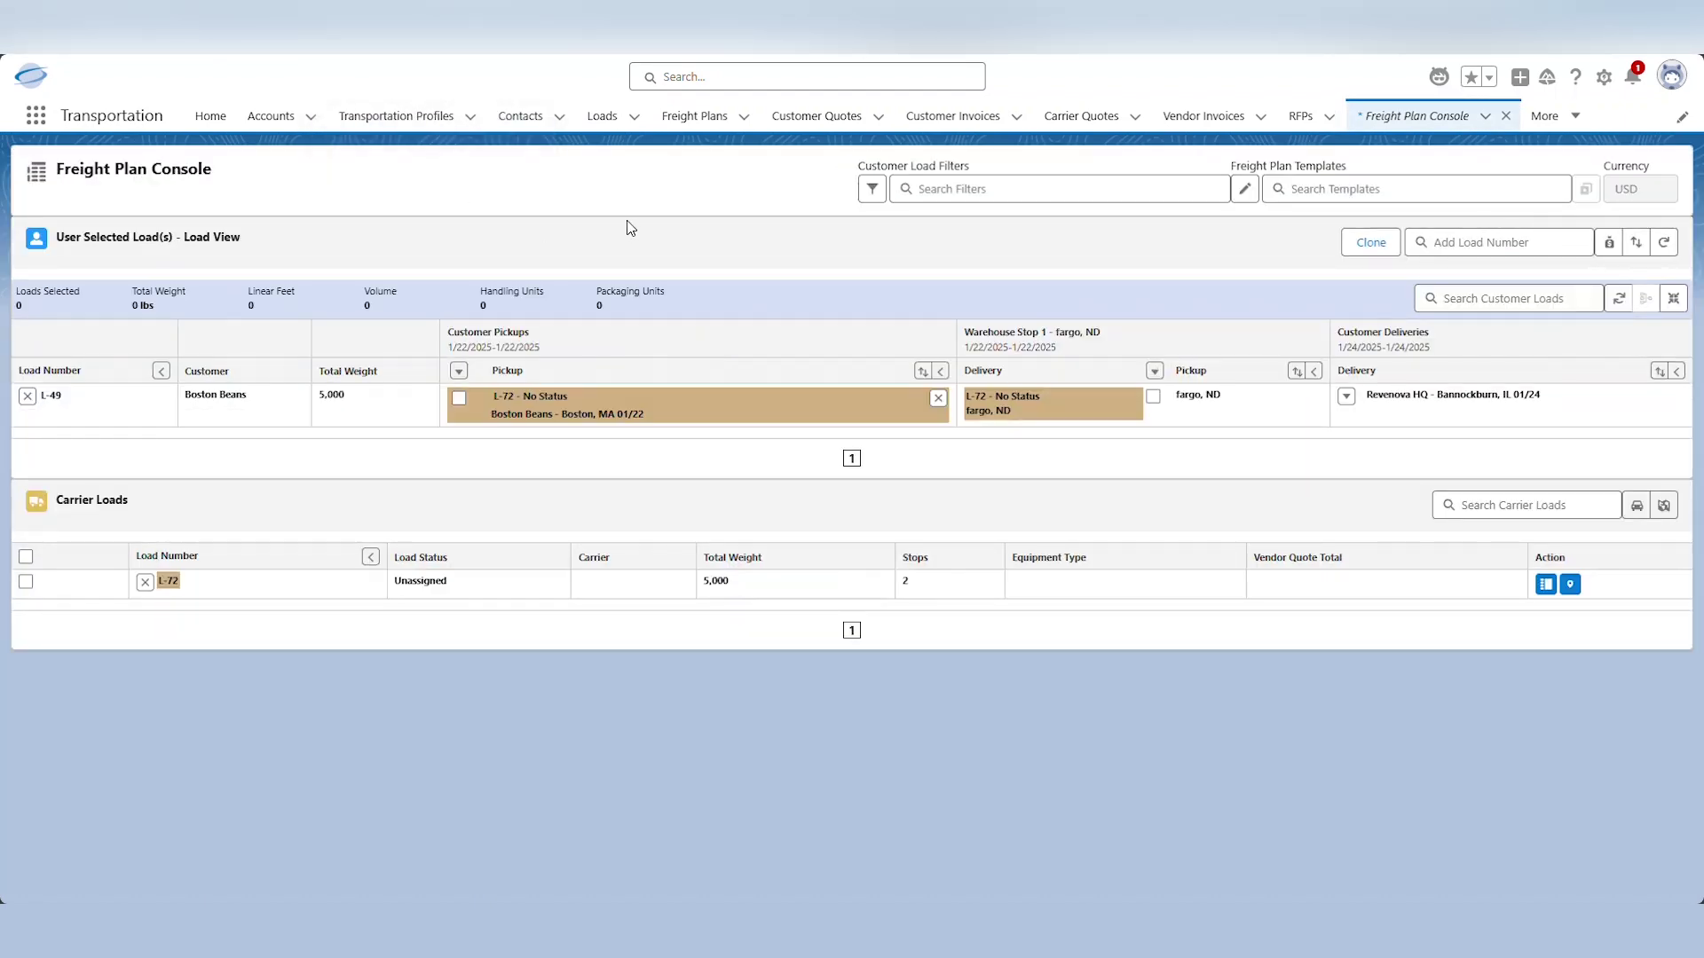
{"action": "left_click_drag", "start_coordinate": [965, 347], "coordinate": [1074, 365]}
{"action": "left_click", "coordinate": [1019, 442]}
Quote carrier load L-72 with Arsenal Gunners Truckers - Truckload at 500 net freight charges, assign the carrier and close the quote
{"action": "left_click", "coordinate": [1545, 586]}
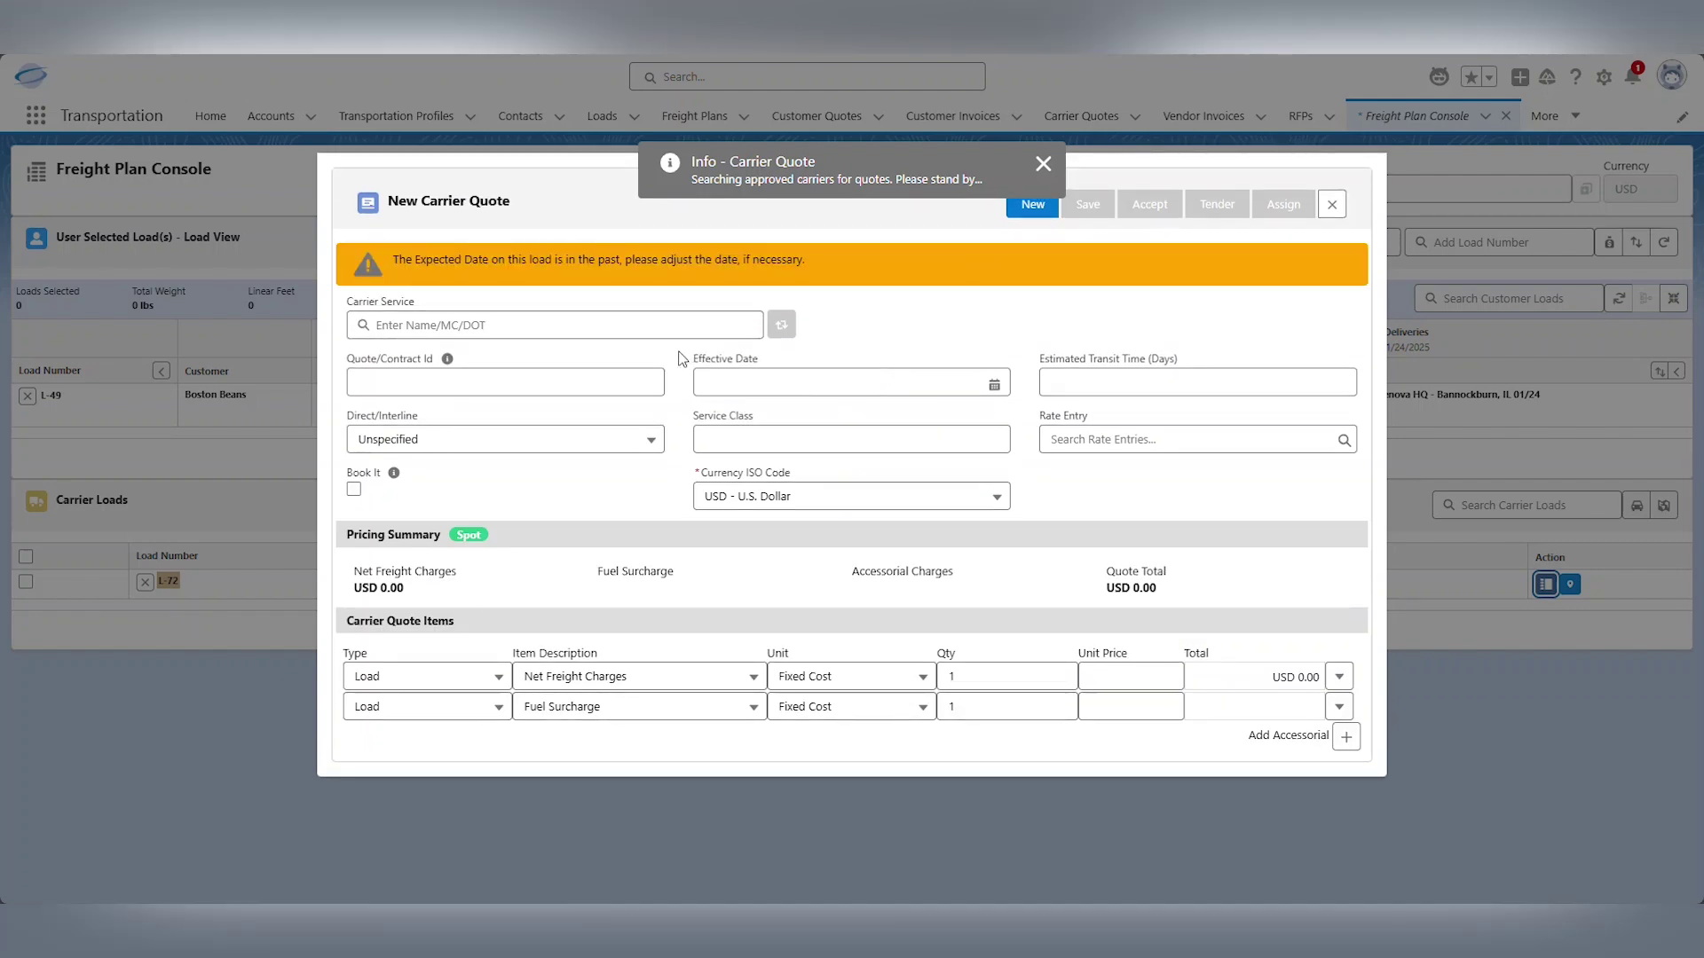
{"action": "left_click", "coordinate": [575, 330]}
{"action": "type", "text": "truck"}
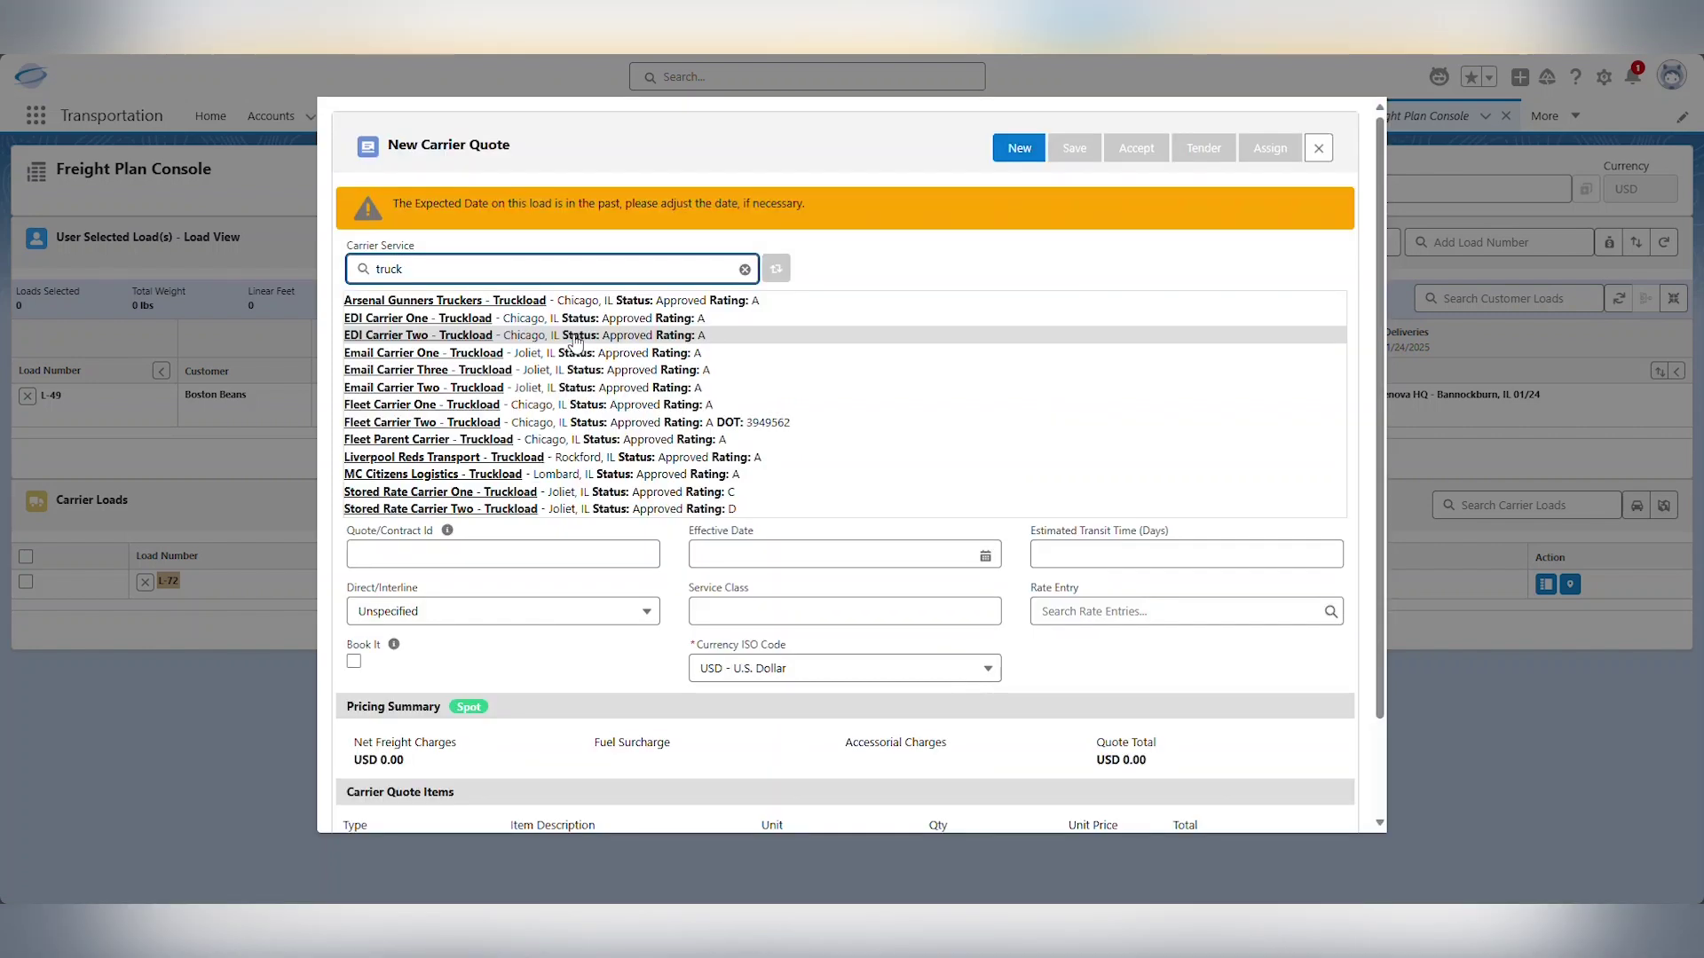
{"action": "left_click", "coordinate": [584, 301]}
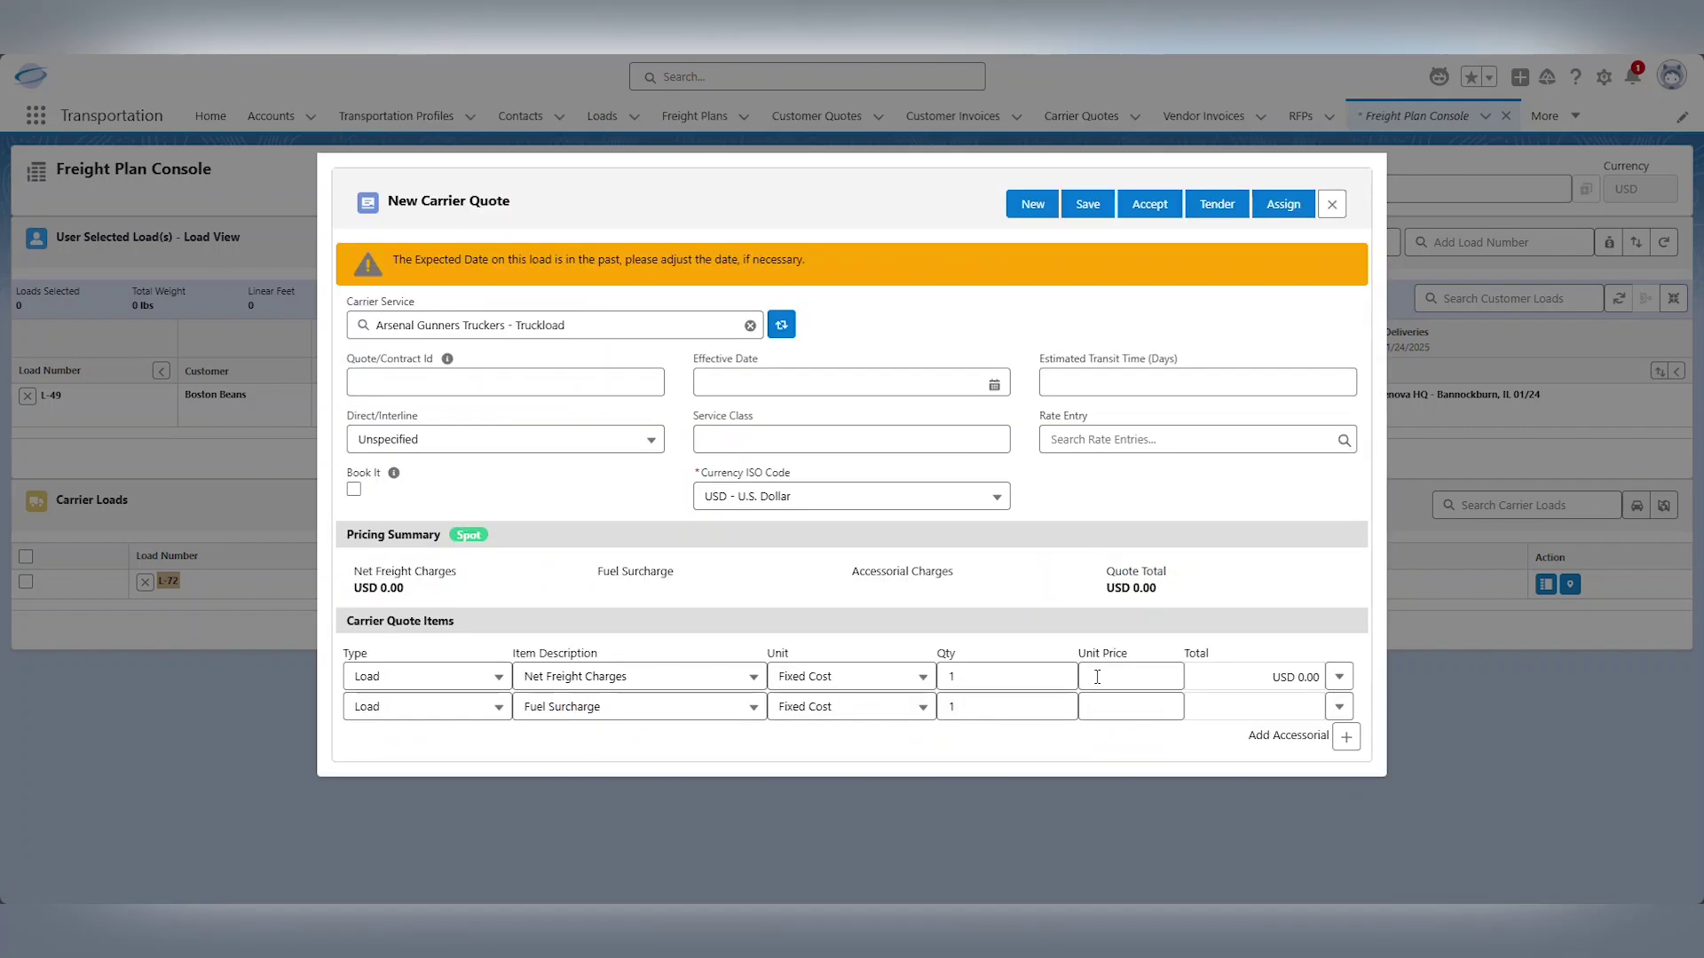
{"action": "left_click", "coordinate": [1099, 677]}
{"action": "type", "text": "500"}
{"action": "left_click", "coordinate": [1279, 208]}
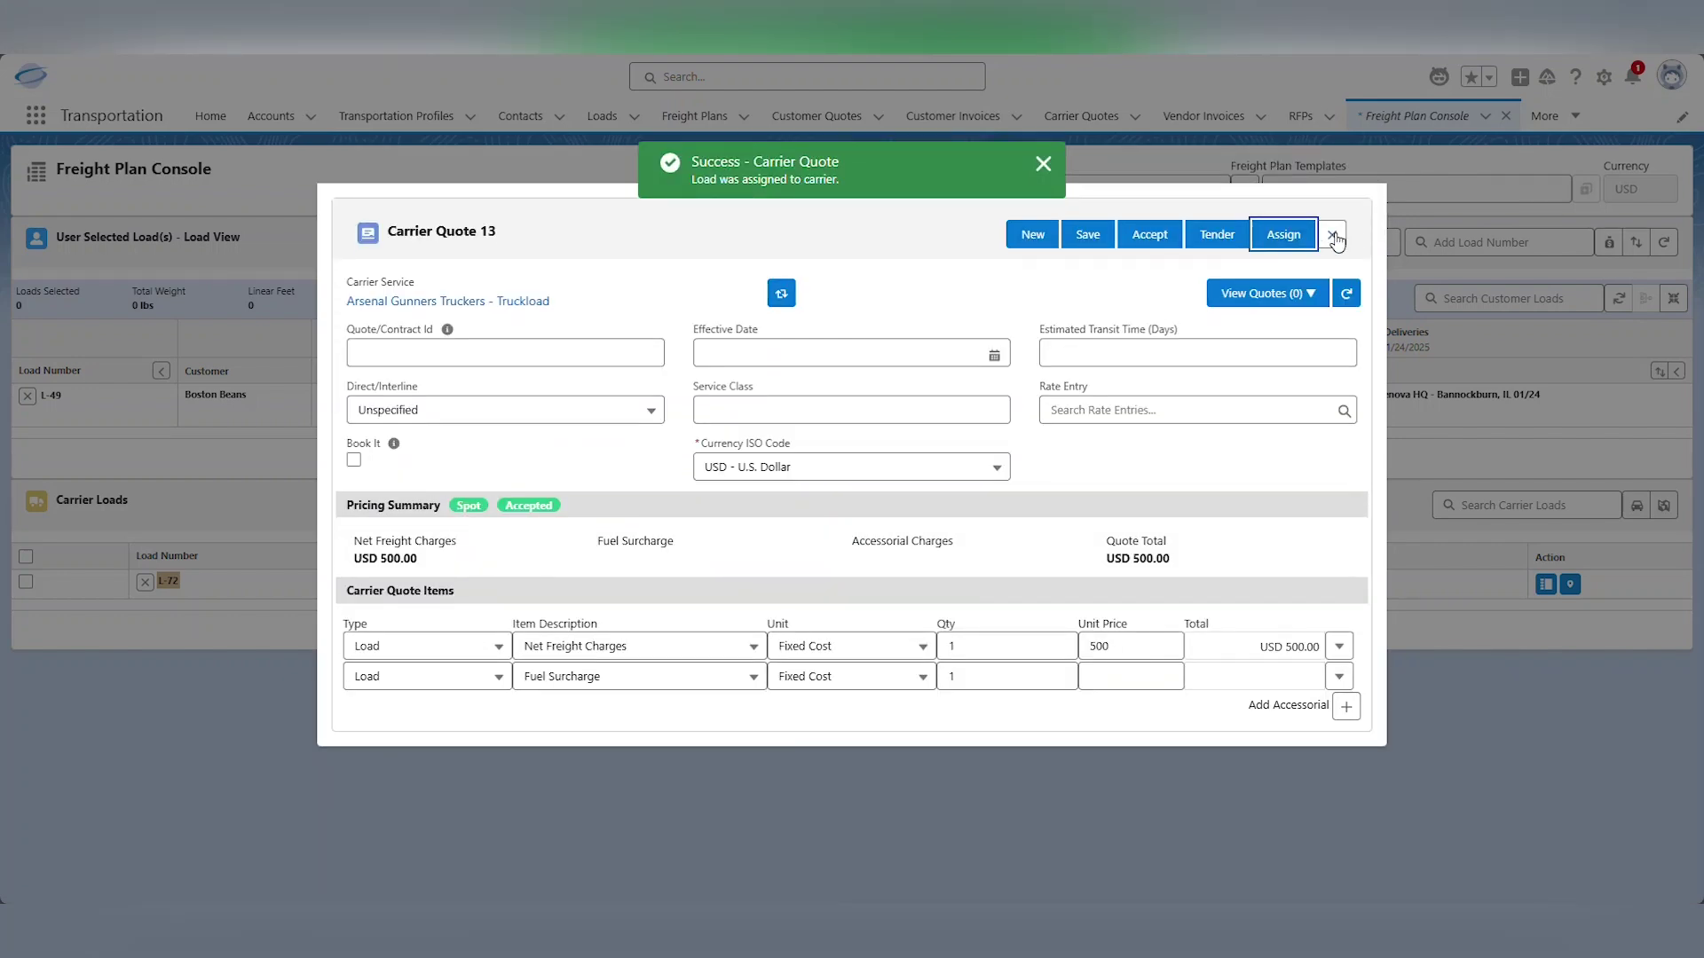
{"action": "left_click", "coordinate": [1333, 236]}
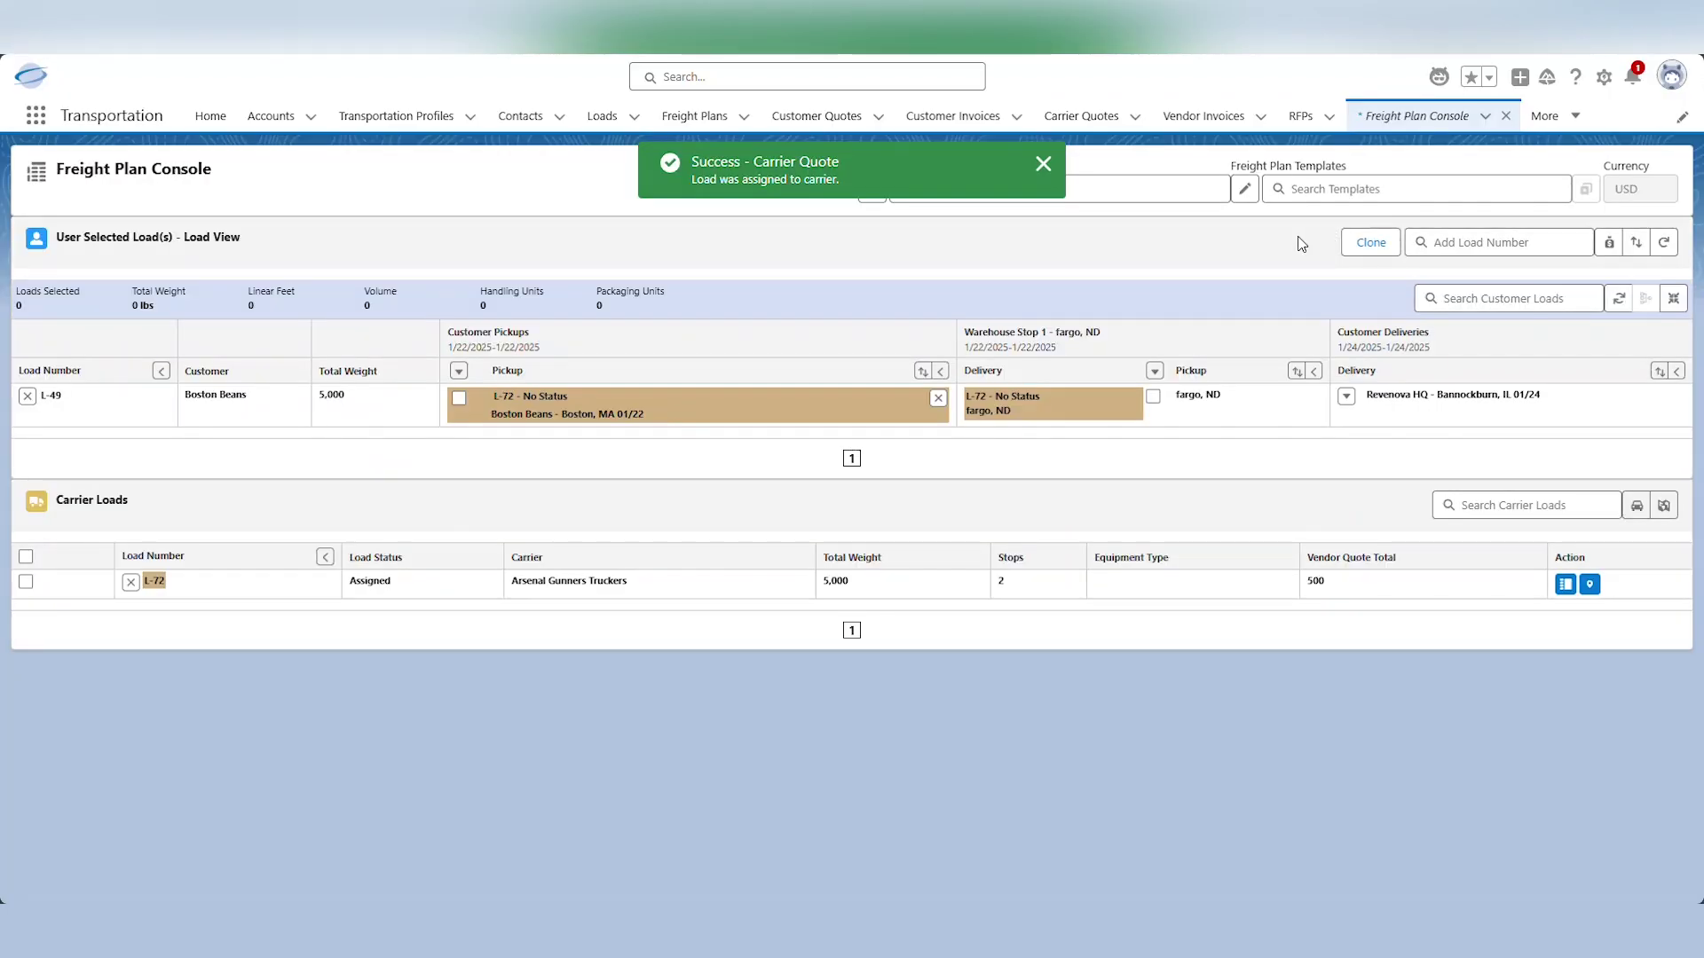
Create a new Truckload carrier load from the Warehouse Stop 1 pickup to the Revenova HQ delivery, and refresh the carrier loads' mileage
{"action": "left_click", "coordinate": [1153, 398]}
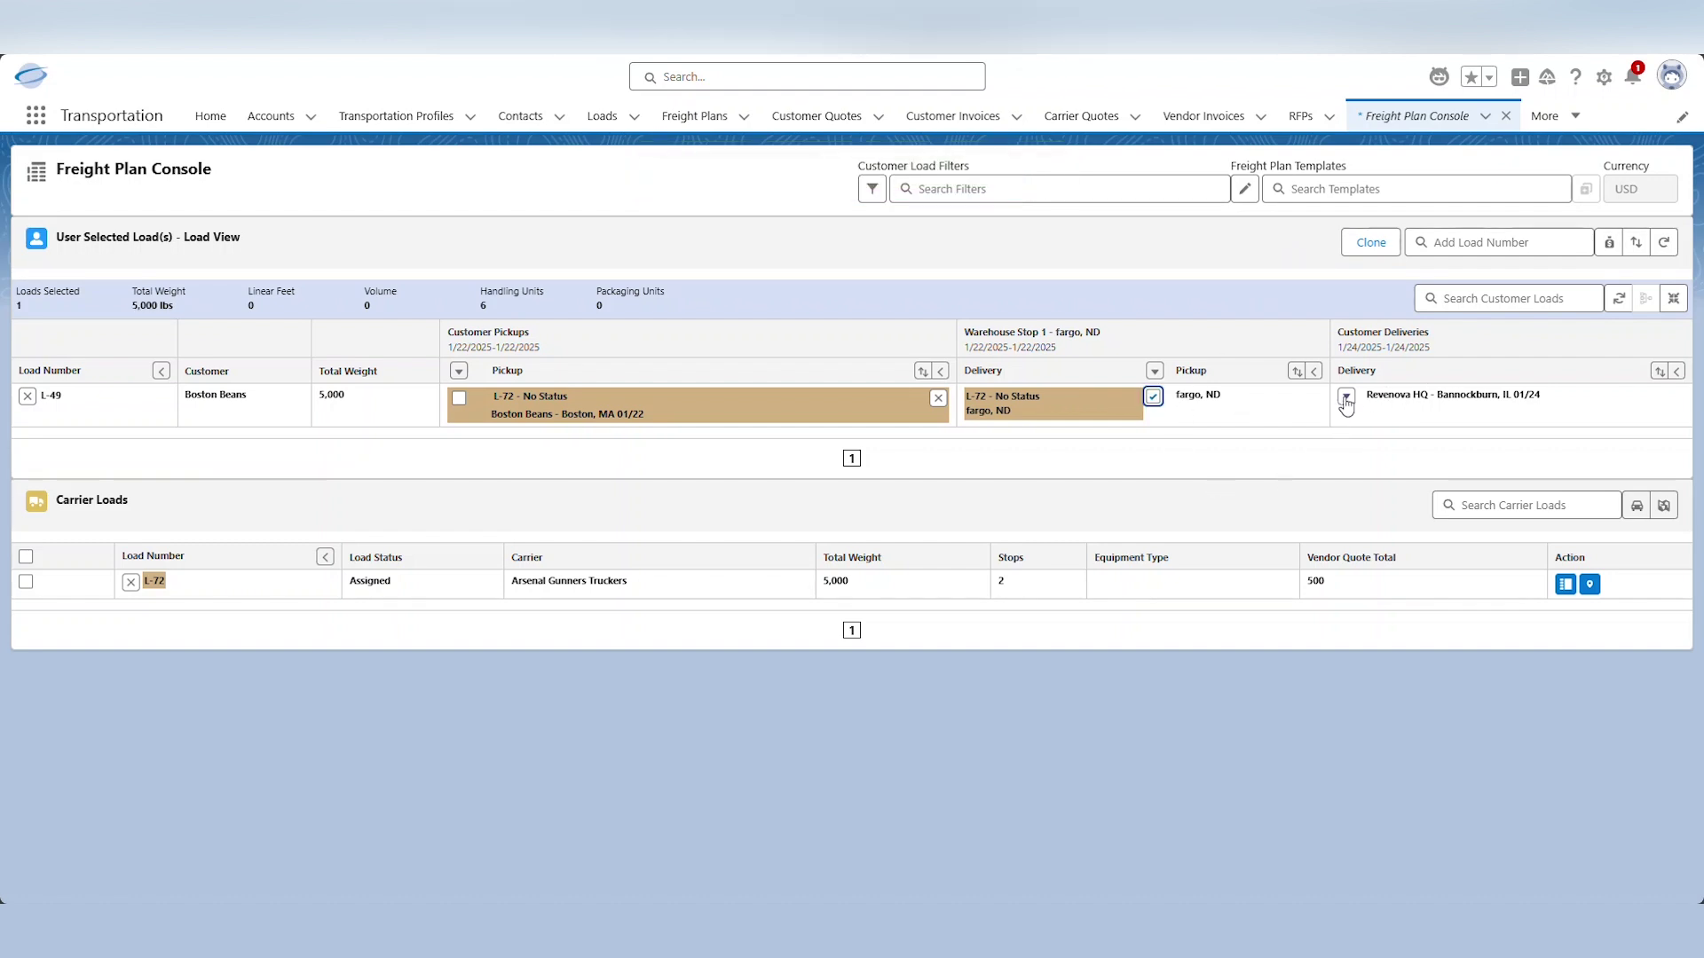
{"action": "left_click", "coordinate": [1346, 397]}
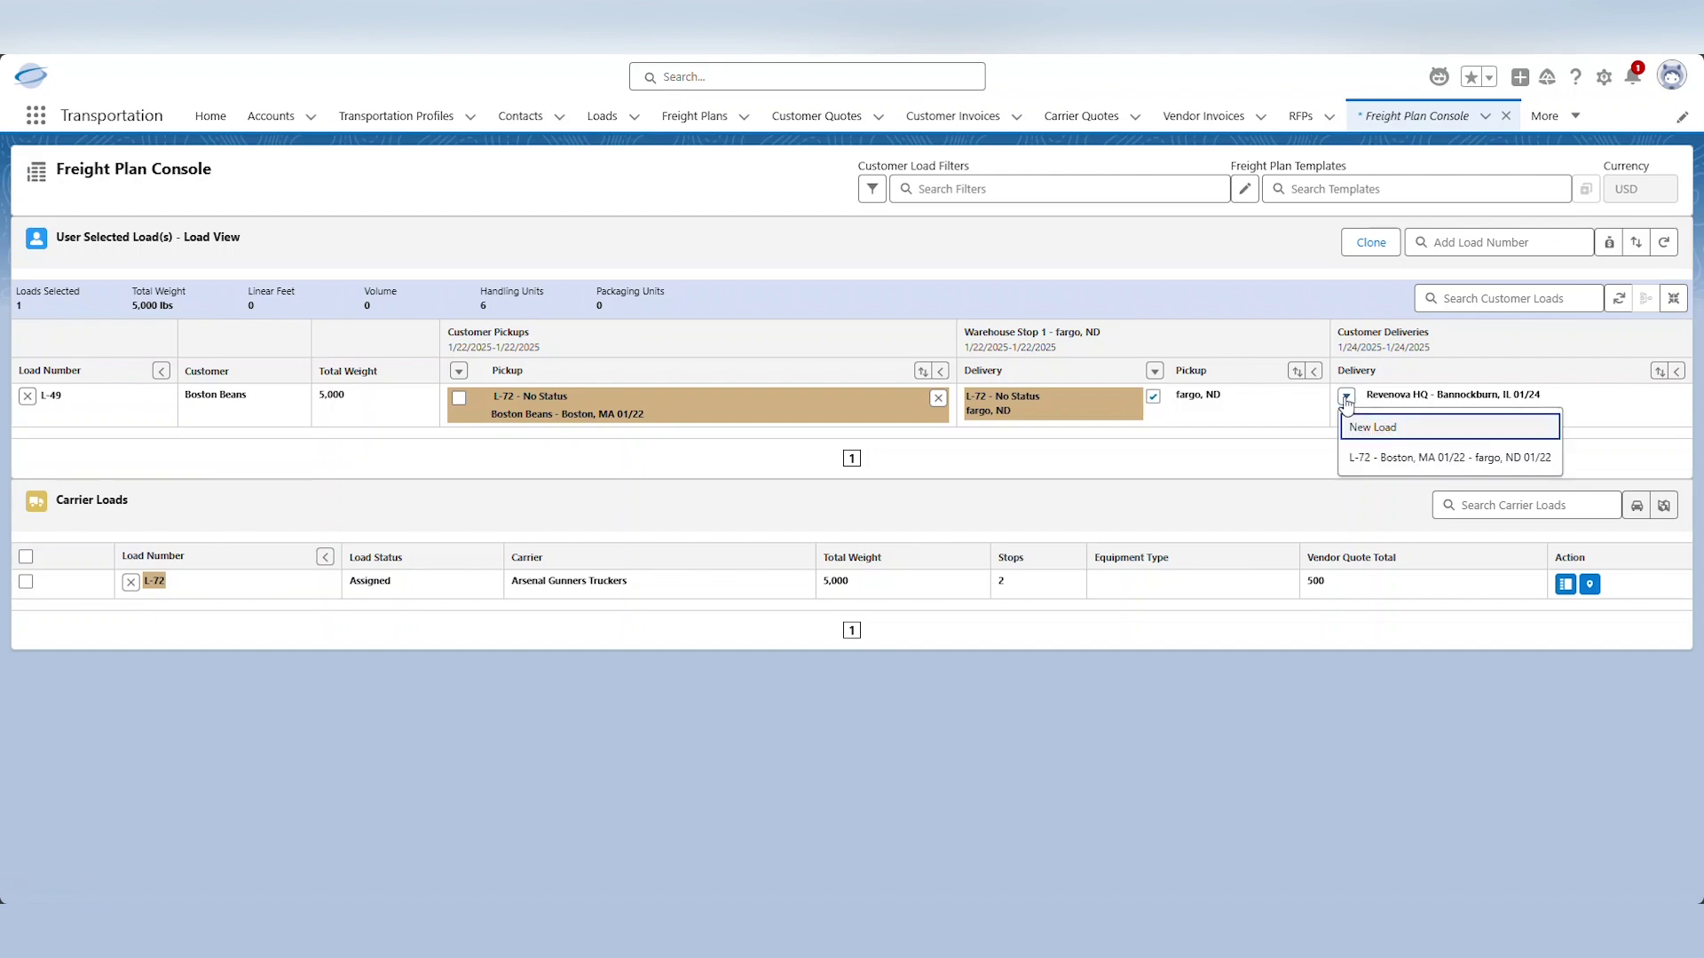
{"action": "left_click", "coordinate": [1363, 429]}
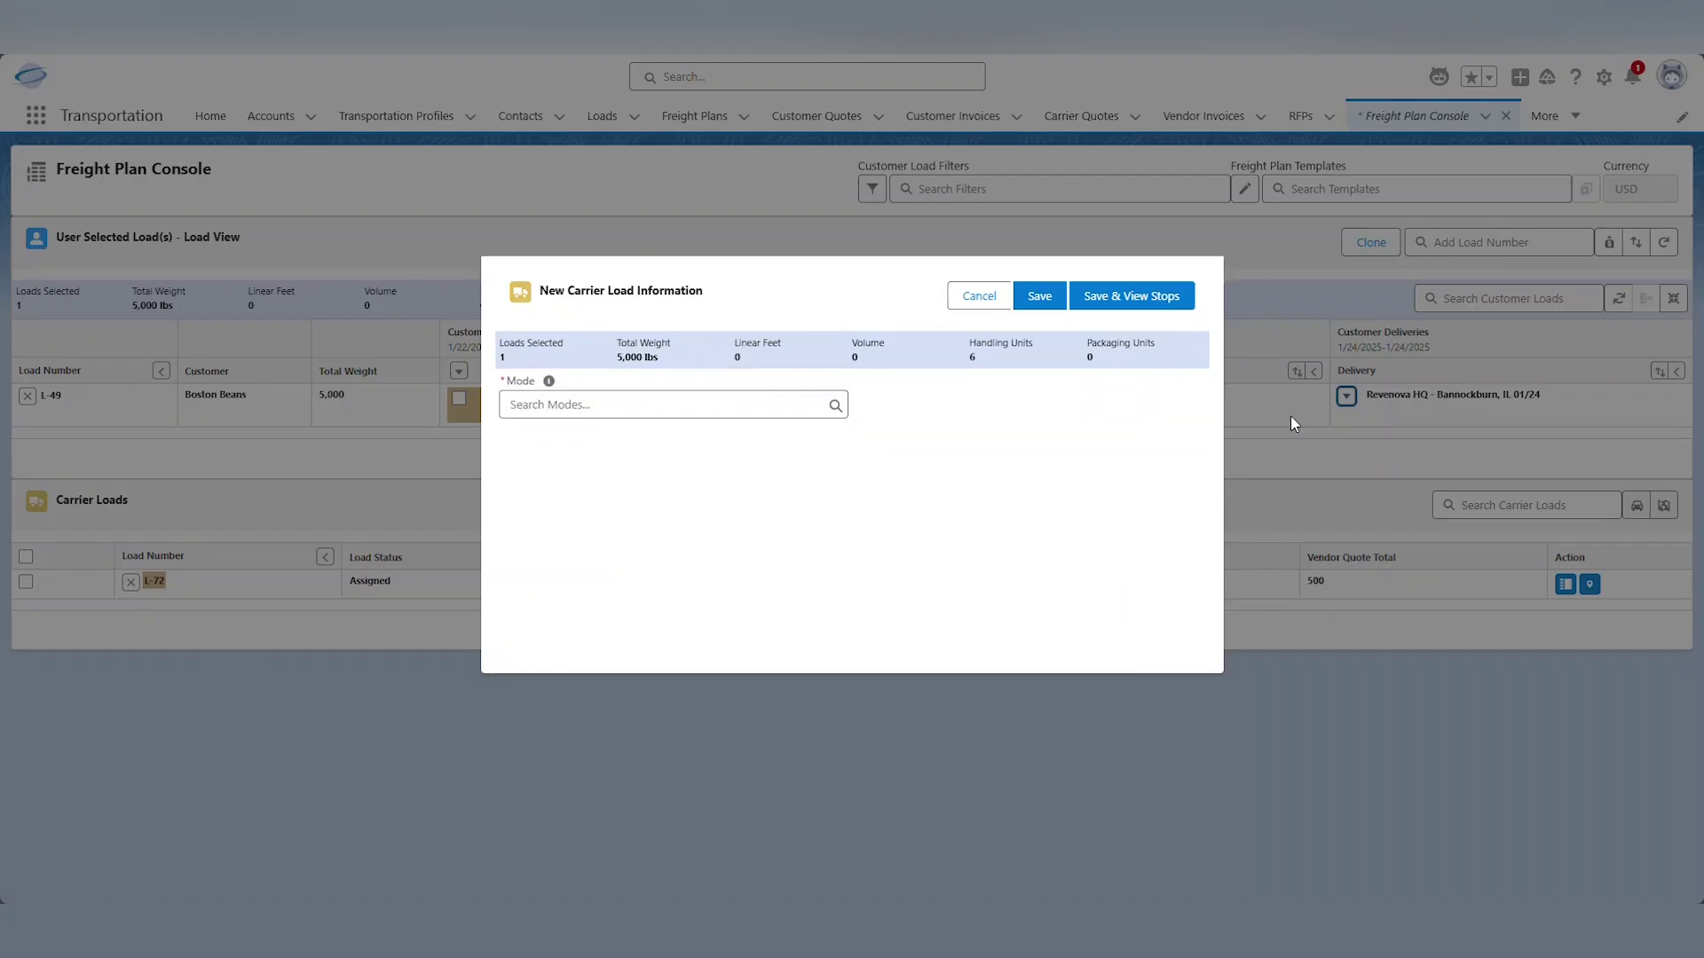
{"action": "left_click", "coordinate": [621, 405]}
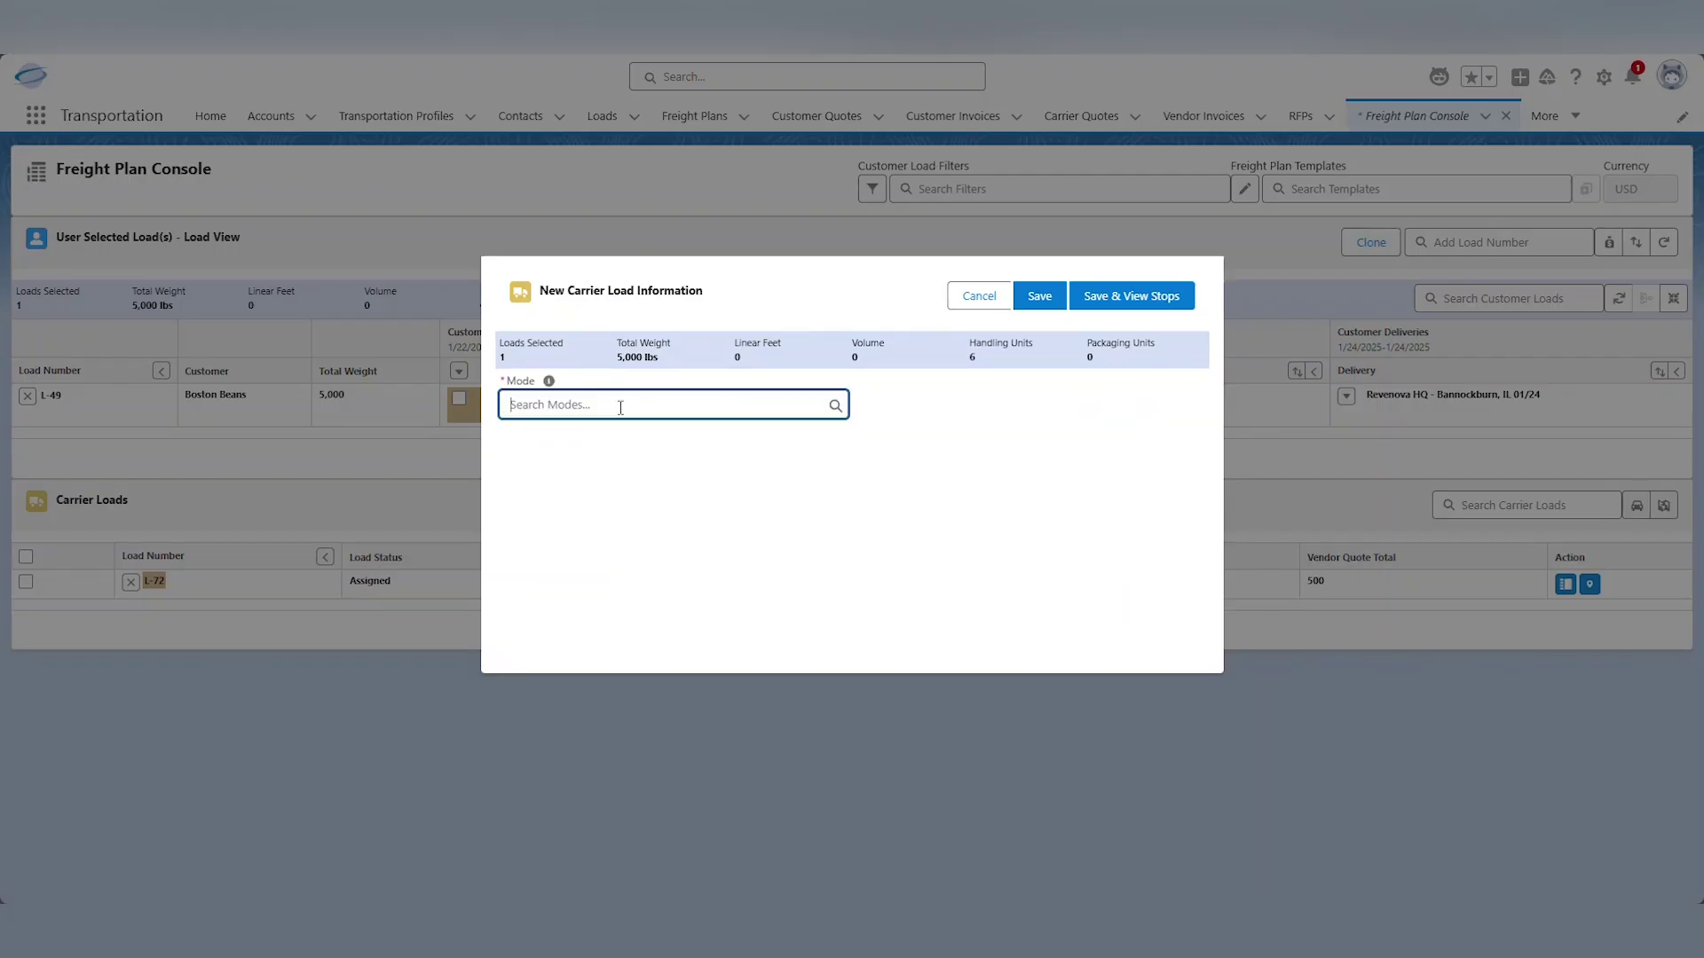
{"action": "type", "text": "truck"}
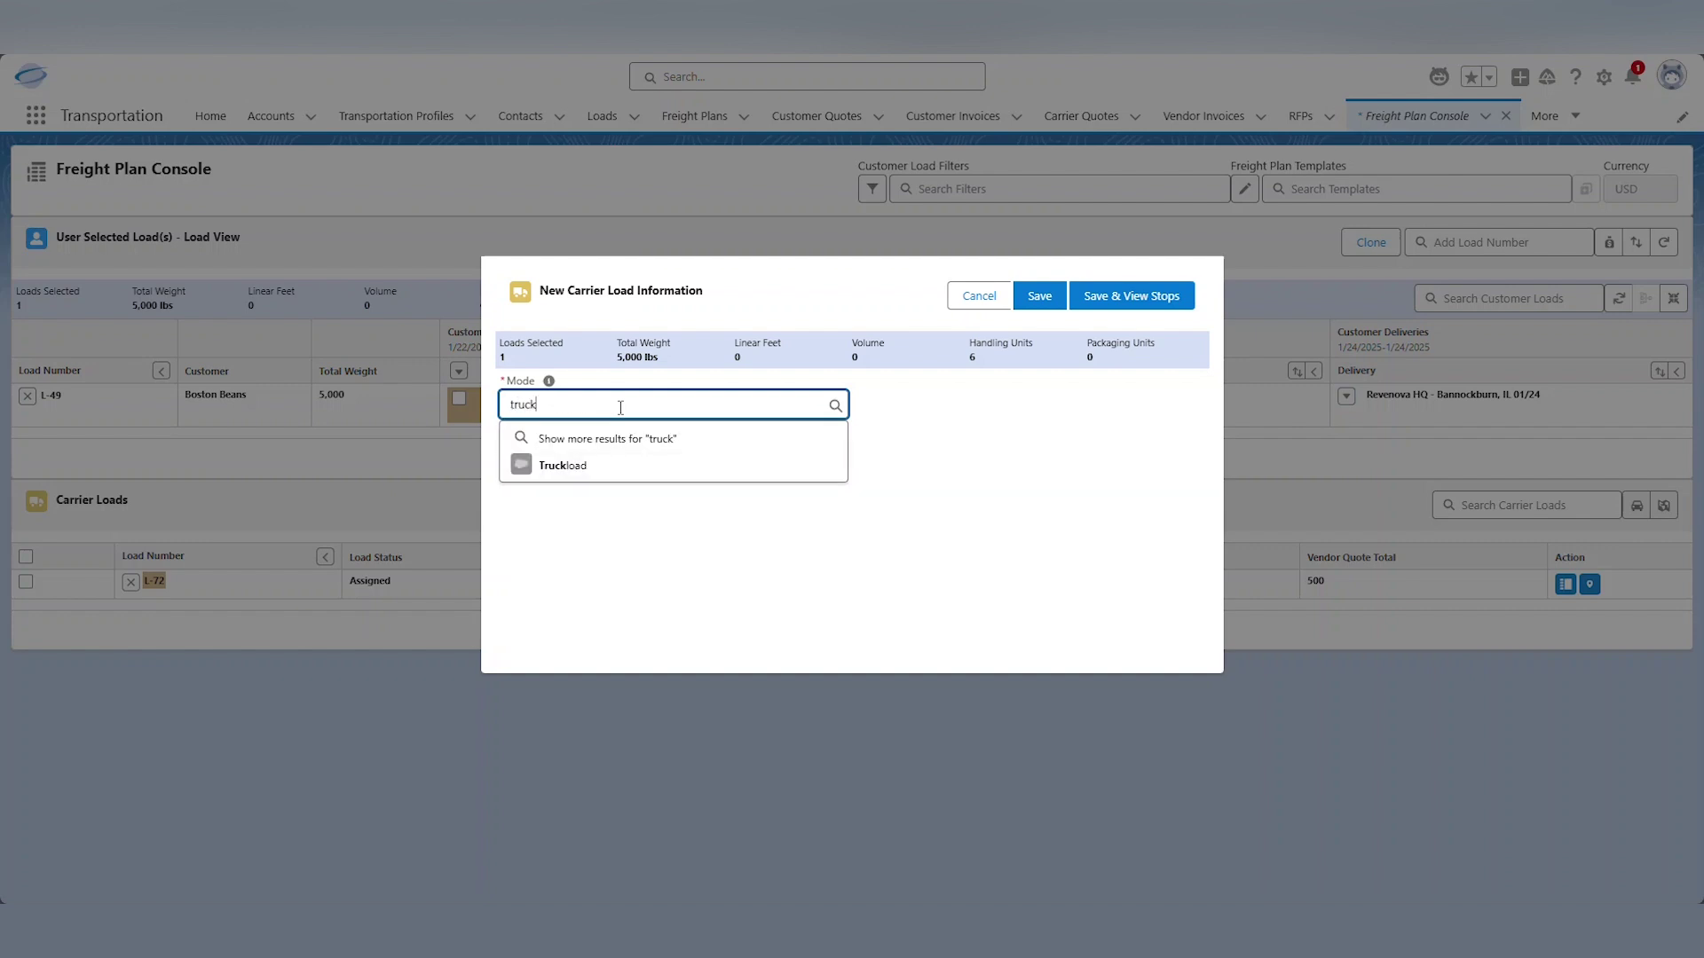
{"action": "left_click", "coordinate": [593, 468]}
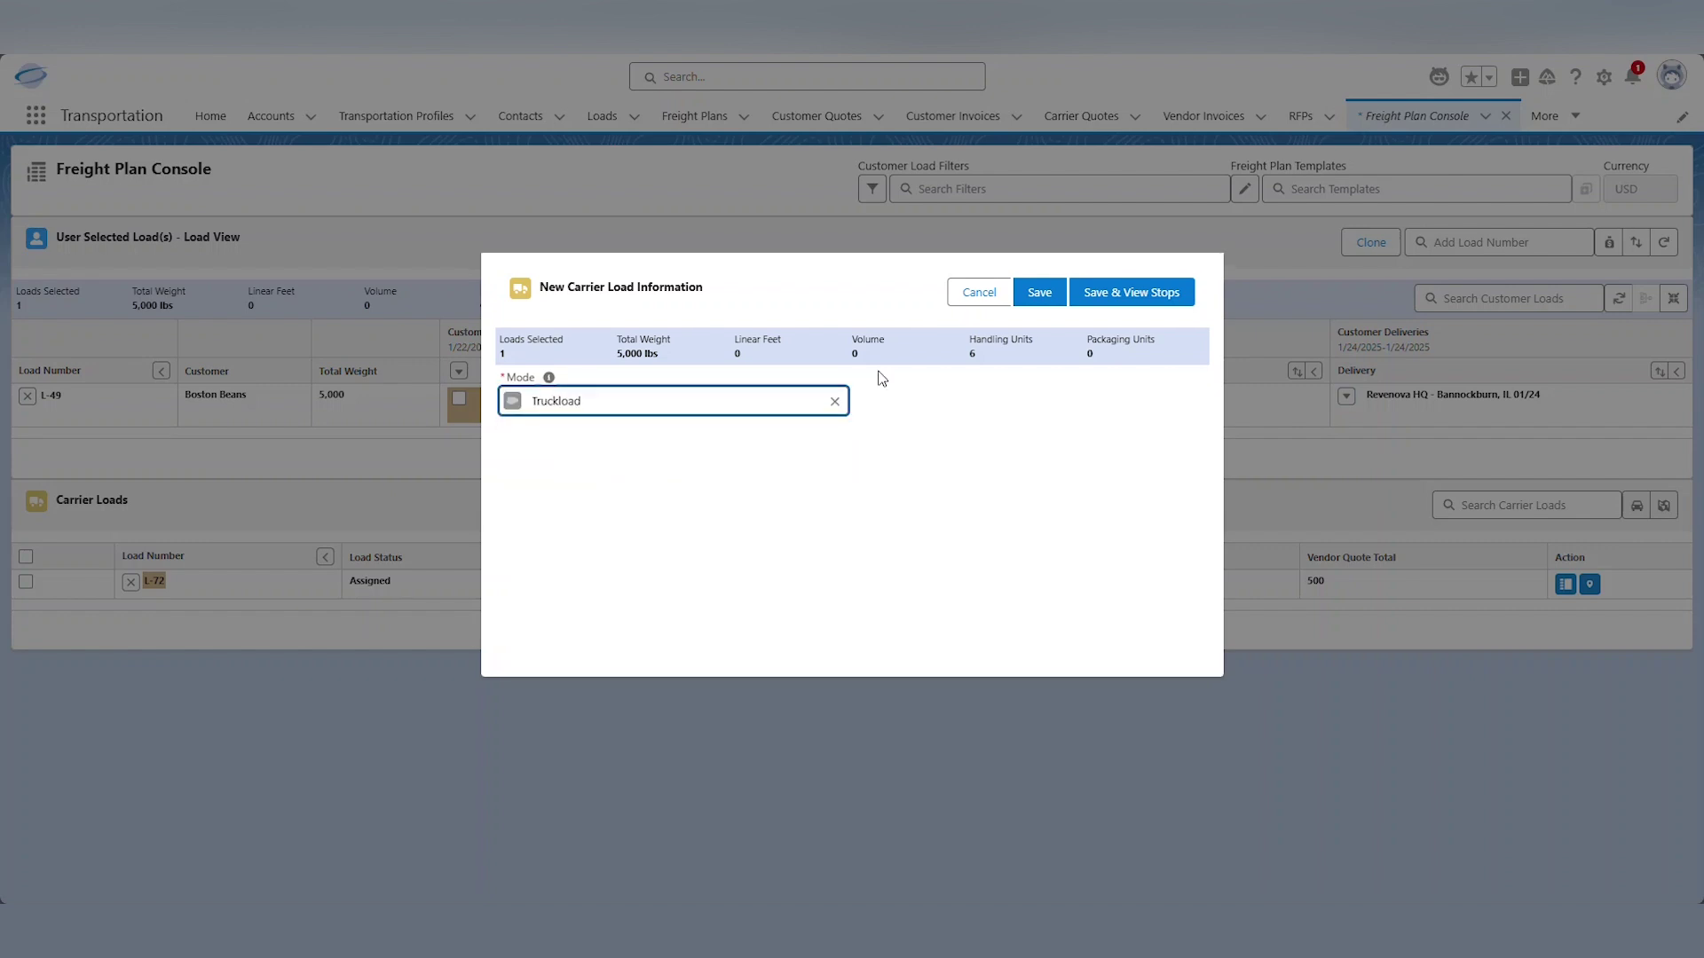
{"action": "left_click", "coordinate": [1039, 270]}
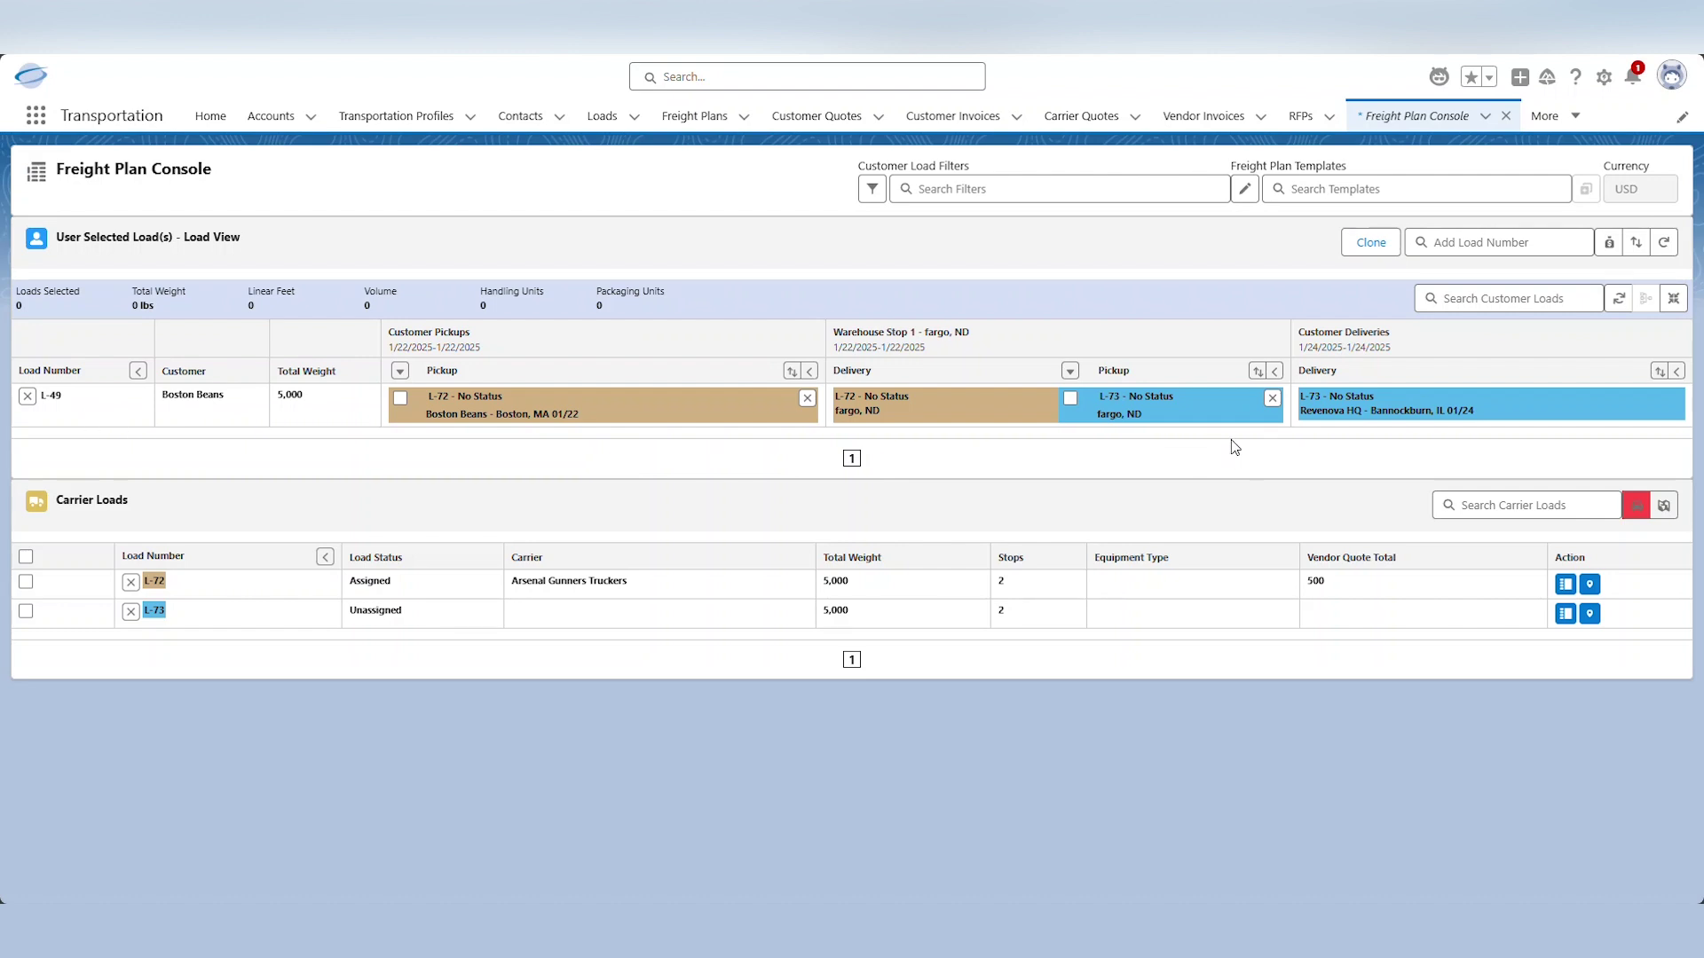
{"action": "left_click", "coordinate": [1637, 506]}
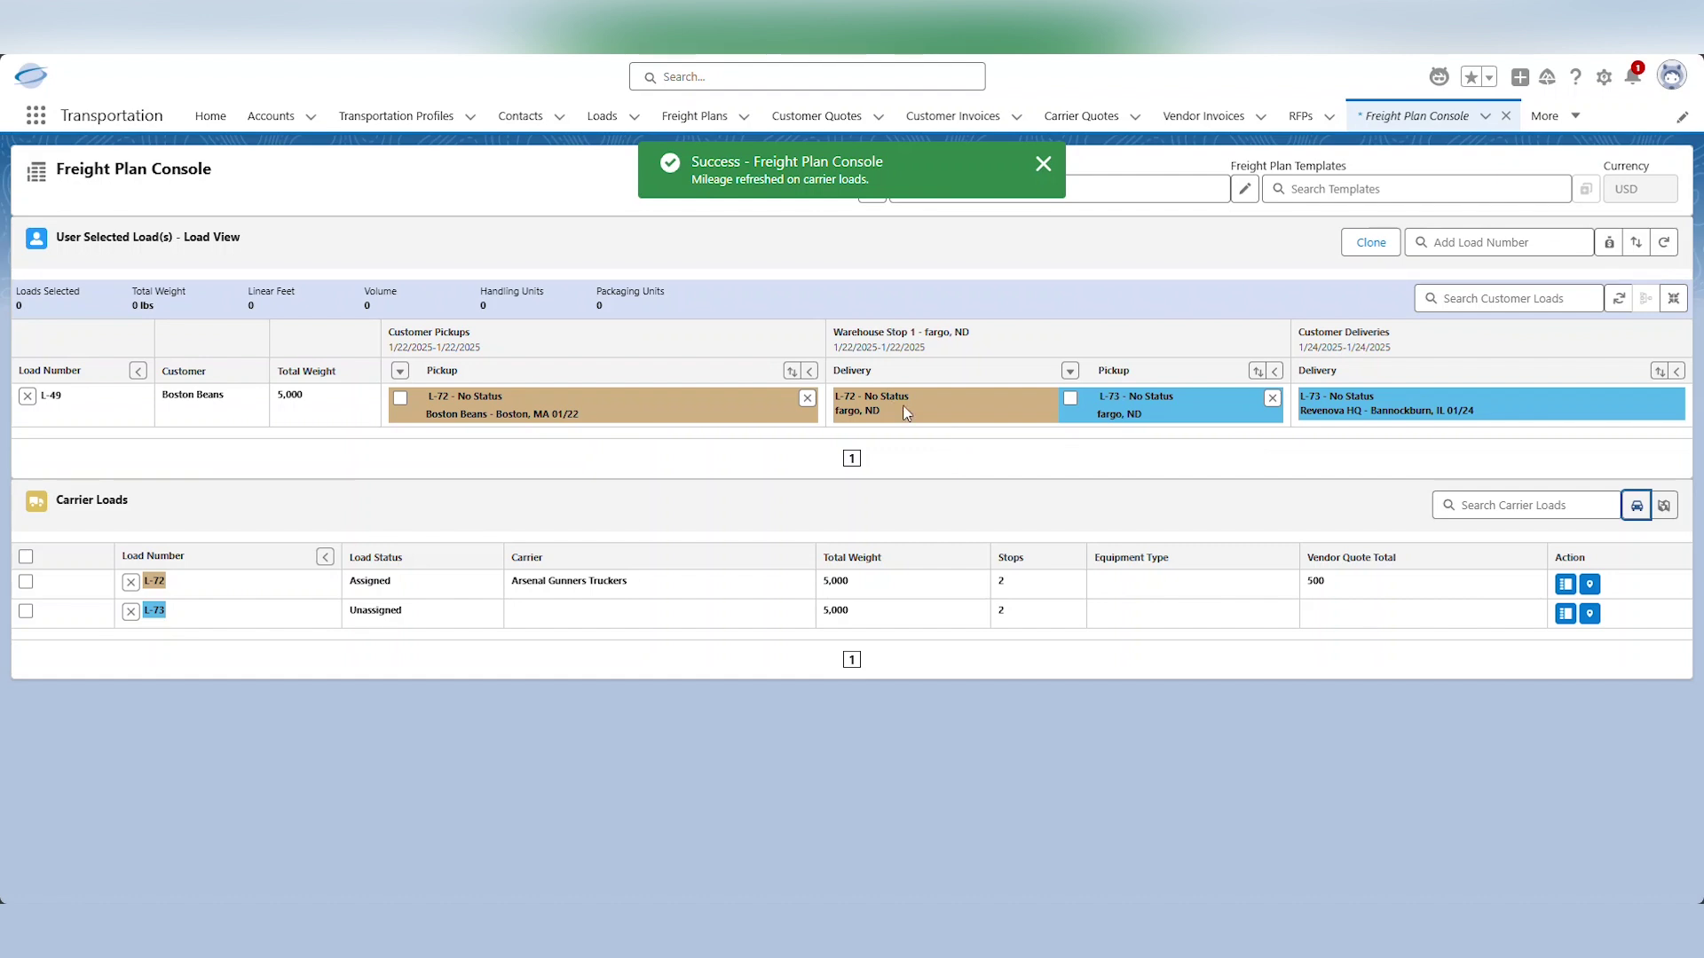
{"action": "left_click_drag", "start_coordinate": [832, 348], "coordinate": [933, 355]}
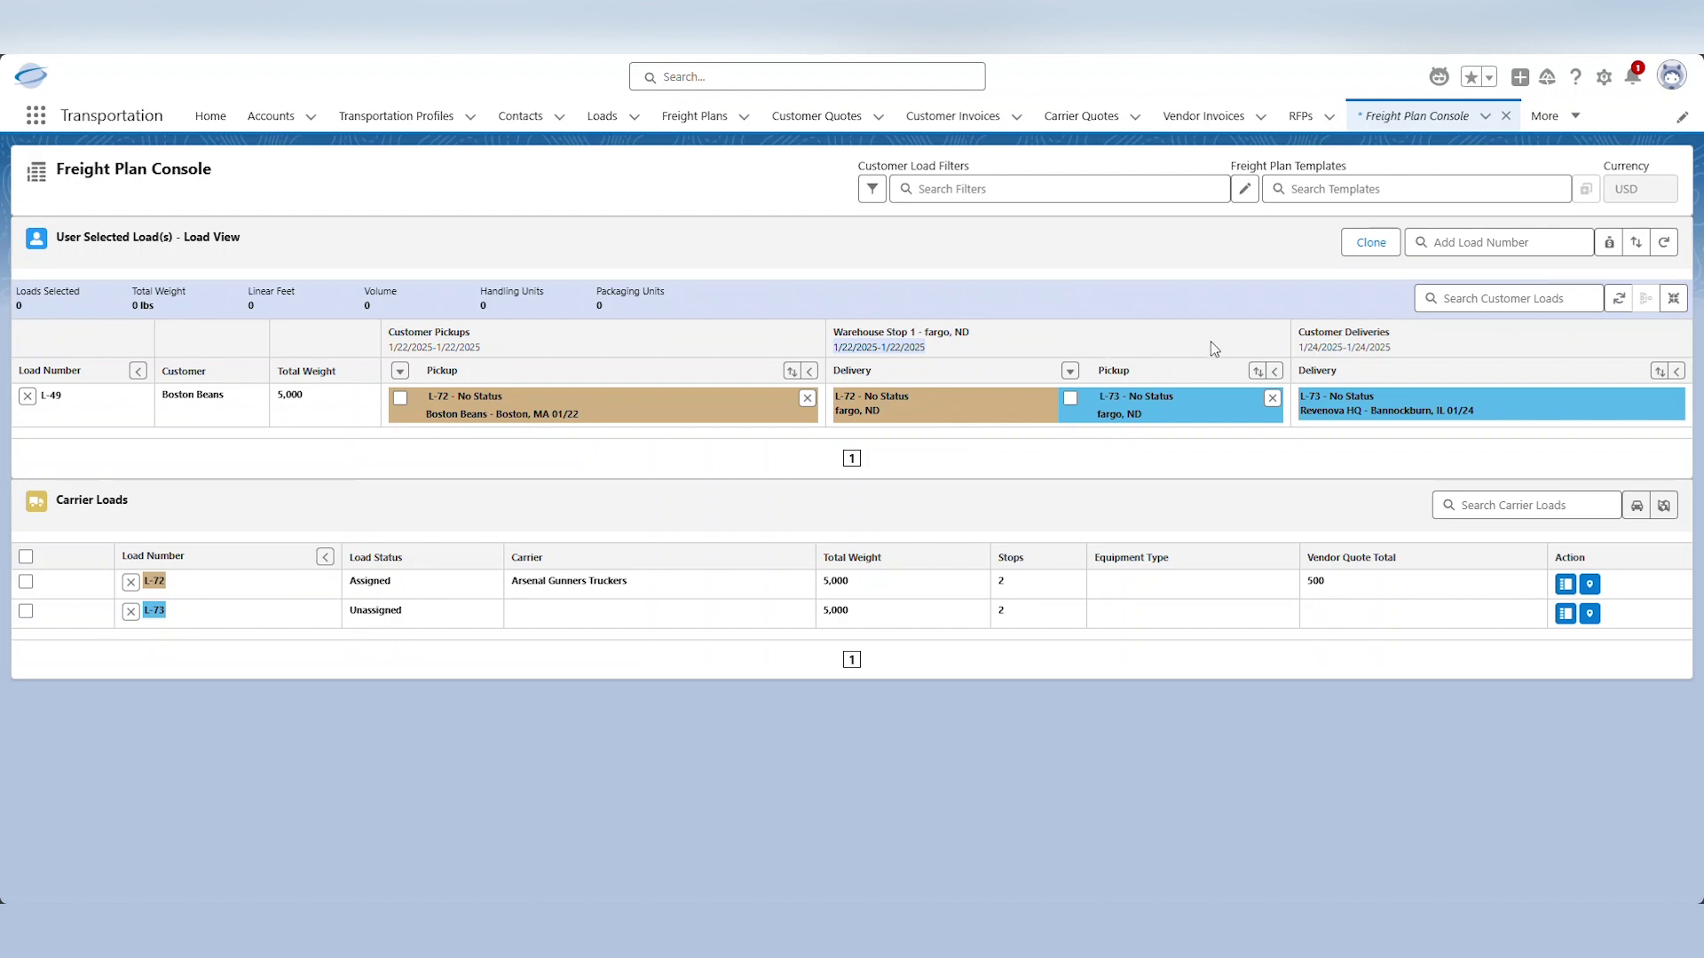
Open load L-49, set the Expected Date of the Warehouse Stop 1 pickup on carrier load L-73 to Jan 24, 2025, and save it
{"action": "left_click", "coordinate": [54, 396]}
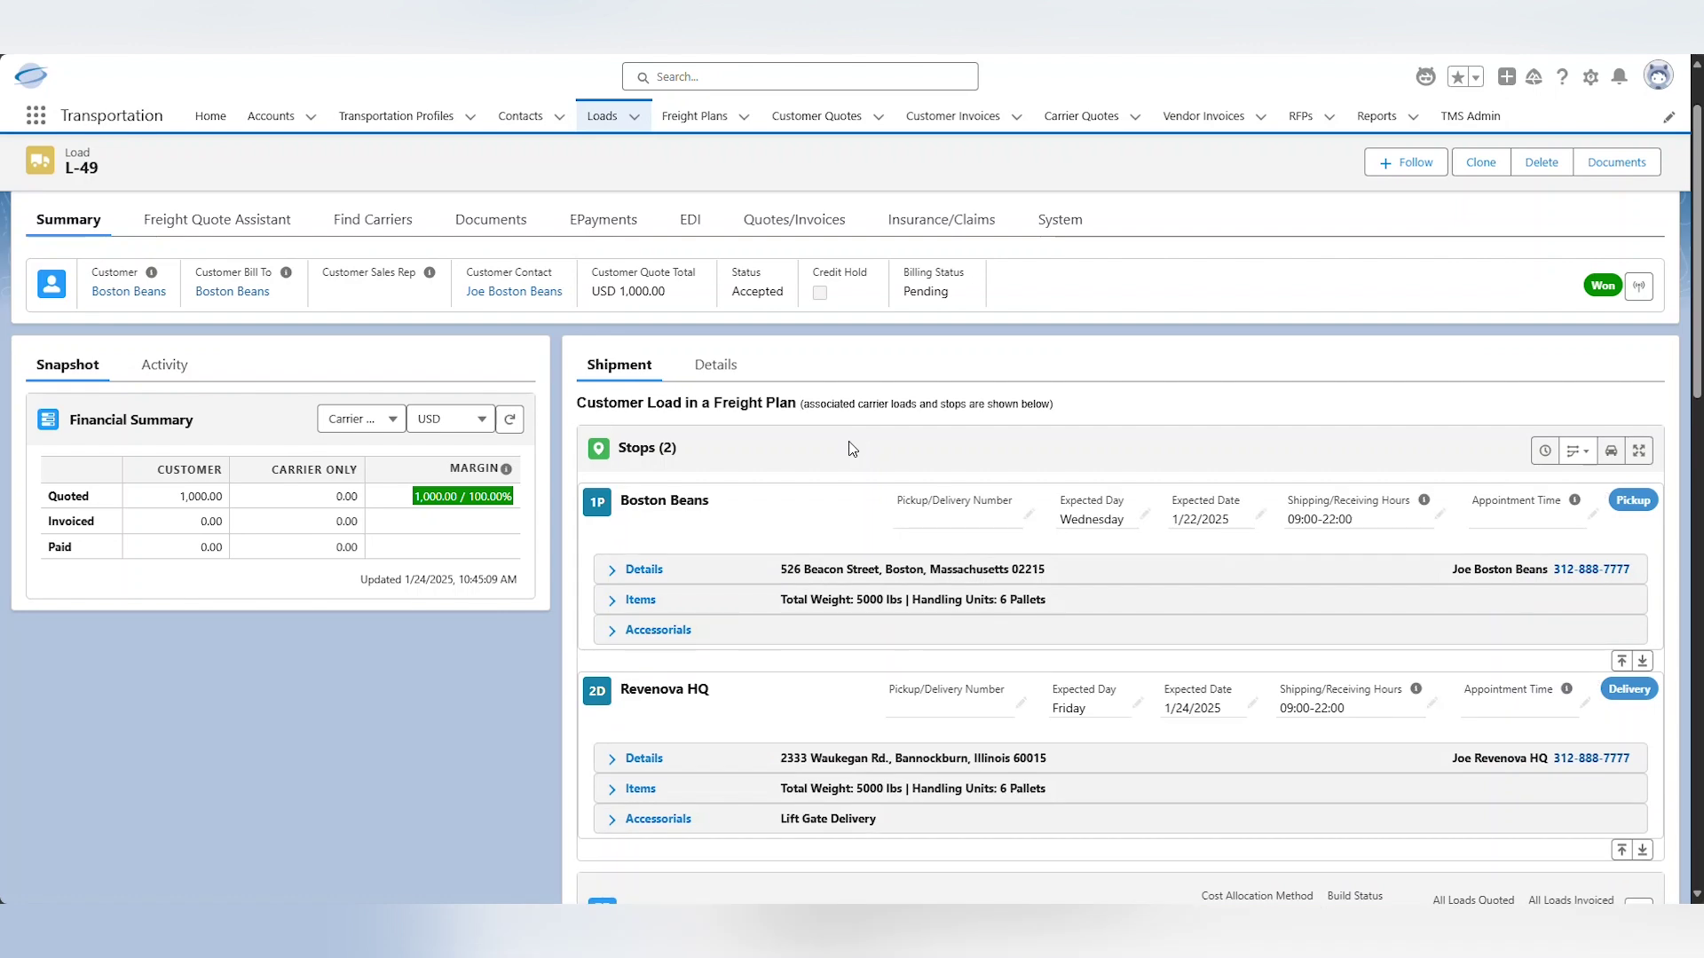
{"action": "scroll", "coordinate": [849, 448], "scroll_direction": "down", "scroll_amount": 3}
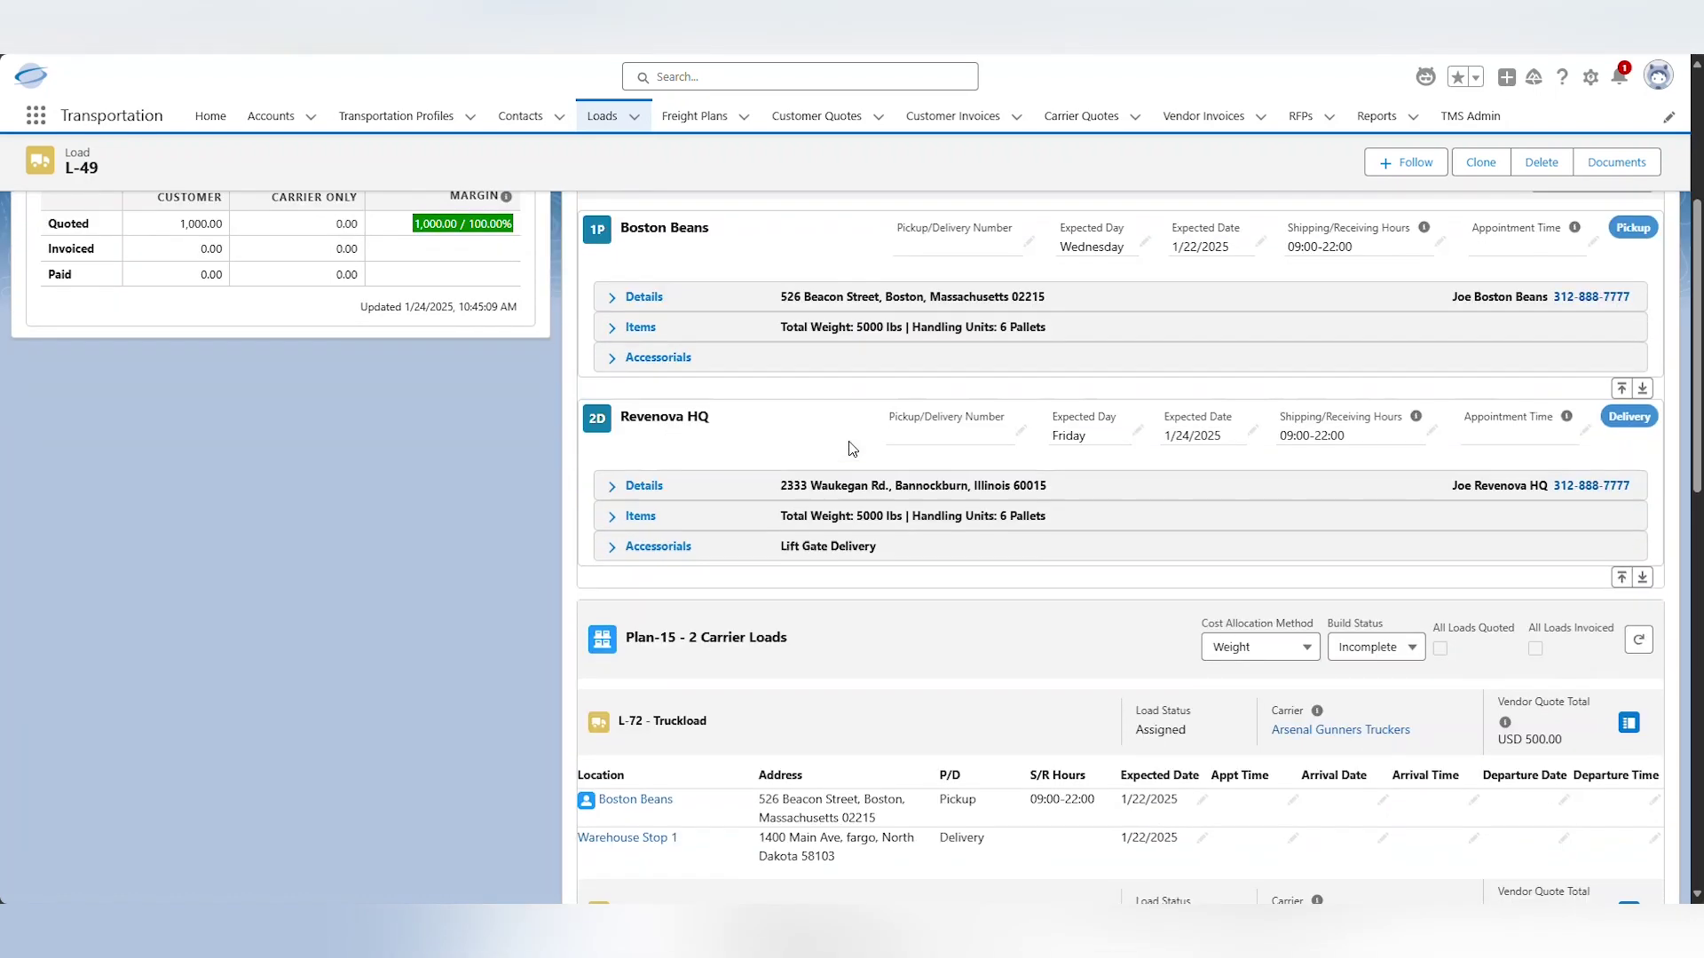
{"action": "scroll", "coordinate": [849, 448], "scroll_direction": "down", "scroll_amount": 3}
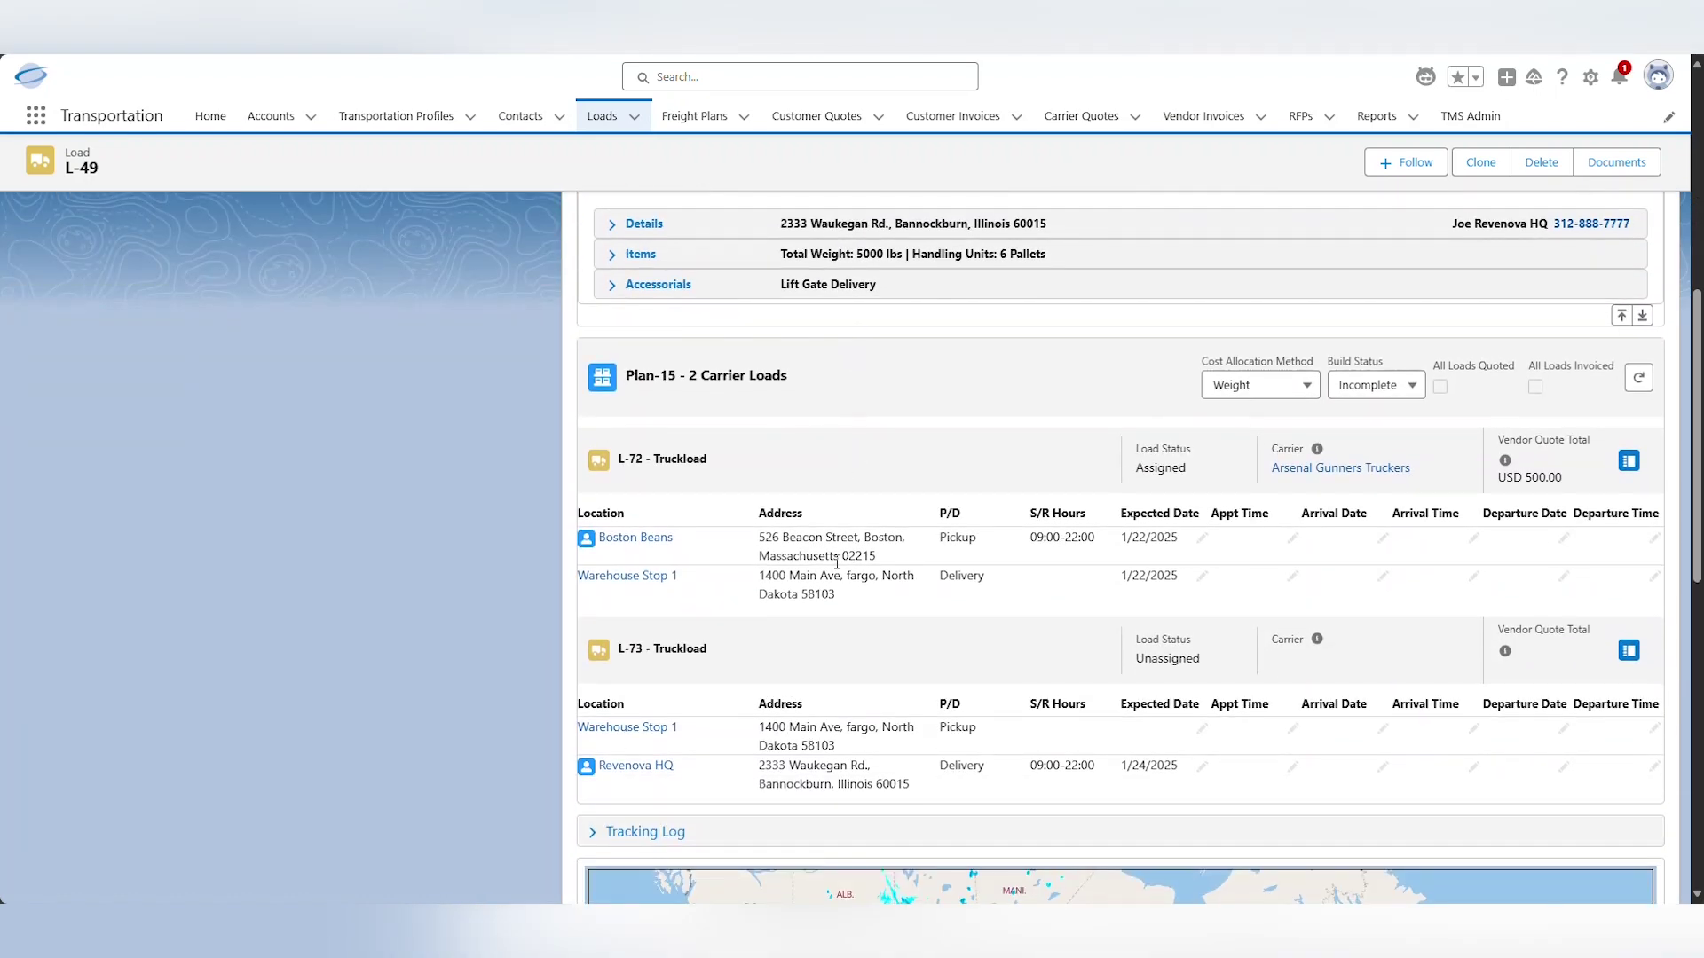
{"action": "scroll", "coordinate": [843, 497], "scroll_direction": "down", "scroll_amount": 1}
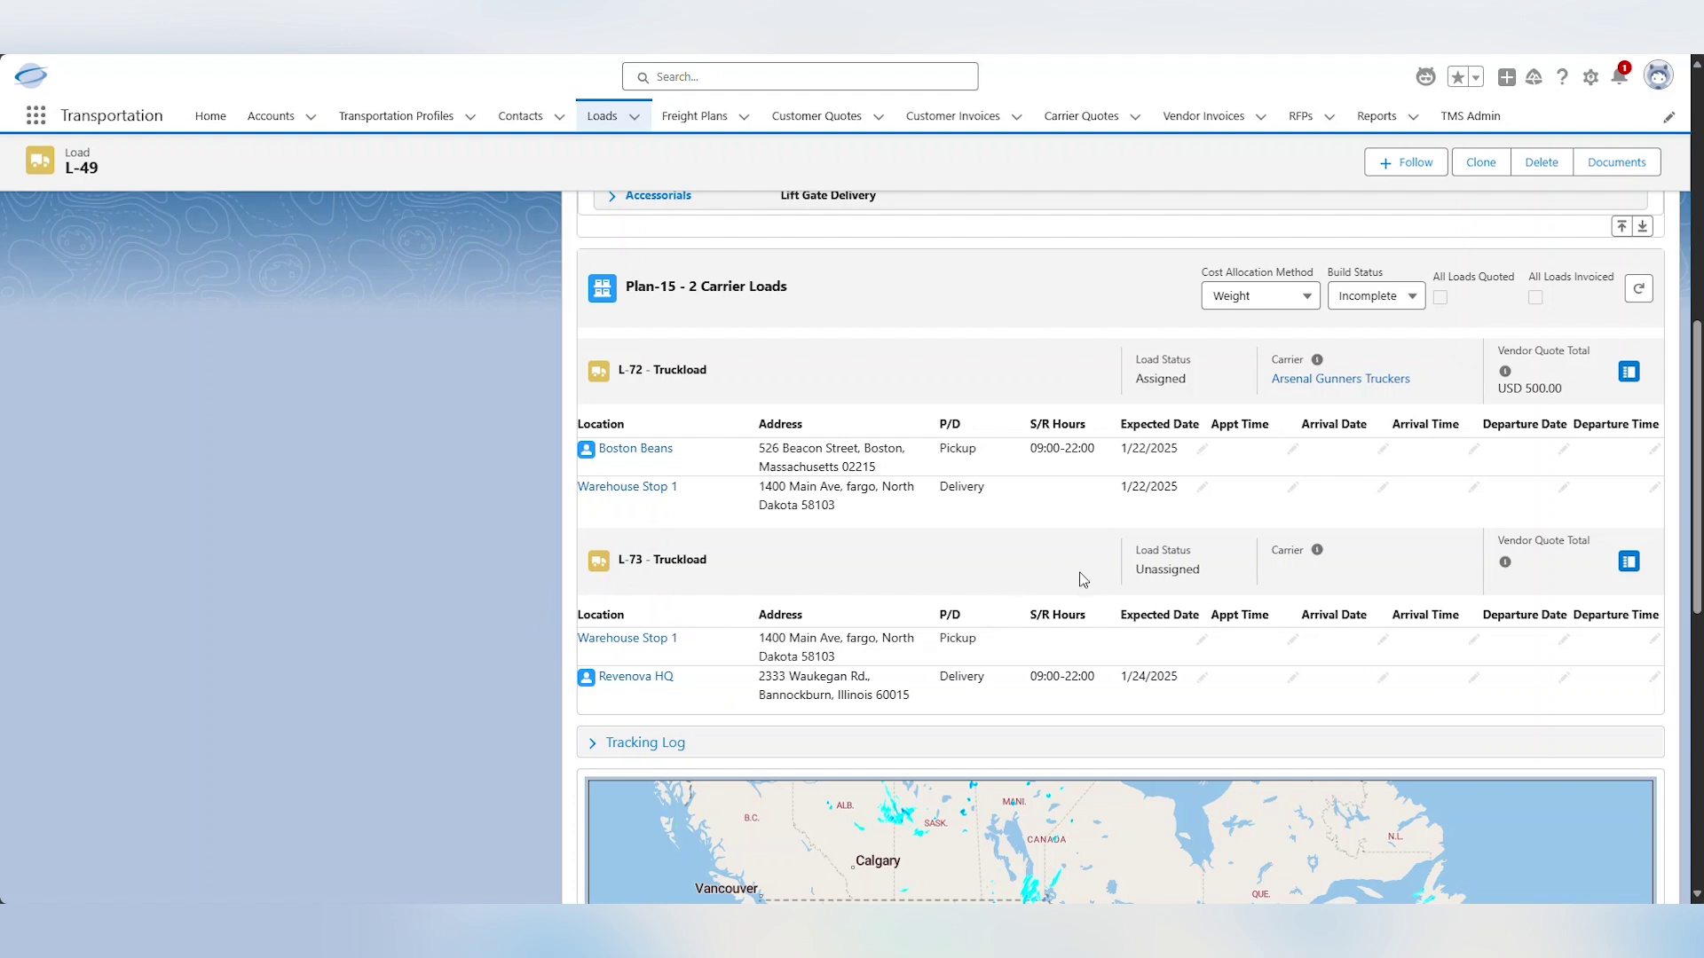
{"action": "left_click_drag", "start_coordinate": [1121, 615], "coordinate": [1195, 615]}
{"action": "left_click", "coordinate": [1203, 644]}
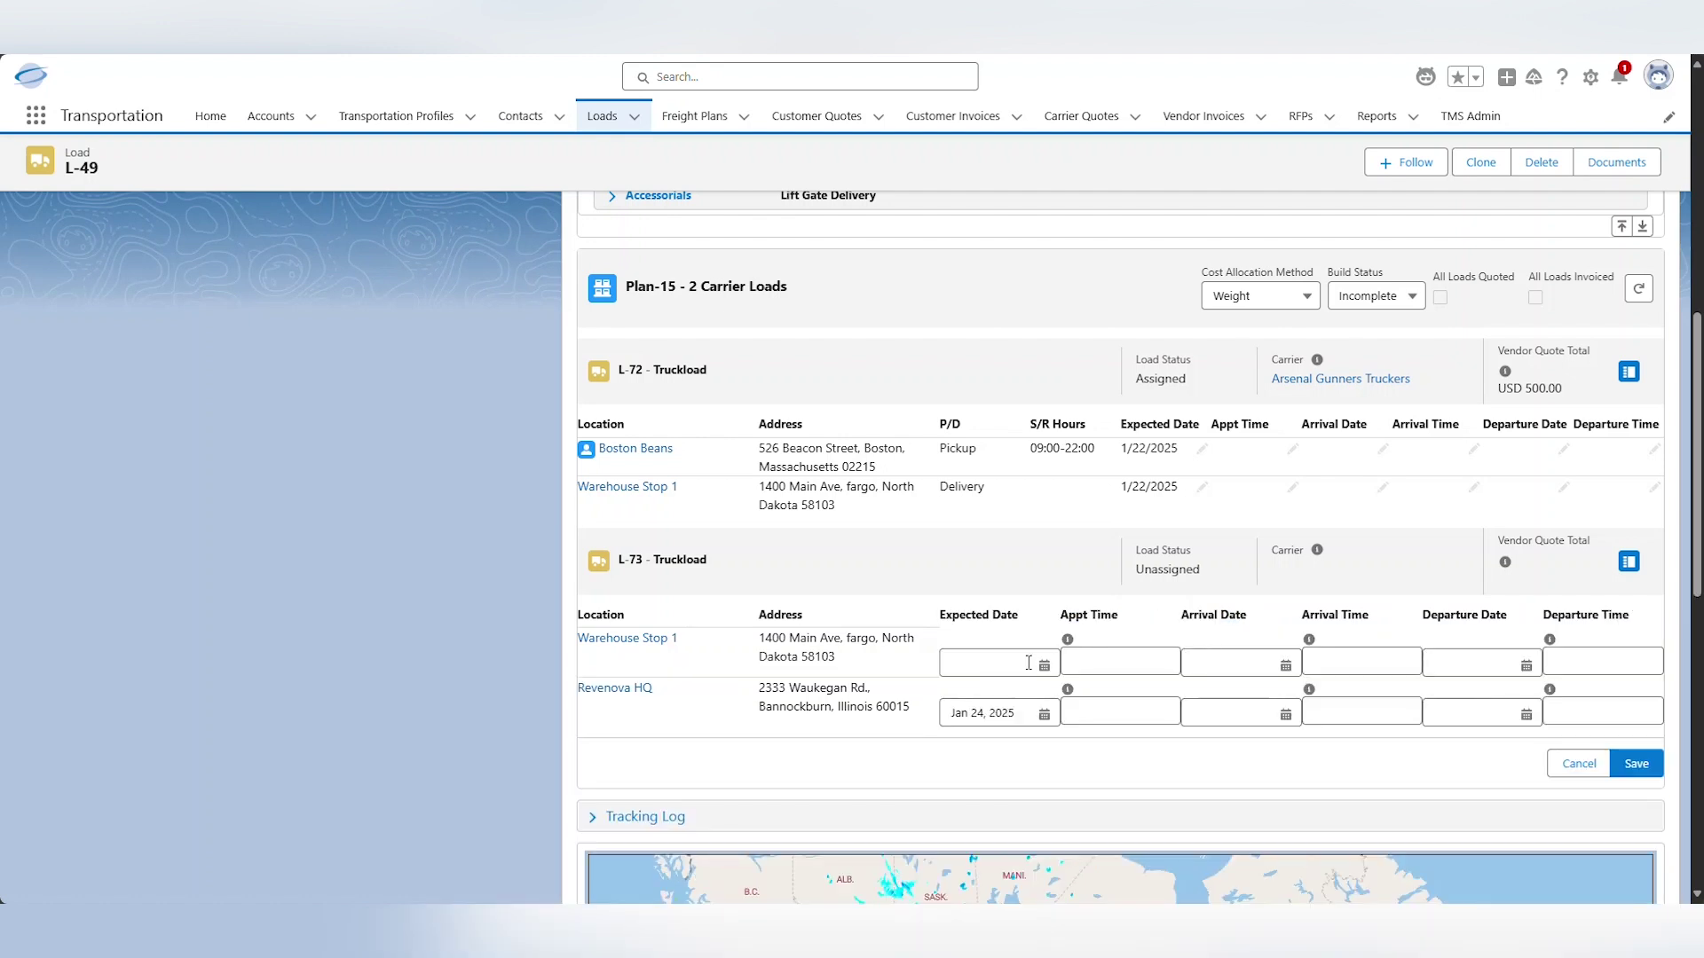
{"action": "left_click", "coordinate": [1044, 666]}
{"action": "left_click", "coordinate": [1043, 646]}
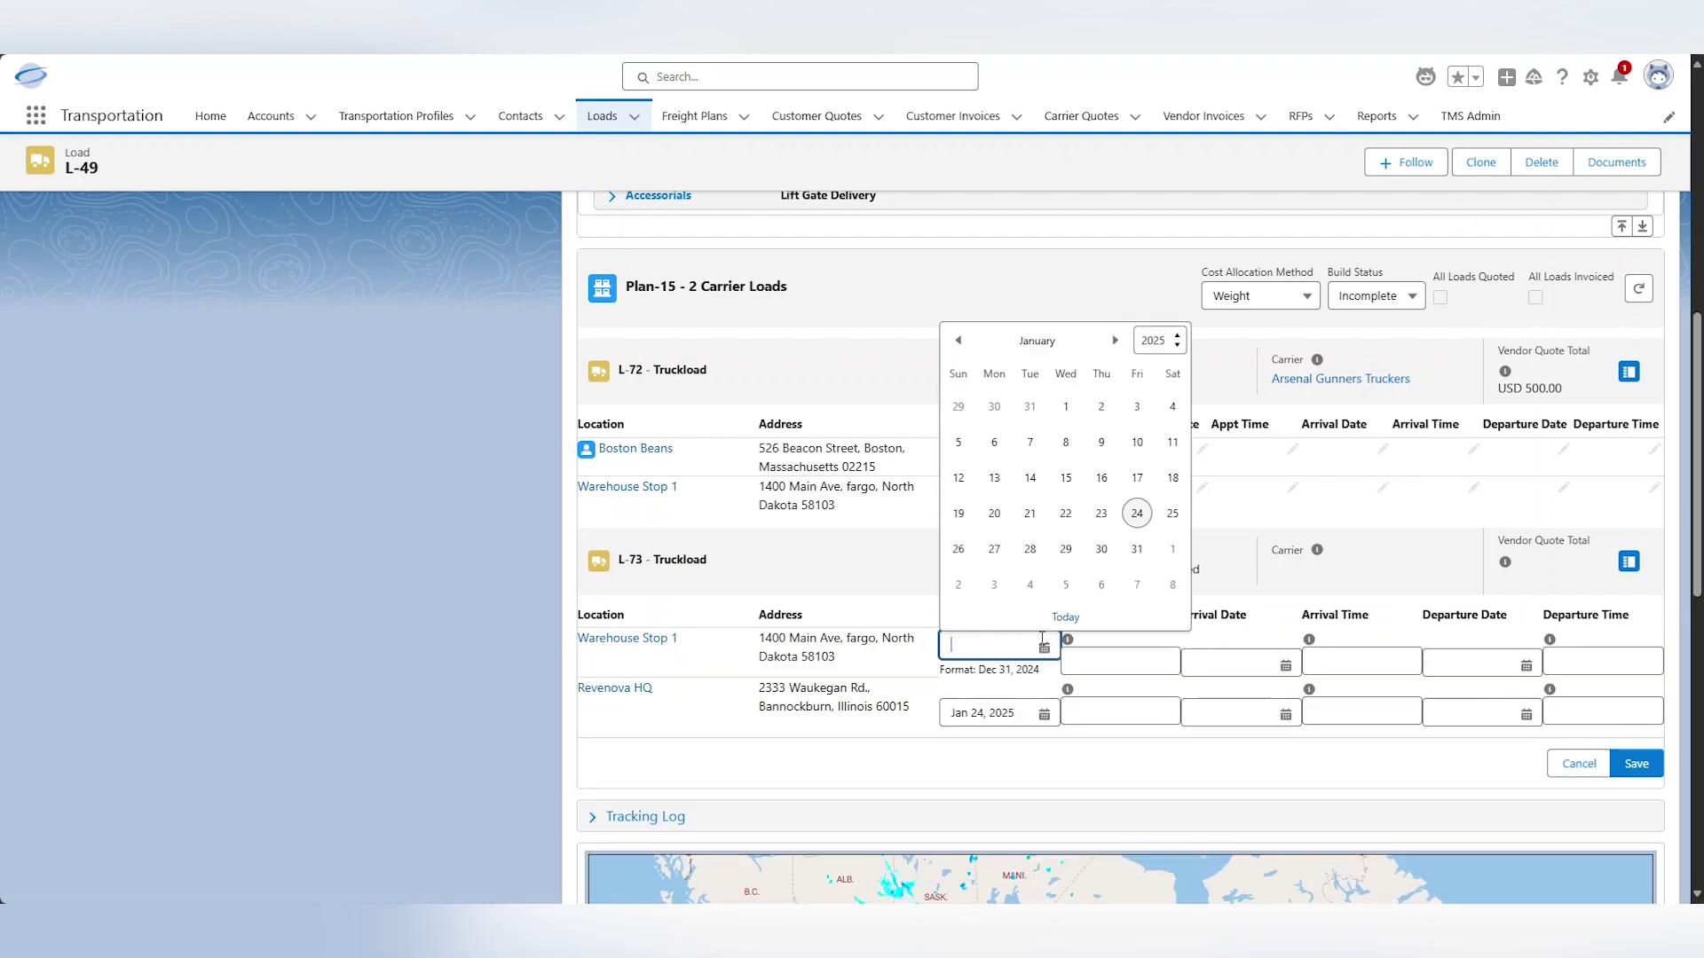
{"action": "left_click", "coordinate": [1130, 521]}
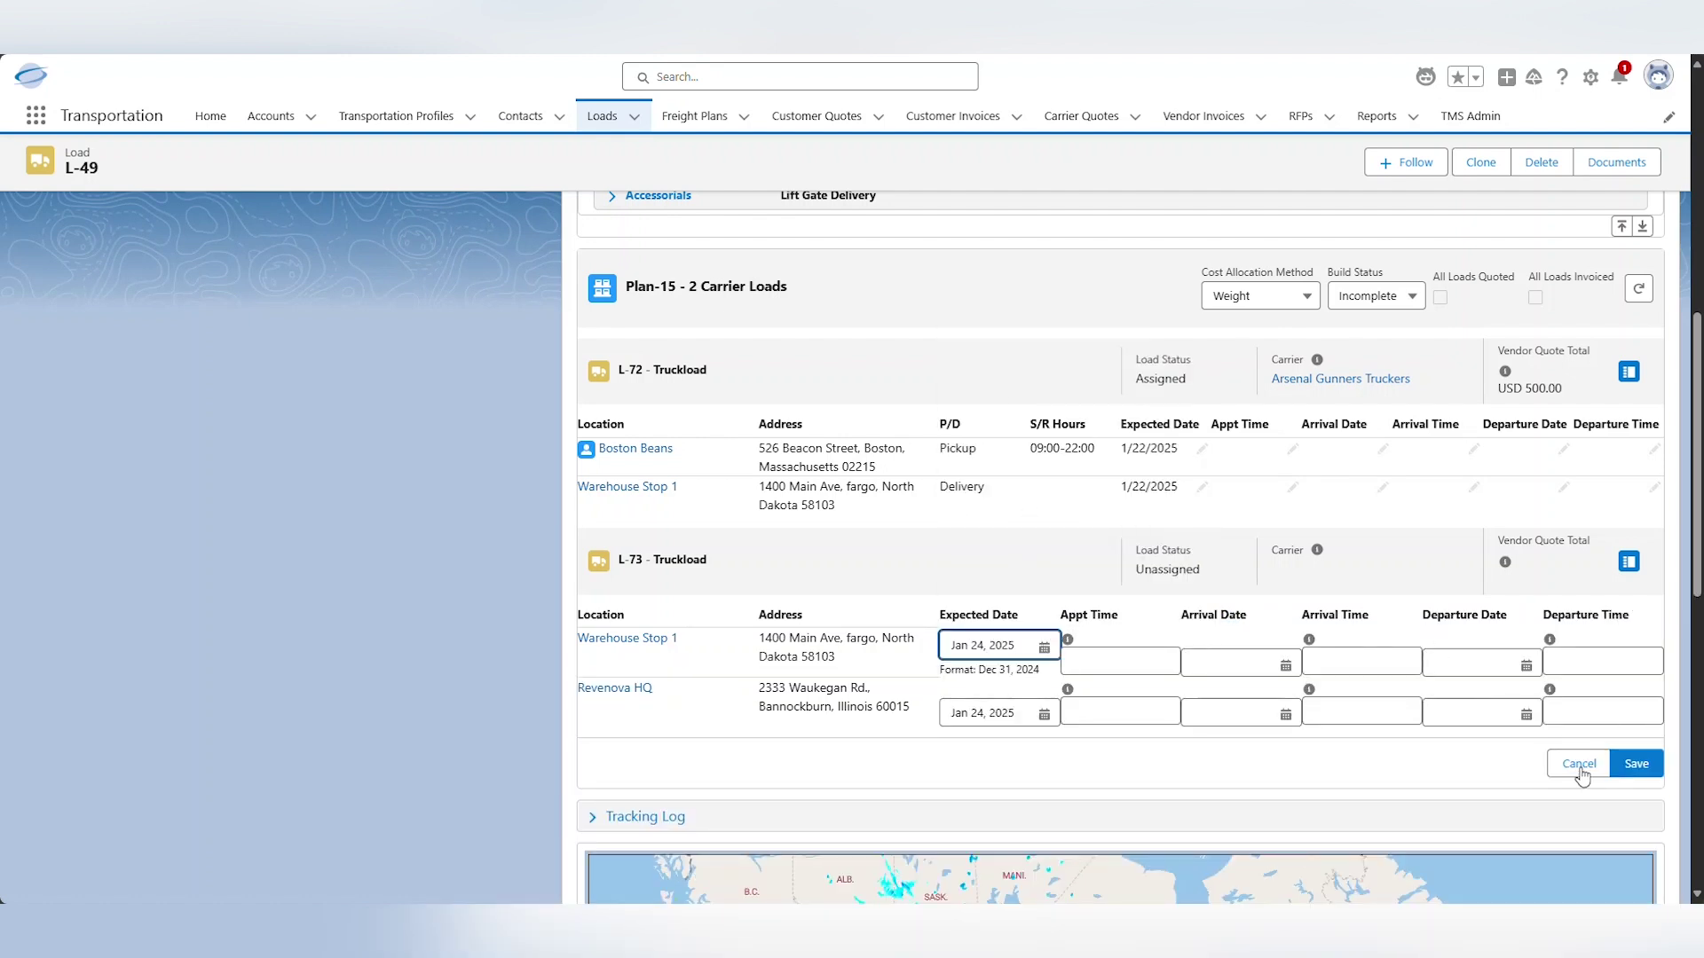
{"action": "left_click", "coordinate": [1636, 764]}
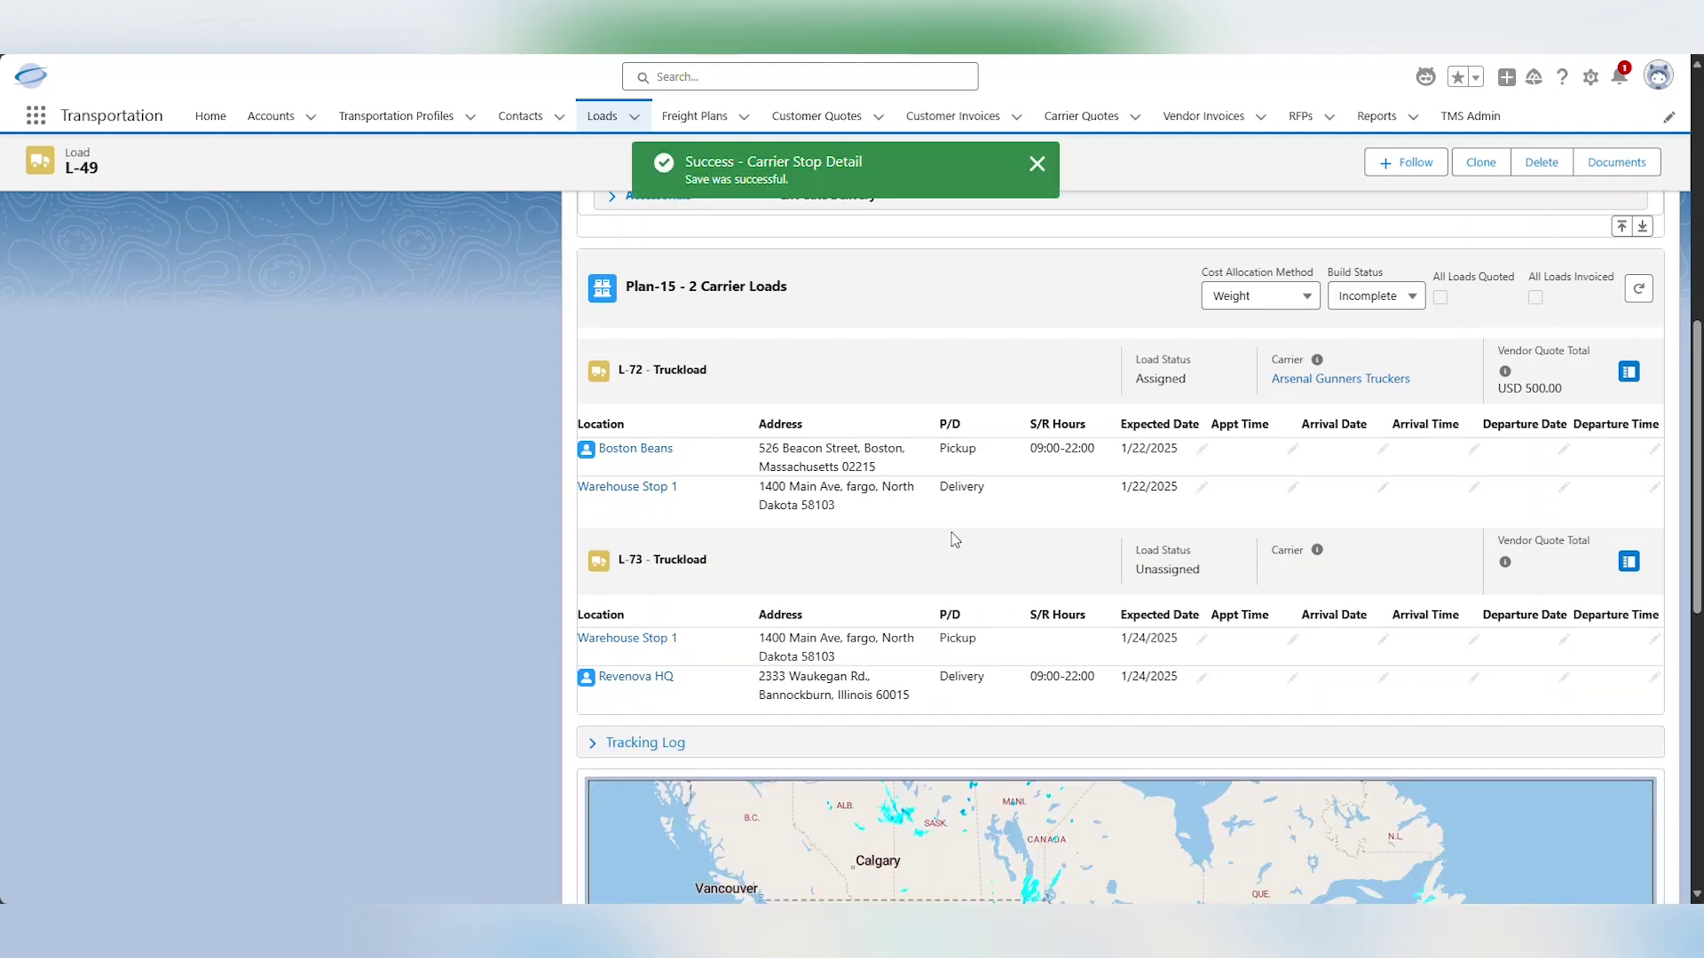
Return from load L-49 to the Freight Plan Console and check the updated date range of Warehouse Stop 1
{"action": "scroll", "coordinate": [954, 539], "scroll_direction": "up", "scroll_amount": 7}
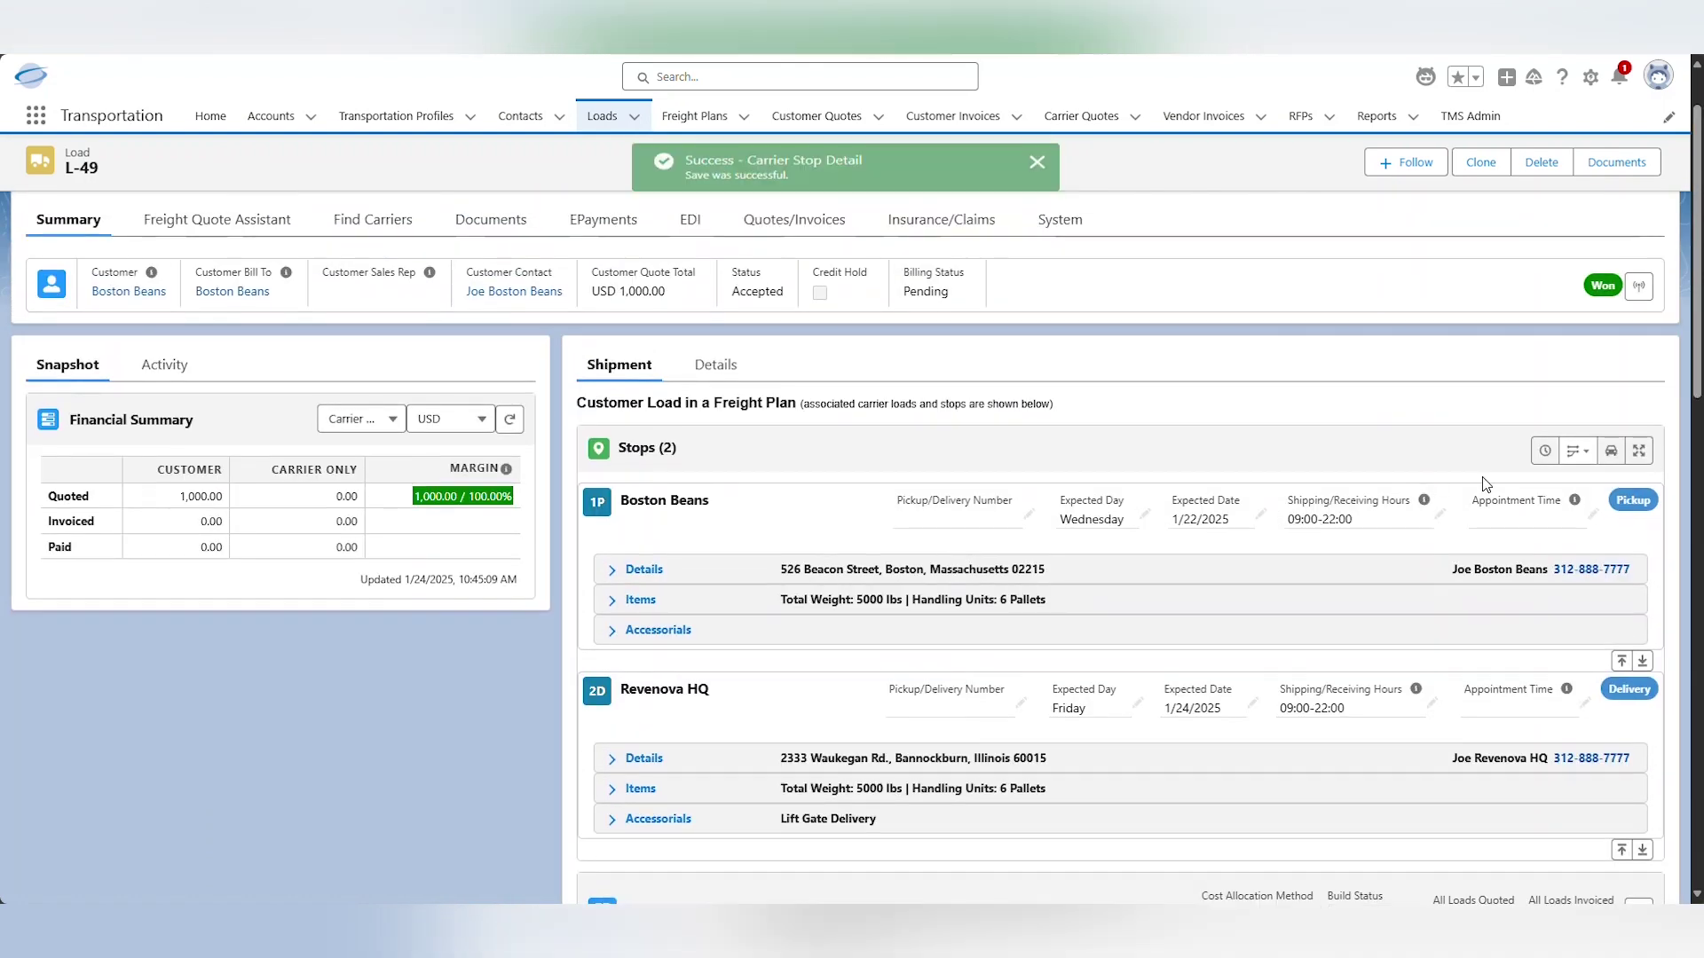
{"action": "left_click", "coordinate": [1573, 450]}
{"action": "left_click", "coordinate": [1581, 488]}
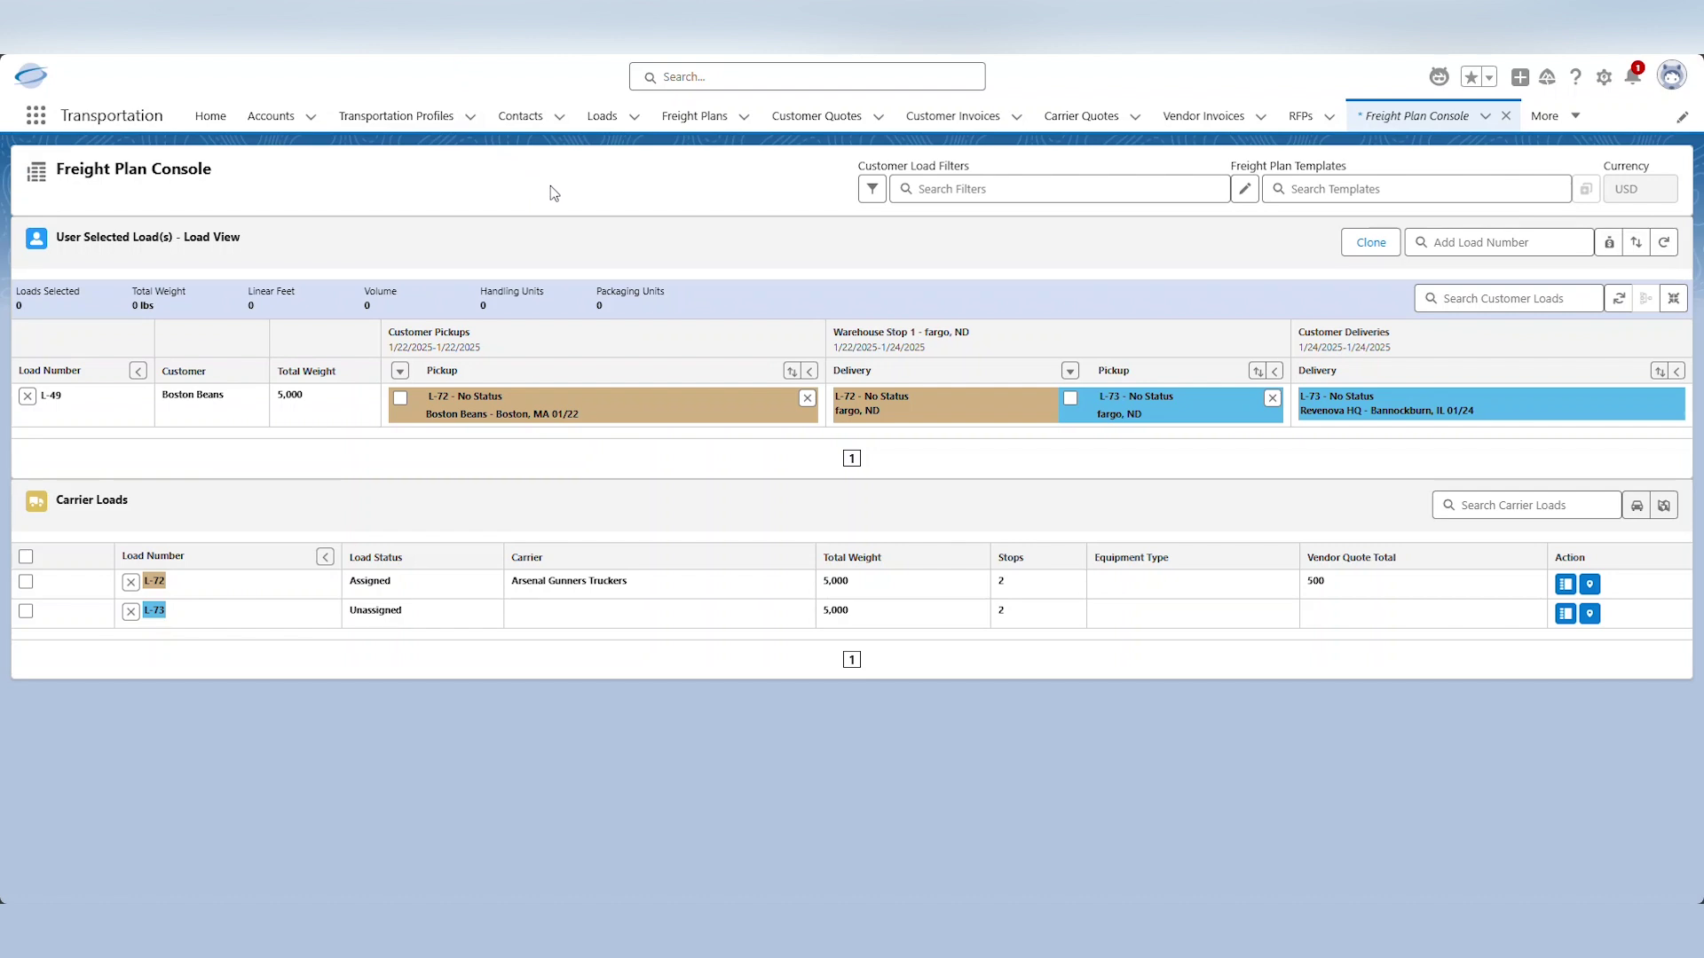
{"action": "left_click_drag", "start_coordinate": [836, 341], "coordinate": [938, 354]}
Quote carrier load L-73 with Liverpool Reds Transport - Truckload at 400 net freight charges, assign the carrier and close the quote
{"action": "left_click", "coordinate": [1564, 613]}
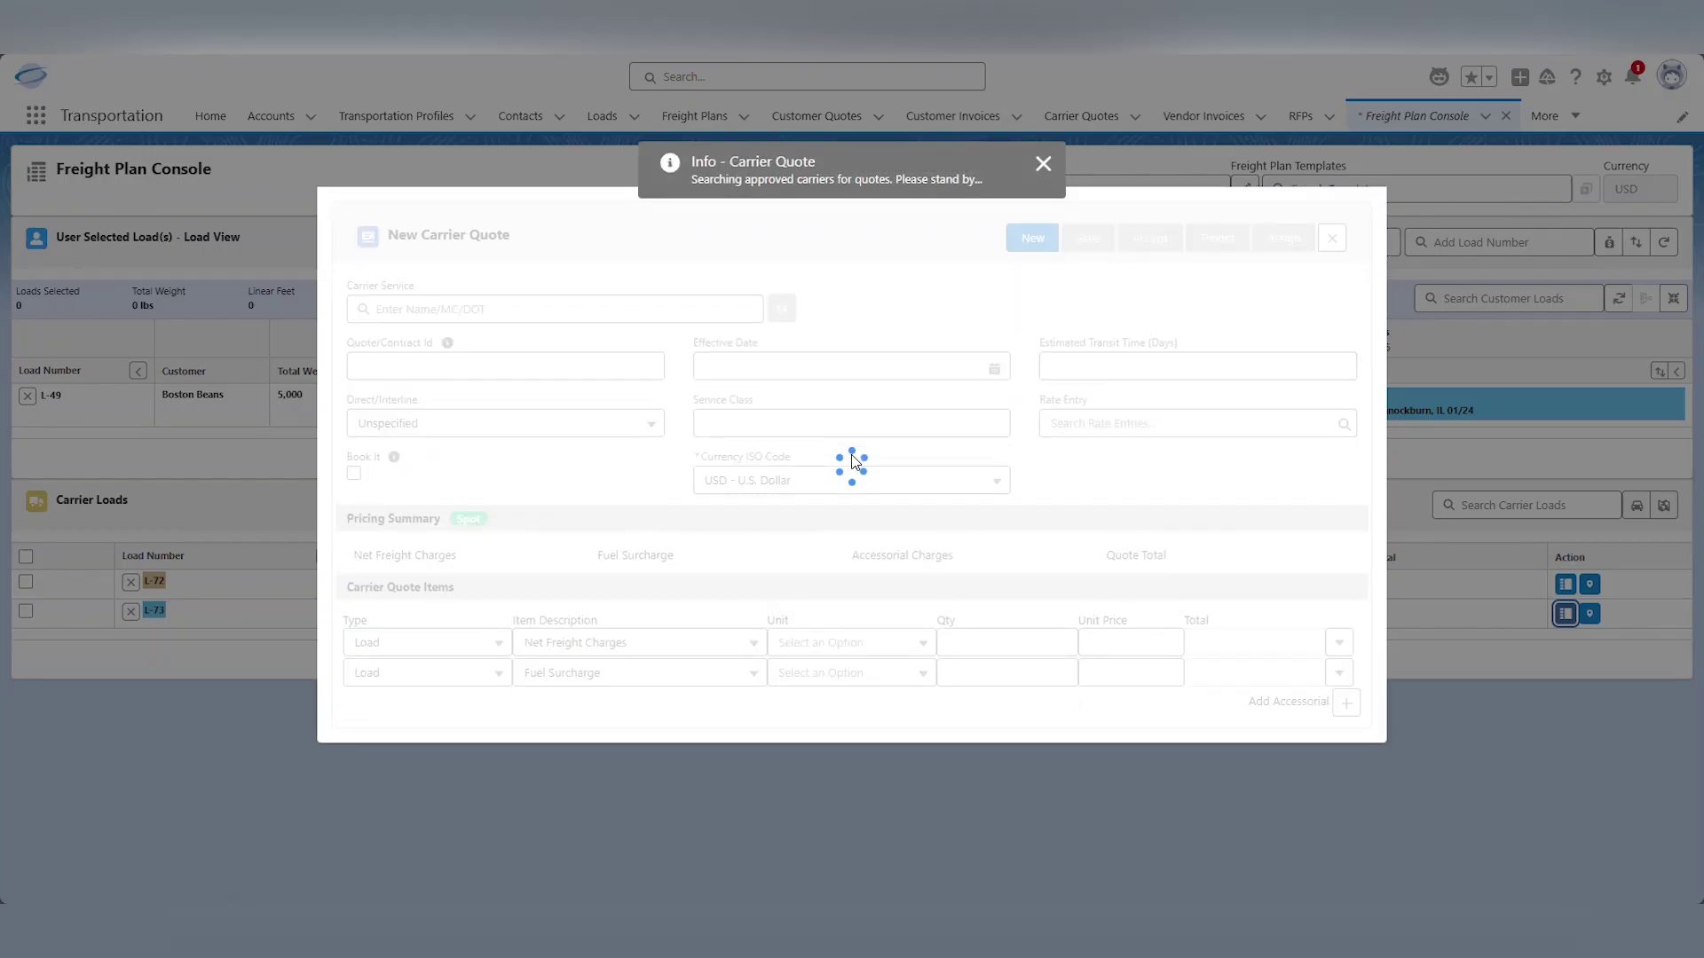
{"action": "left_click", "coordinate": [584, 285]}
{"action": "type", "text": "truc"}
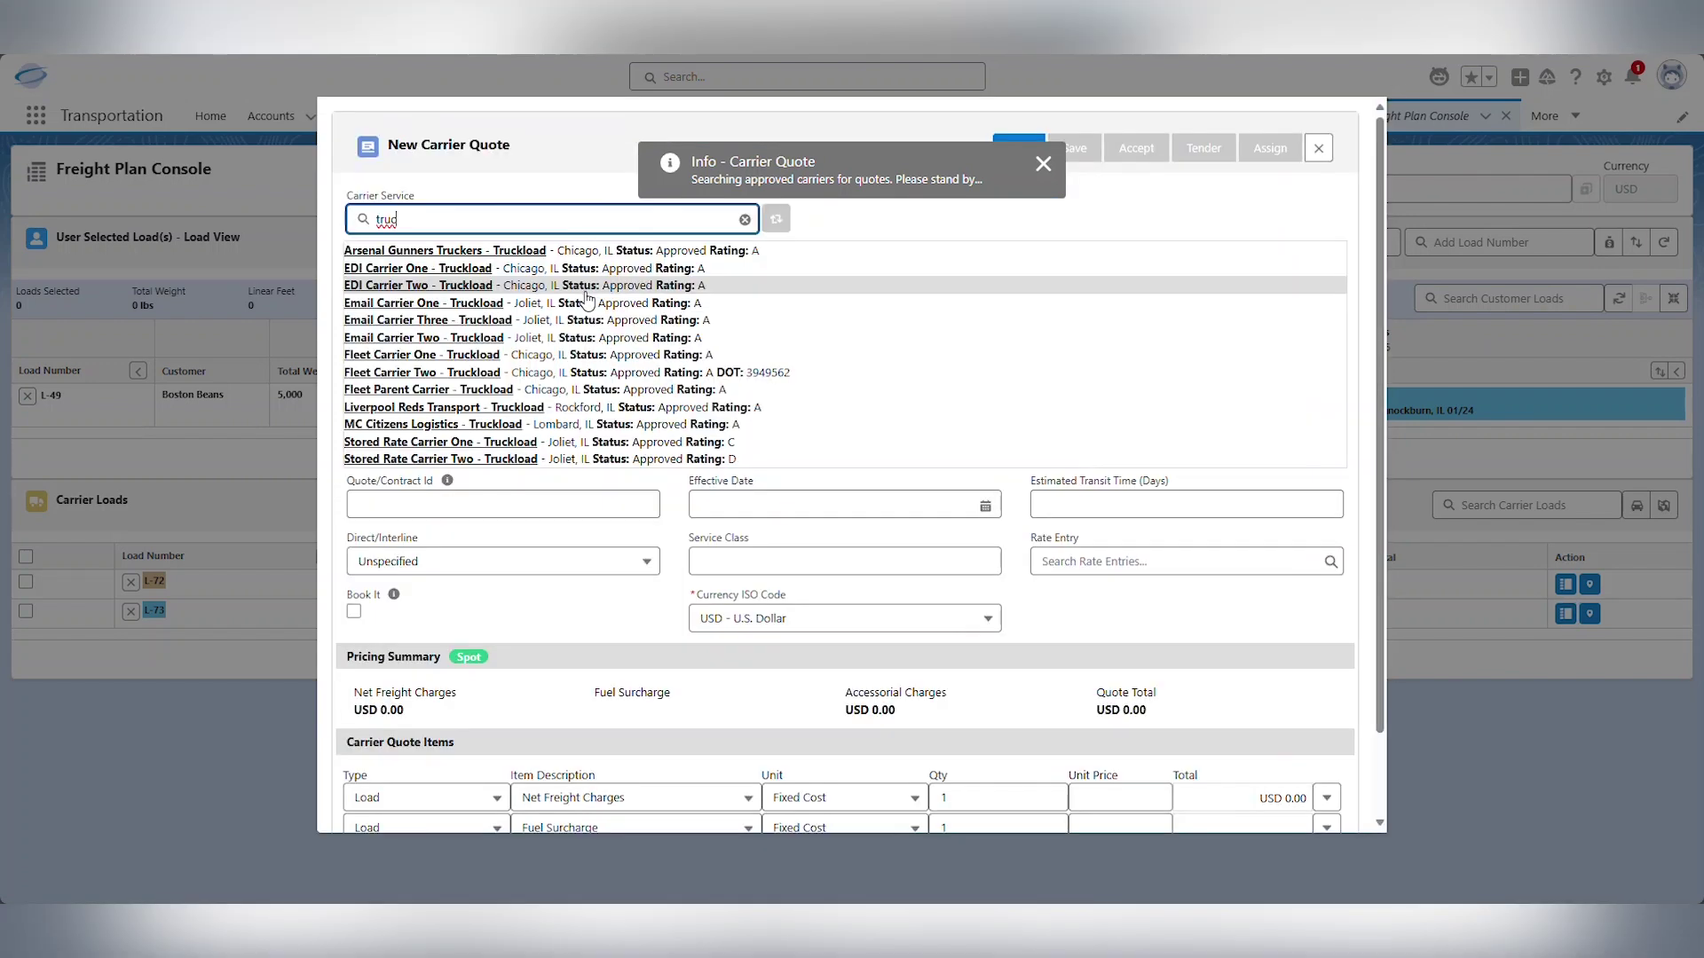
{"action": "left_click", "coordinate": [613, 412]}
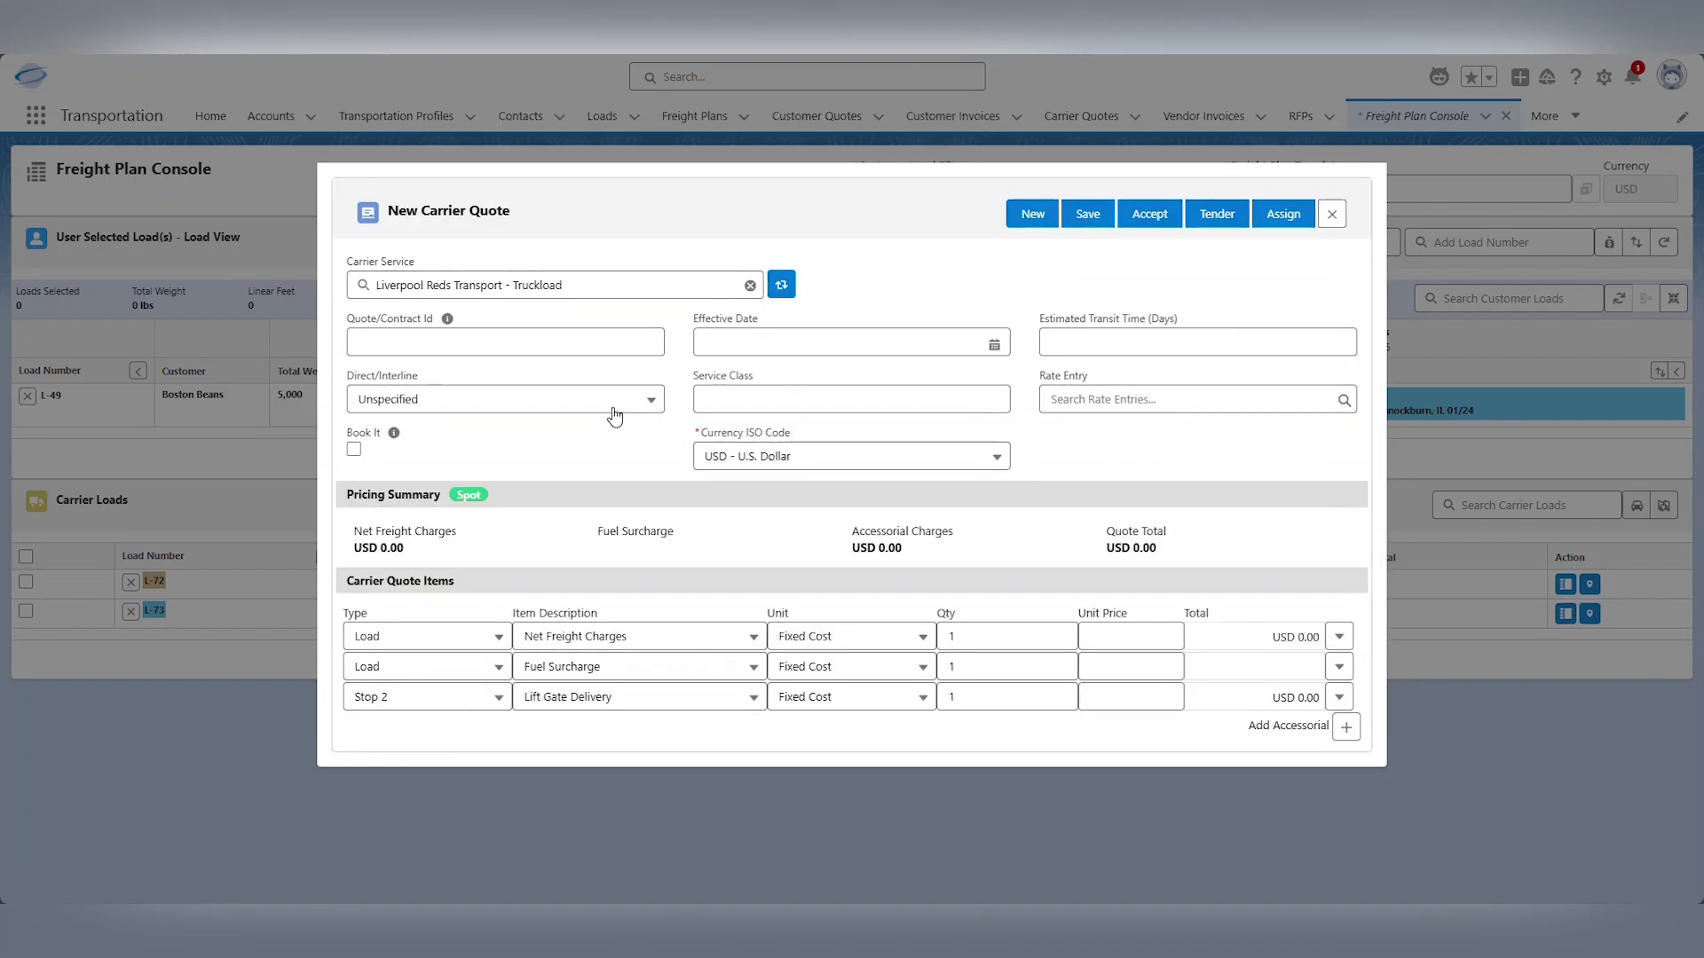
{"action": "left_click", "coordinate": [1111, 632]}
{"action": "type", "text": "400"}
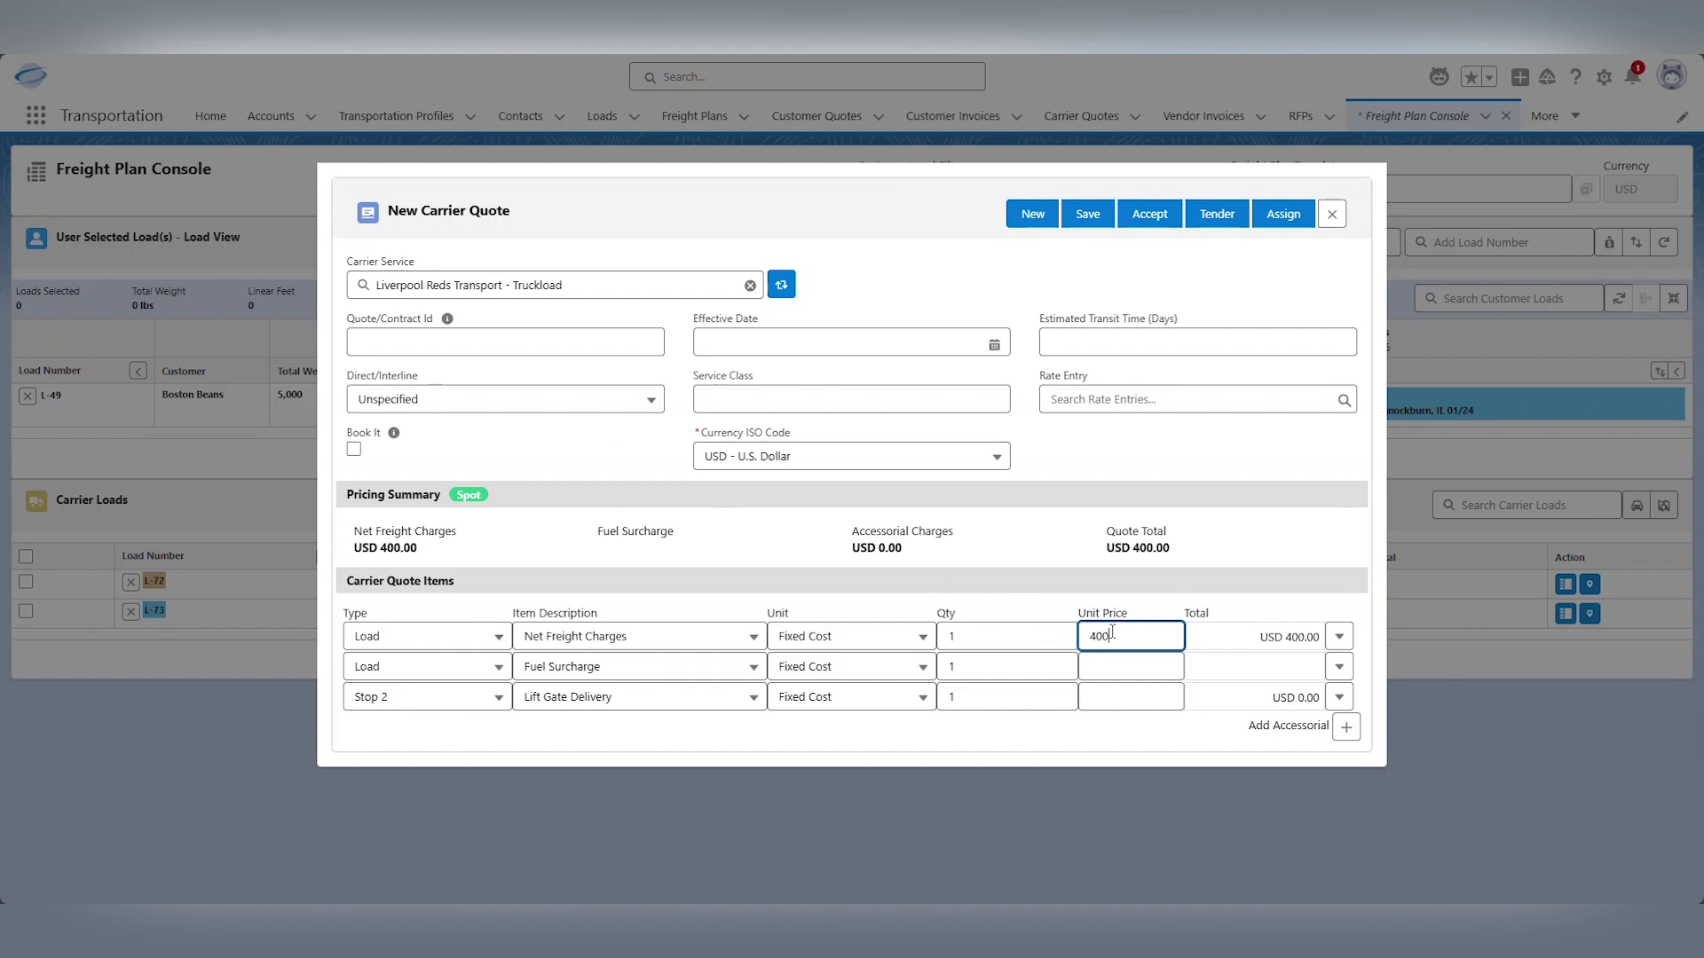
{"action": "left_click", "coordinate": [1287, 217]}
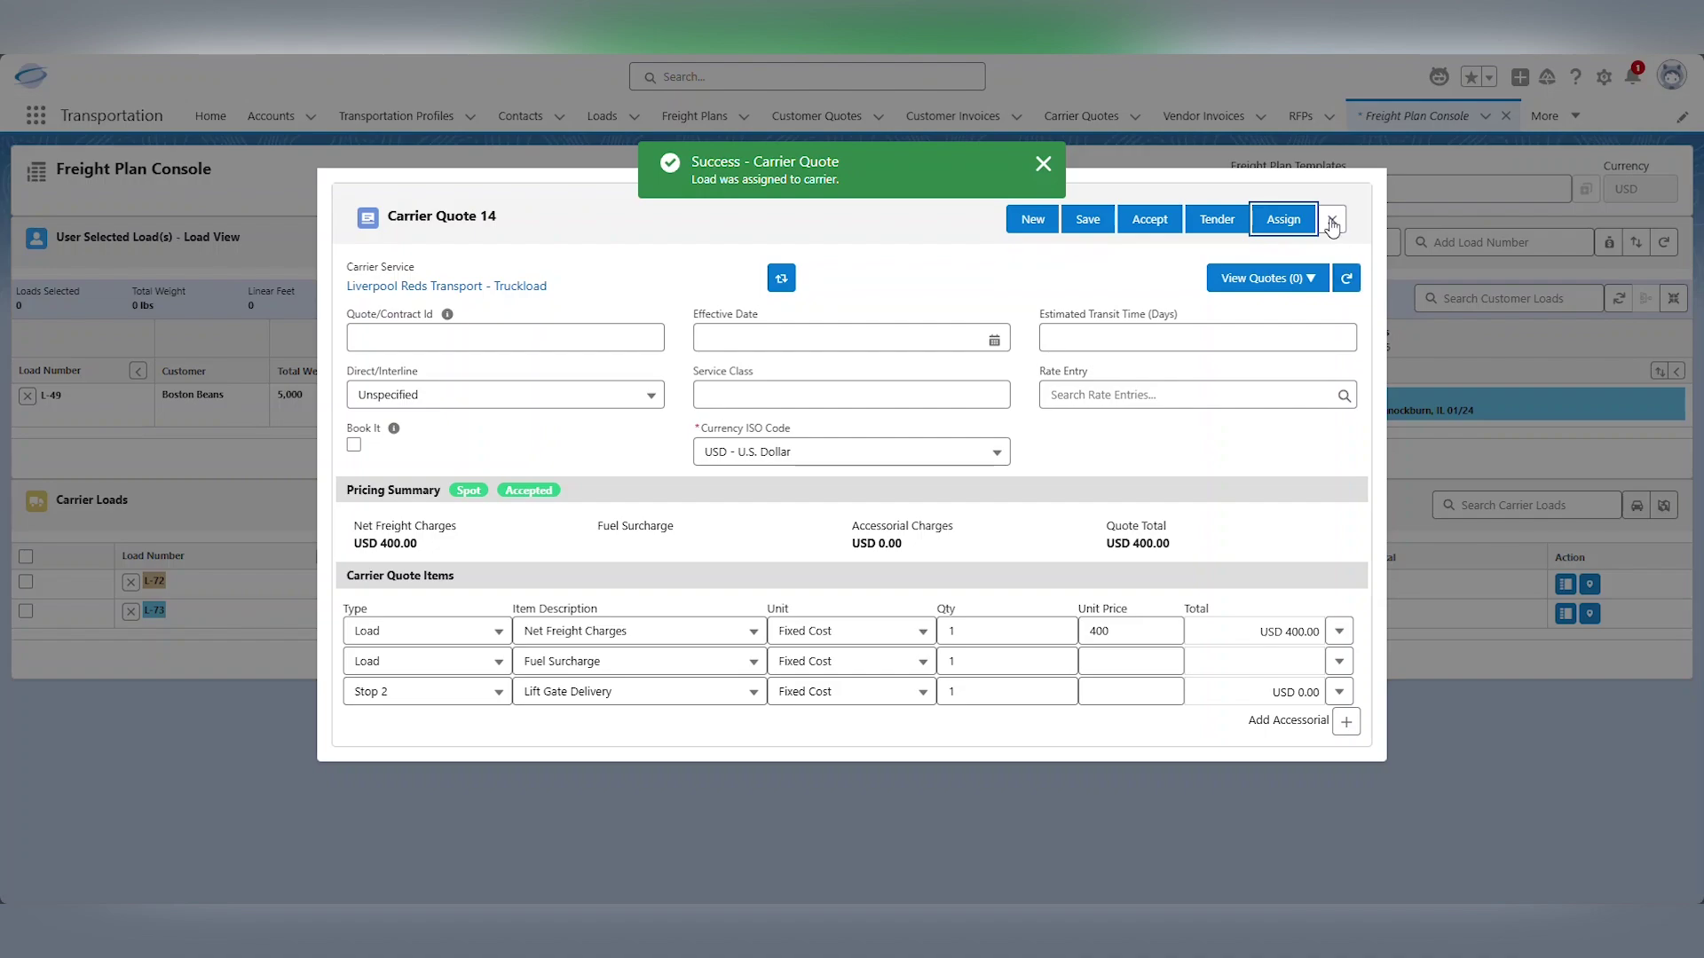
{"action": "left_click", "coordinate": [1332, 220]}
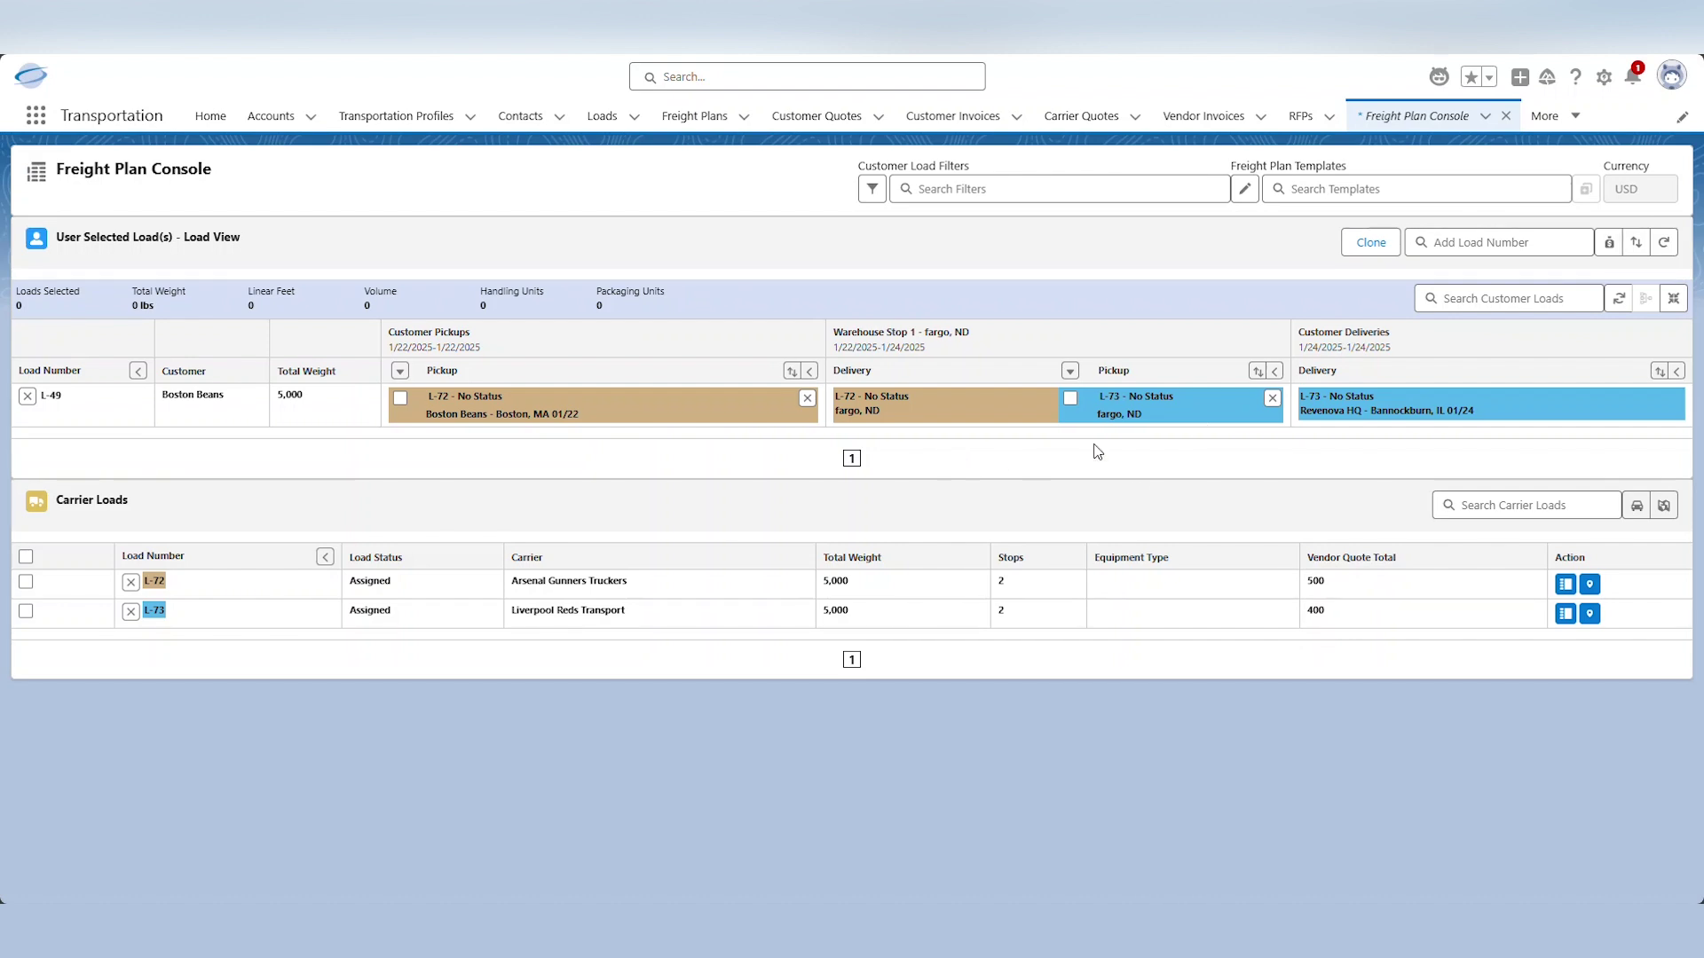
Review the customer quote total, carrier quote total and quoted margin of load L-49 in the Financial Summary, and close it
{"action": "left_click", "coordinate": [1609, 250]}
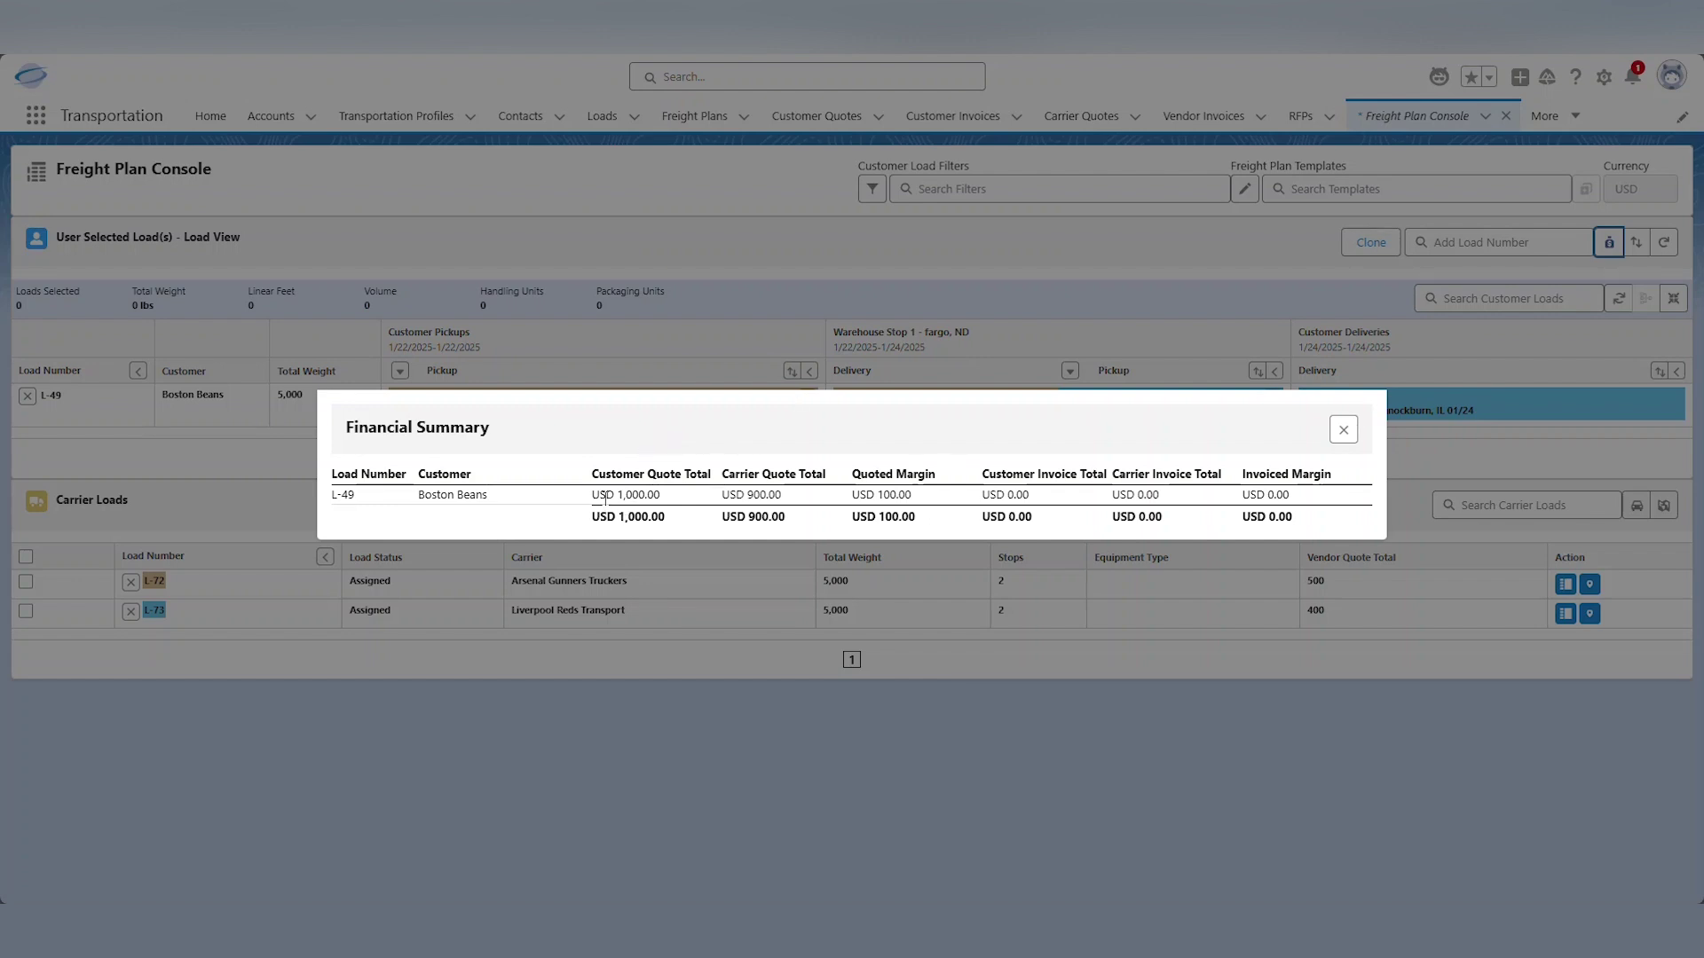
{"action": "left_click_drag", "start_coordinate": [616, 497], "coordinate": [665, 502]}
{"action": "left_click_drag", "start_coordinate": [747, 495], "coordinate": [790, 510]}
{"action": "left_click_drag", "start_coordinate": [876, 497], "coordinate": [914, 500]}
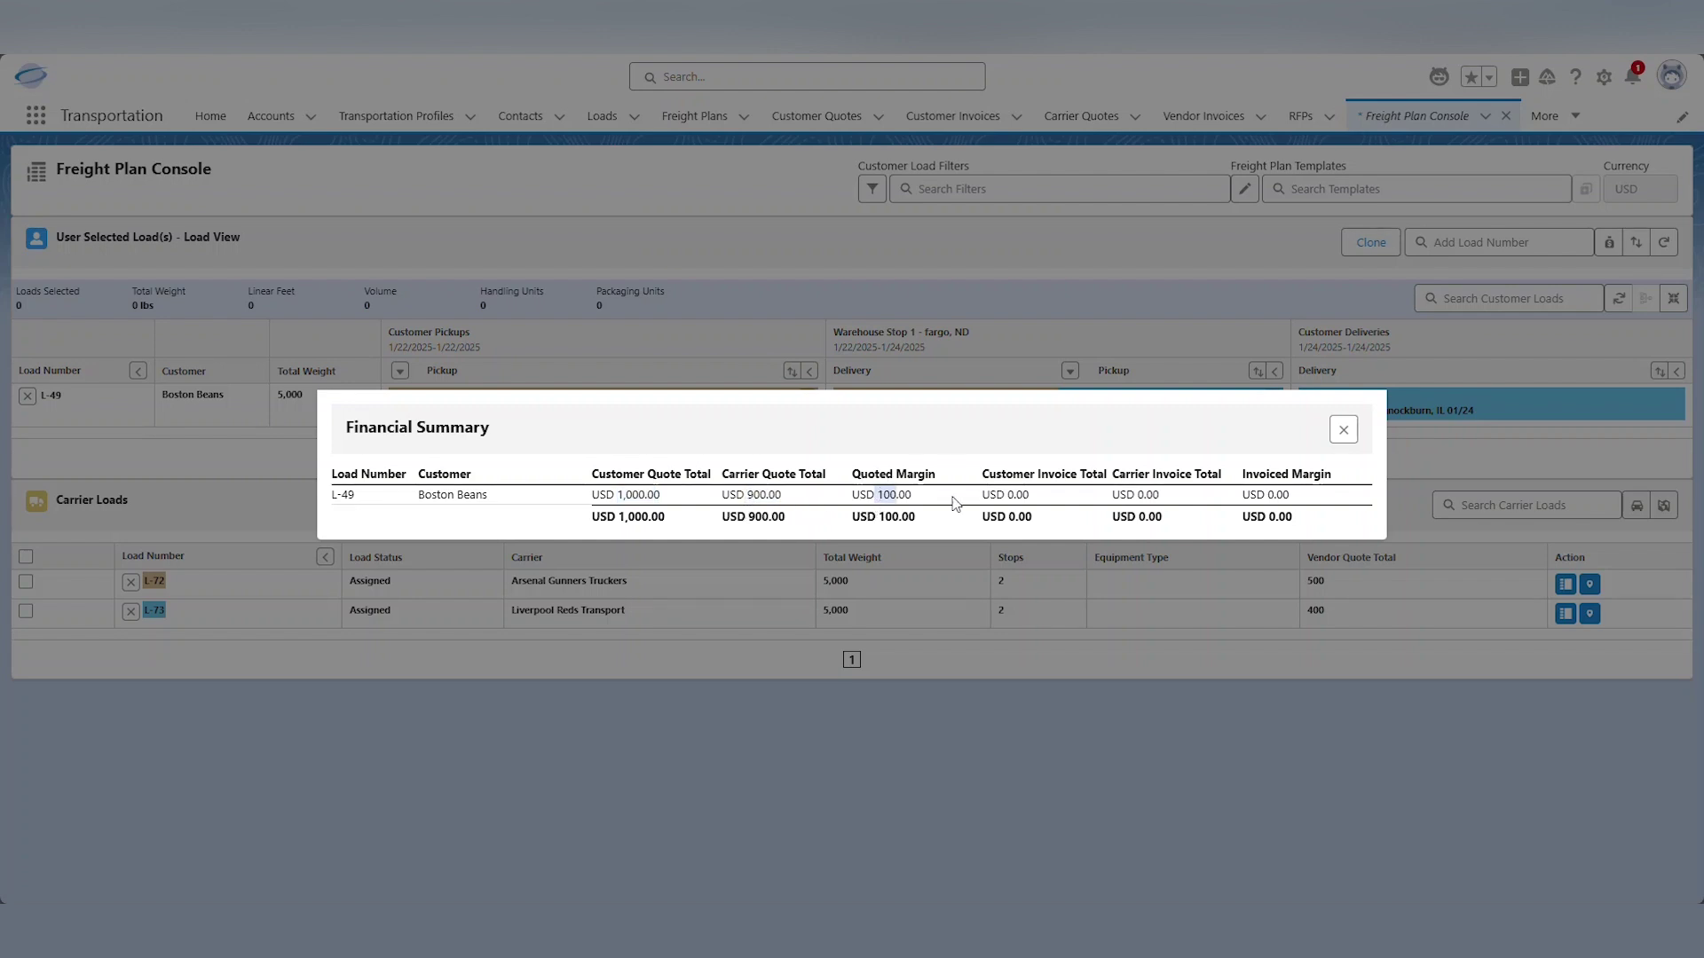
{"action": "left_click", "coordinate": [1343, 433]}
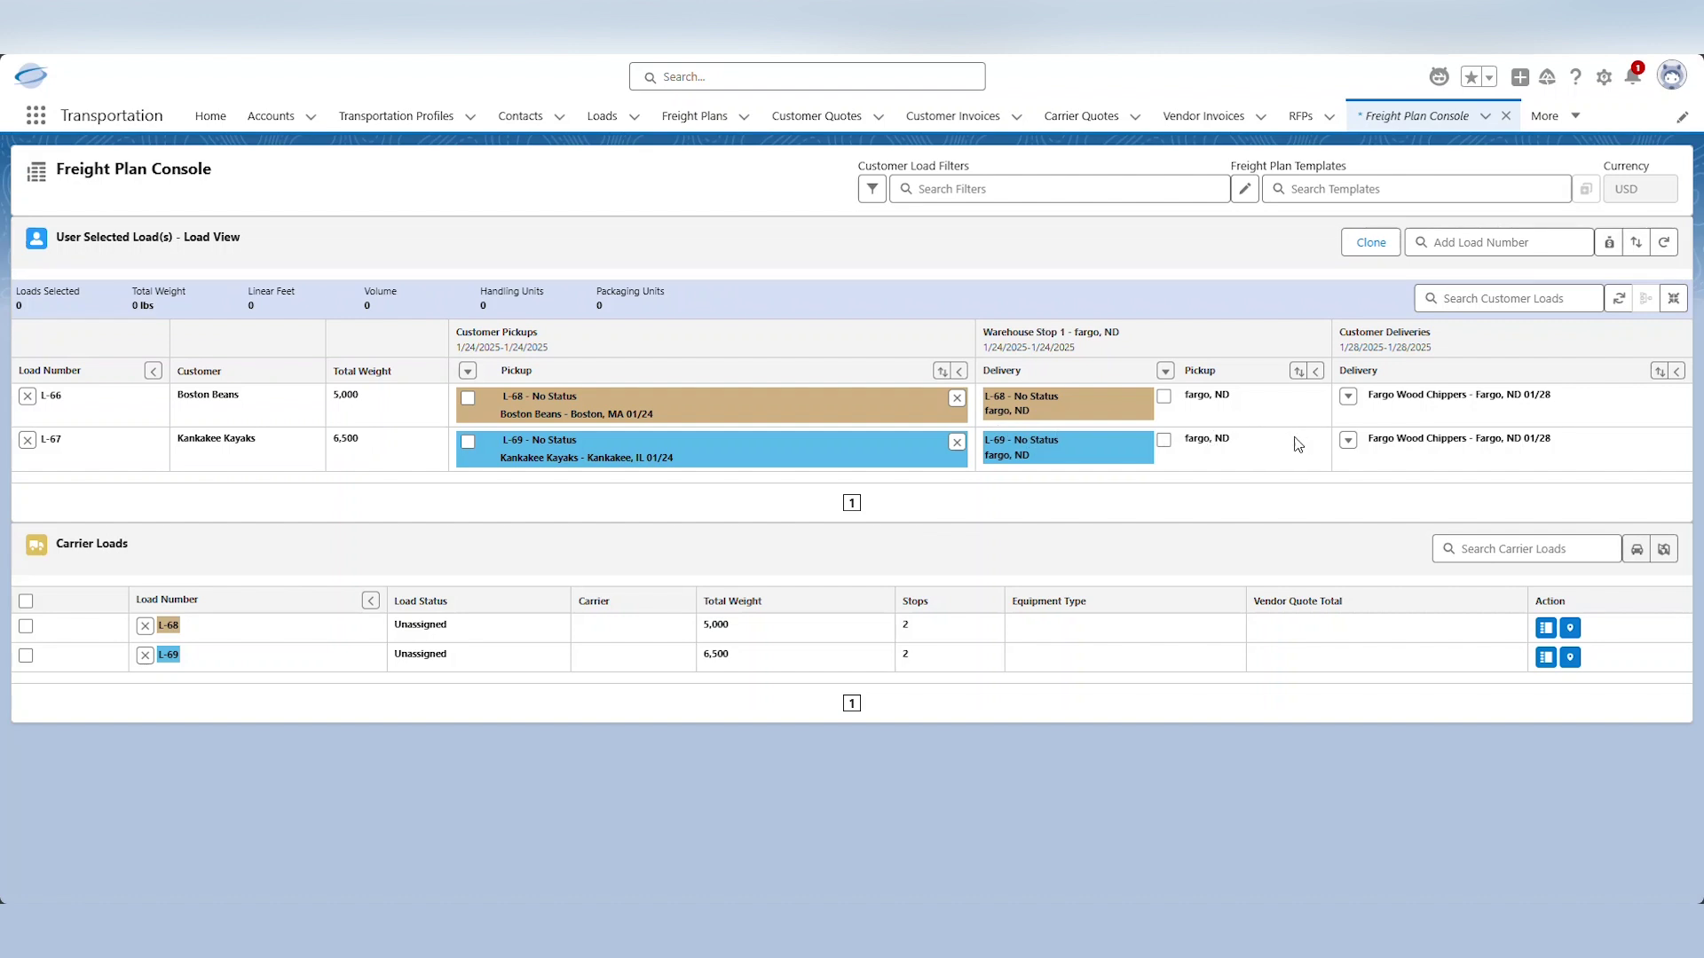
Select all unplanned Warehouse Stop 1 pickups of L-66 and L-67 and create one new Truckload carrier load to the Fargo Wood Chippers delivery
{"action": "left_click", "coordinate": [1163, 398]}
{"action": "left_click", "coordinate": [1164, 397]}
{"action": "left_click", "coordinate": [1165, 371]}
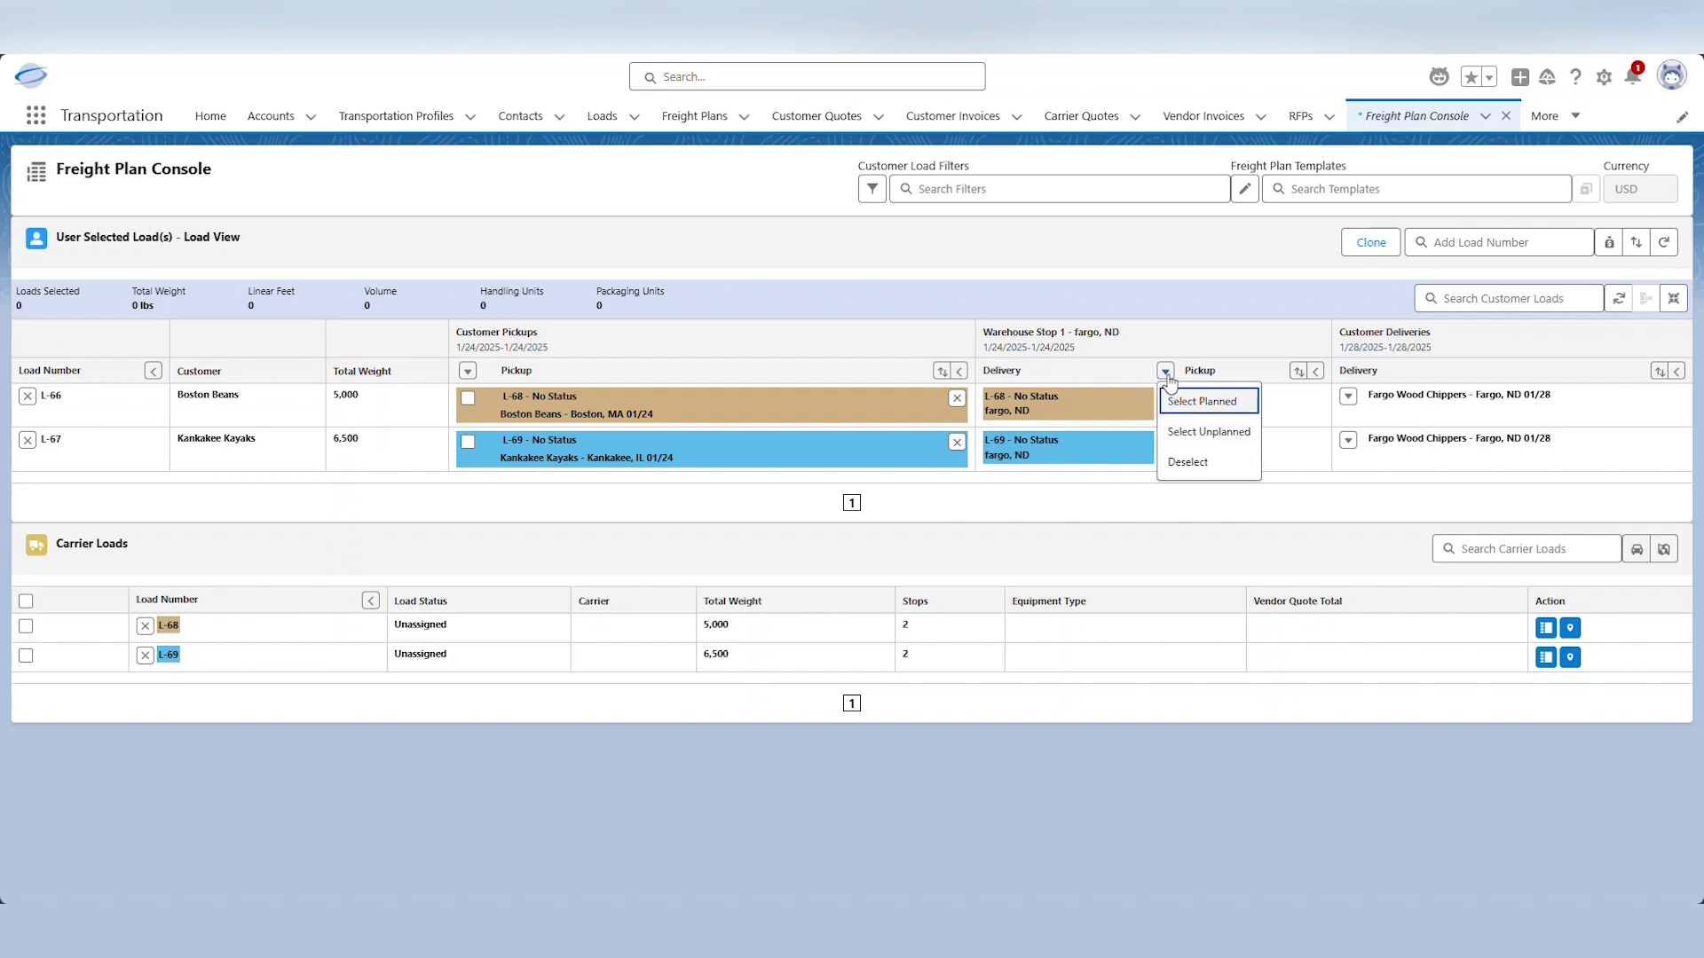
{"action": "left_click", "coordinate": [1204, 433]}
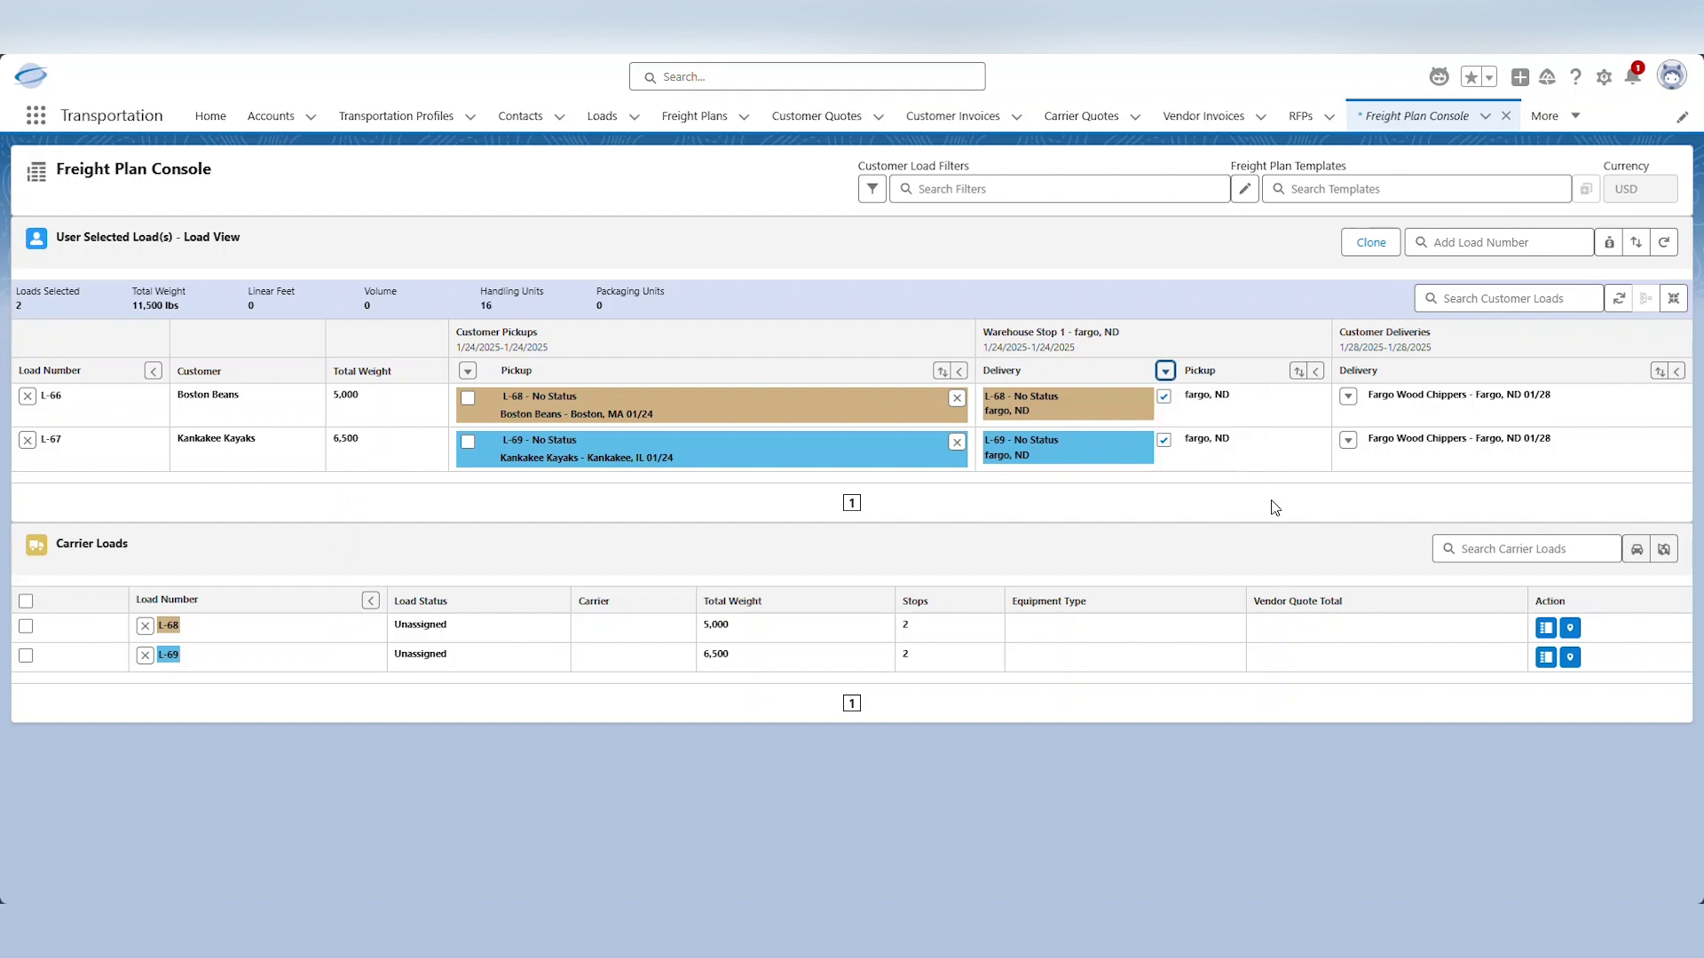
{"action": "left_click", "coordinate": [1348, 397]}
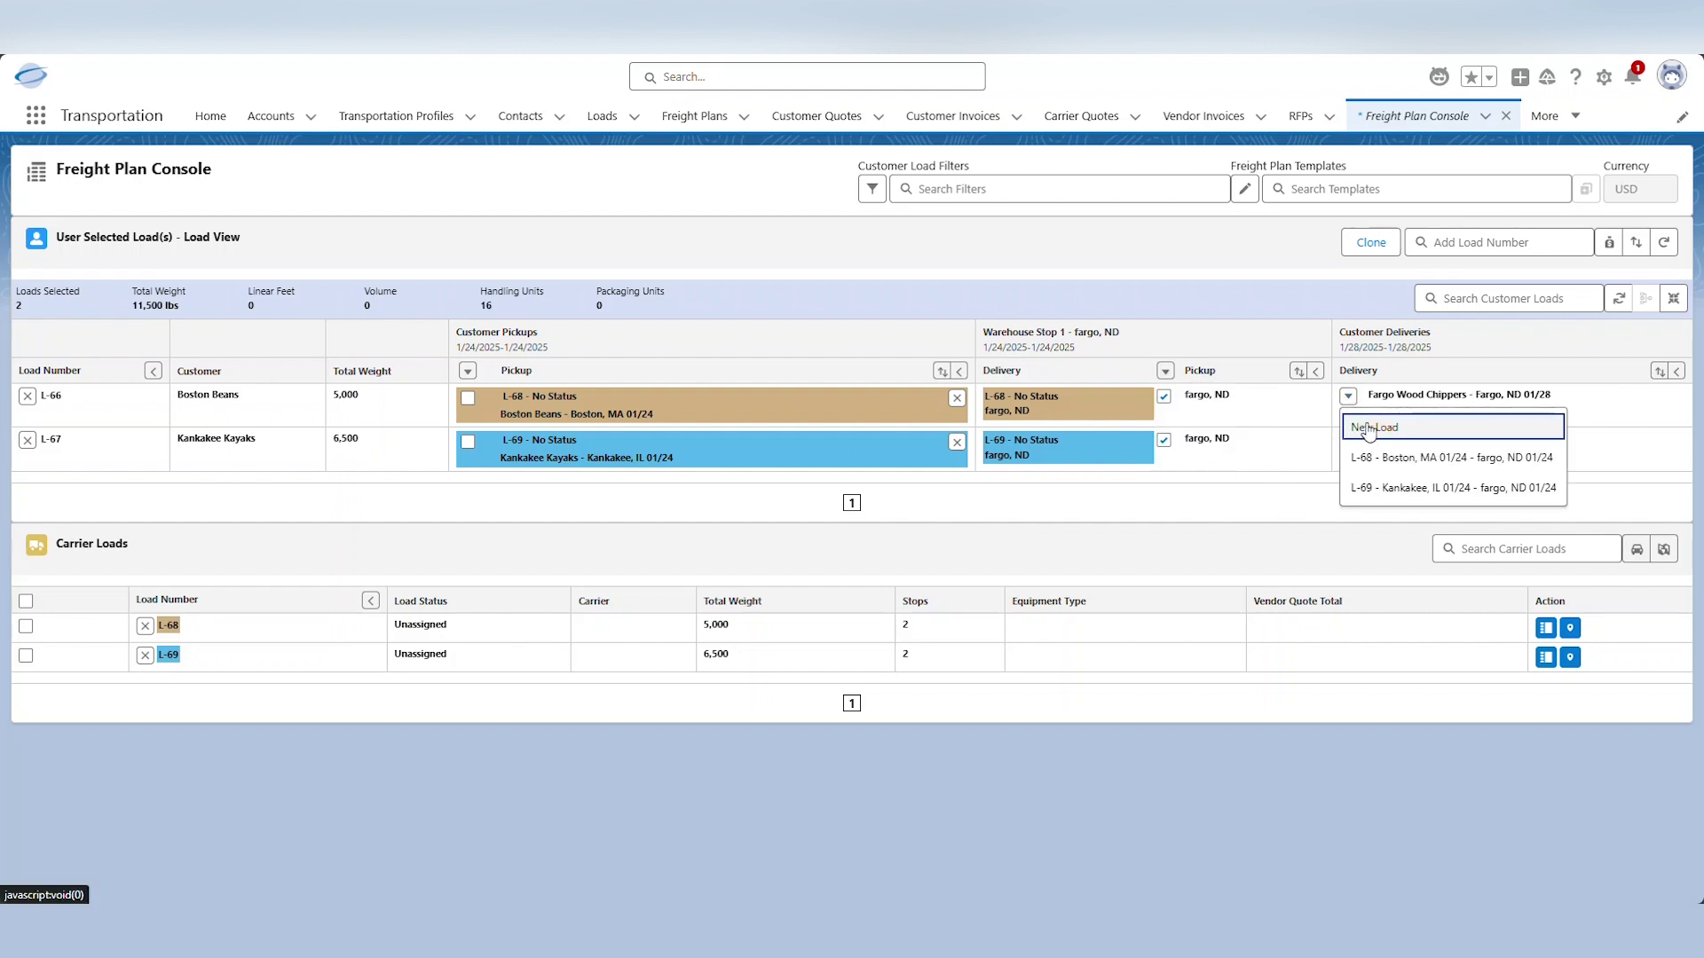
{"action": "left_click", "coordinate": [1369, 428]}
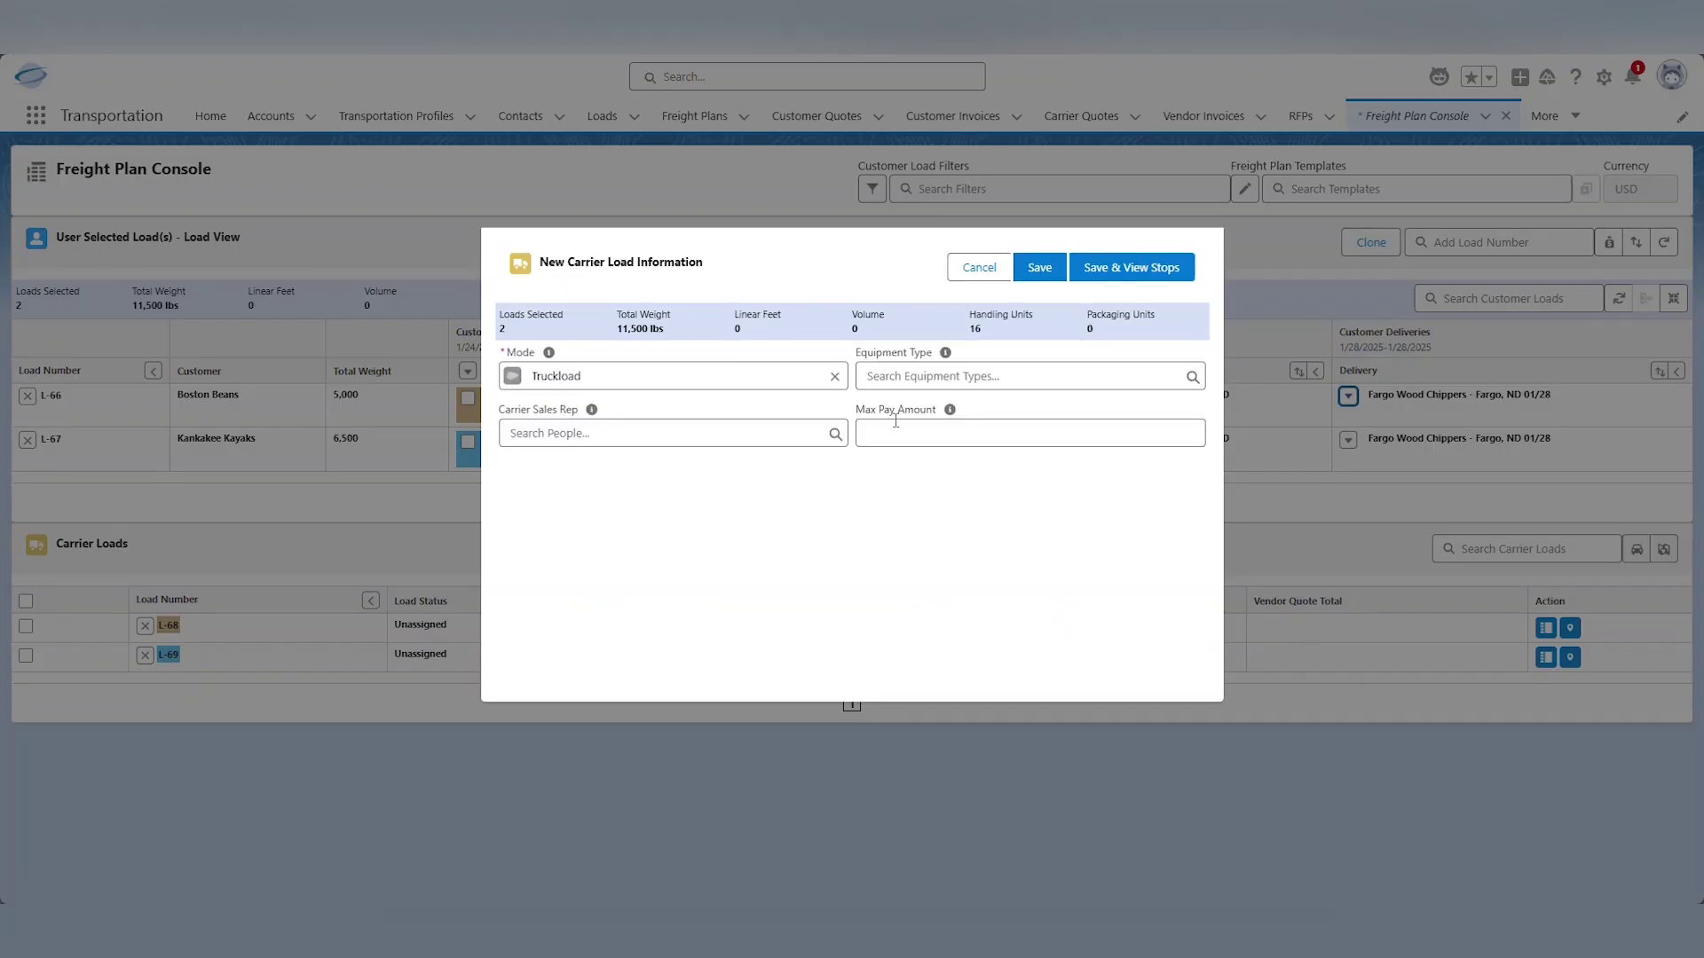
{"action": "left_click", "coordinate": [1039, 267]}
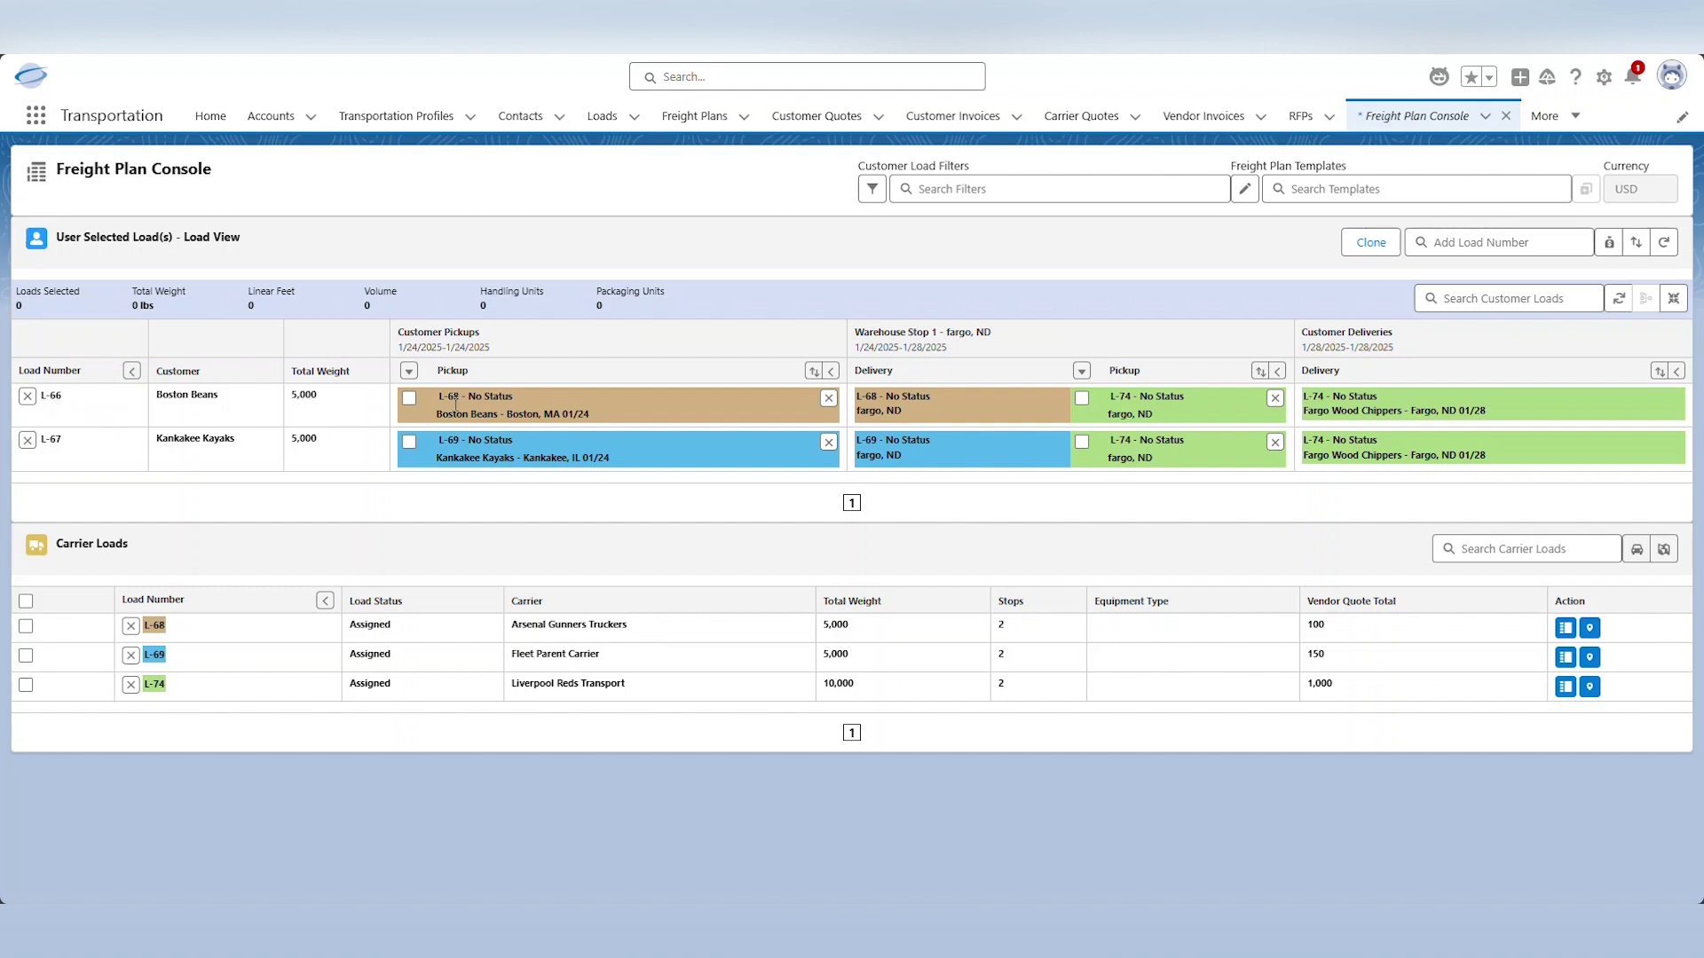
Compare the vendor quote totals of carrier loads L-68, L-69 and L-74
{"action": "left_click_drag", "start_coordinate": [1330, 628], "coordinate": [1307, 631]}
{"action": "left_click", "coordinate": [1333, 663]}
{"action": "left_click_drag", "start_coordinate": [1333, 663], "coordinate": [1306, 664]}
{"action": "left_click", "coordinate": [1338, 687]}
{"action": "left_click_drag", "start_coordinate": [1338, 685], "coordinate": [1299, 684]}
{"action": "left_click", "coordinate": [981, 545]}
Examine how the carrier quote totals are split between loads L-66 and L-67 in the Financial Summary, and close it
{"action": "left_click", "coordinate": [1607, 250]}
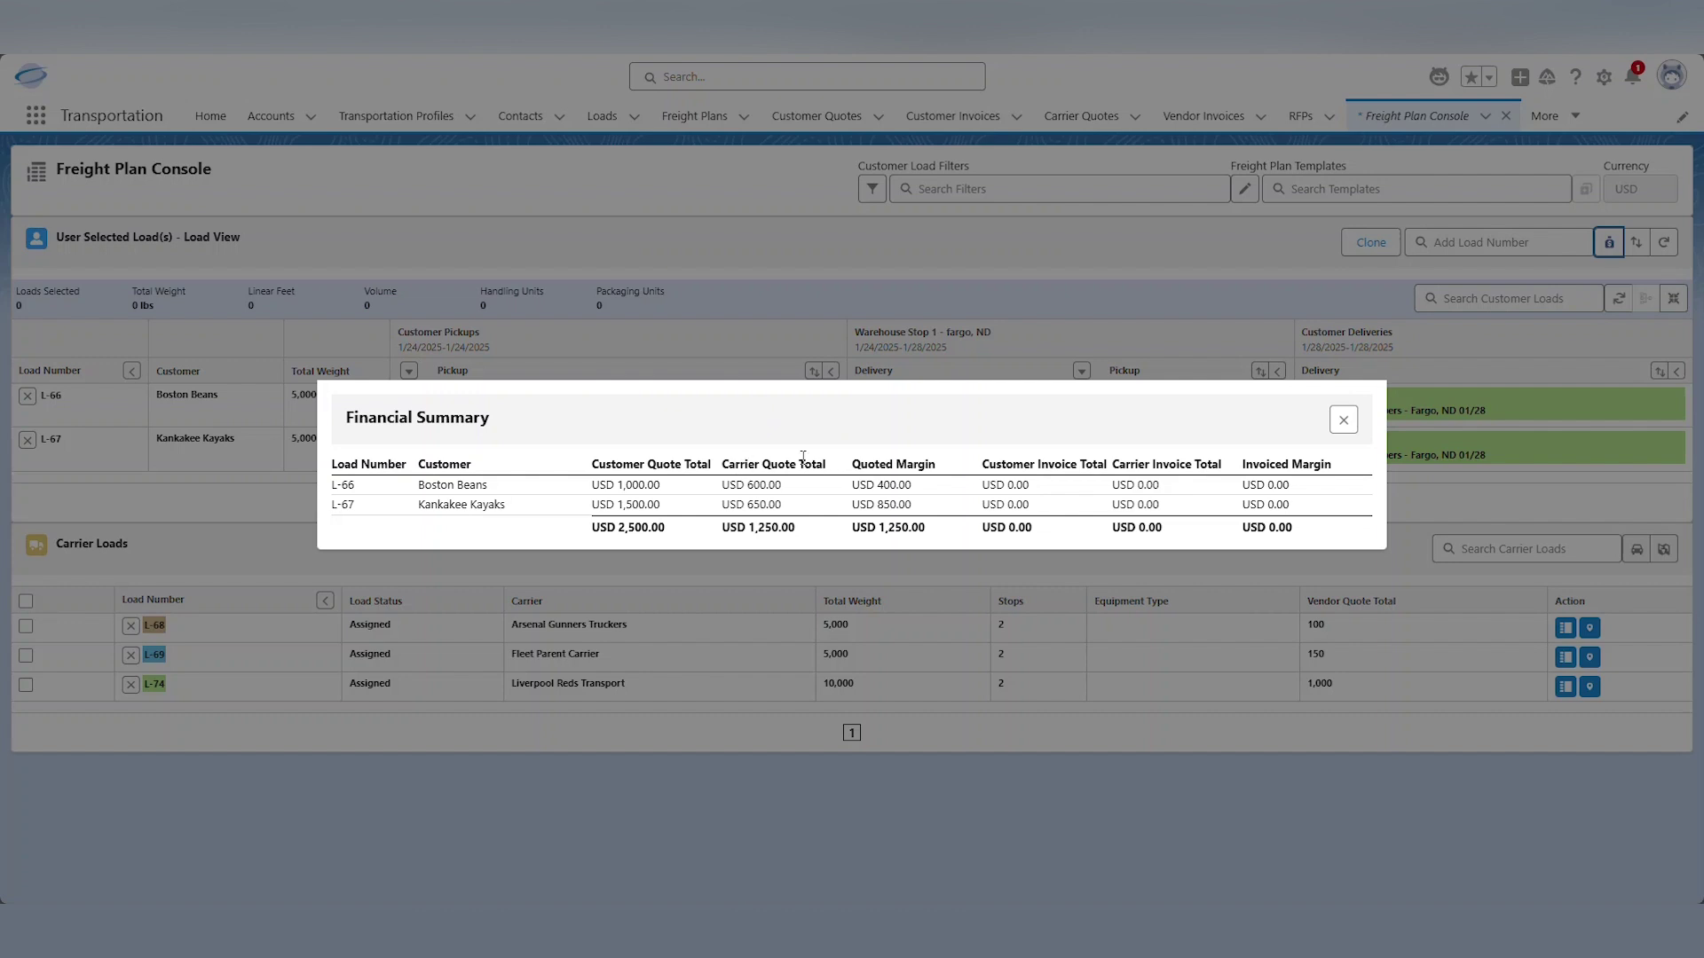
{"action": "left_click_drag", "start_coordinate": [781, 485], "coordinate": [745, 504]}
{"action": "left_click", "coordinate": [834, 445]}
{"action": "left_click", "coordinate": [1343, 424]}
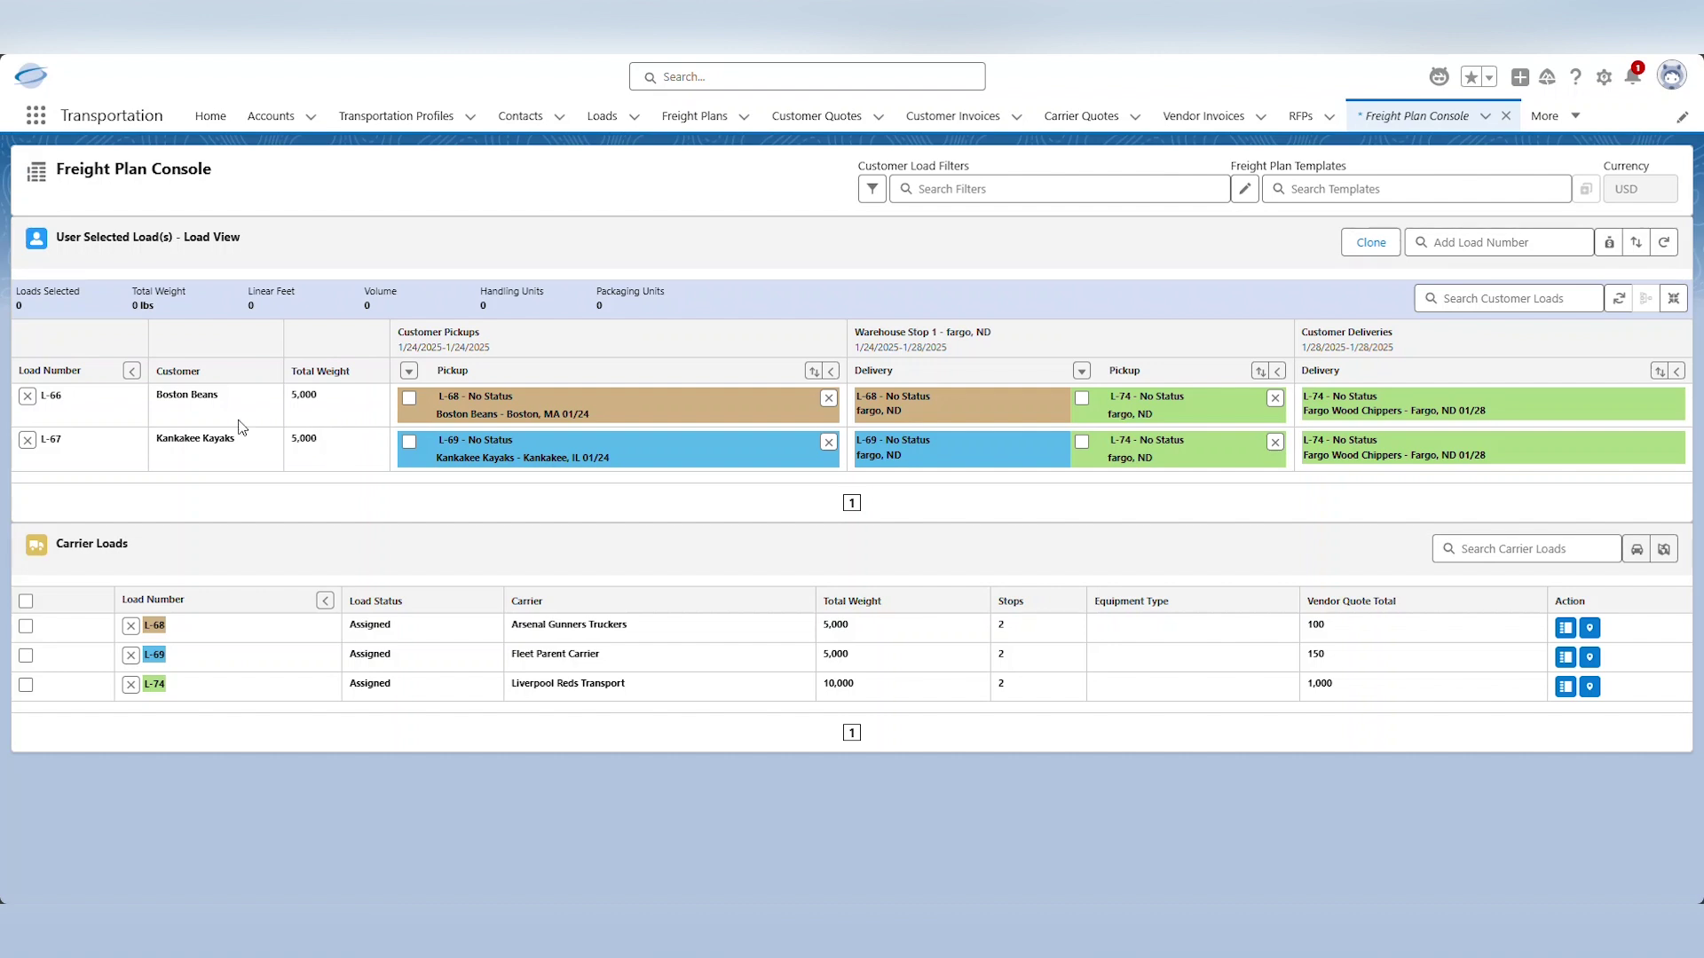
Open load L-66, set the weight of Item 1 to 3000 lbs and save it, and refresh the carrier loads' mileage in the Freight Plan Console
{"action": "left_click", "coordinate": [52, 400]}
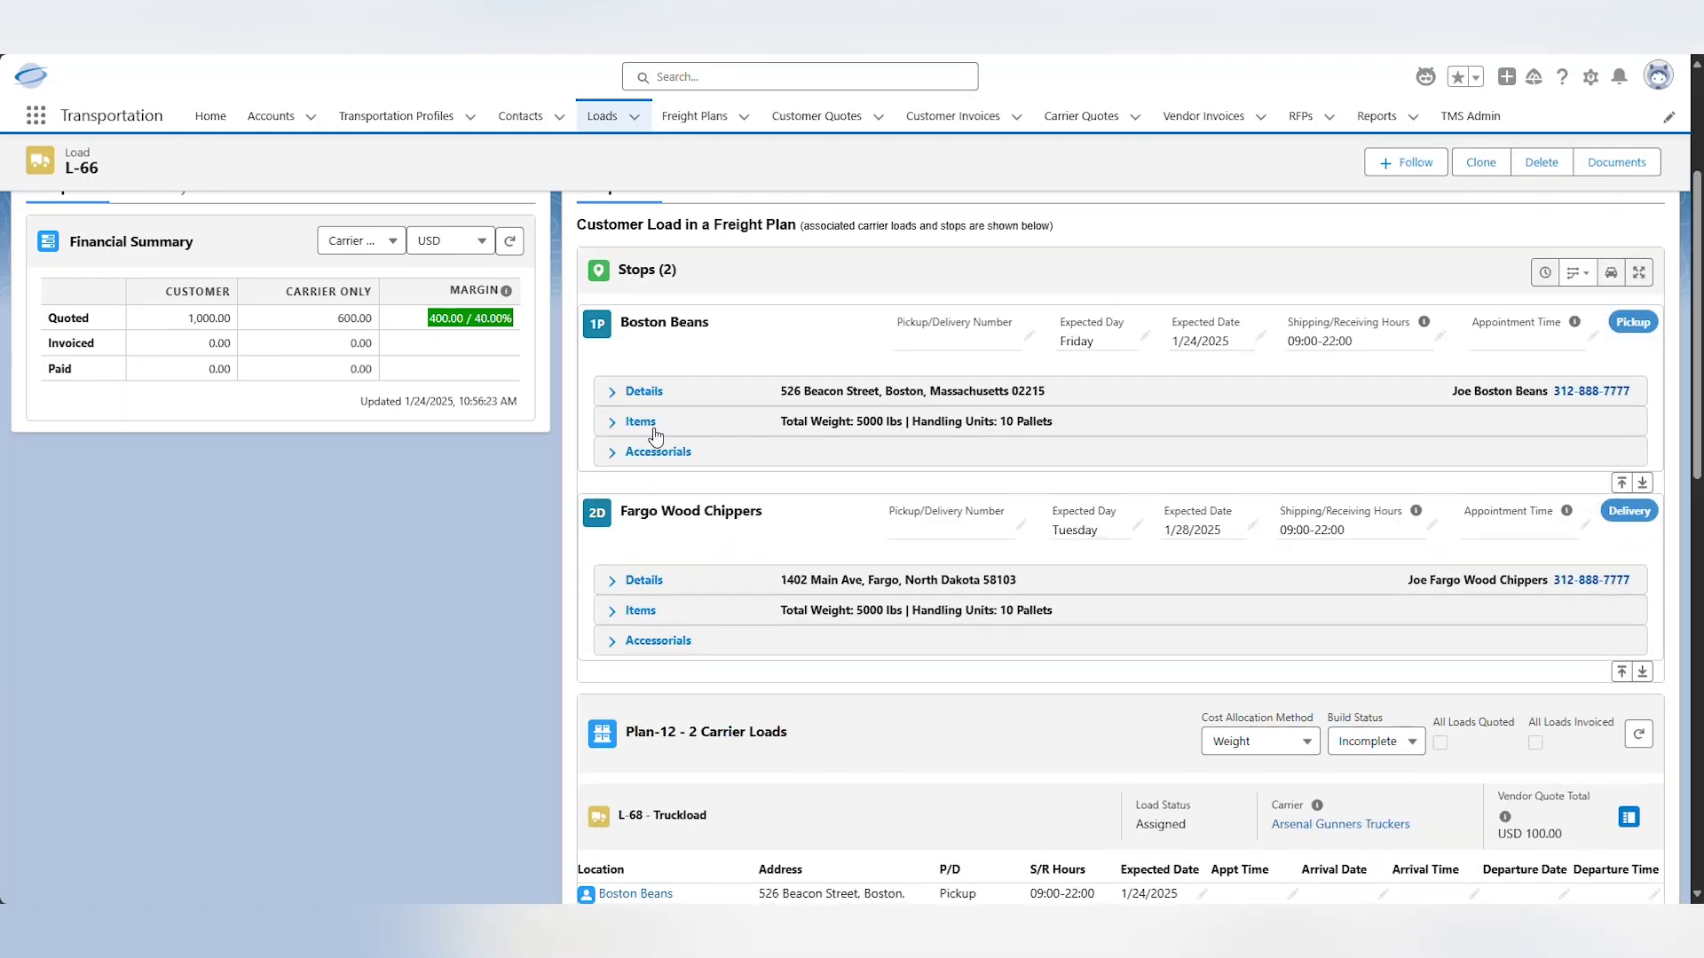
{"action": "left_click", "coordinate": [653, 430]}
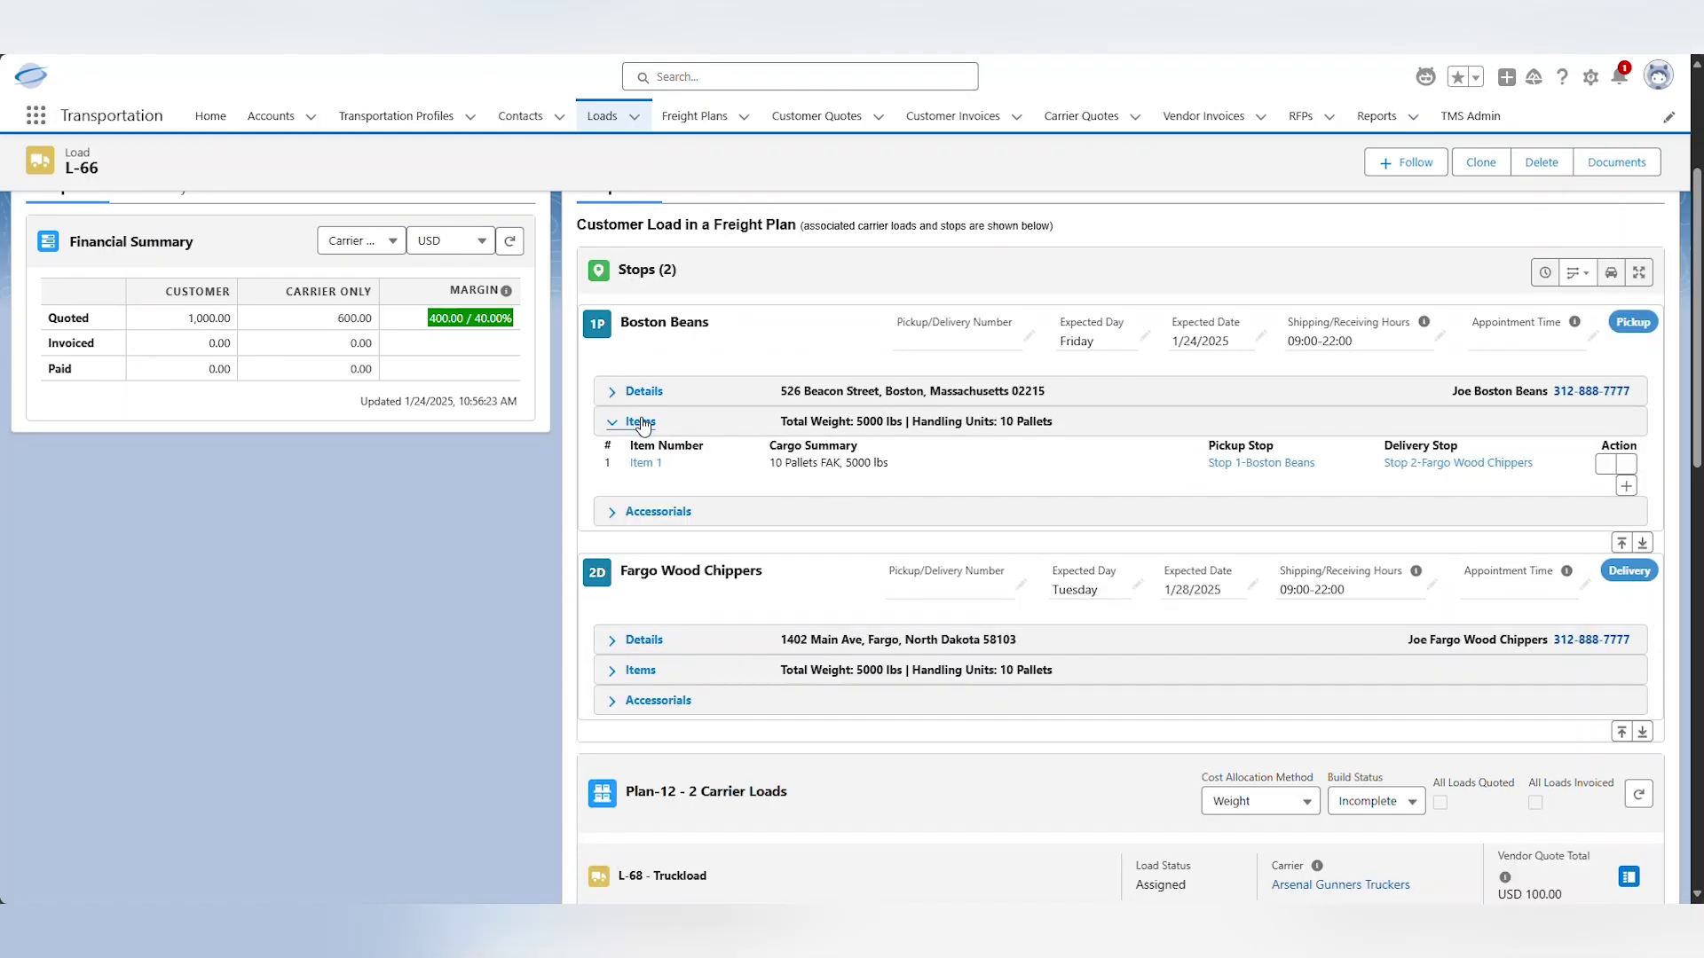
{"action": "left_click", "coordinate": [1605, 465]}
{"action": "left_click", "coordinate": [730, 609]}
{"action": "double_click", "coordinate": [730, 610]}
{"action": "type", "text": "300"}
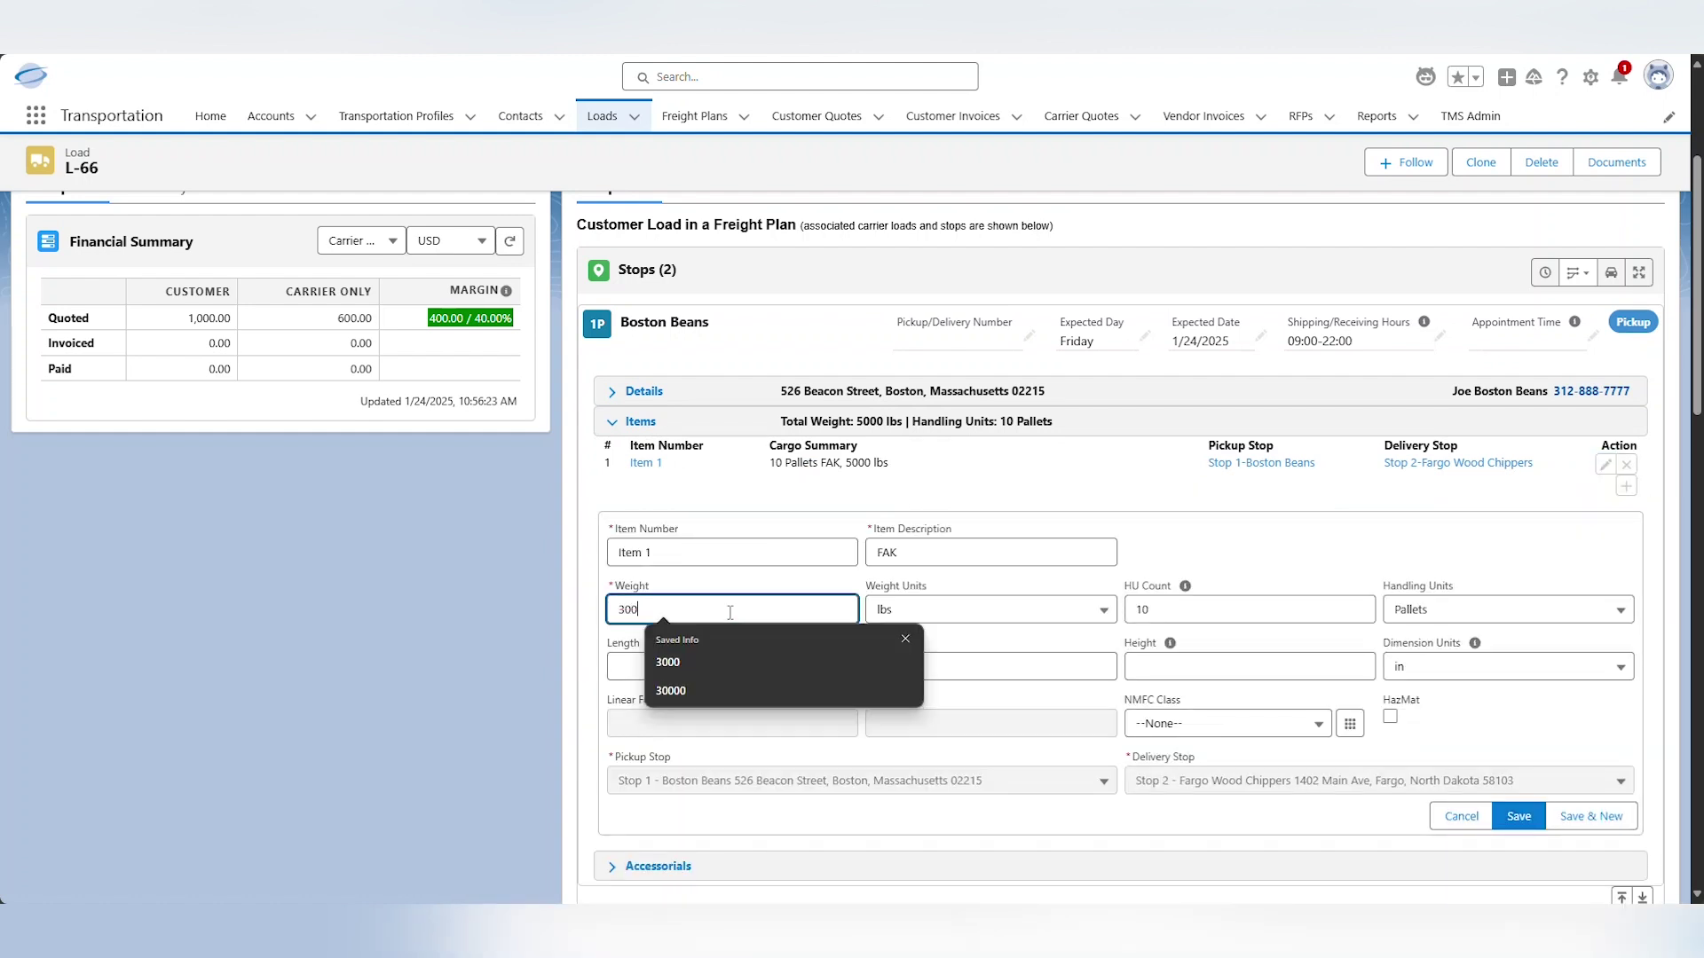
{"action": "type", "text": "0"}
{"action": "left_click", "coordinate": [1517, 818]}
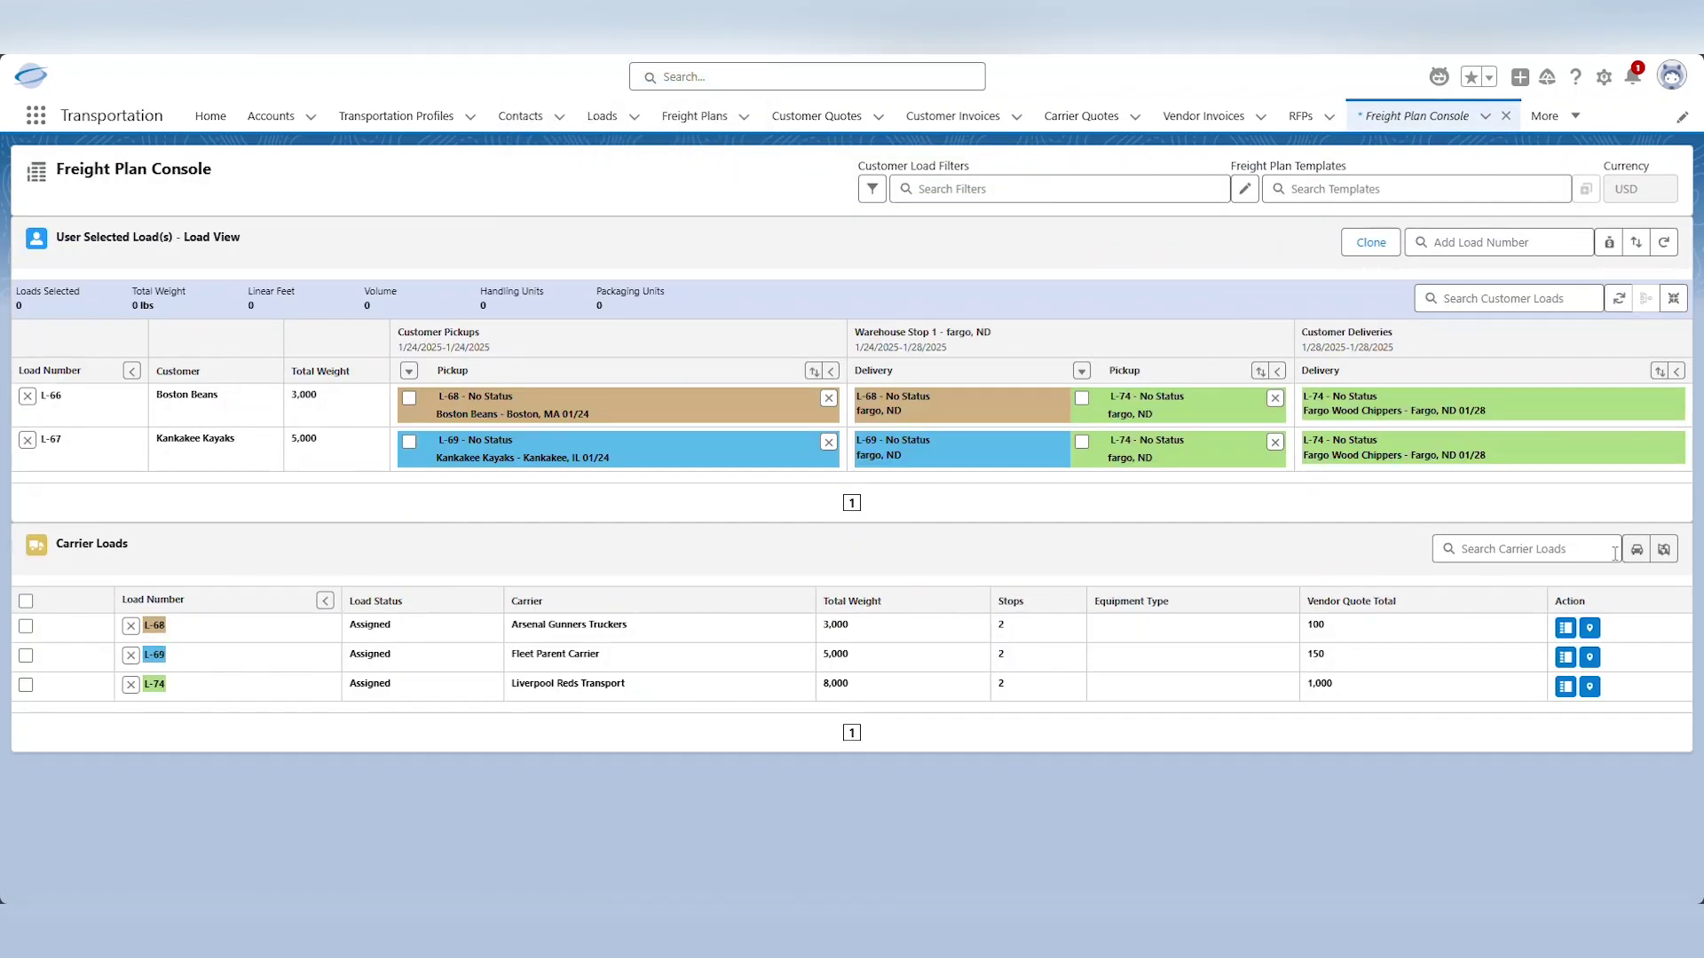
{"action": "left_click", "coordinate": [1636, 550]}
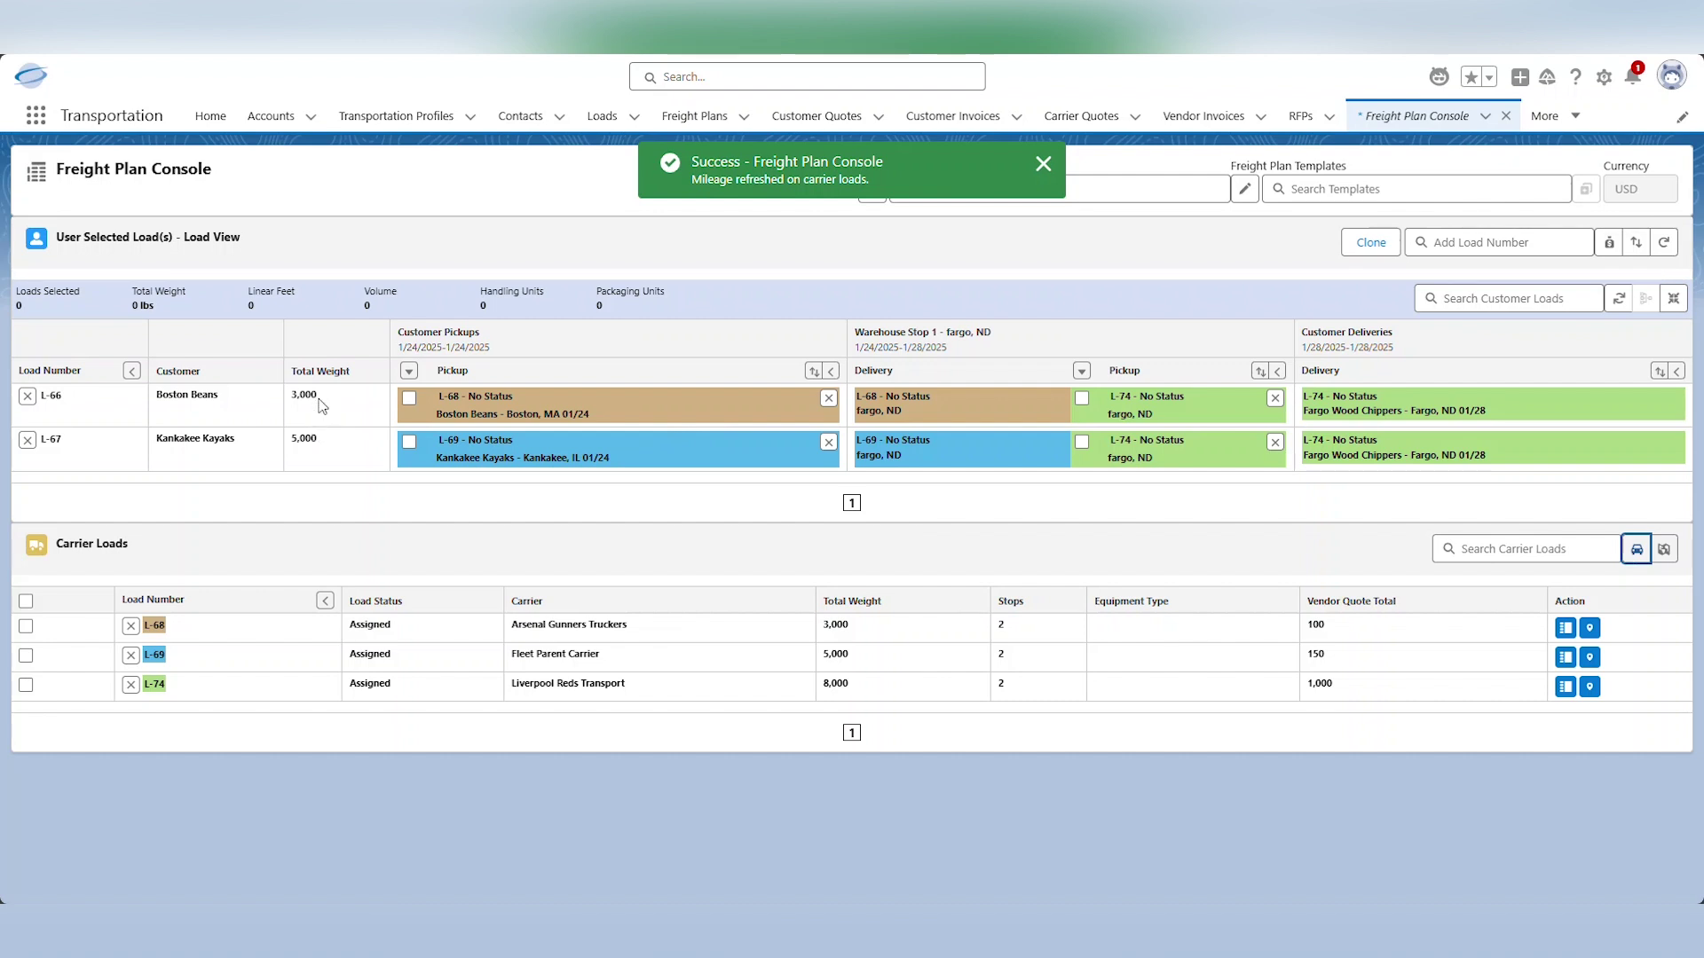
Check the total weights of L-66 and L-67 and review their reallocated carrier costs in the Financial Summary
{"action": "left_click_drag", "start_coordinate": [320, 396], "coordinate": [336, 451]}
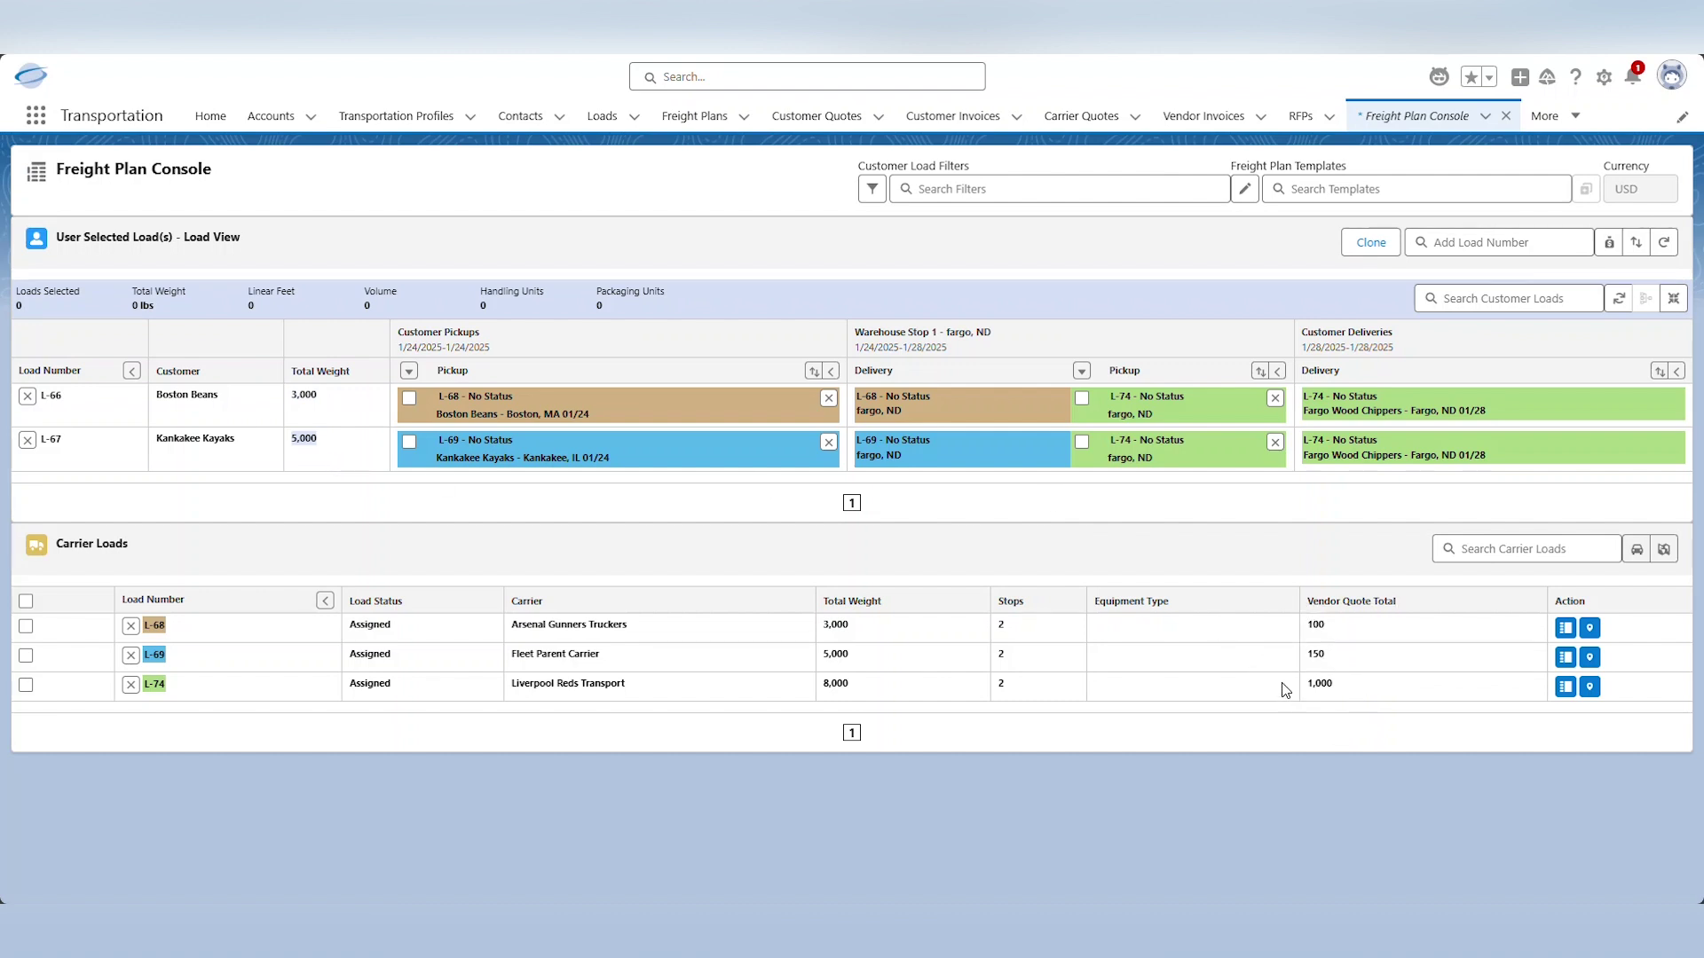
{"action": "left_click", "coordinate": [520, 517]}
{"action": "left_click", "coordinate": [1608, 243]}
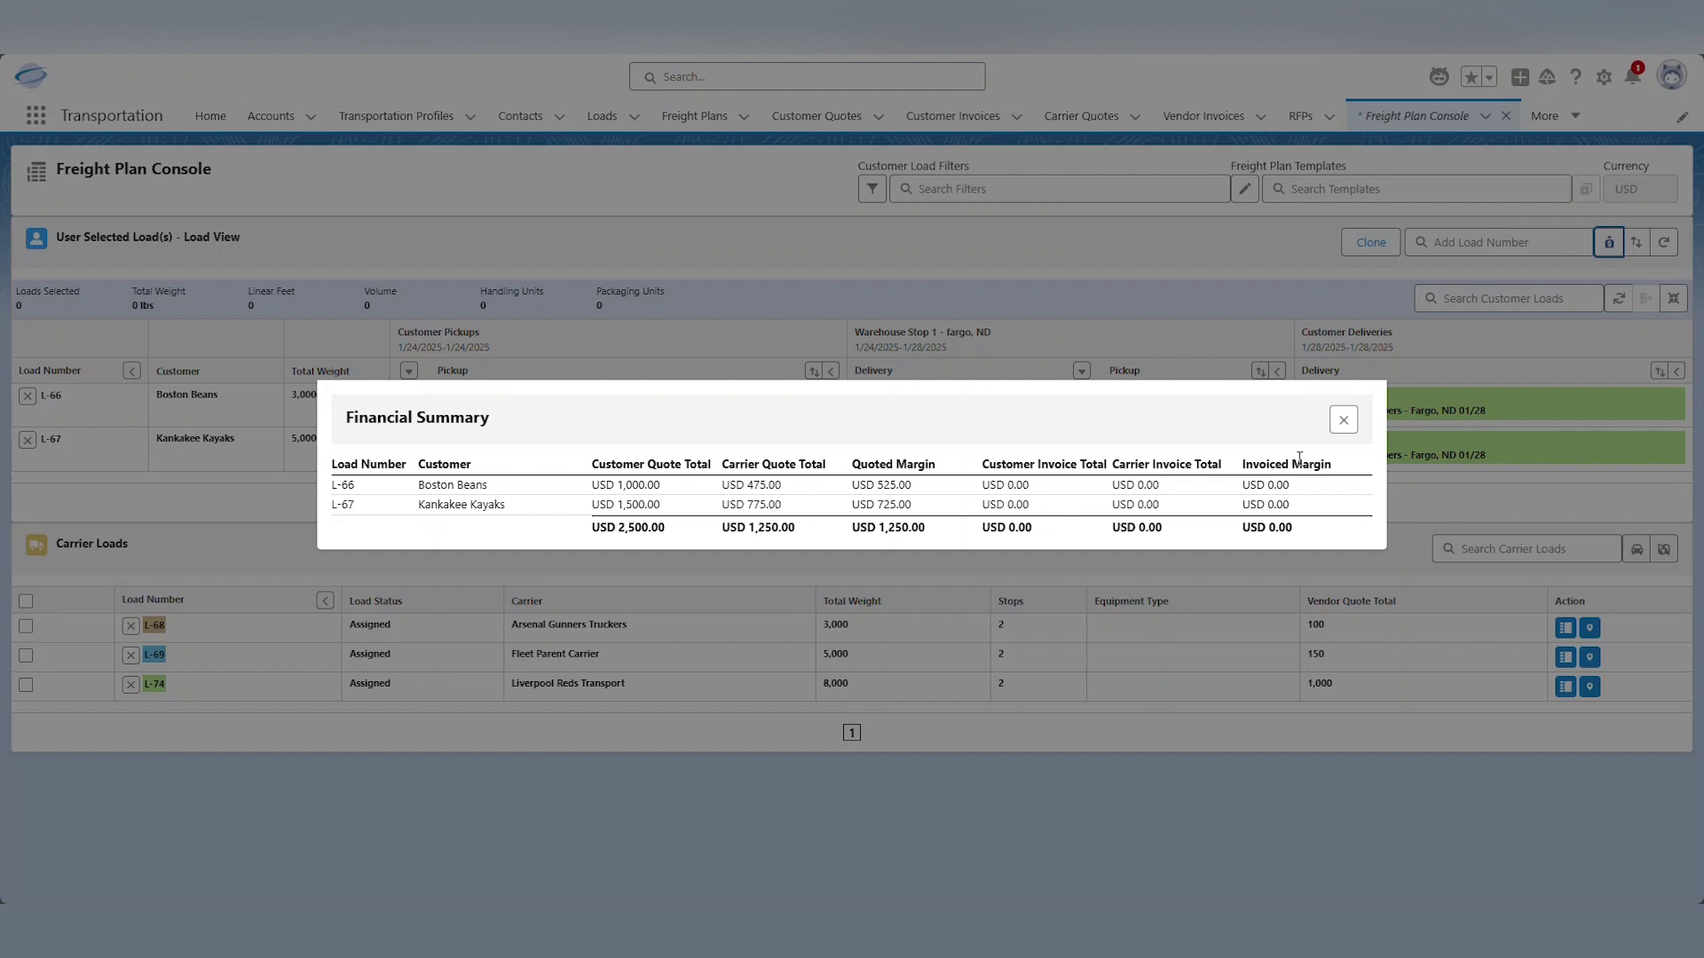
{"action": "left_click", "coordinate": [1344, 422]}
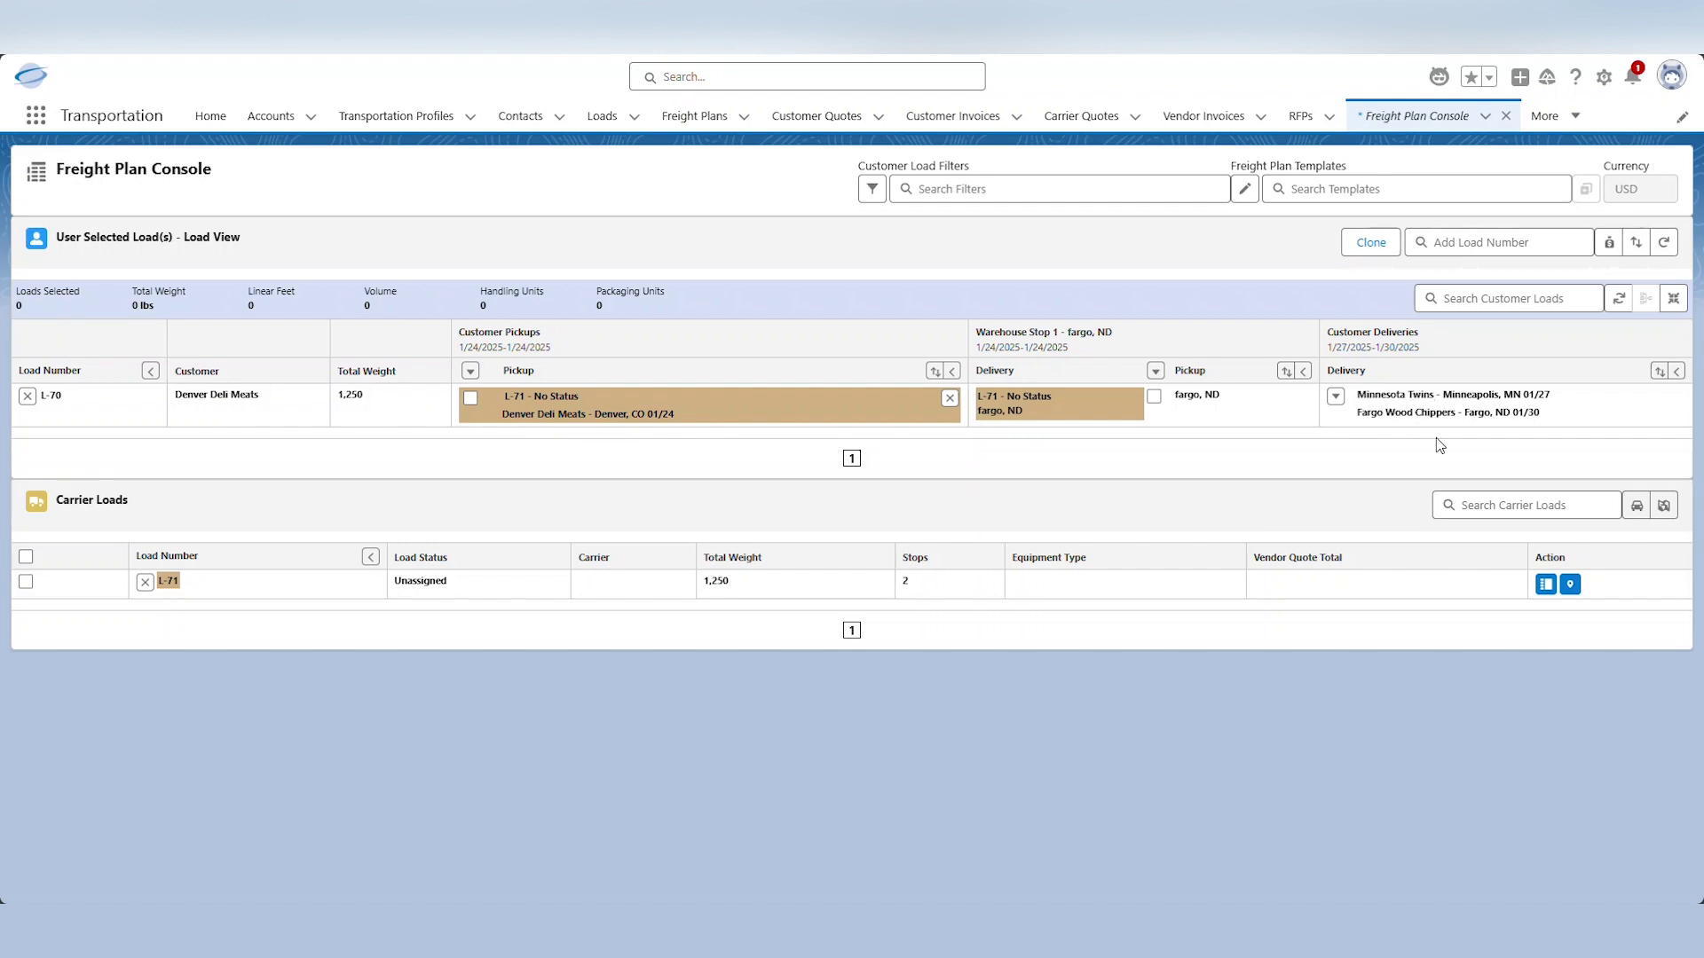
Check the two customer deliveries of load L-70 and switch the selected loads to Line Item View
{"action": "left_click_drag", "start_coordinate": [1364, 395], "coordinate": [1462, 417]}
{"action": "left_click", "coordinate": [1165, 452]}
{"action": "left_click", "coordinate": [1615, 306]}
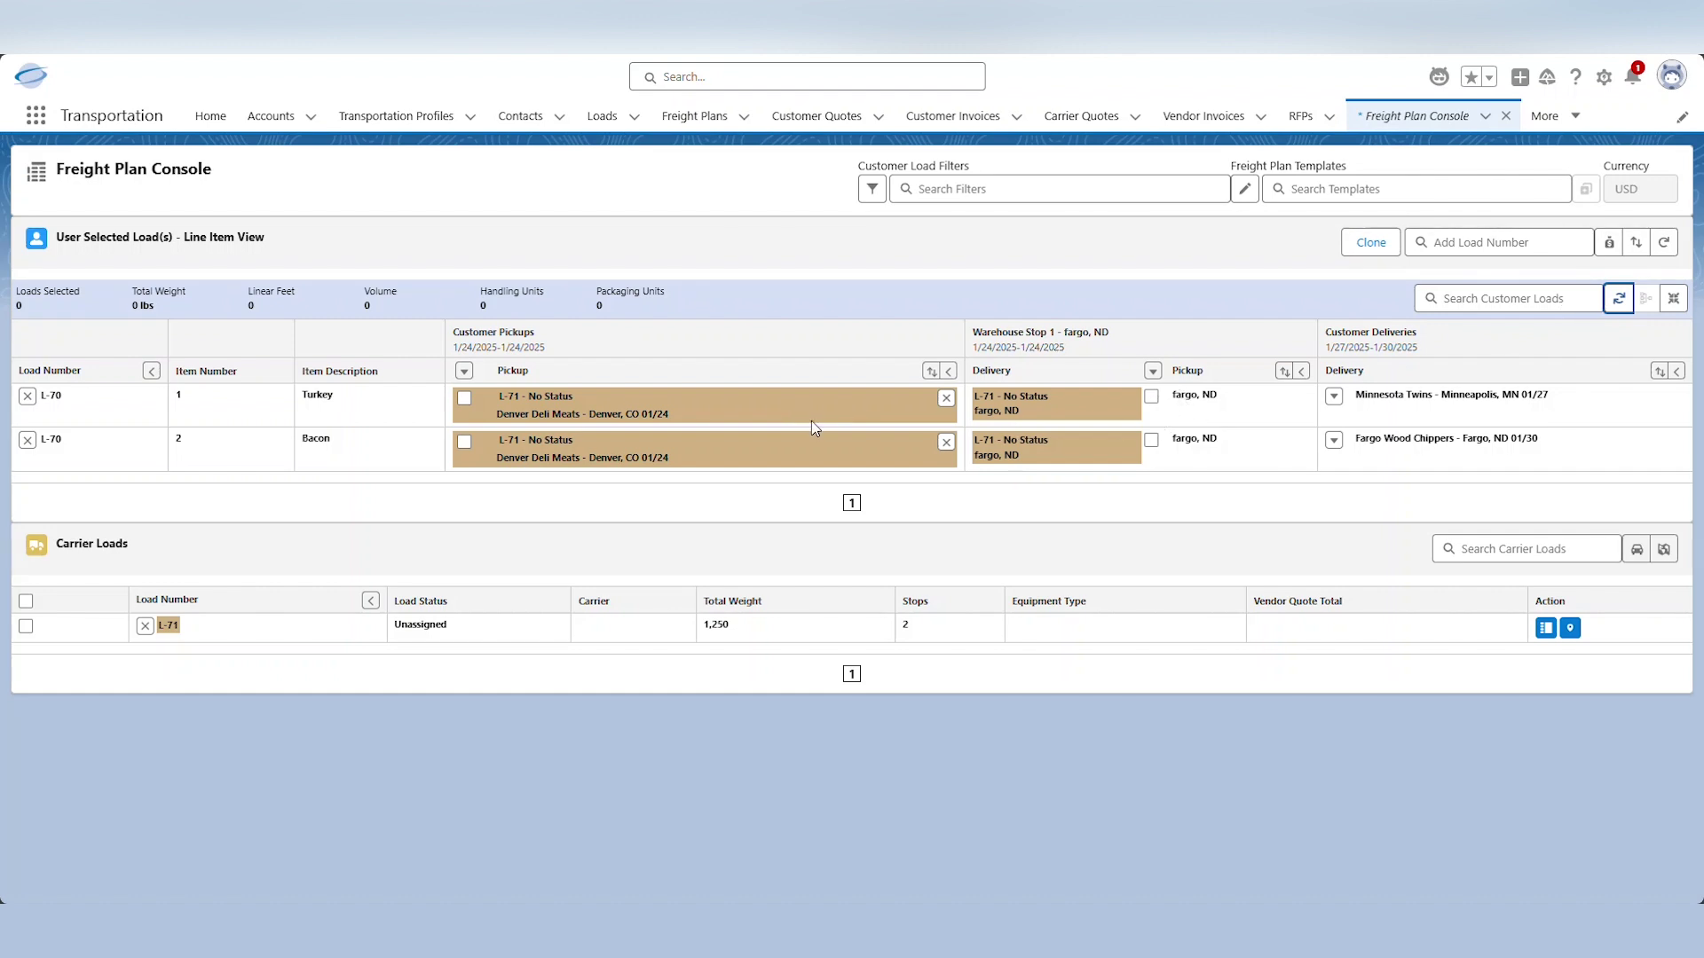
Create a new Truckload carrier load for the Turkey item of L-70 from the Fargo warehouse to Minnesota Twins in Minneapolis
{"action": "left_click", "coordinate": [1151, 396]}
{"action": "left_click", "coordinate": [1334, 397]}
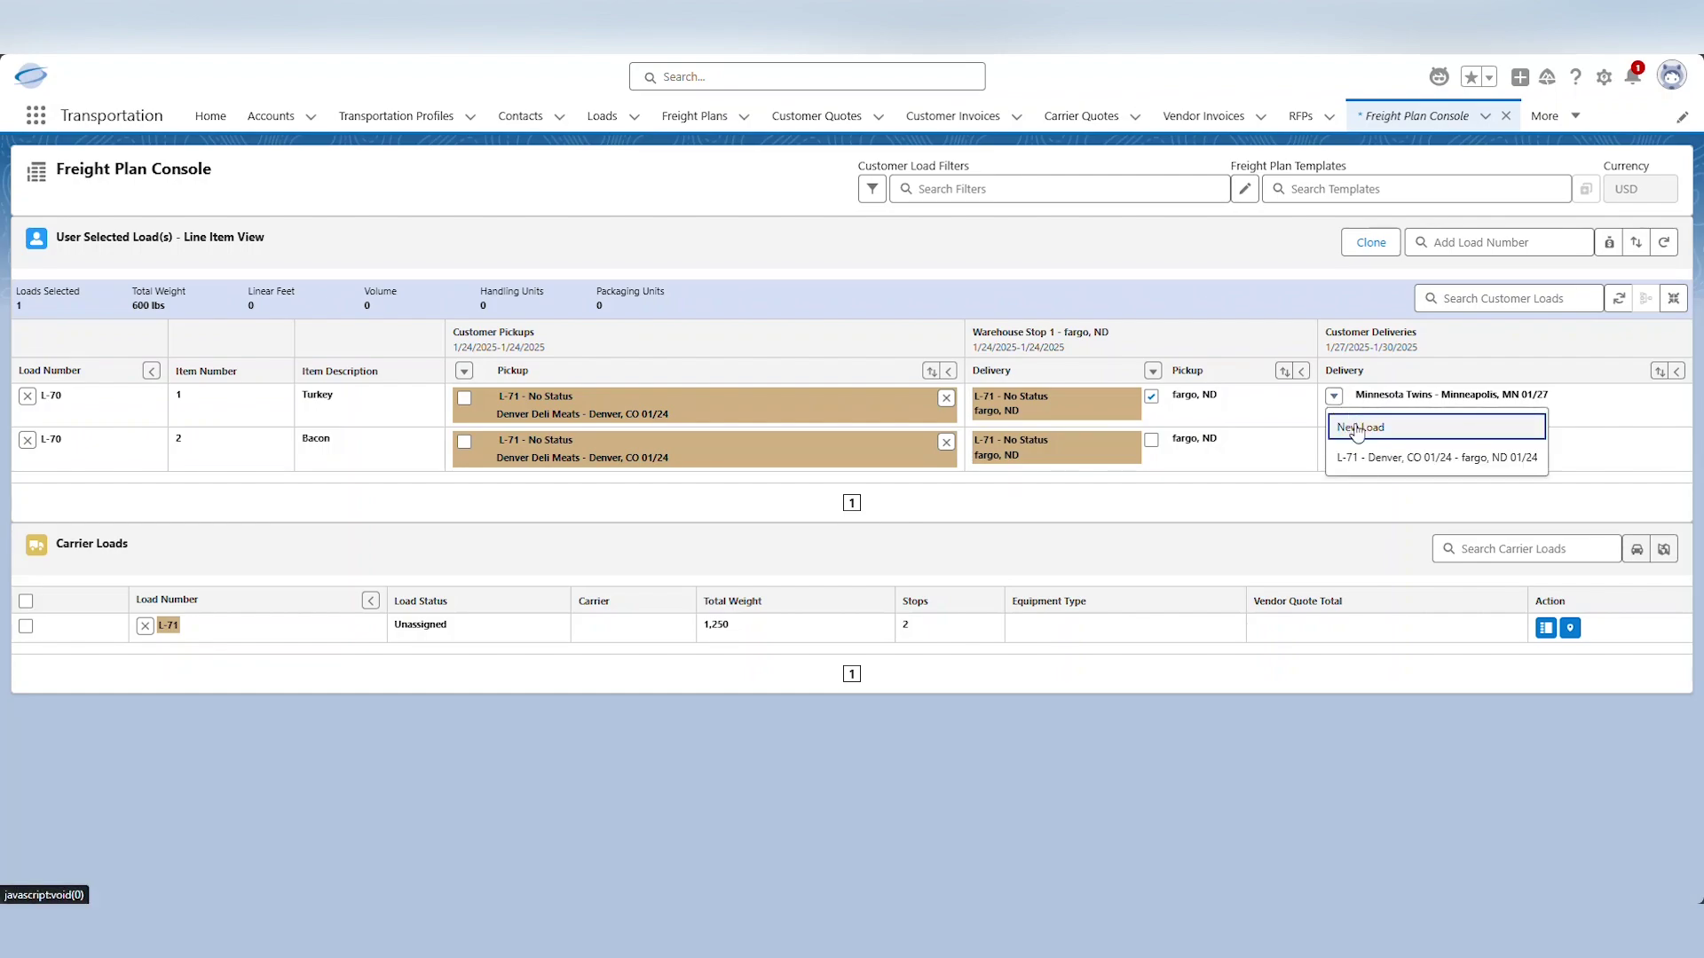
{"action": "left_click", "coordinate": [1354, 427]}
{"action": "left_click", "coordinate": [643, 408]}
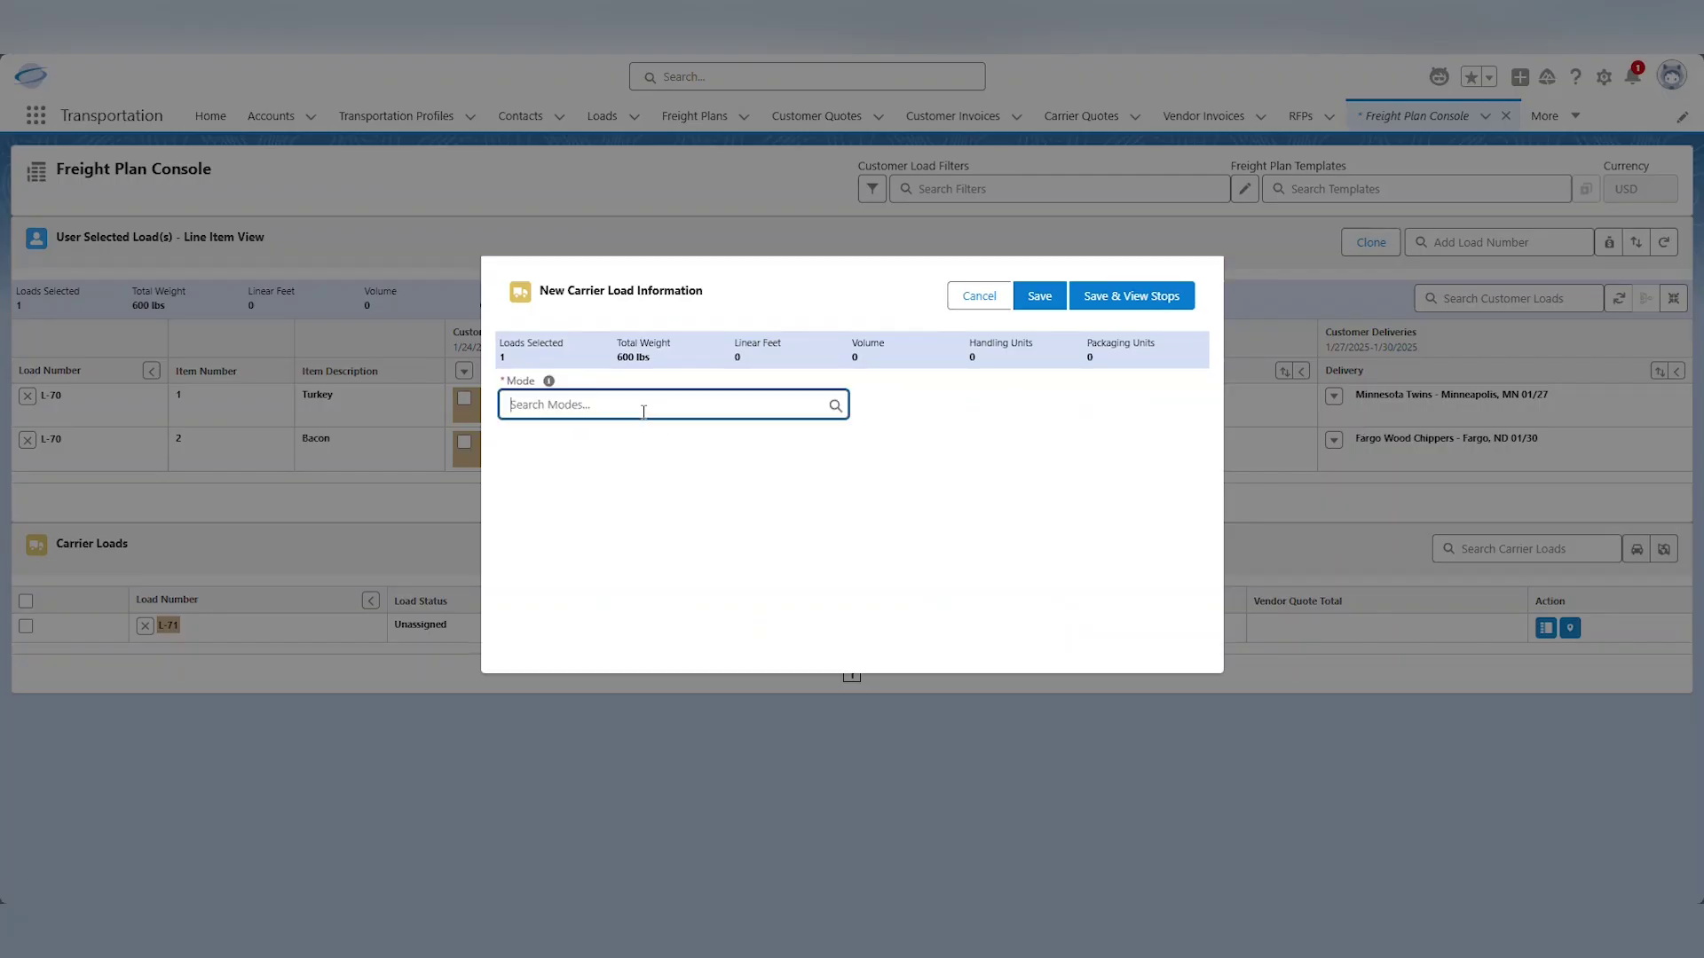
{"action": "type", "text": "truck"}
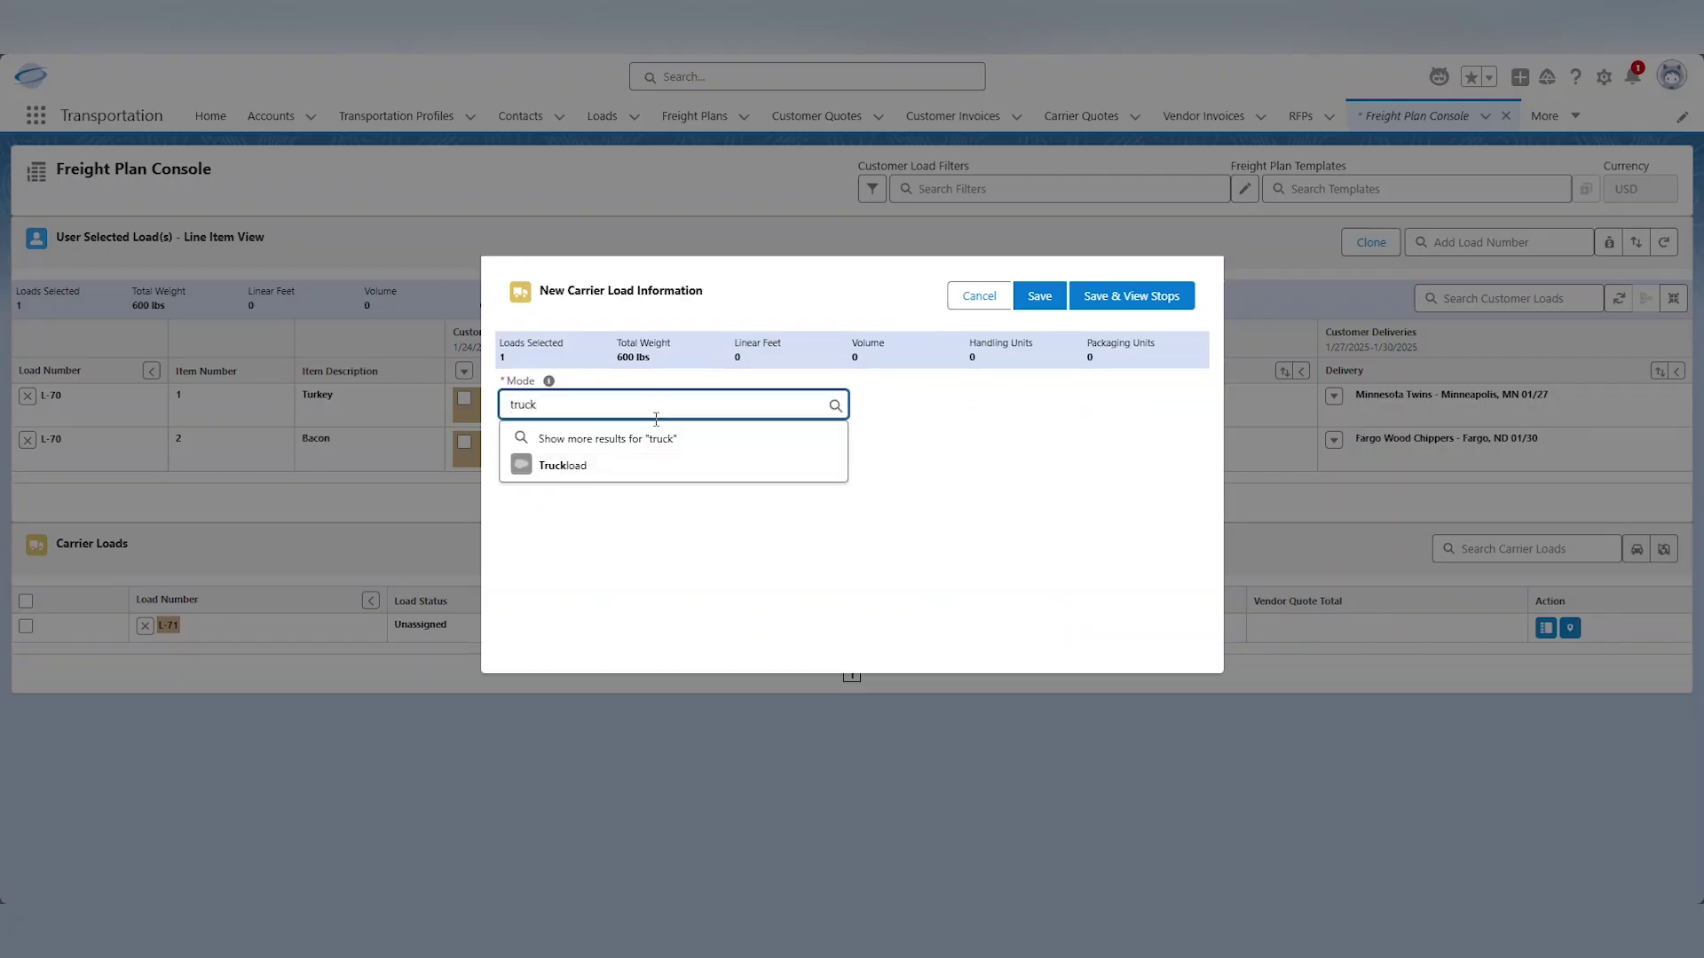
{"action": "left_click", "coordinate": [656, 470]}
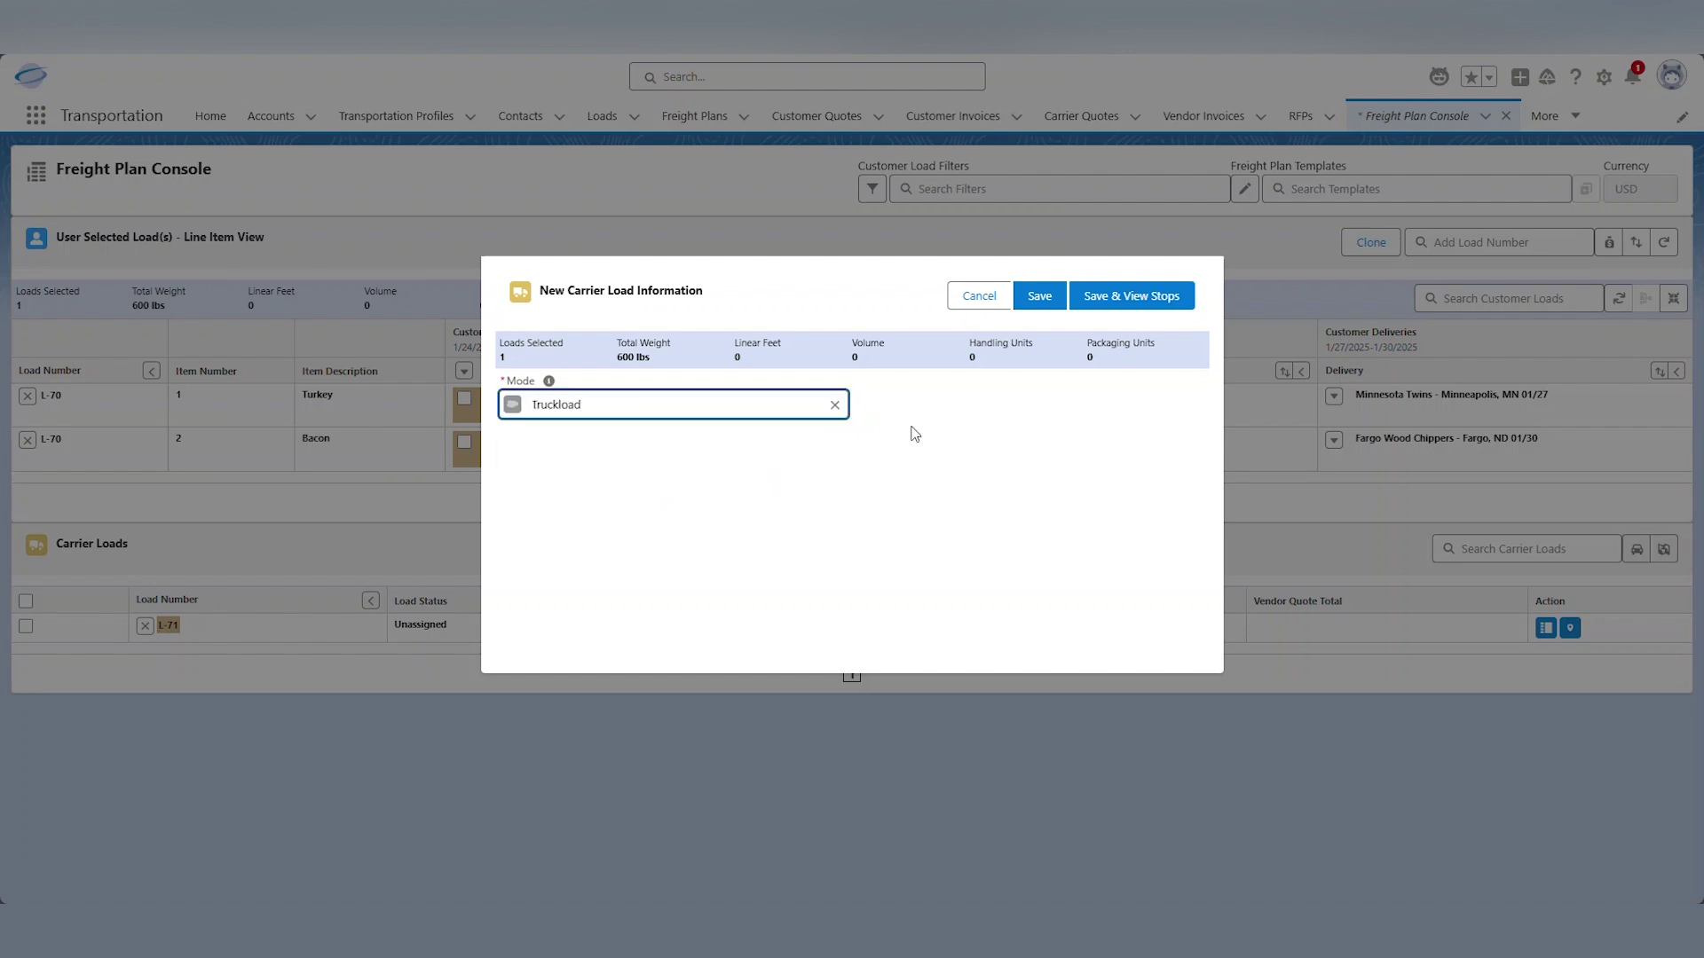
{"action": "left_click", "coordinate": [1031, 277]}
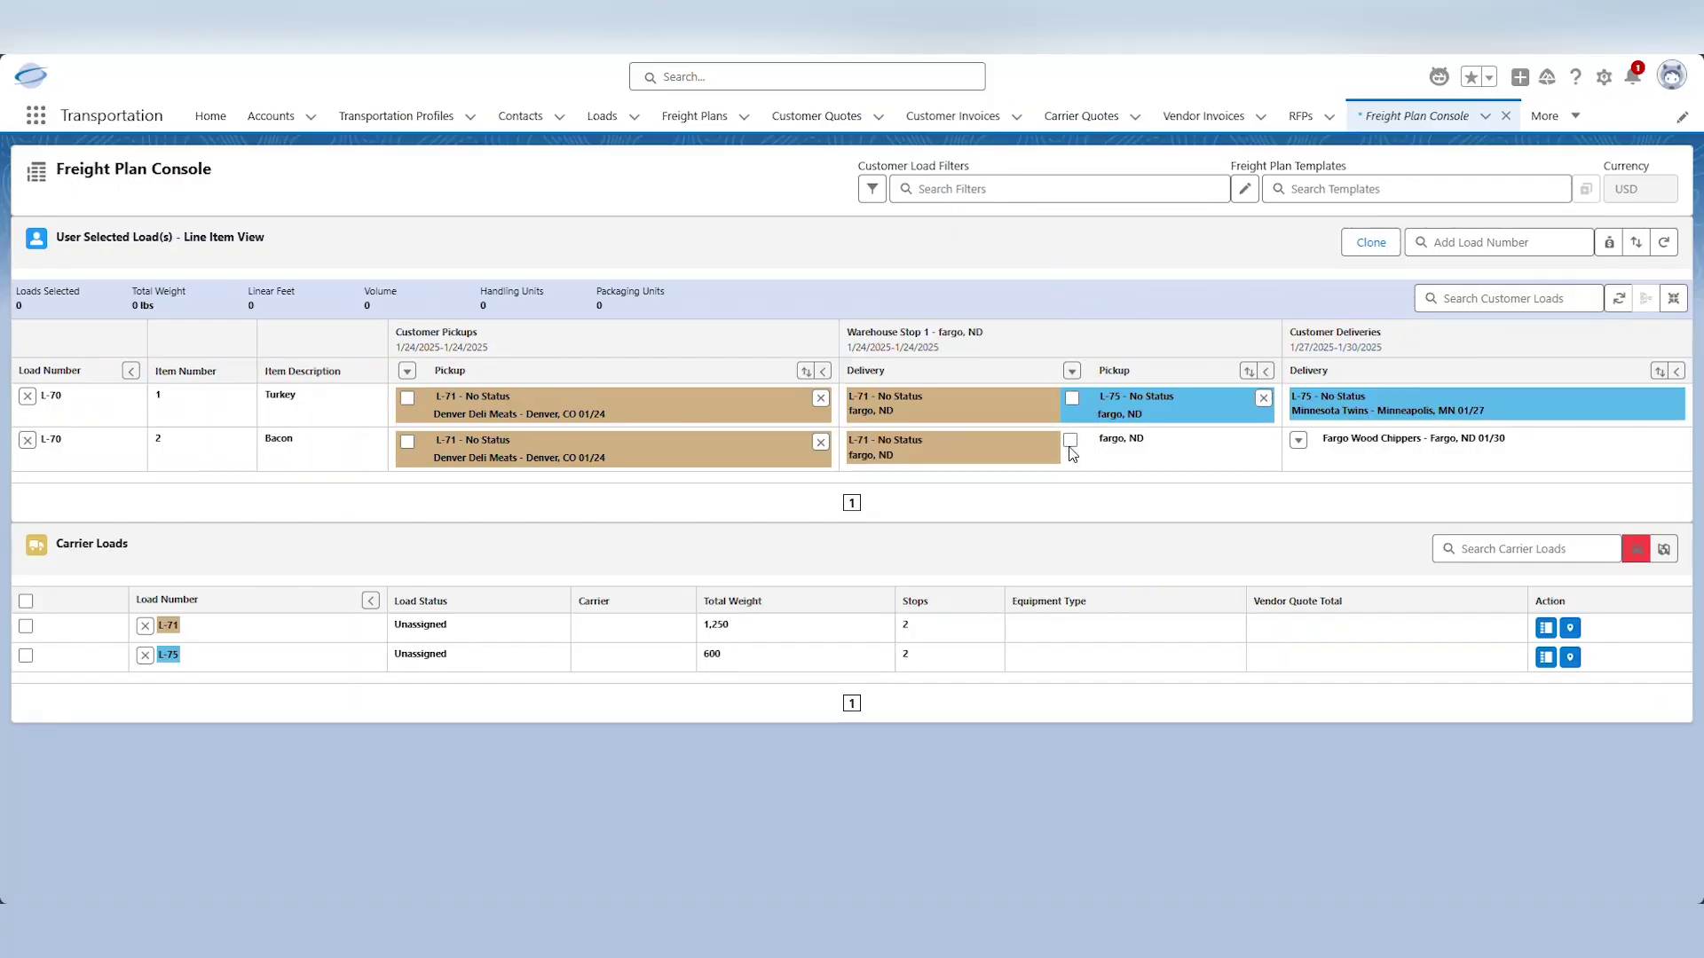
Create a new carrier load for the Bacon item from the Fargo warehouse to Fargo Wood Chippers, and refresh the carrier loads' mileage
{"action": "left_click", "coordinate": [1071, 442]}
{"action": "left_click", "coordinate": [1298, 440]}
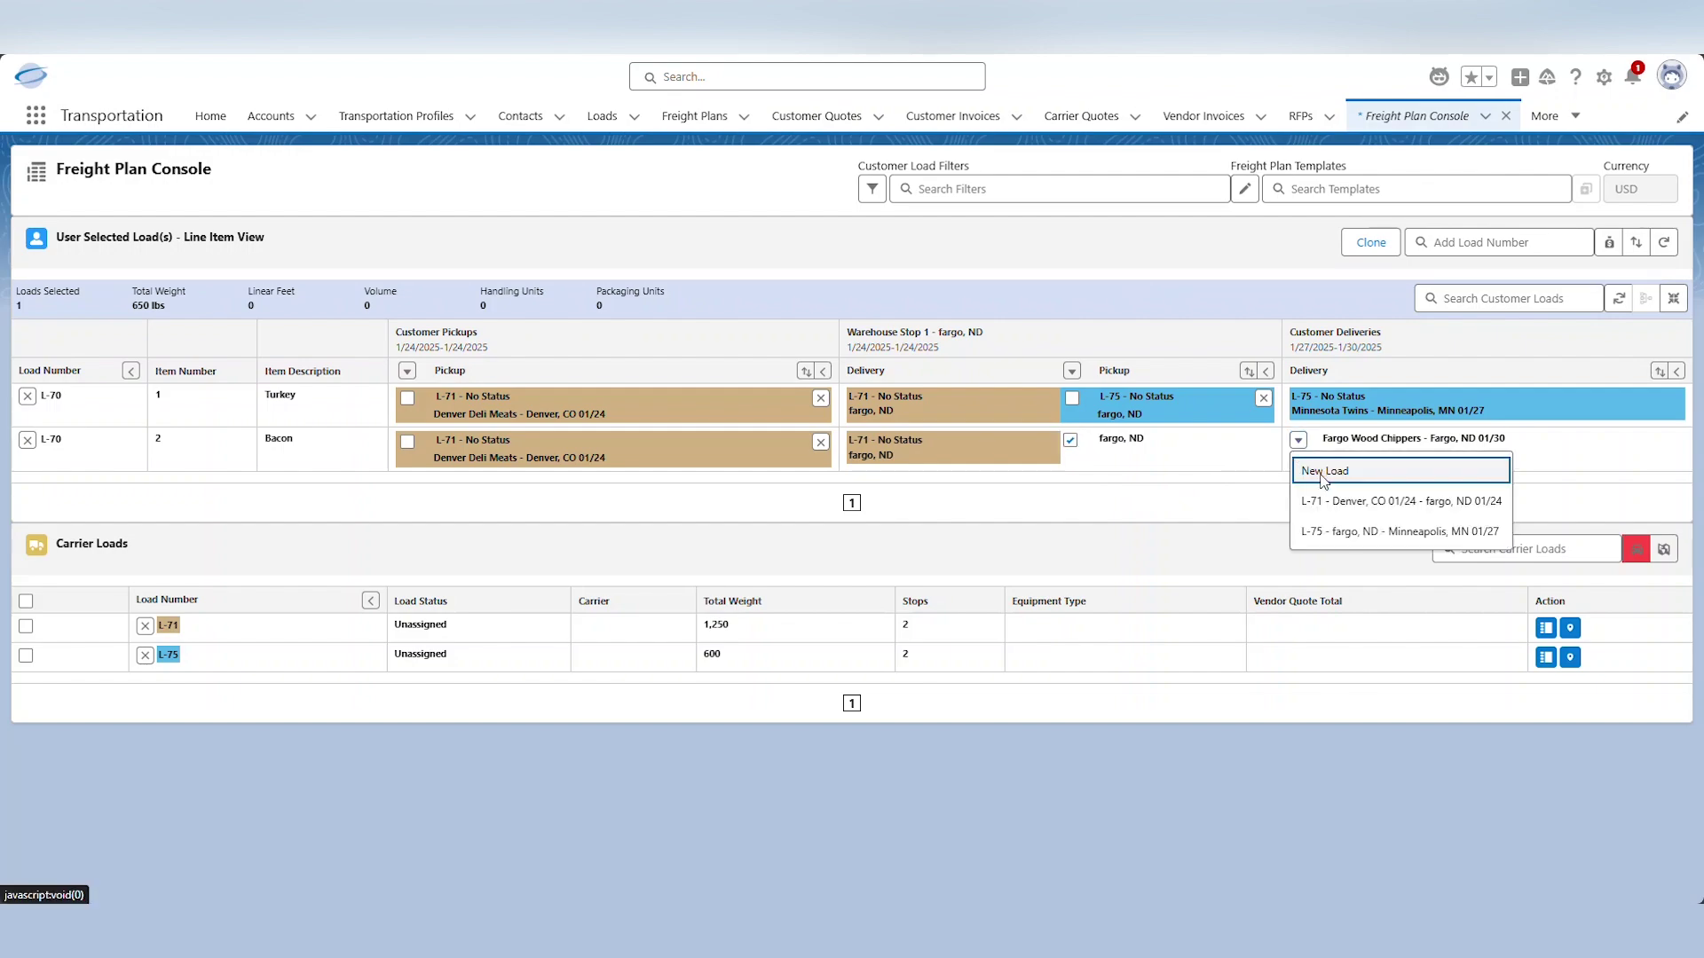
{"action": "left_click", "coordinate": [1318, 470]}
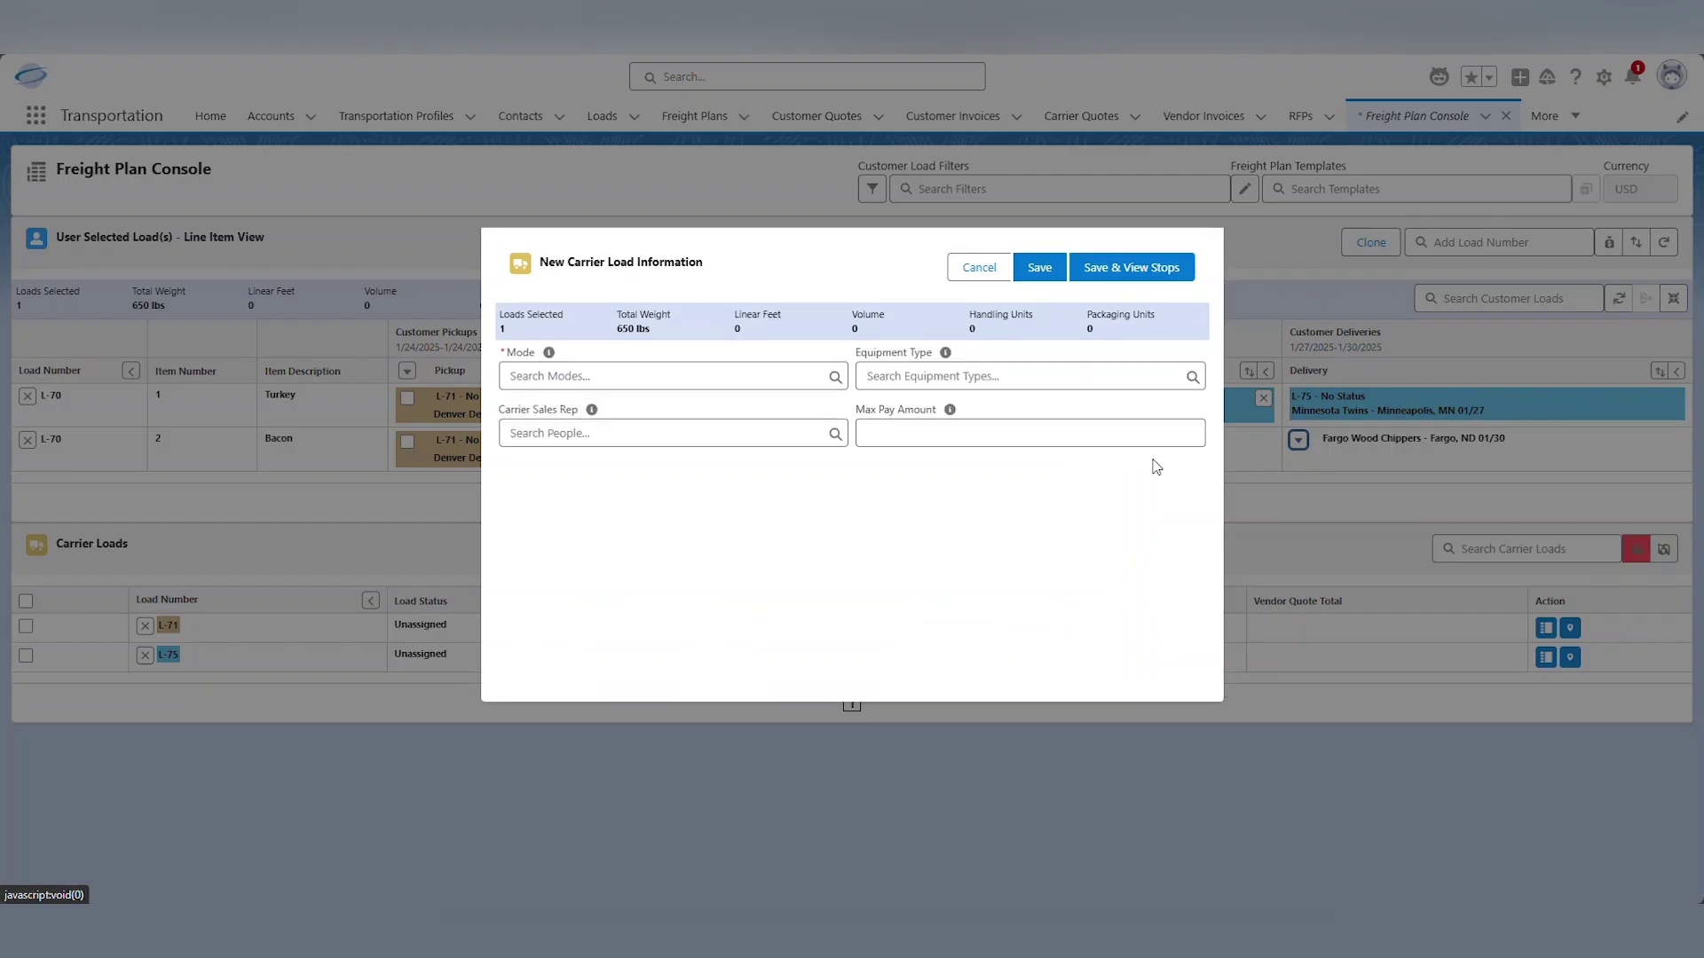
{"action": "left_click", "coordinate": [1038, 268]}
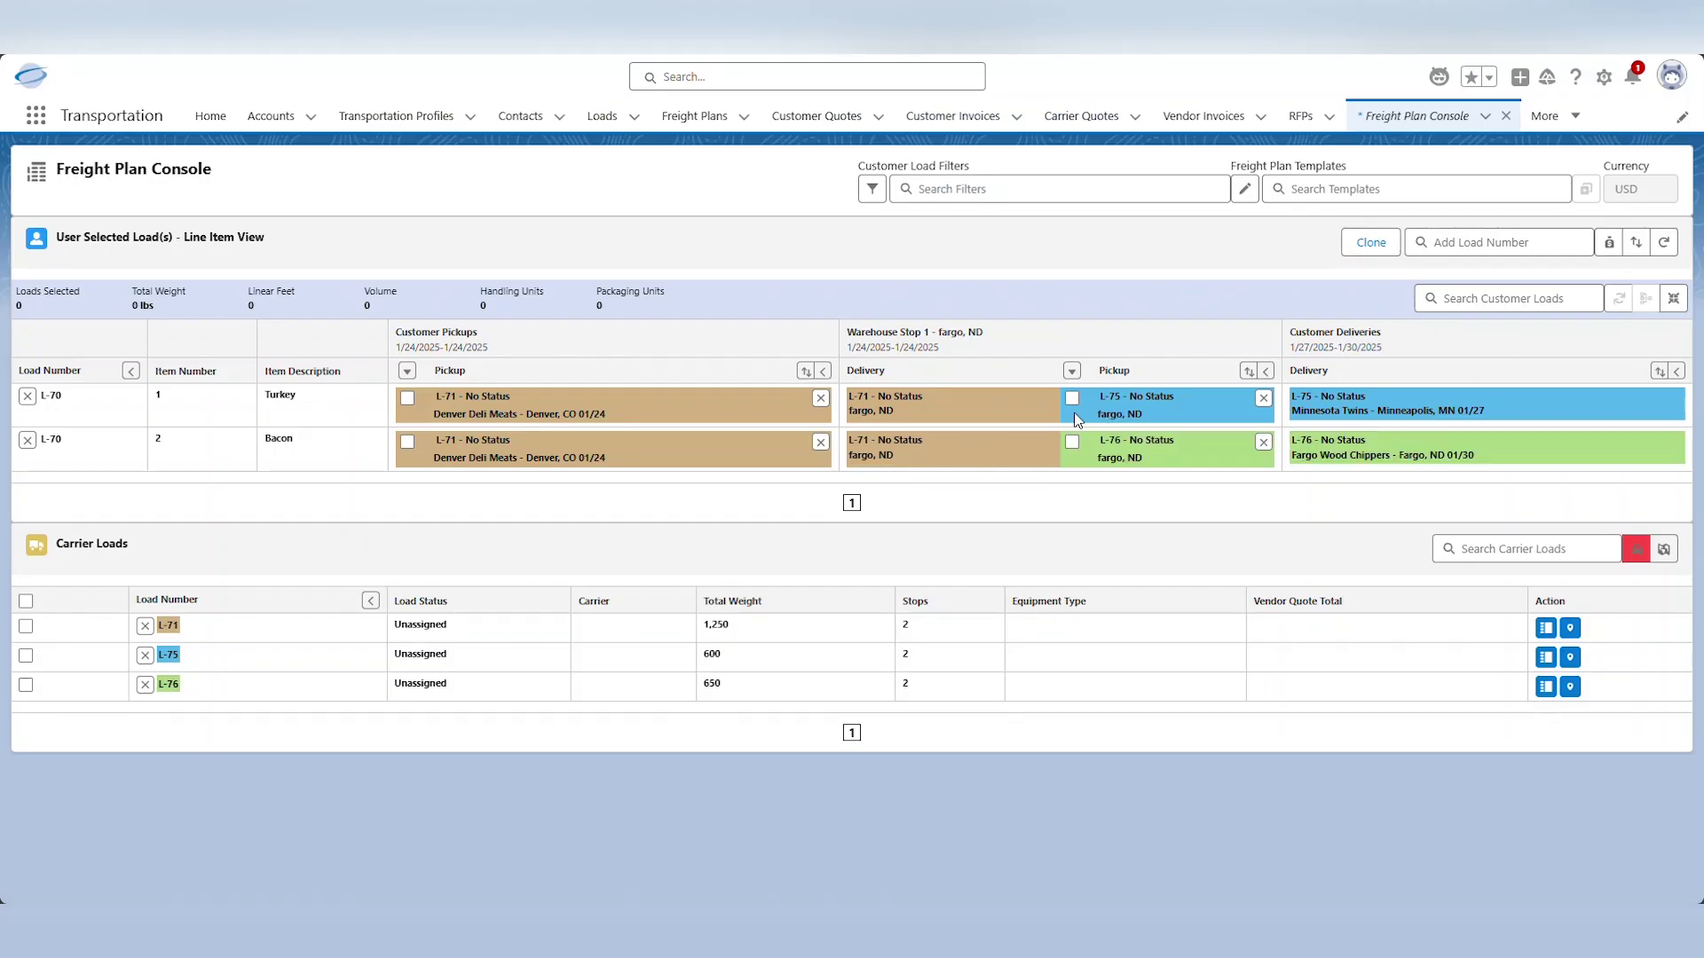
{"action": "left_click", "coordinate": [1639, 551]}
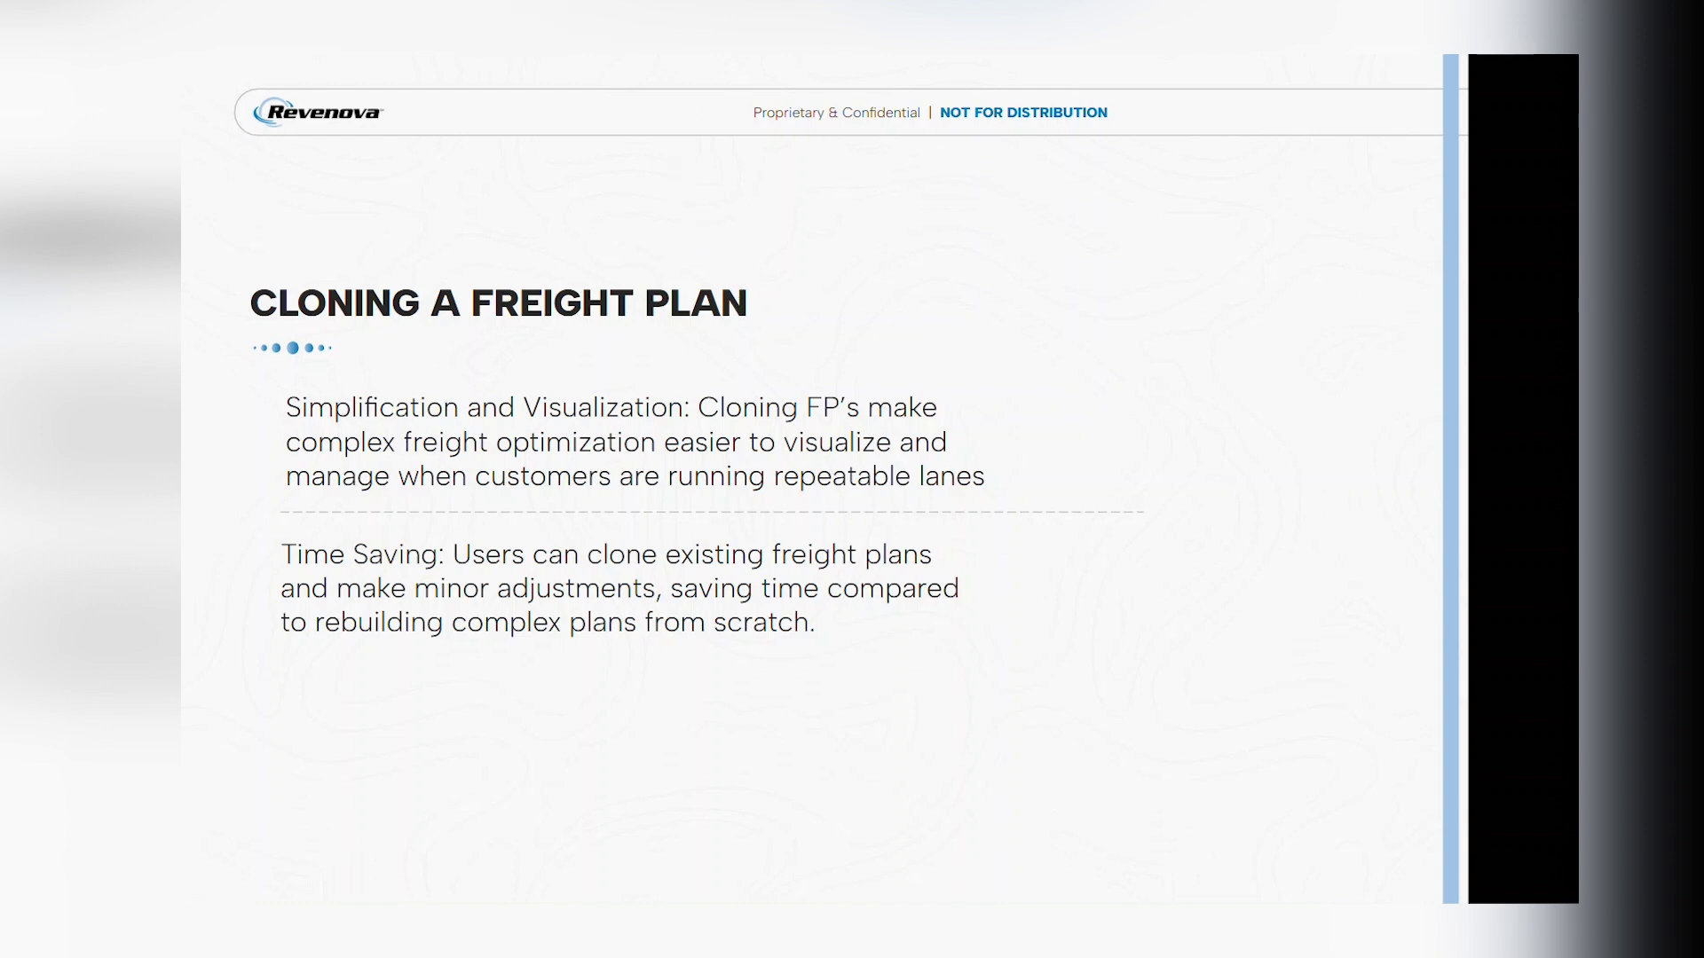
Clone the freight plan for the Turkey item of load L-70, including the customer and carrier quotes
{"action": "left_click", "coordinate": [710, 22]}
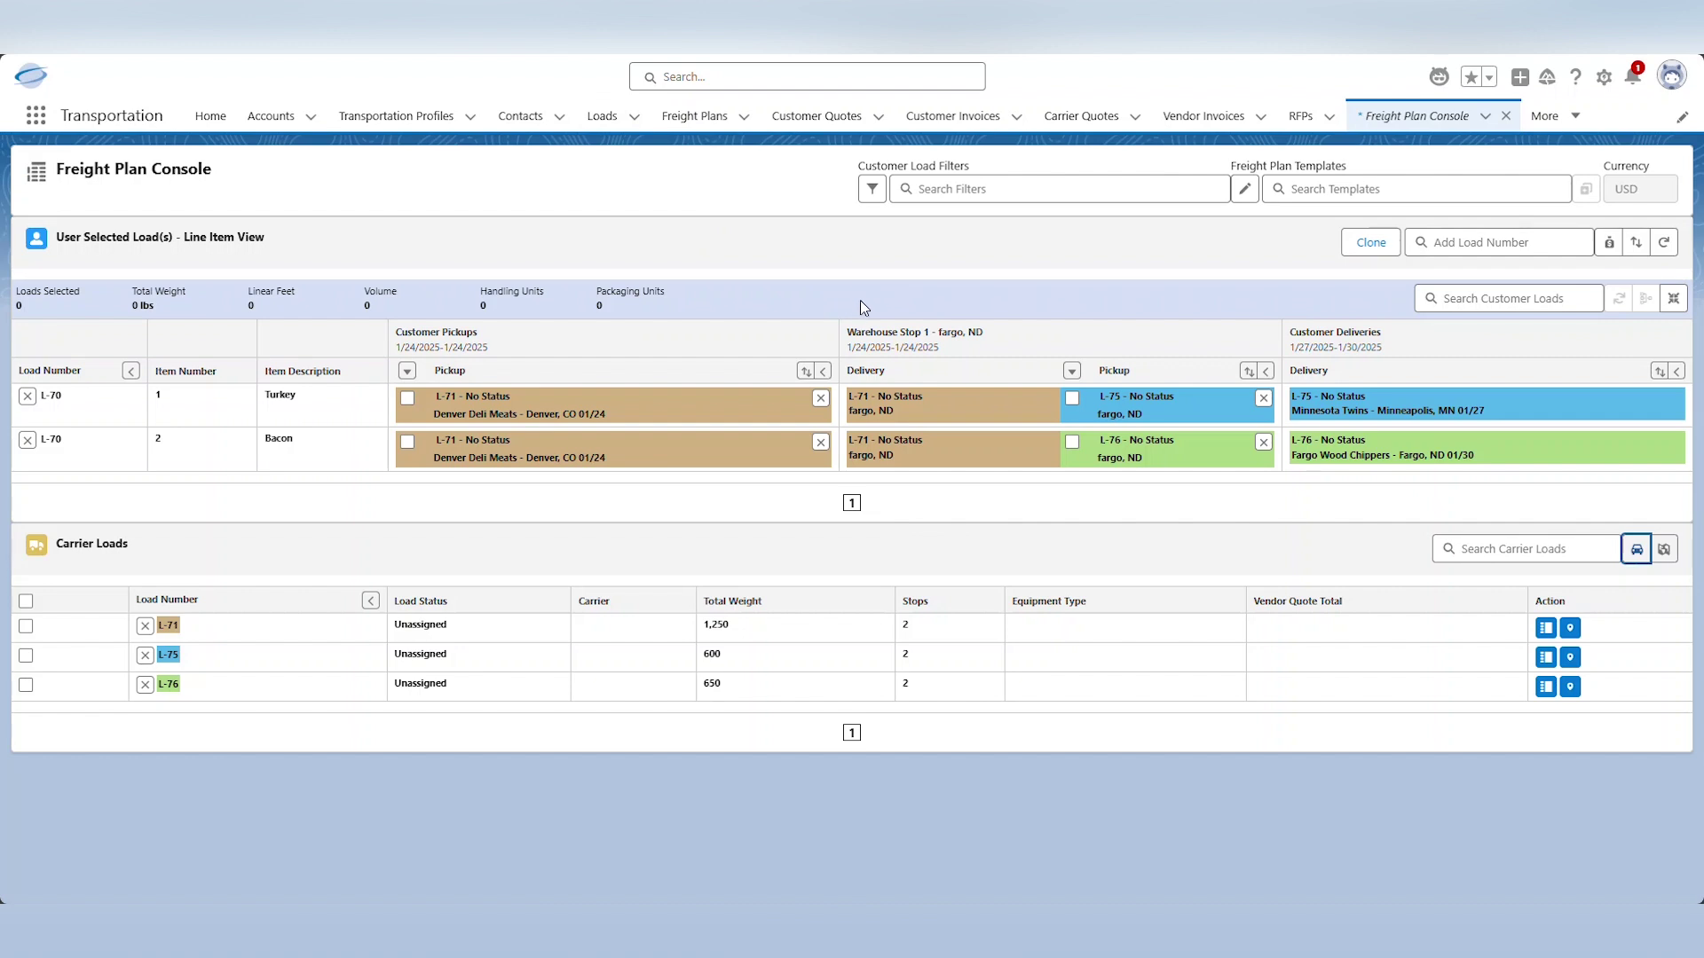
{"action": "left_click", "coordinate": [1371, 244]}
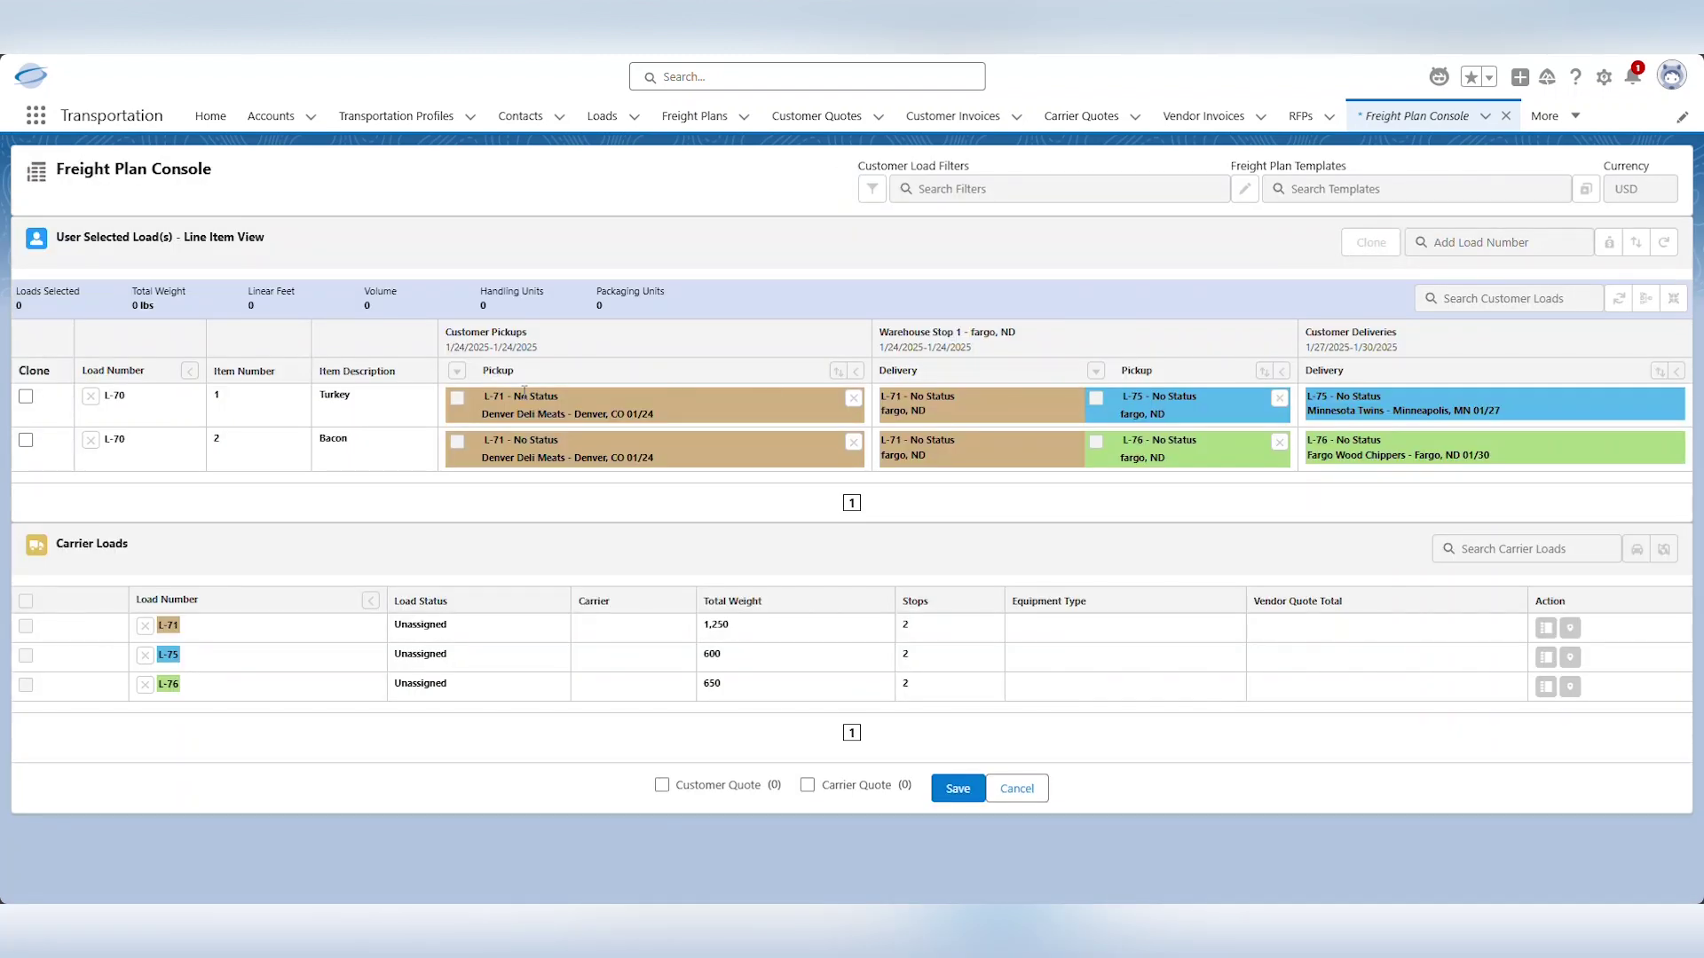
{"action": "left_click", "coordinate": [25, 397]}
{"action": "left_click", "coordinate": [661, 785]}
{"action": "left_click", "coordinate": [806, 786]}
{"action": "left_click", "coordinate": [957, 788]}
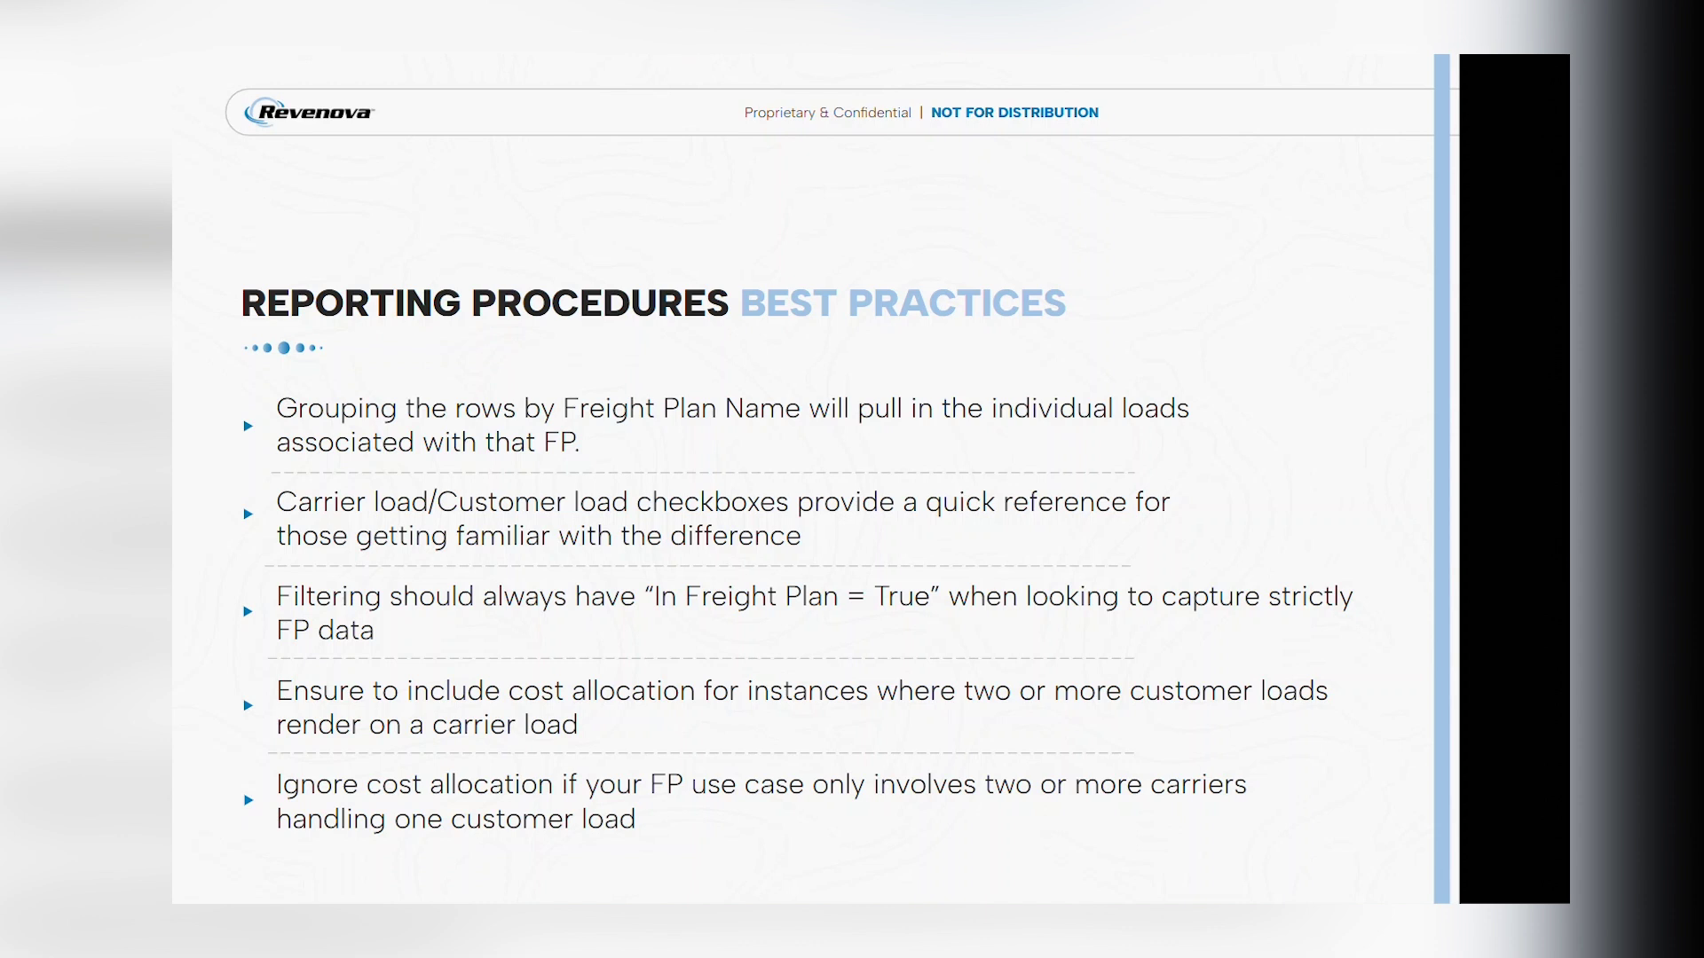
Switch to the Salesforce Report Types setup page and start a new custom report type with Loads as the primary object
{"action": "mouse_move", "coordinate": [729, 27]}
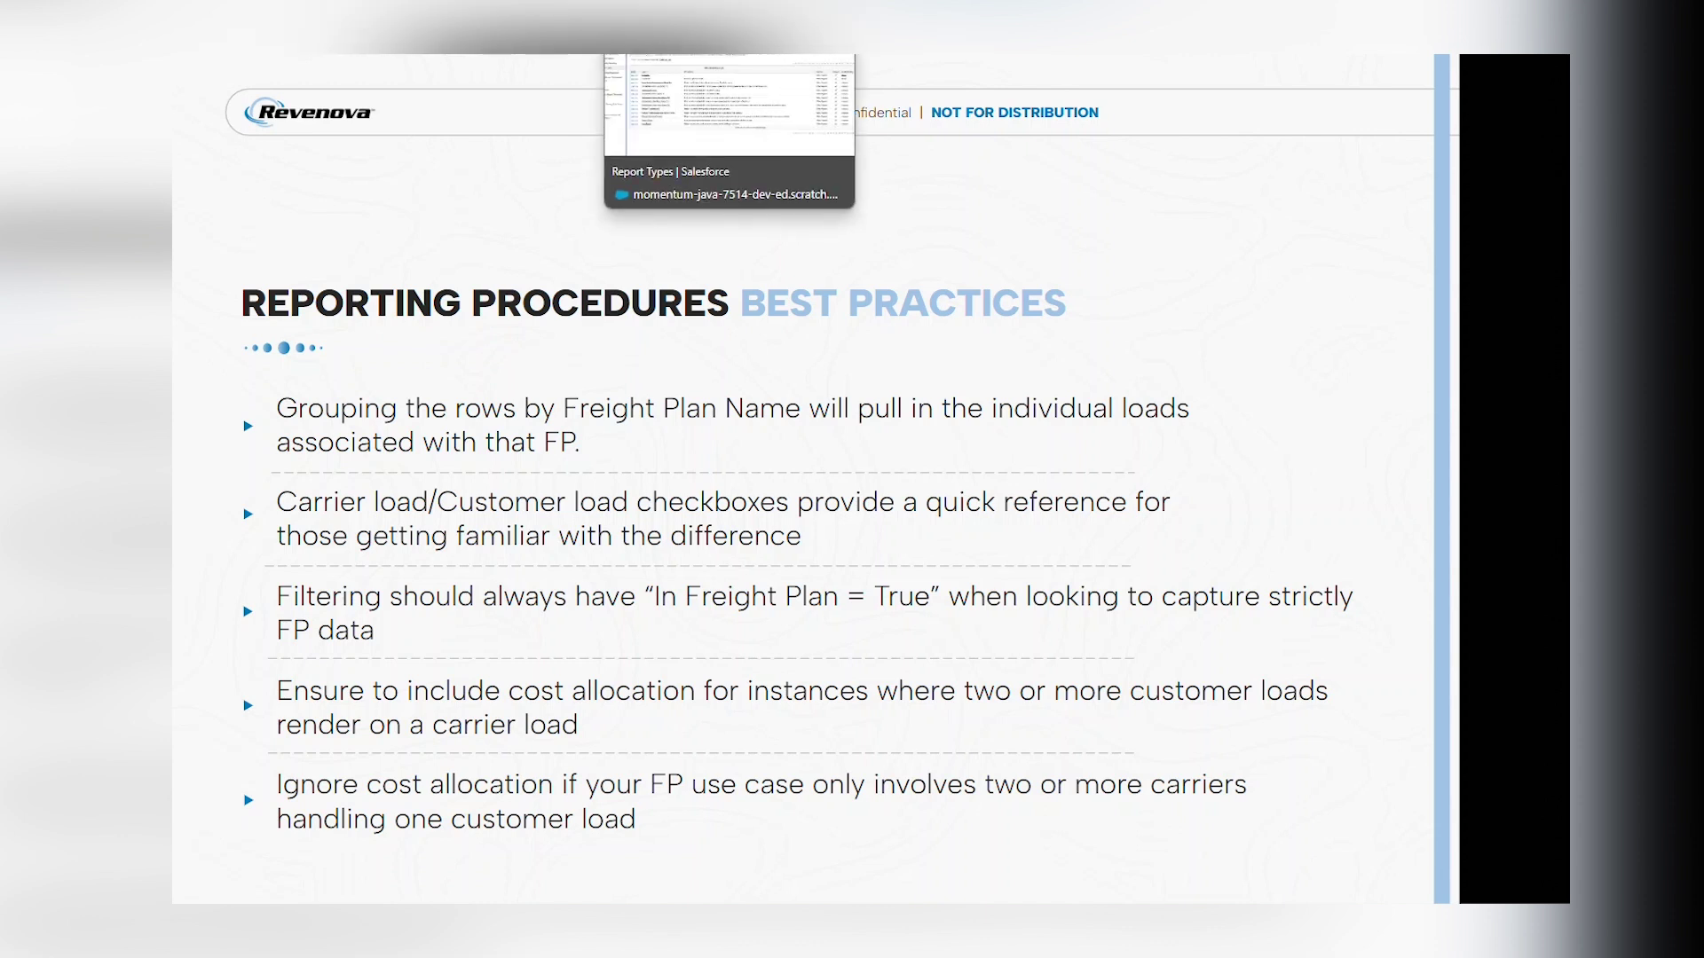
{"action": "left_click", "coordinate": [612, 99]}
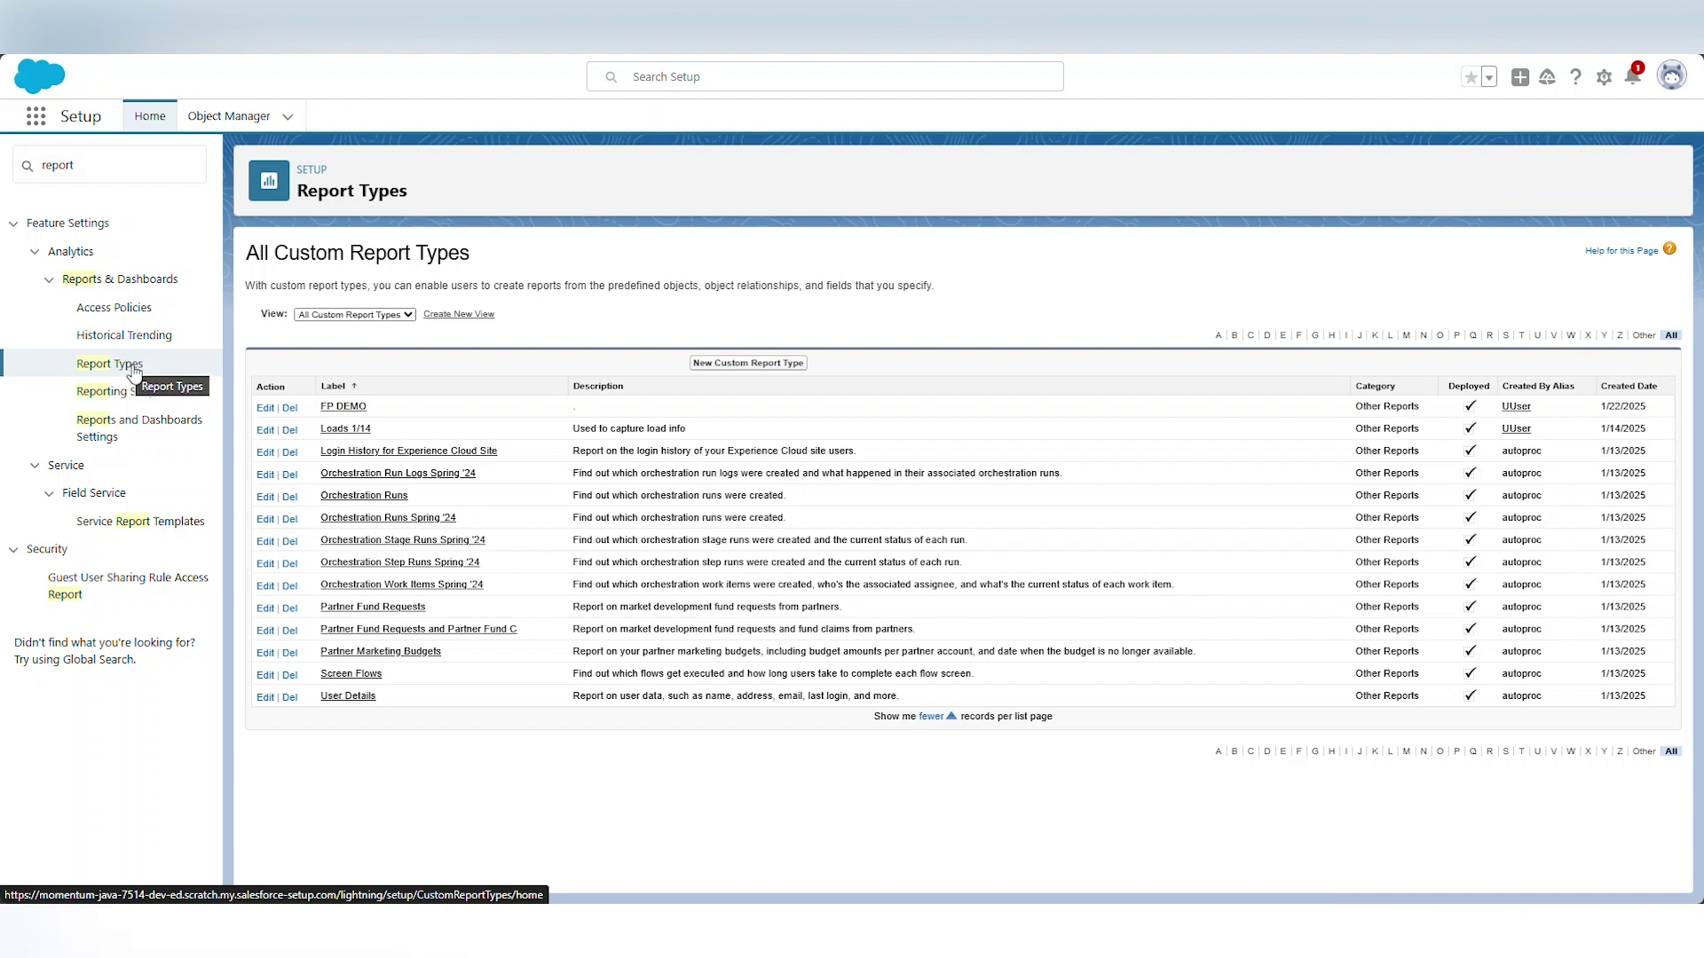
{"action": "left_click", "coordinate": [723, 365]}
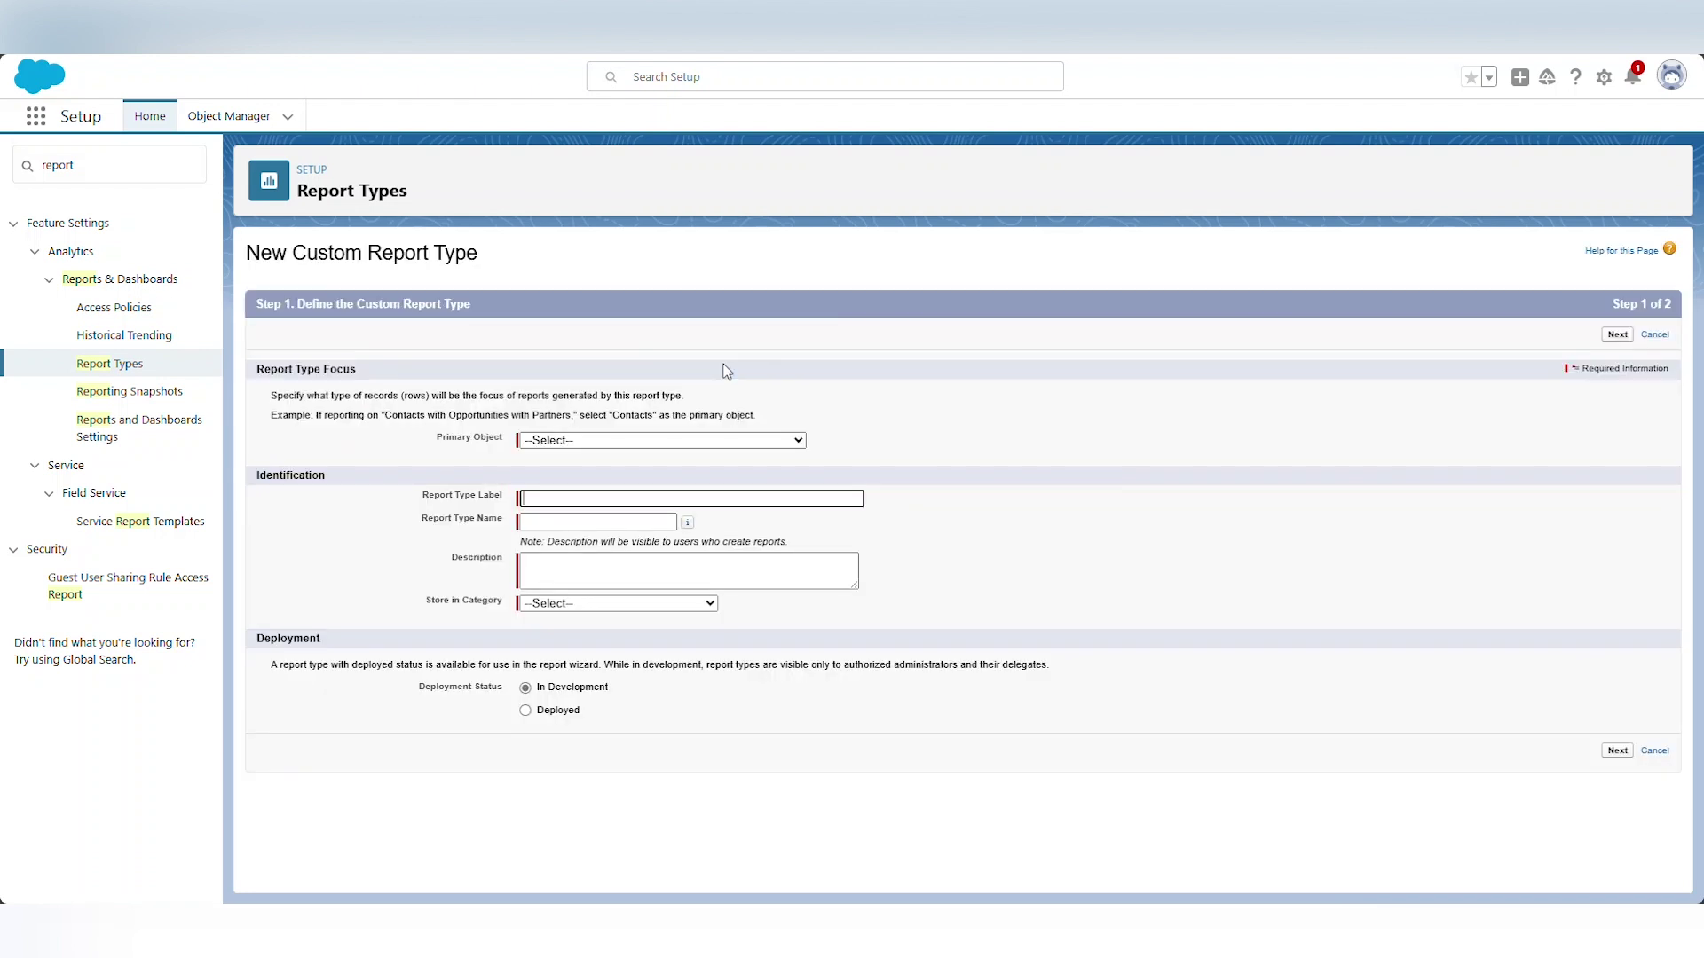
{"action": "left_click", "coordinate": [798, 443]}
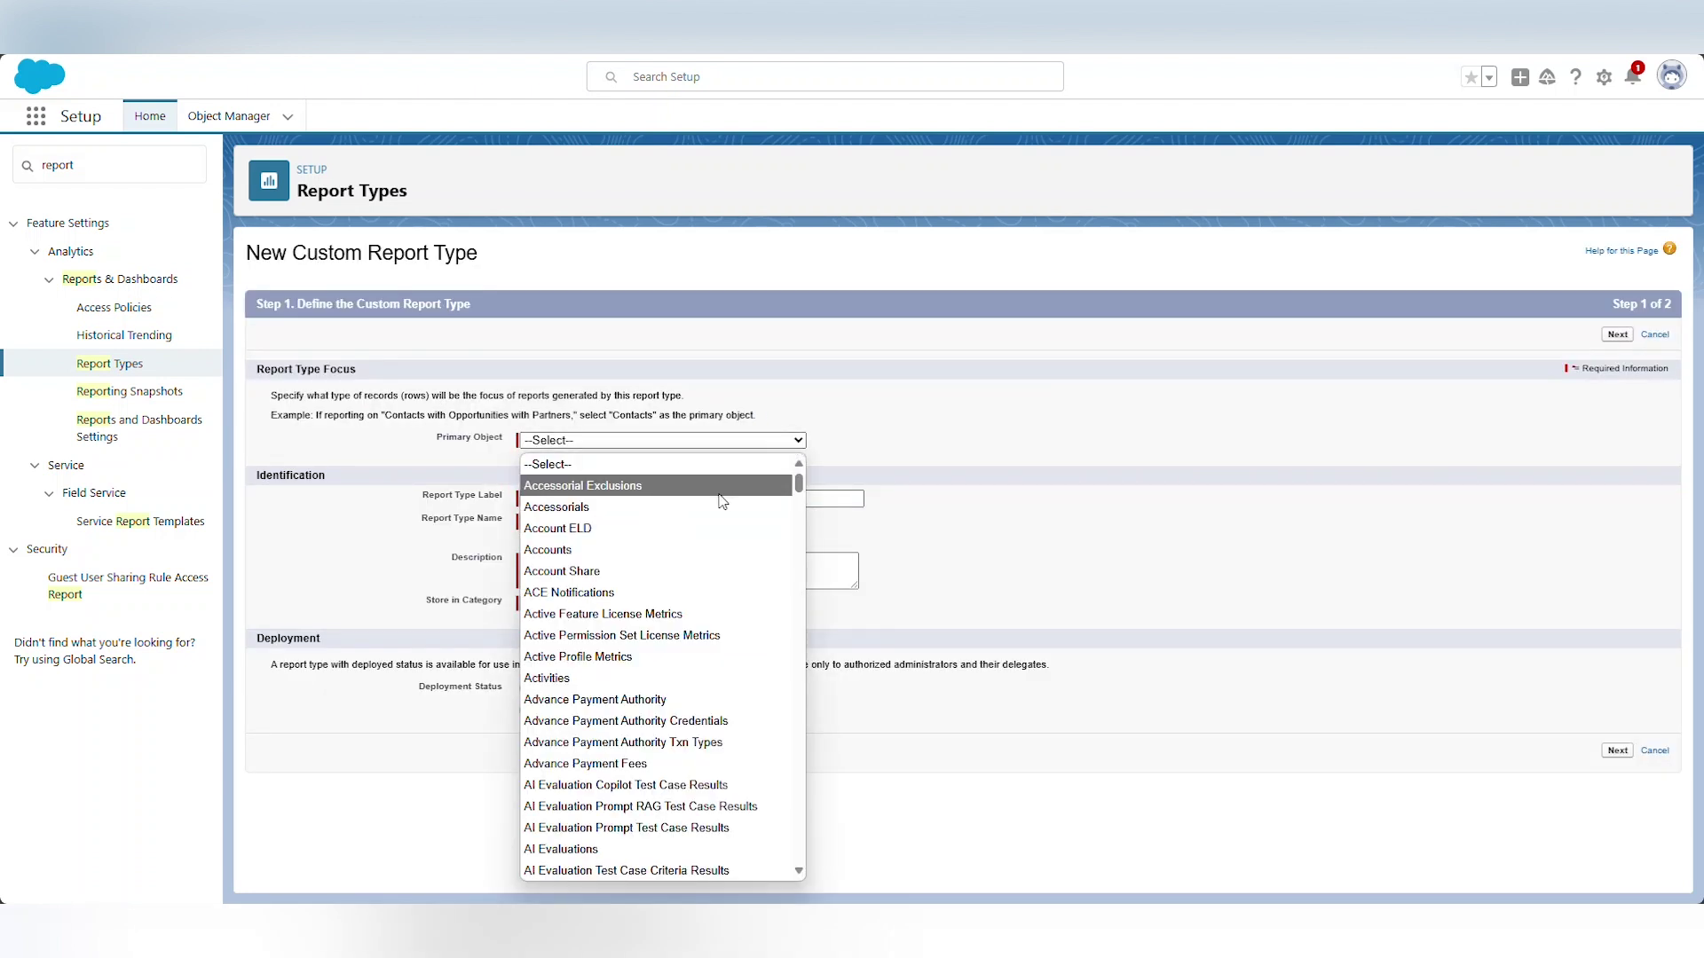
{"action": "scroll", "coordinate": [719, 628], "scroll_direction": "down", "scroll_amount": 20}
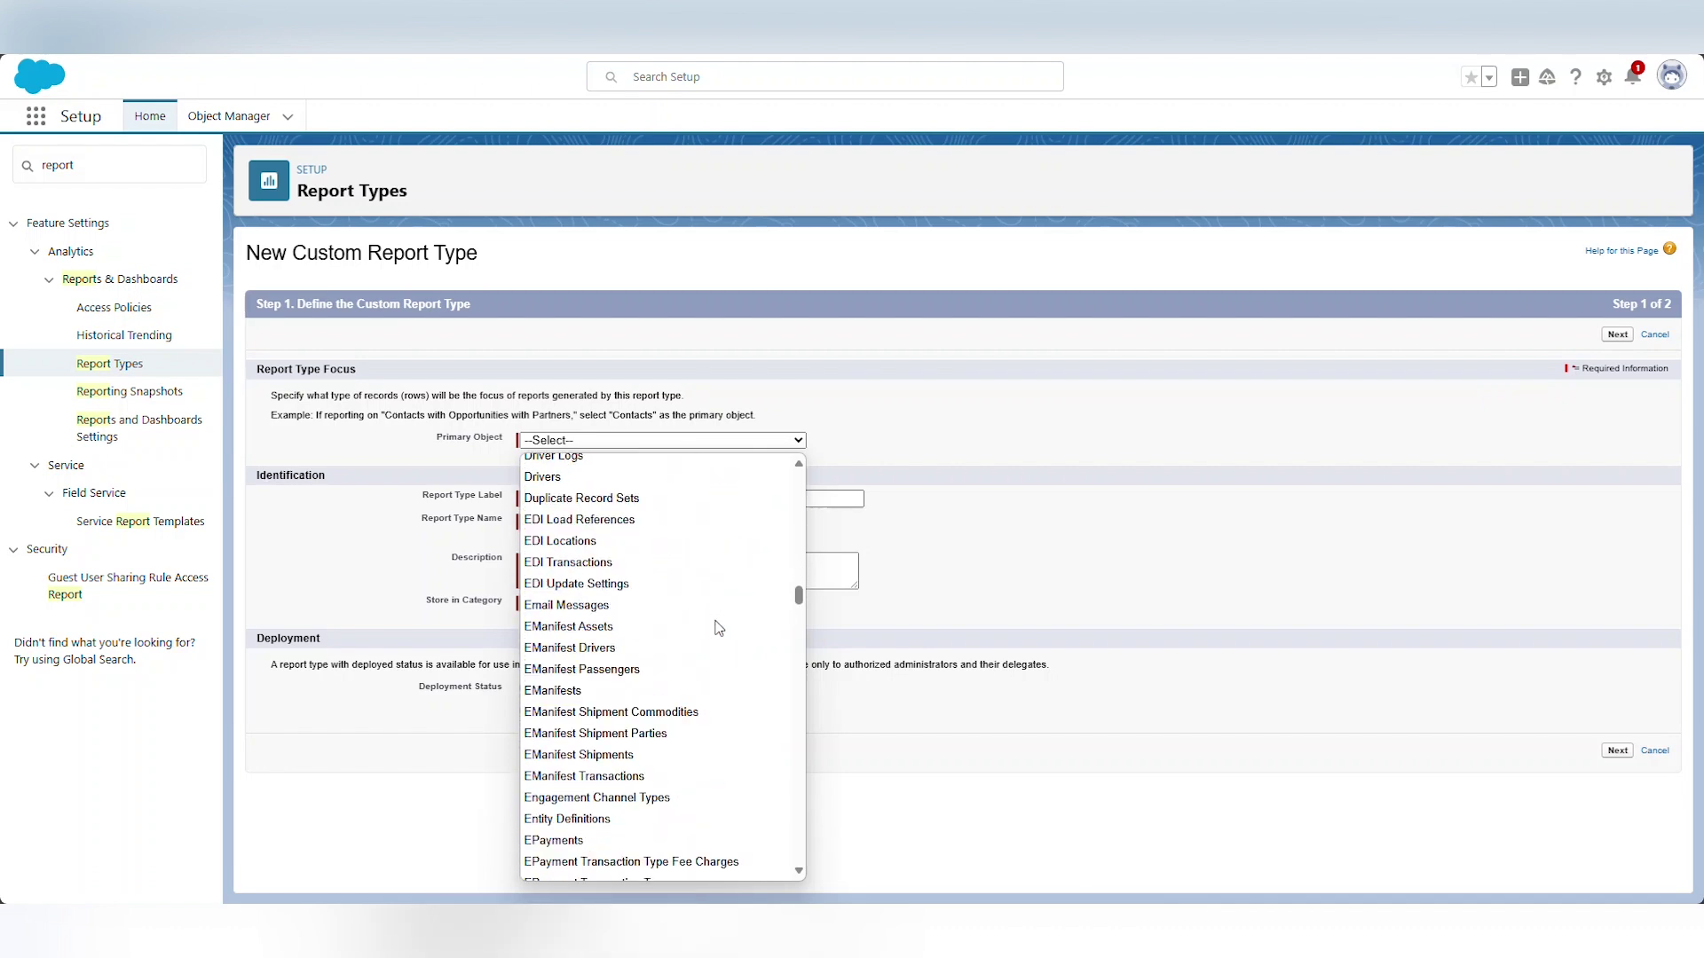
{"action": "scroll", "coordinate": [719, 628], "scroll_direction": "down", "scroll_amount": 15}
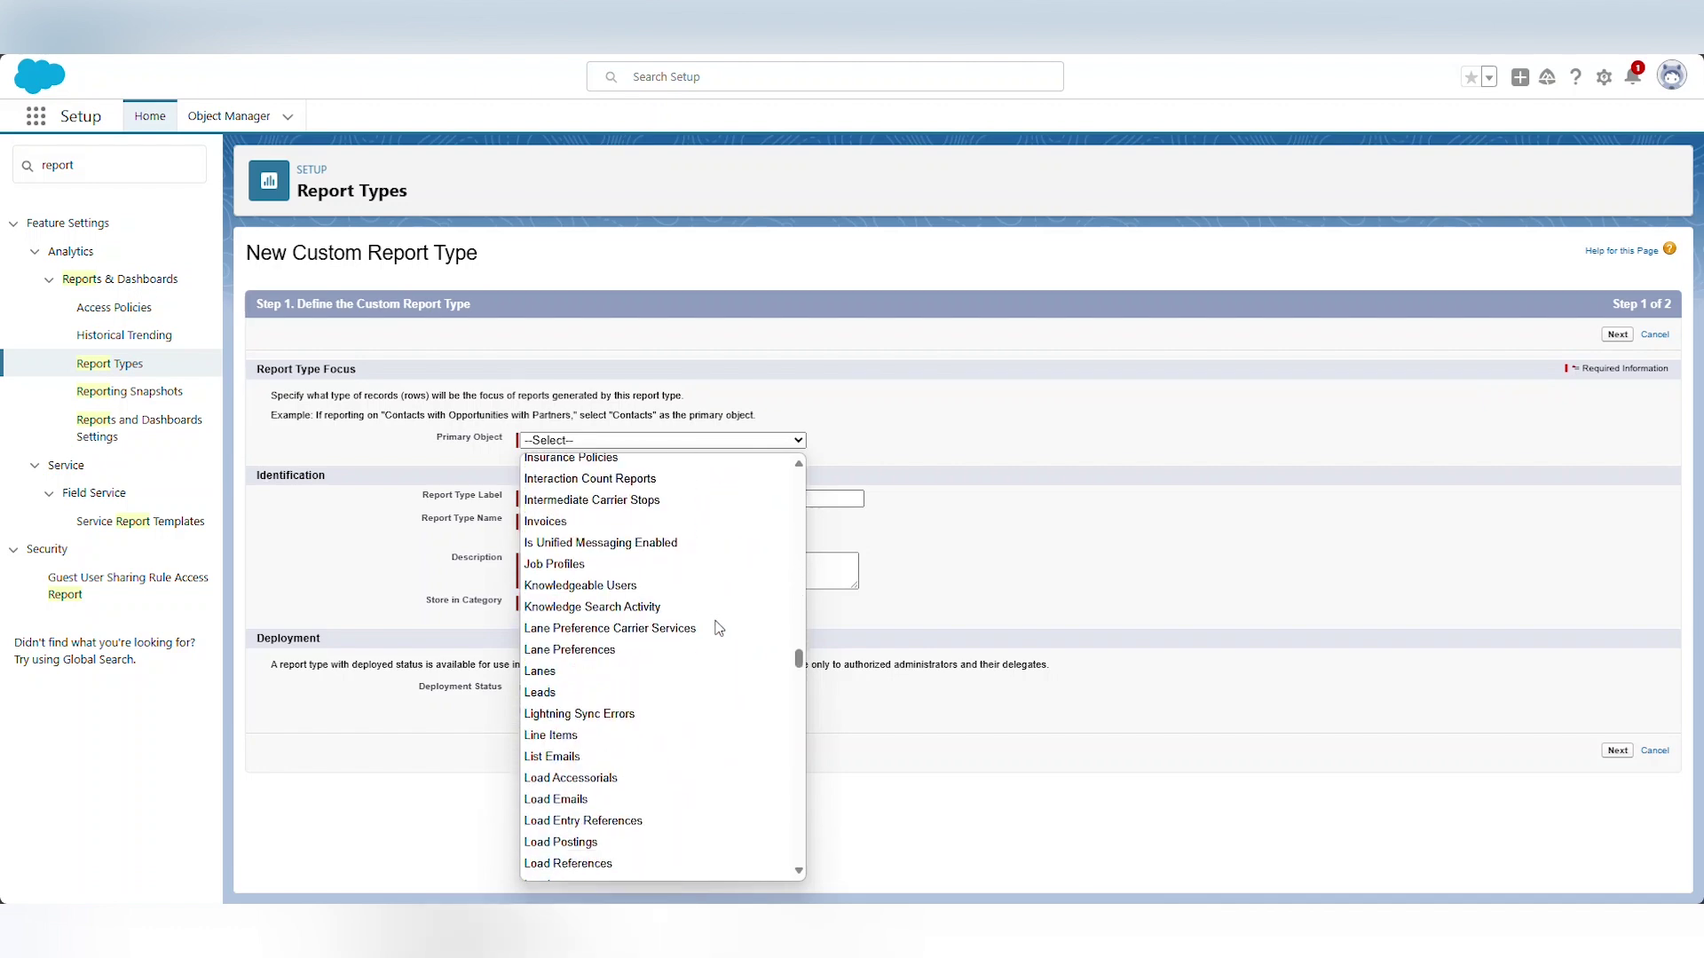
{"action": "scroll", "coordinate": [719, 628], "scroll_direction": "down", "scroll_amount": 5}
{"action": "left_click", "coordinate": [613, 707]}
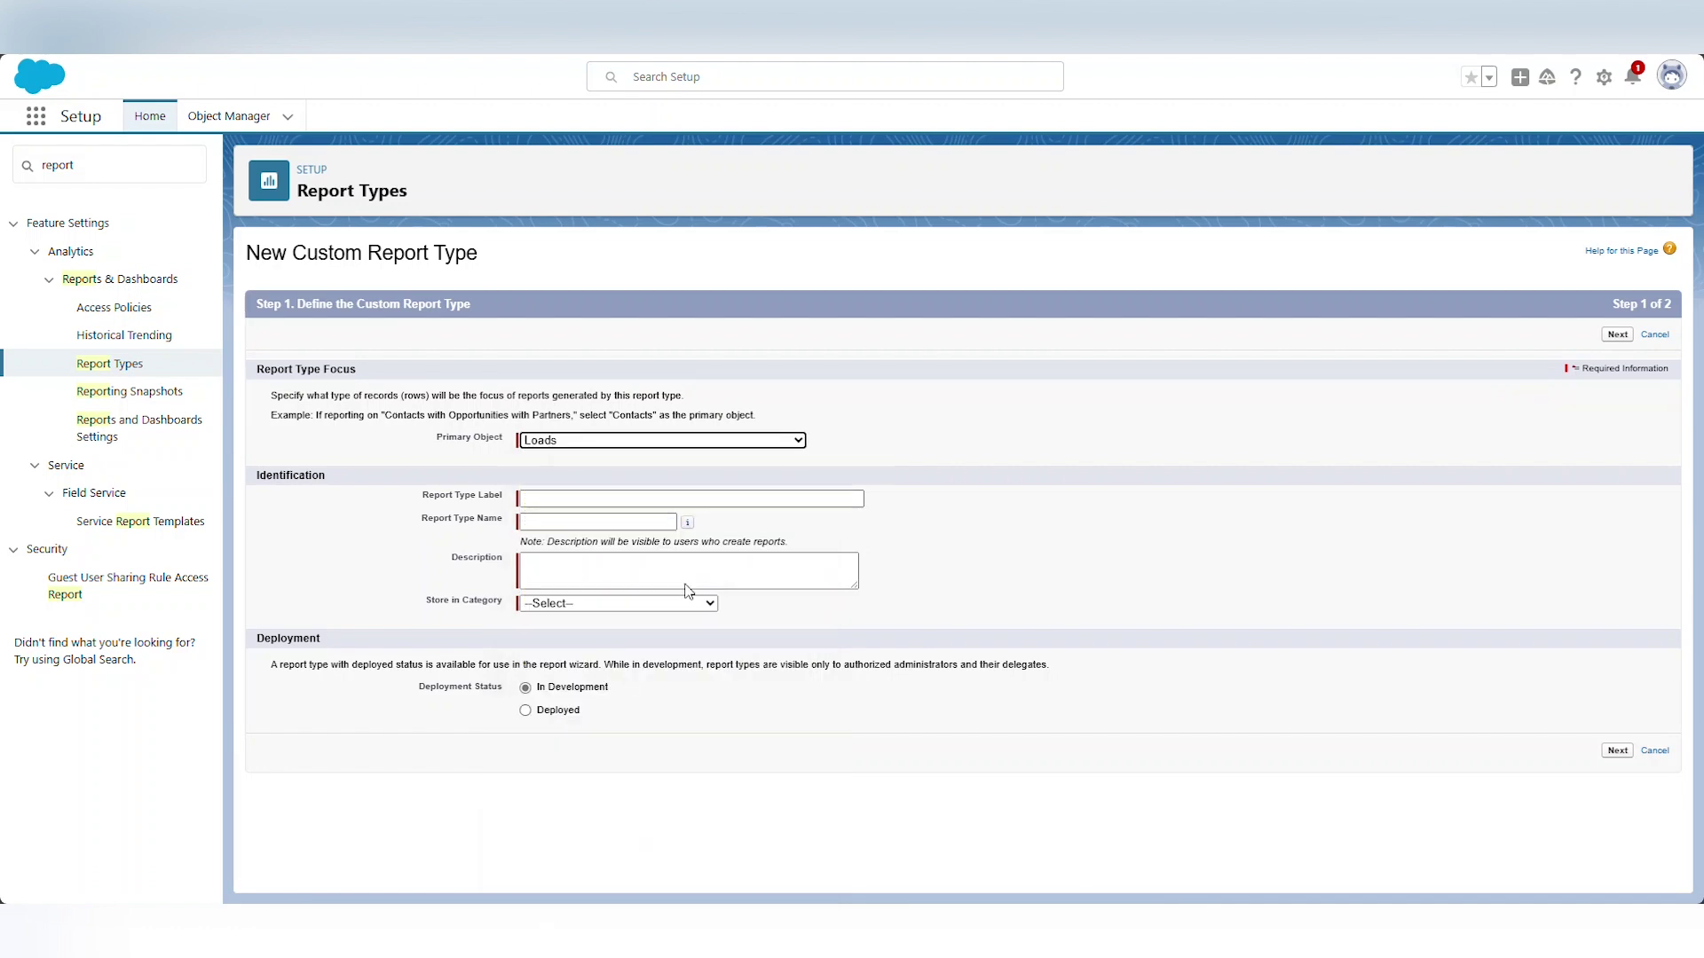
Label the report type DEMO FP, describe it as "Used for Demo", store it in Other Reports and set its status to Deployed
{"action": "left_click", "coordinate": [590, 501]}
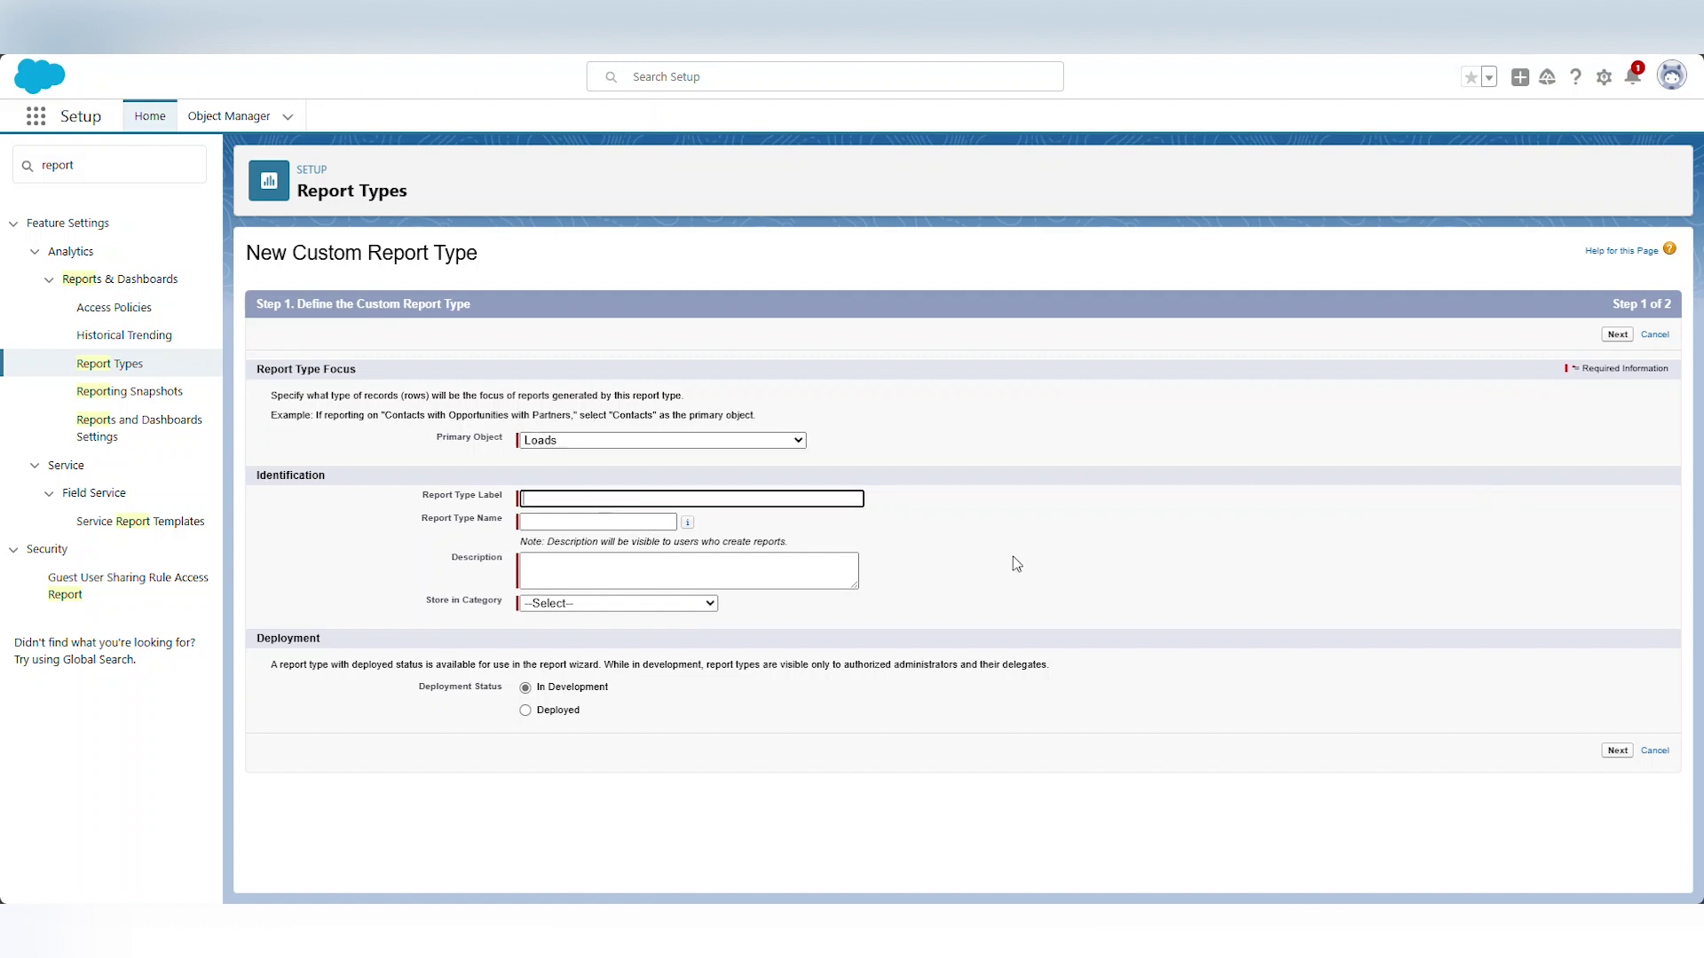
{"action": "type", "text": "DEMO FP"}
{"action": "left_click", "coordinate": [1016, 564]}
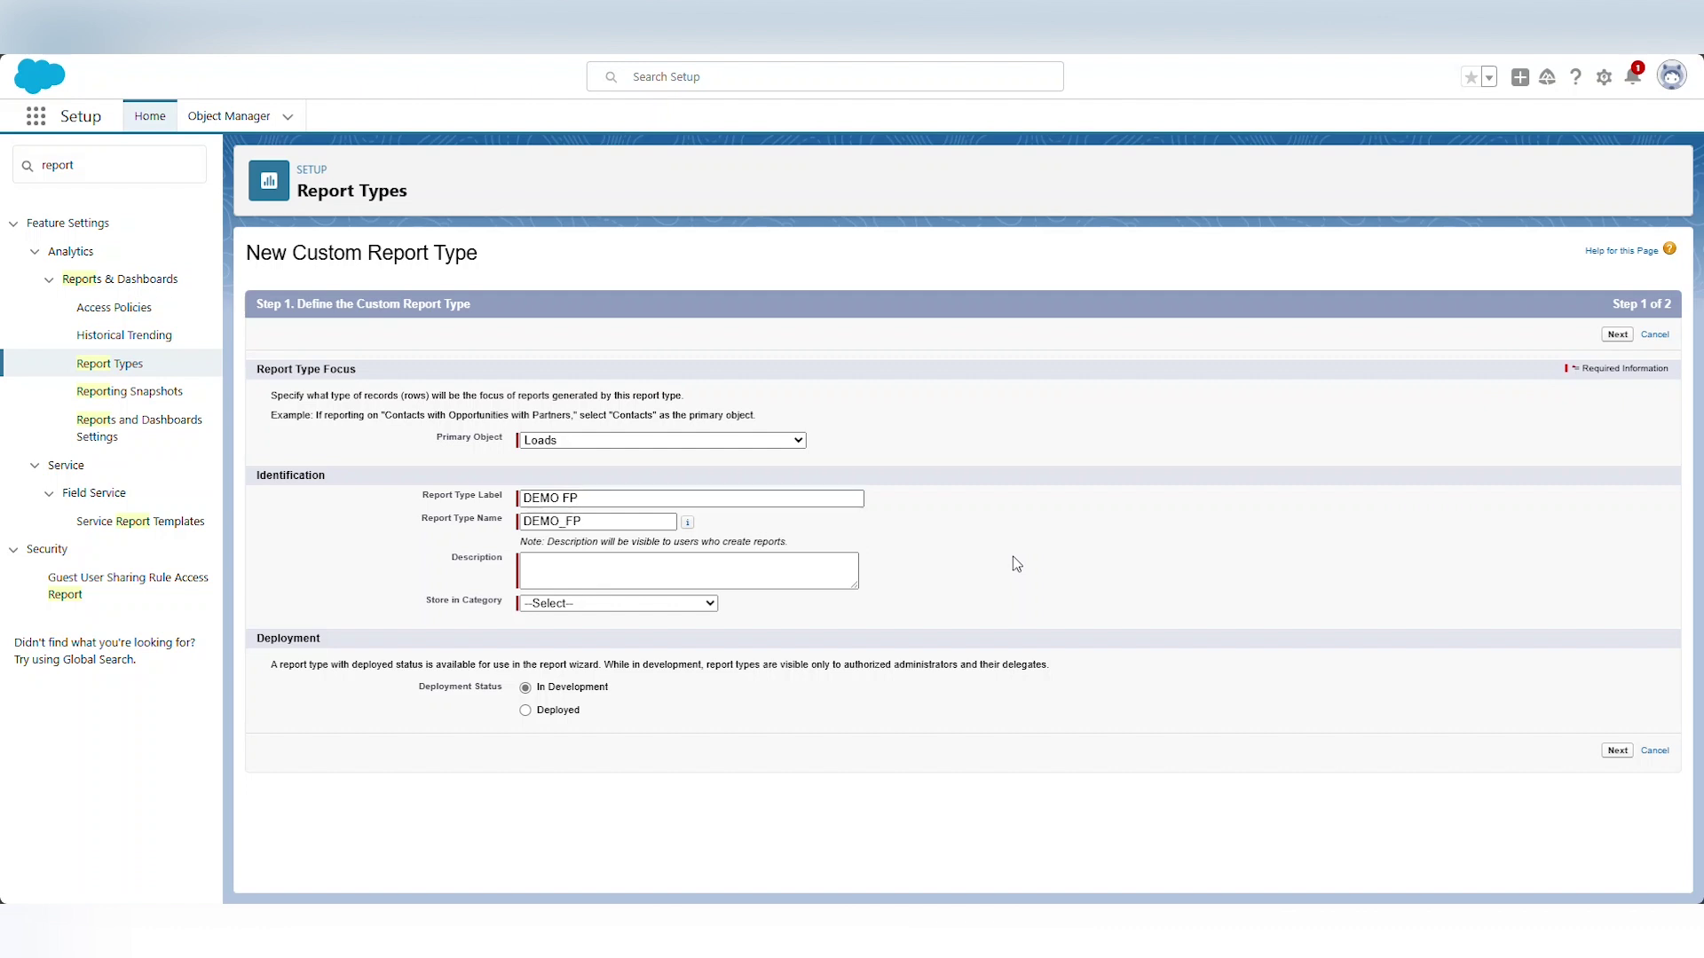
{"action": "left_click", "coordinate": [720, 572]}
{"action": "type", "text": "Used for Demo"}
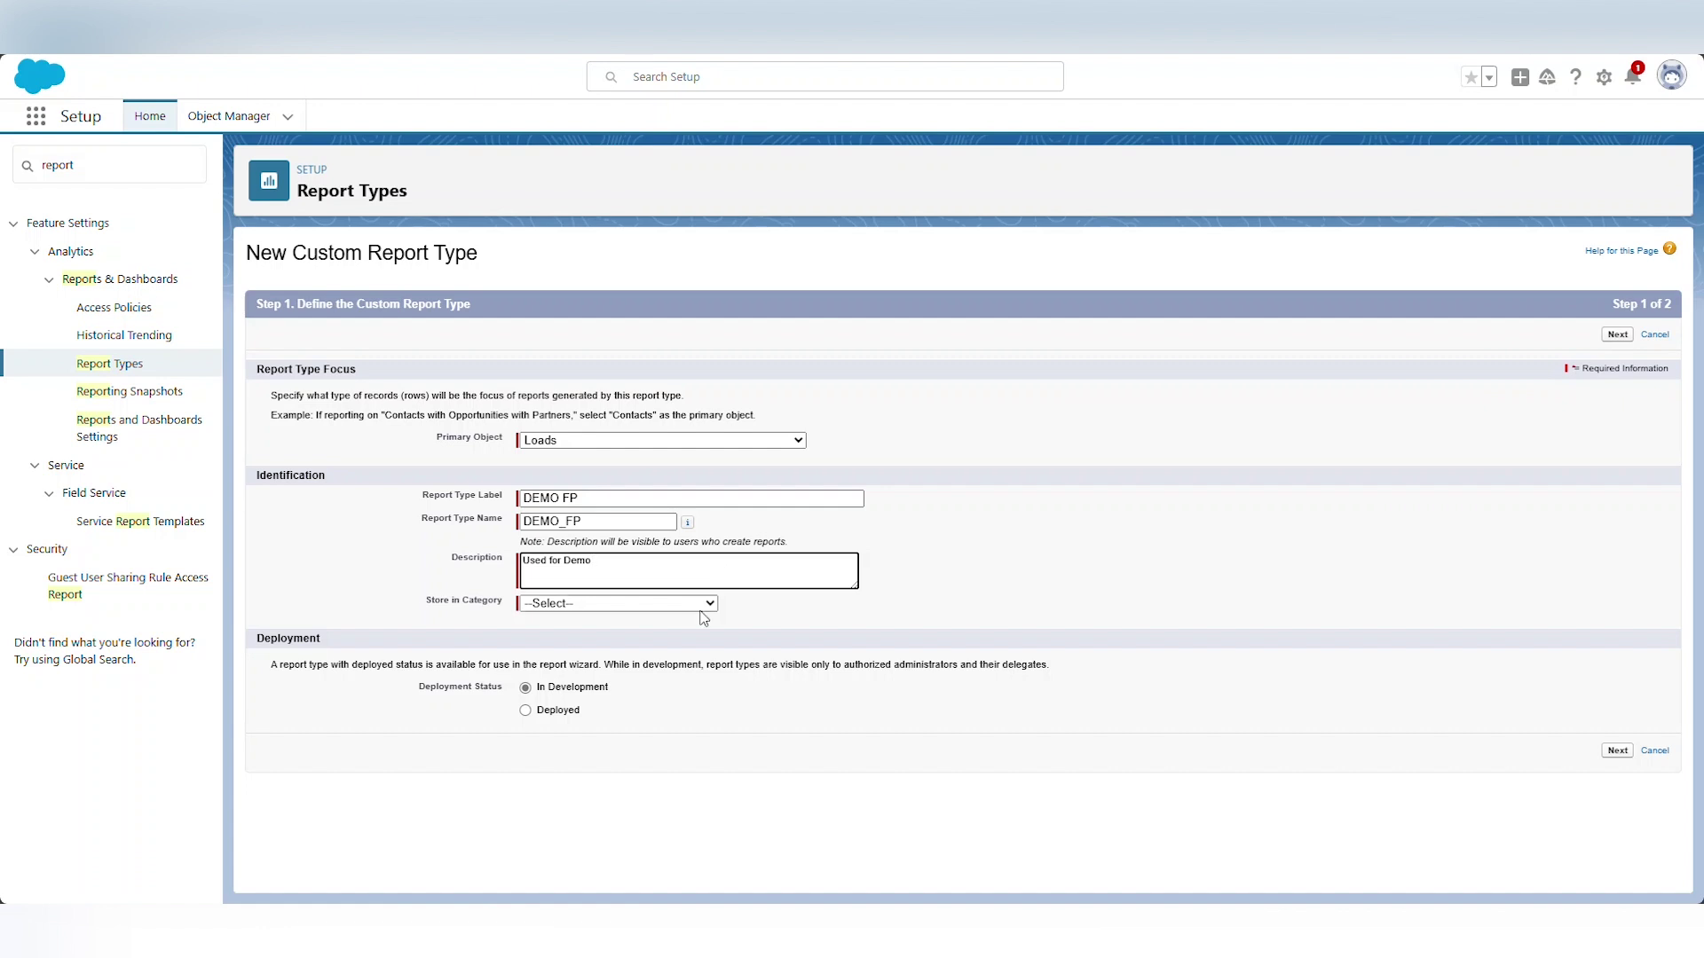
{"action": "left_click", "coordinate": [706, 606]}
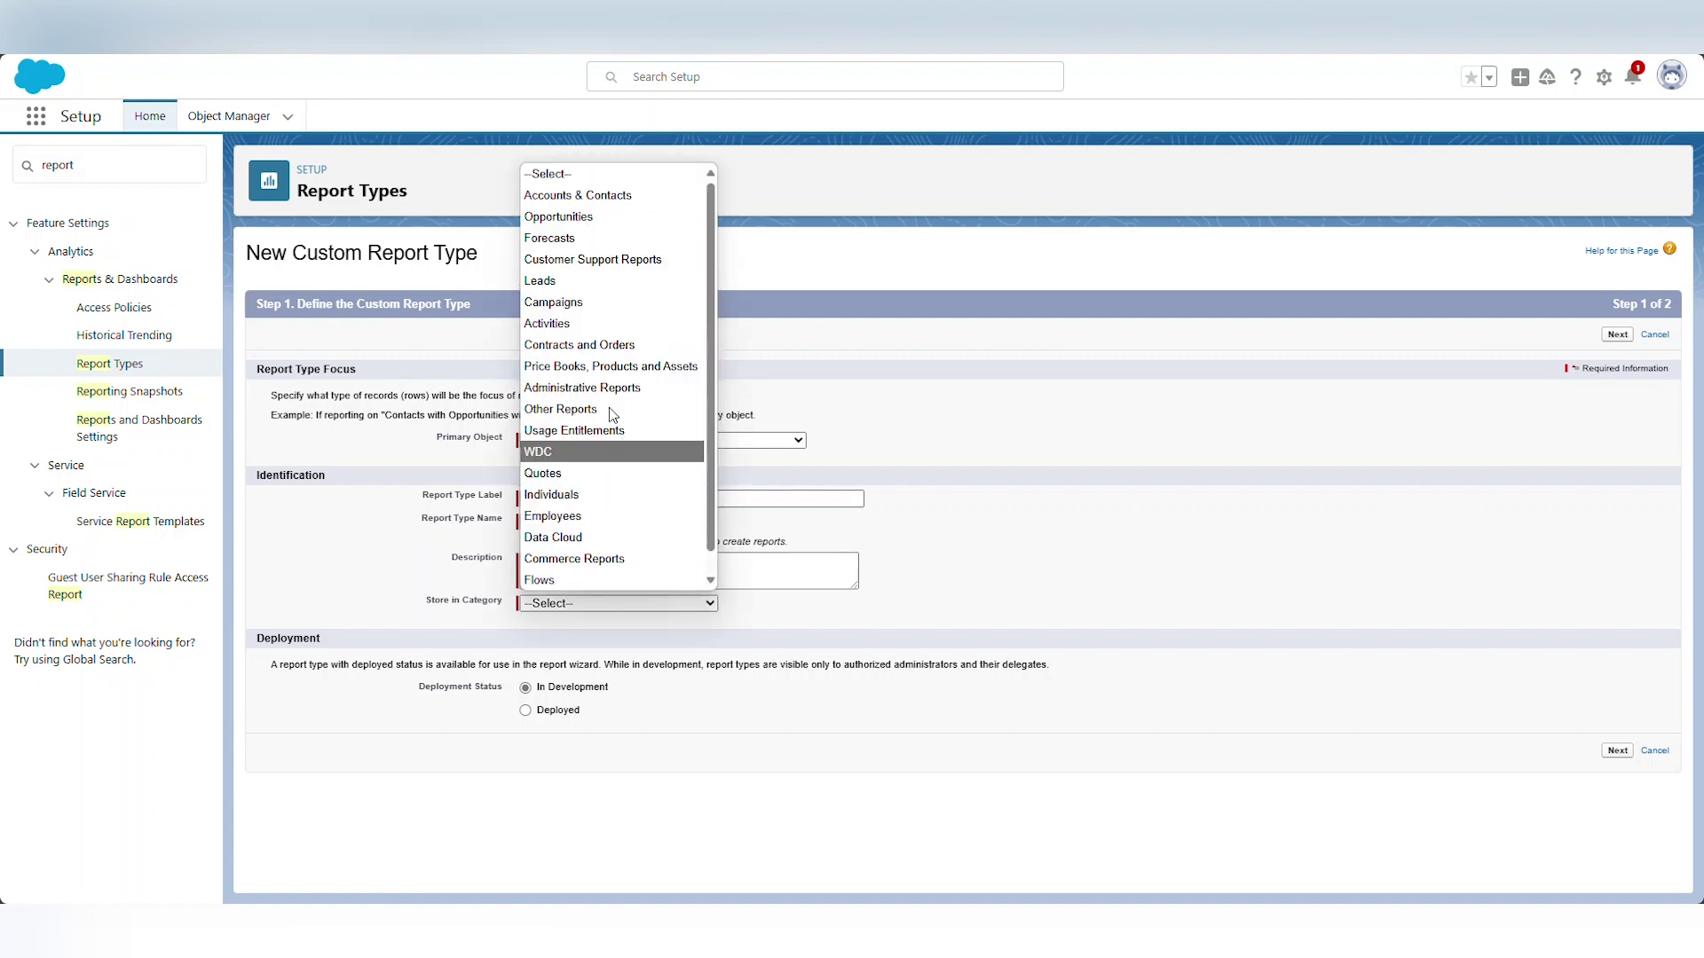
{"action": "left_click", "coordinate": [598, 409]}
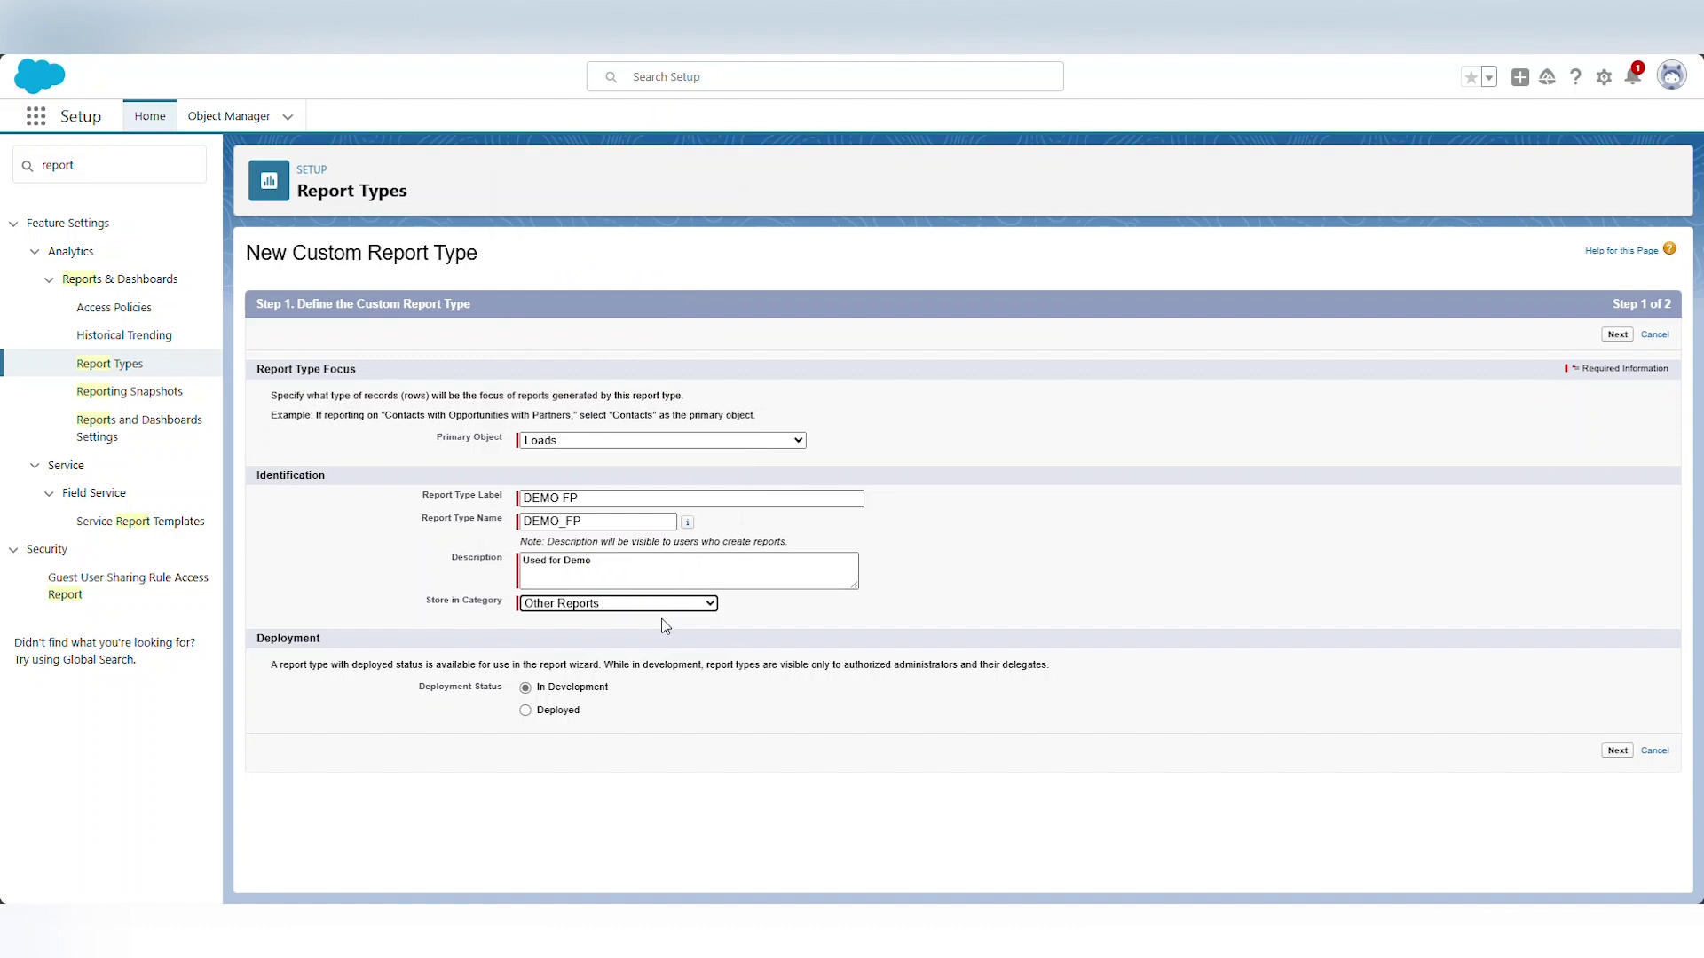
{"action": "left_click", "coordinate": [527, 712]}
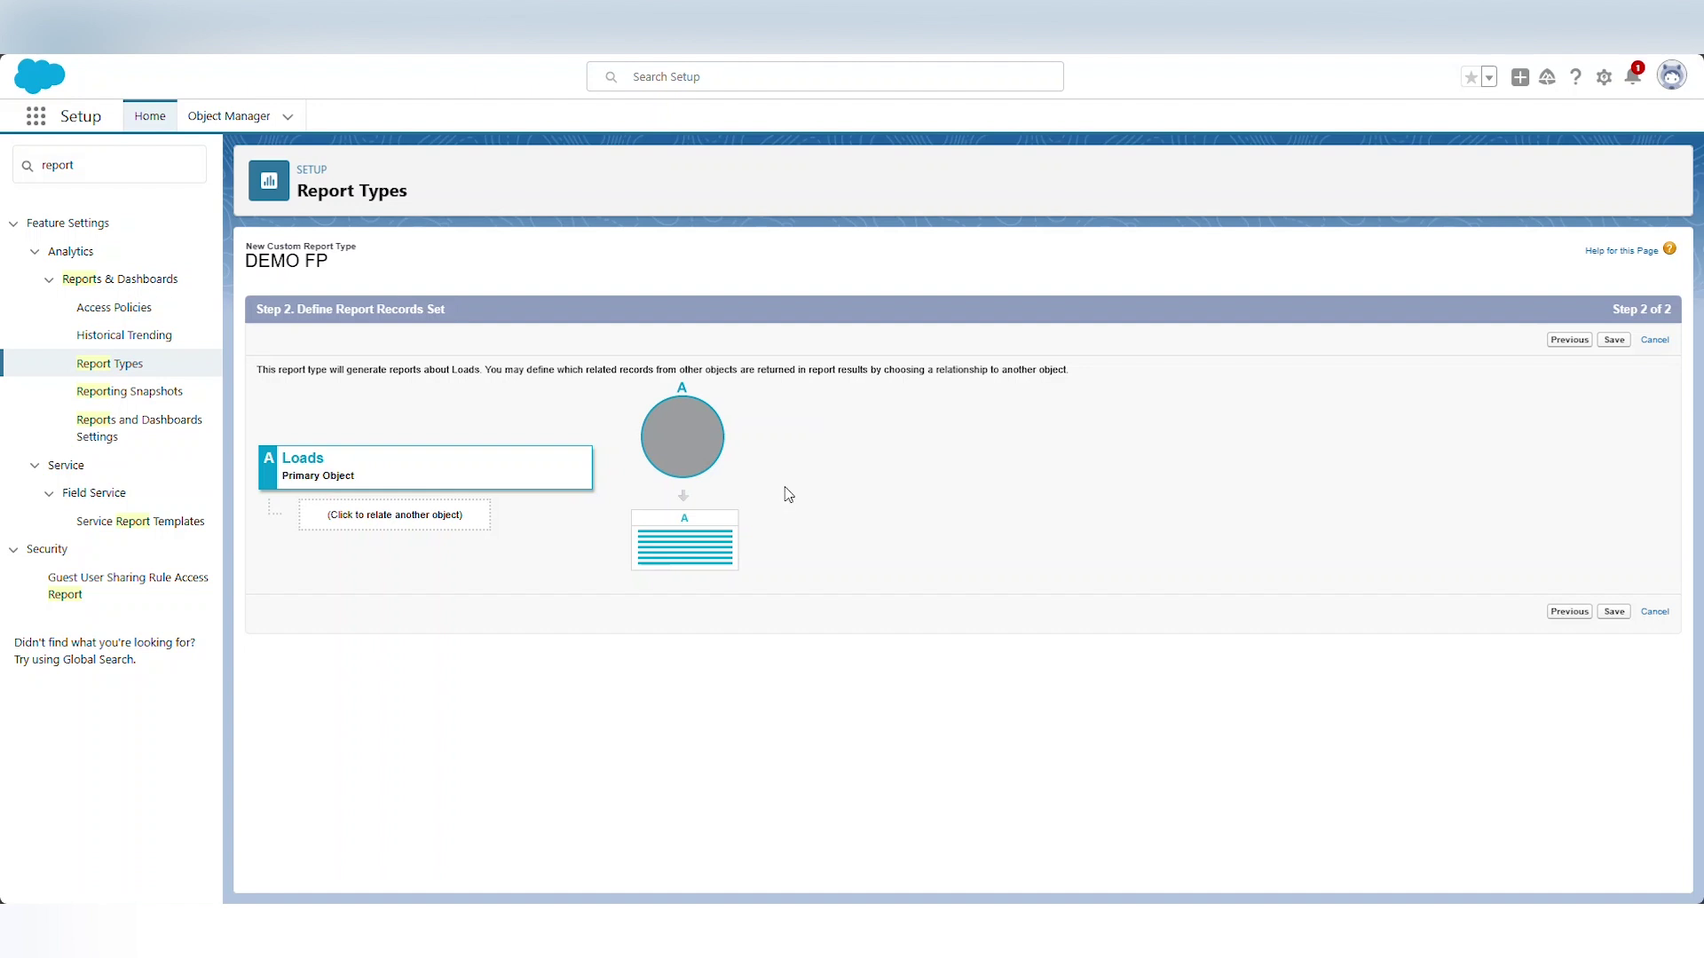
Relate Freight Plan Loads to Loads so that "A" records may or may not have related "B" records, and save the report type
{"action": "left_click", "coordinate": [376, 524]}
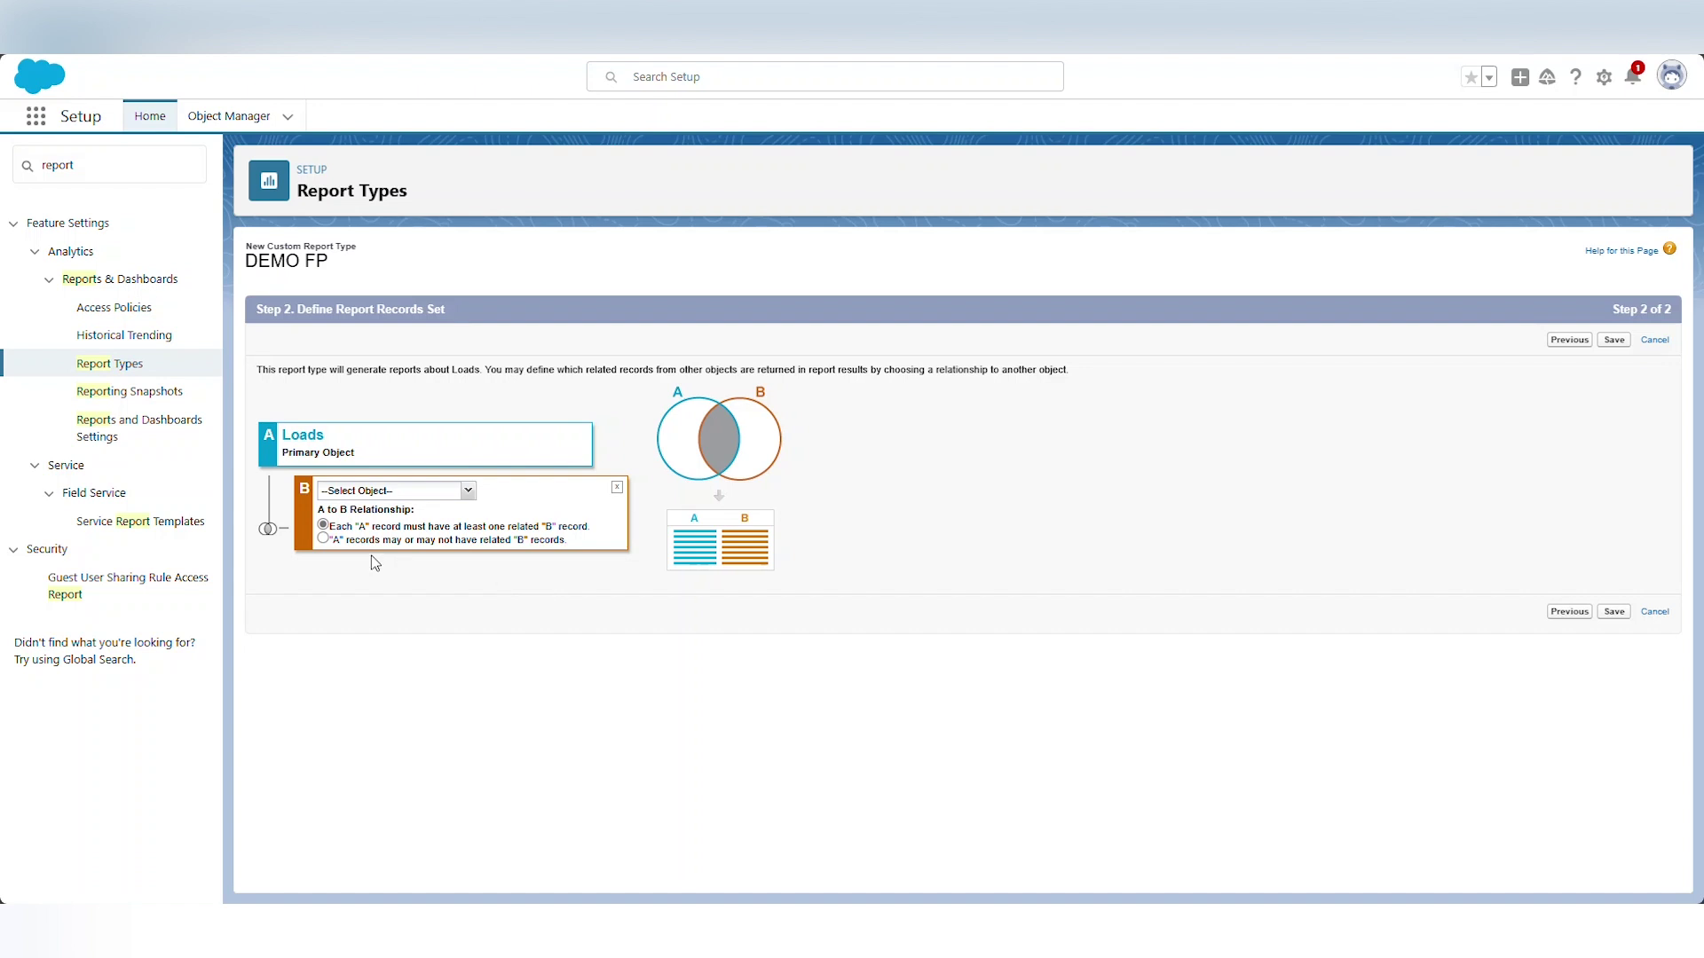
{"action": "left_click", "coordinate": [324, 539]}
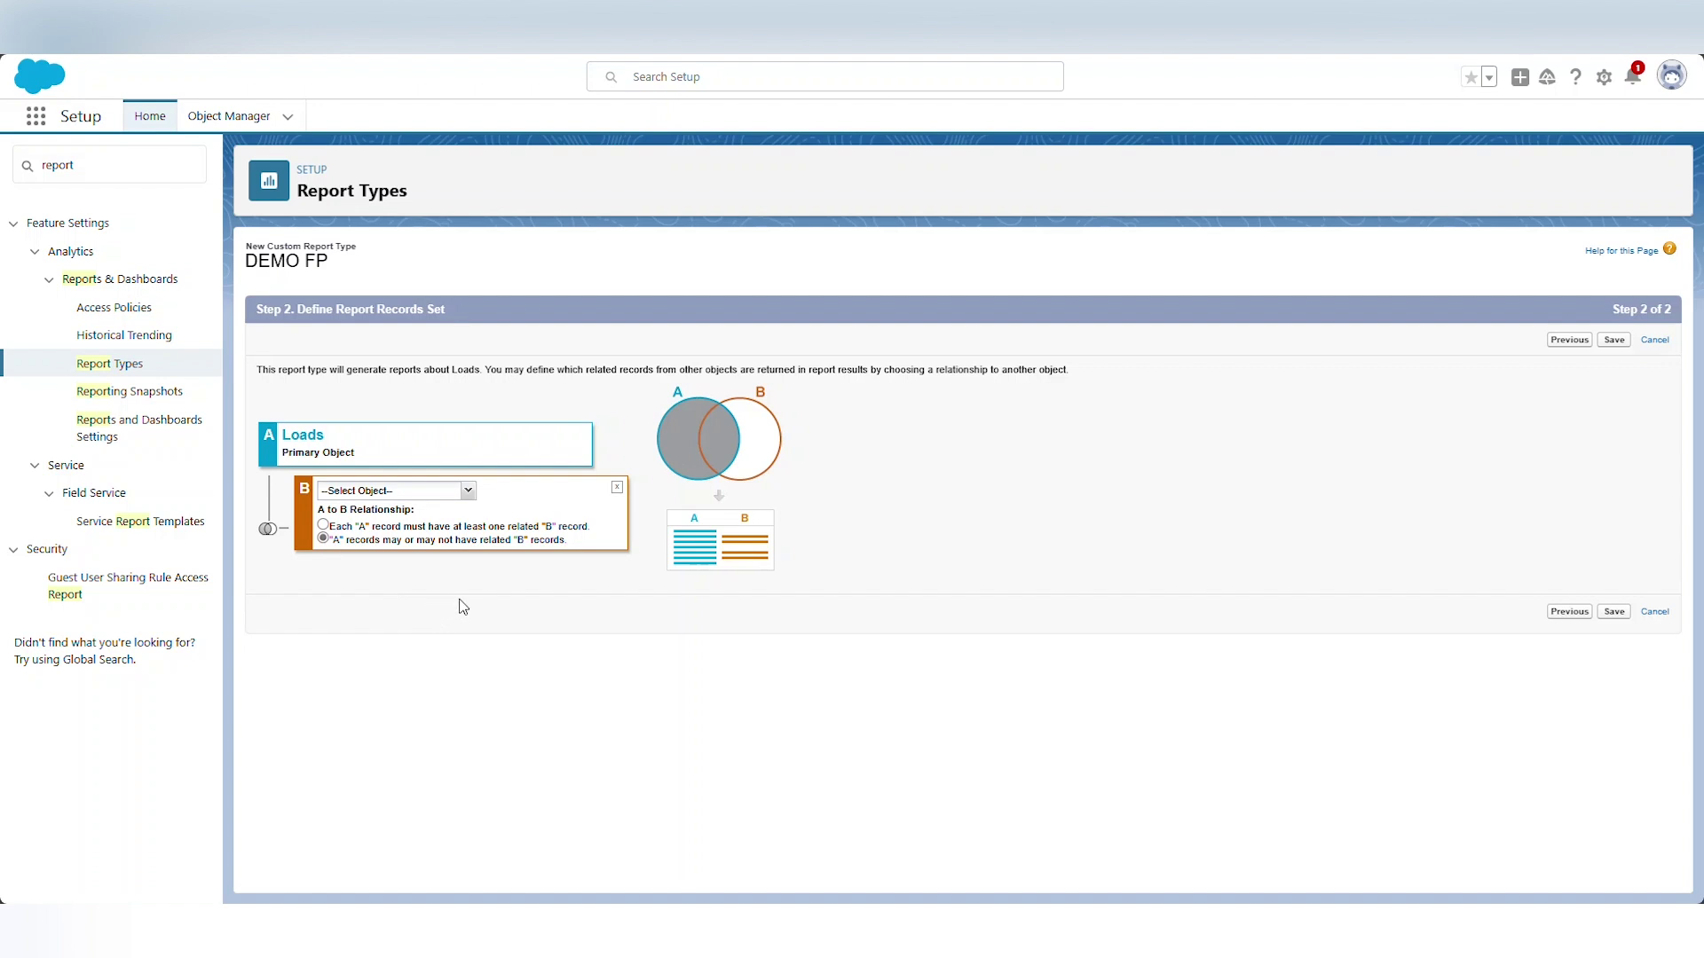
{"action": "left_click", "coordinate": [468, 493]}
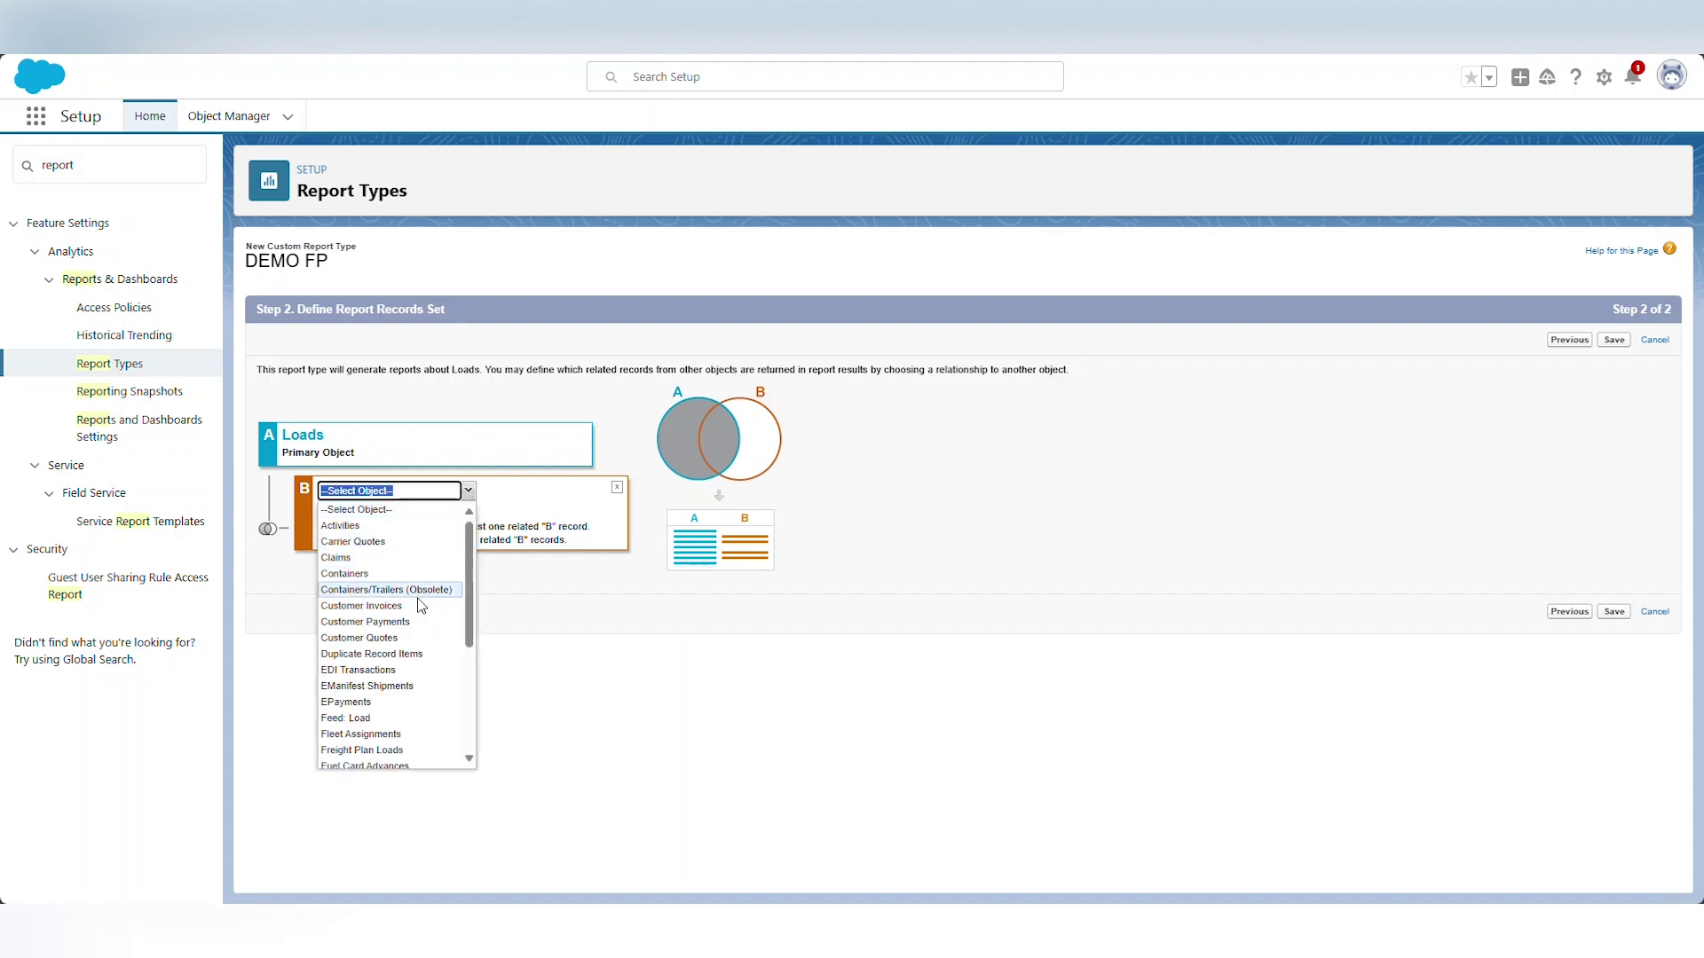
{"action": "scroll", "coordinate": [417, 615], "scroll_direction": "down", "scroll_amount": 5}
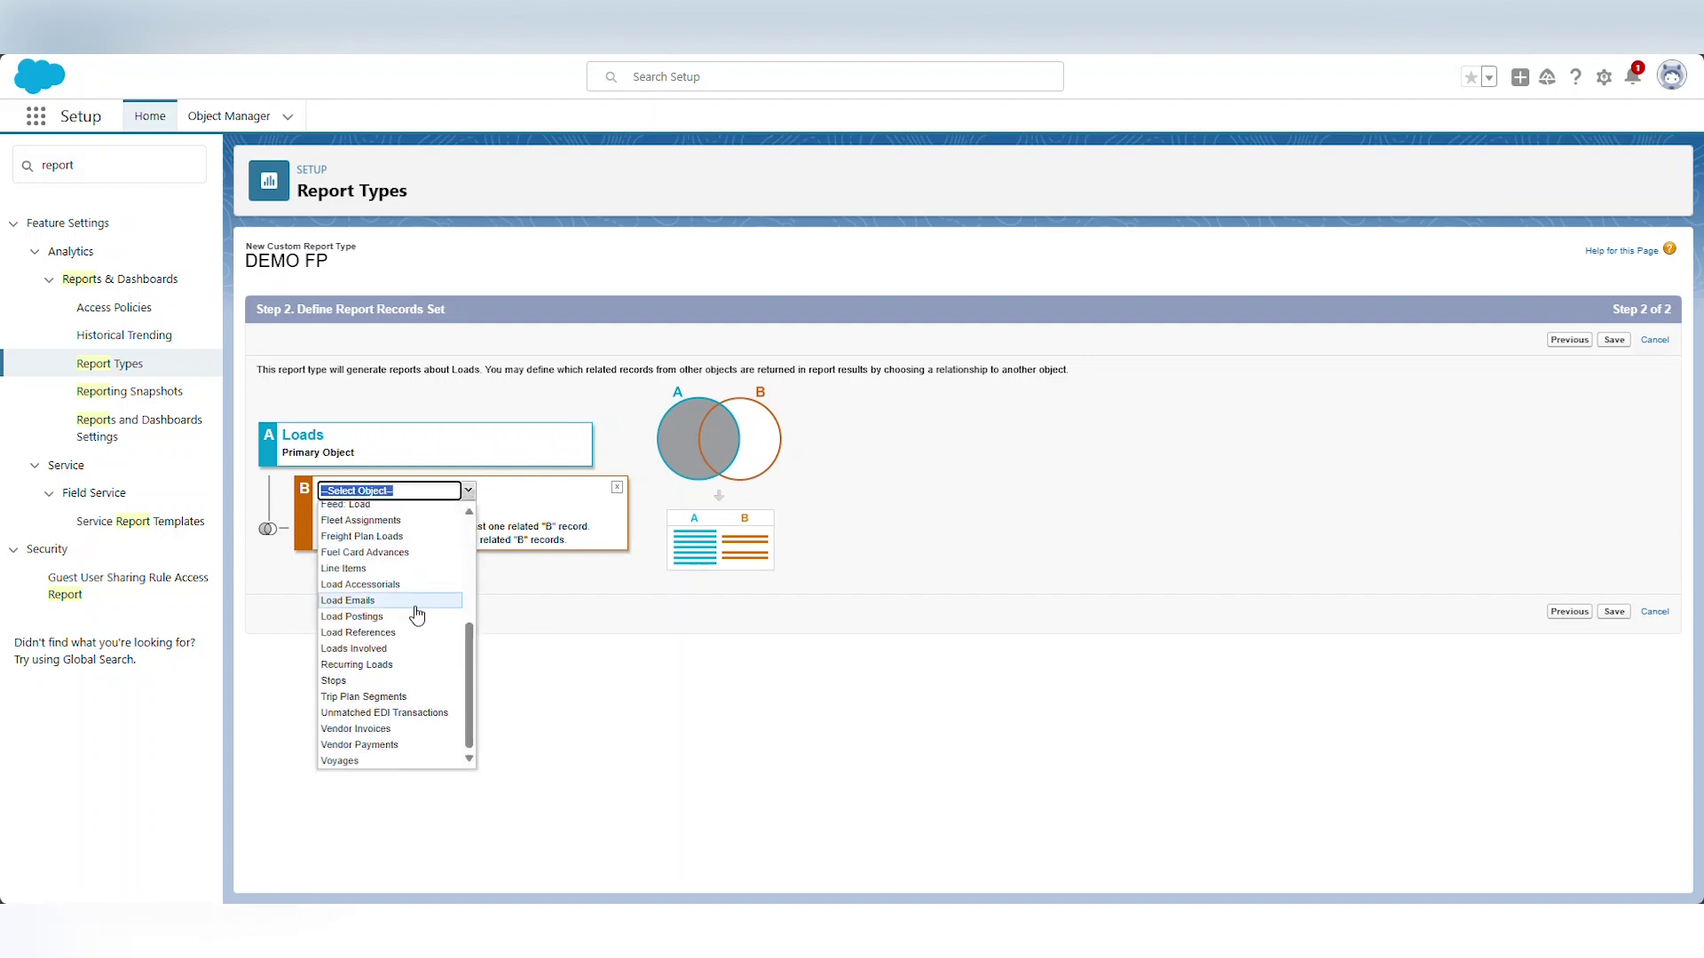
{"action": "left_click", "coordinate": [395, 537]}
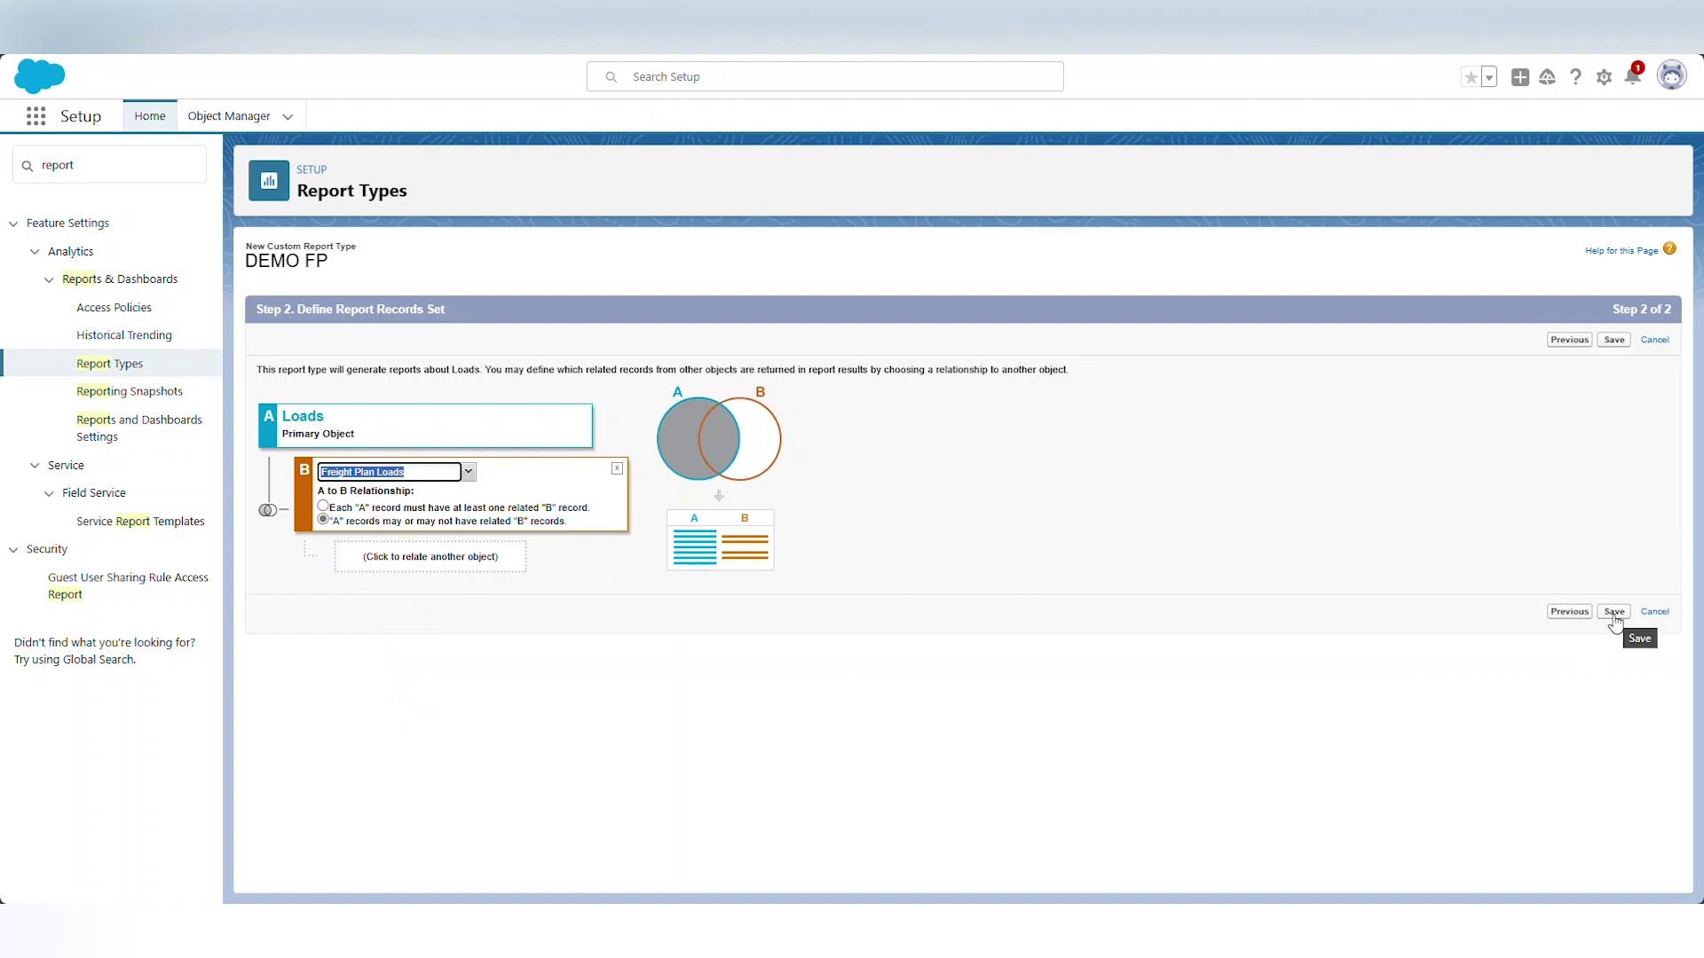
{"action": "left_click", "coordinate": [1614, 614]}
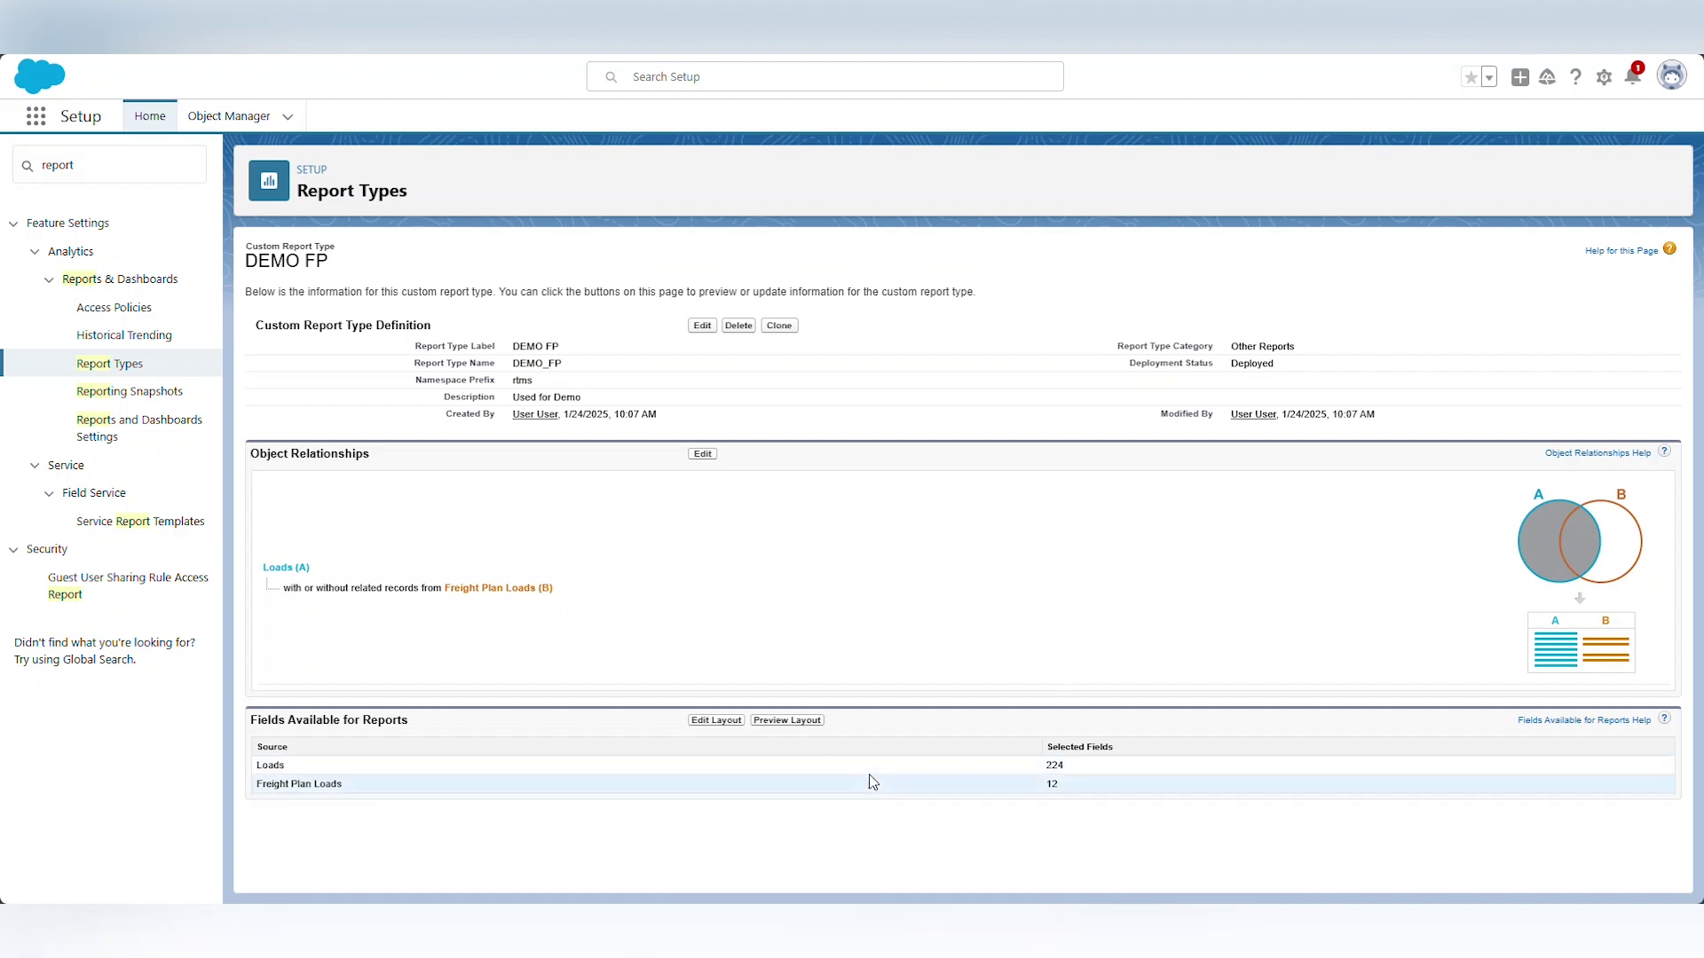
{"action": "double_click", "coordinate": [1052, 786]}
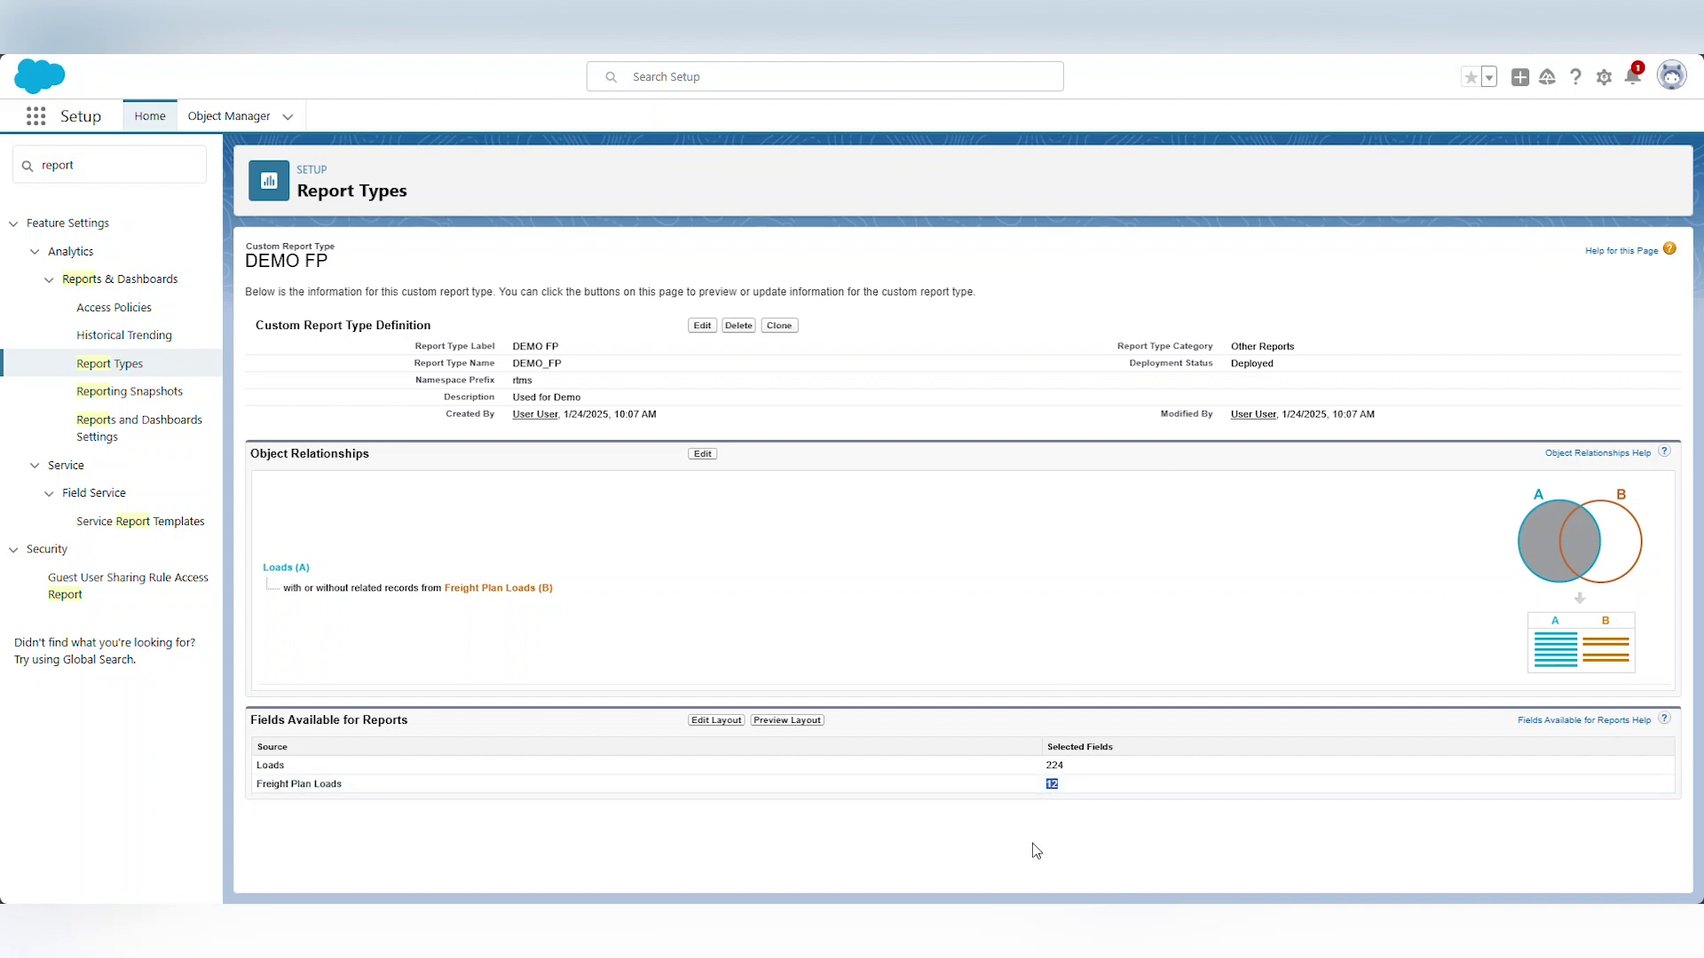
{"action": "left_click", "coordinate": [985, 814]}
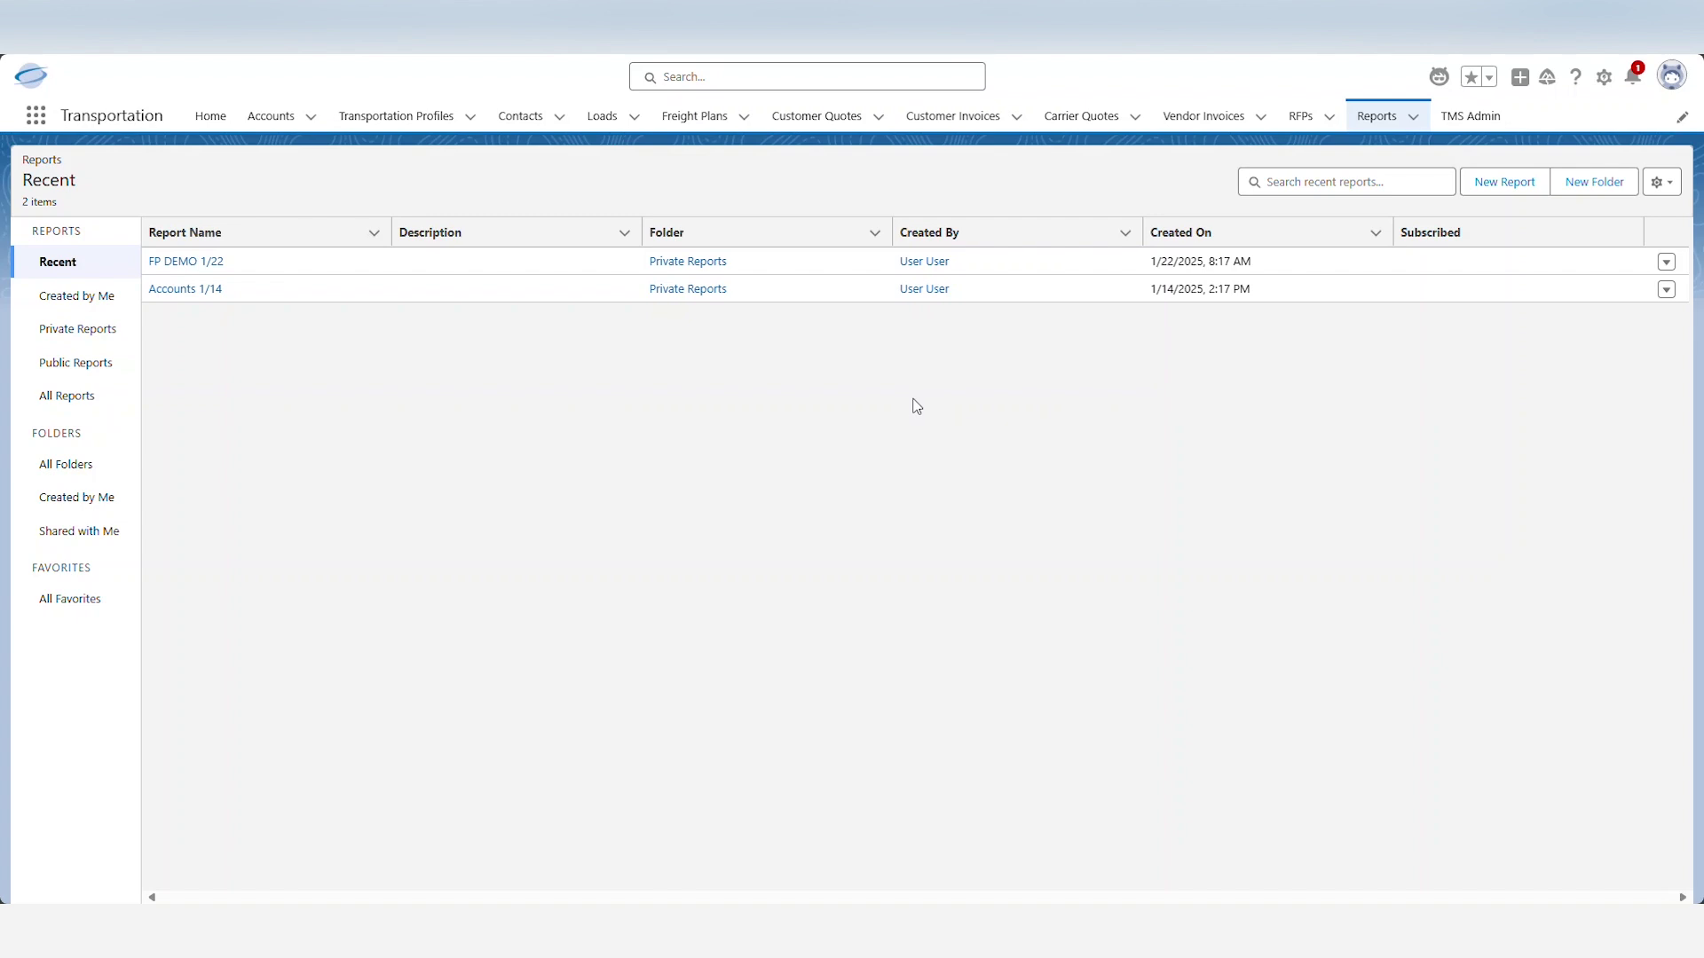
Start a new report based on the custom DEMO FP report type
{"action": "left_click", "coordinate": [1483, 181]}
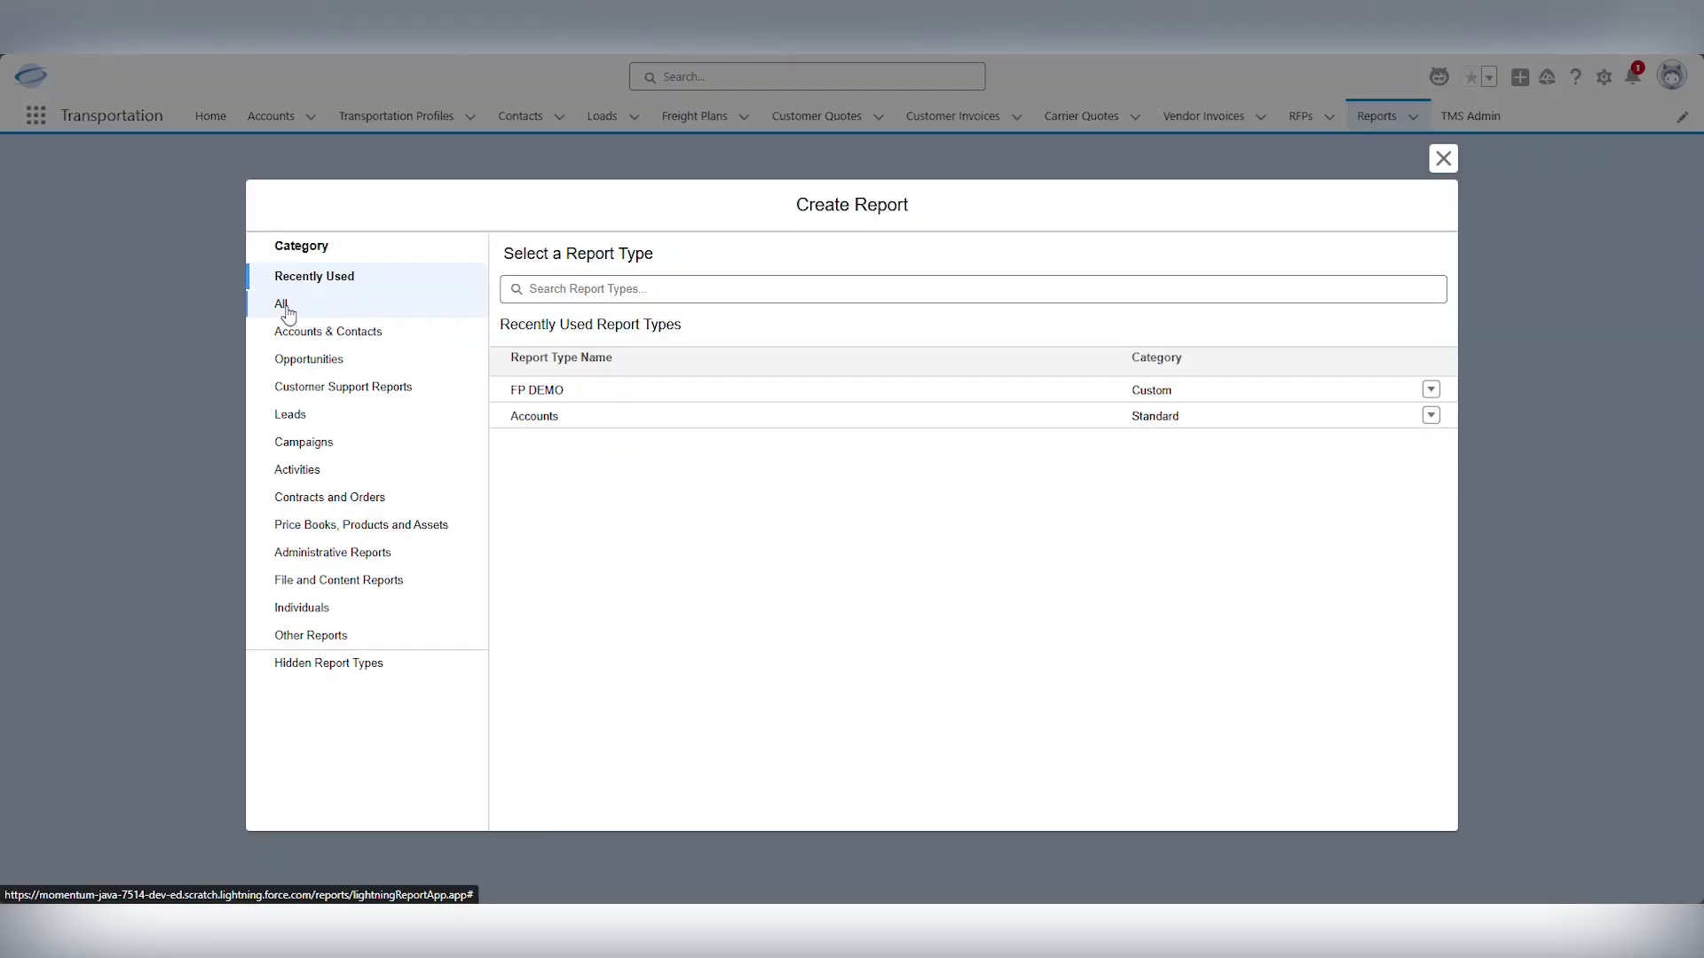
{"action": "left_click", "coordinate": [293, 309]}
{"action": "left_click", "coordinate": [649, 292]}
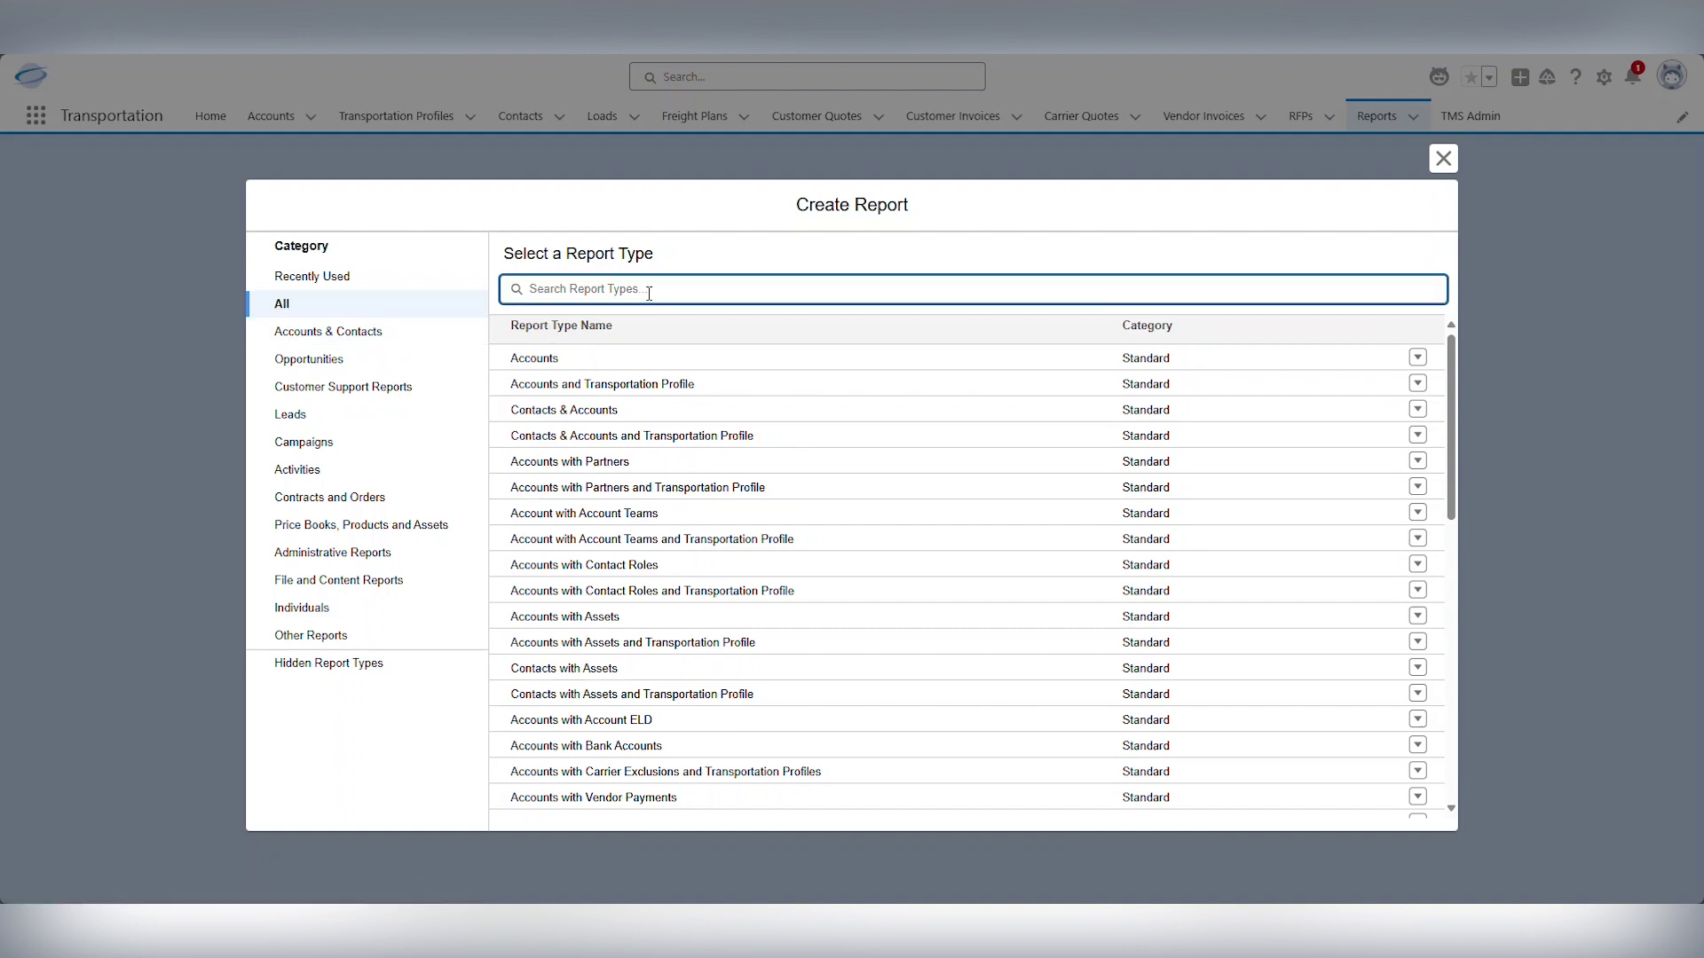
{"action": "type", "text": "demo"}
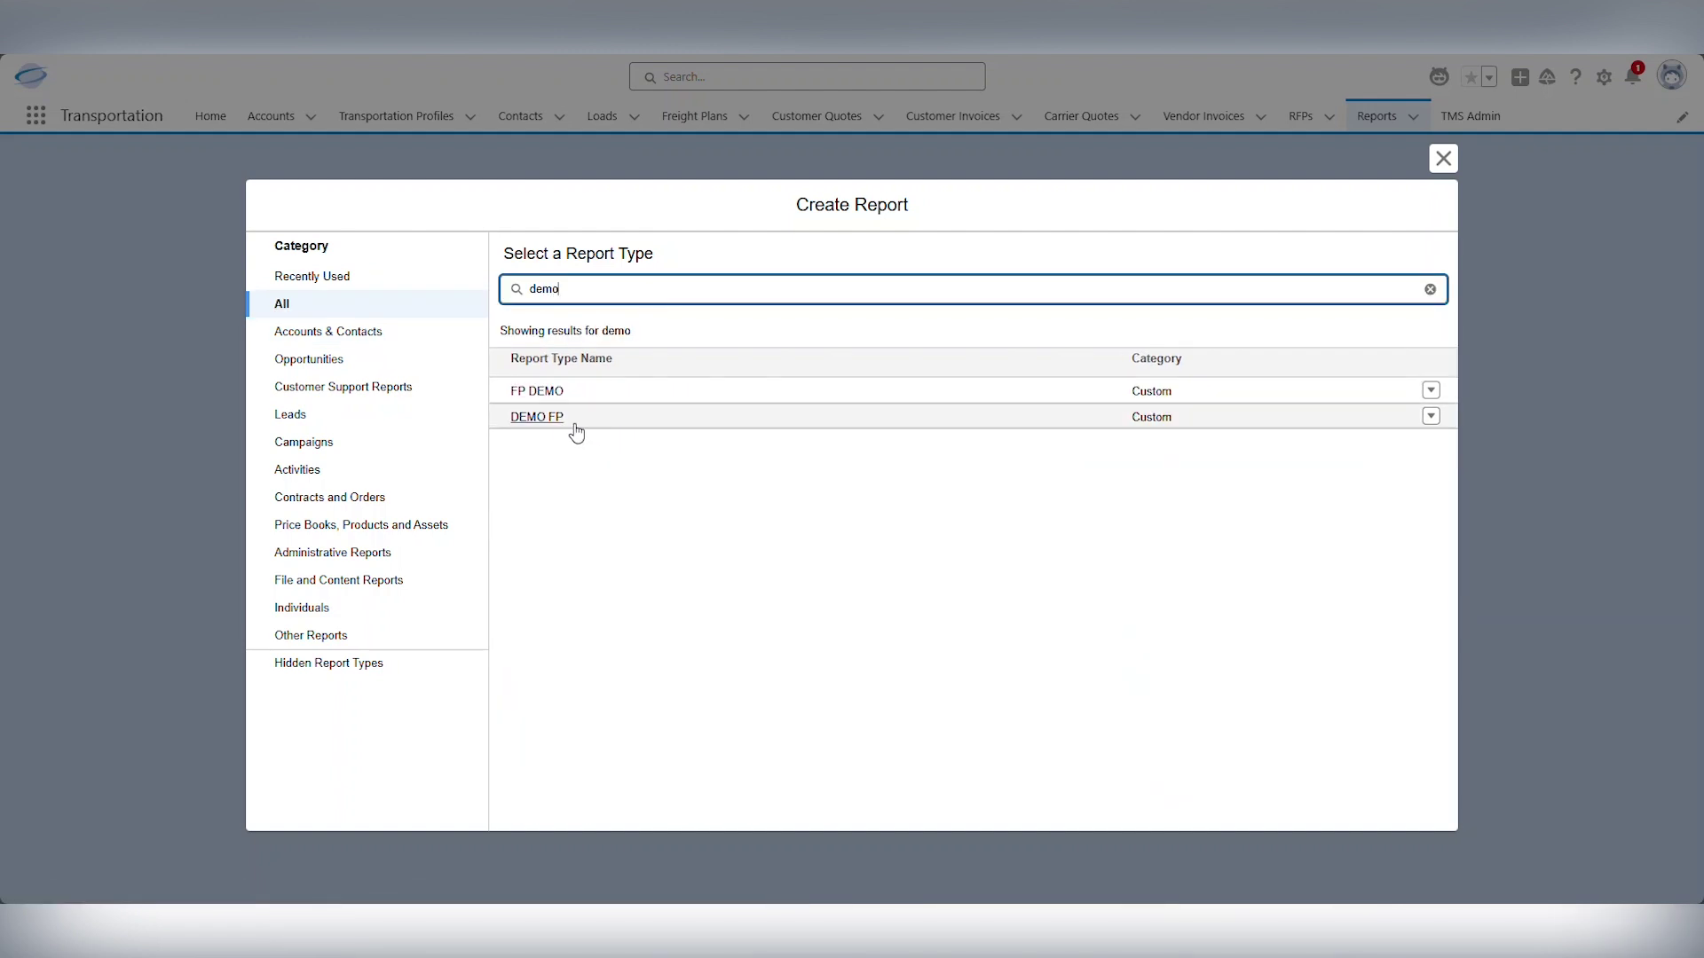
{"action": "left_click", "coordinate": [540, 418]}
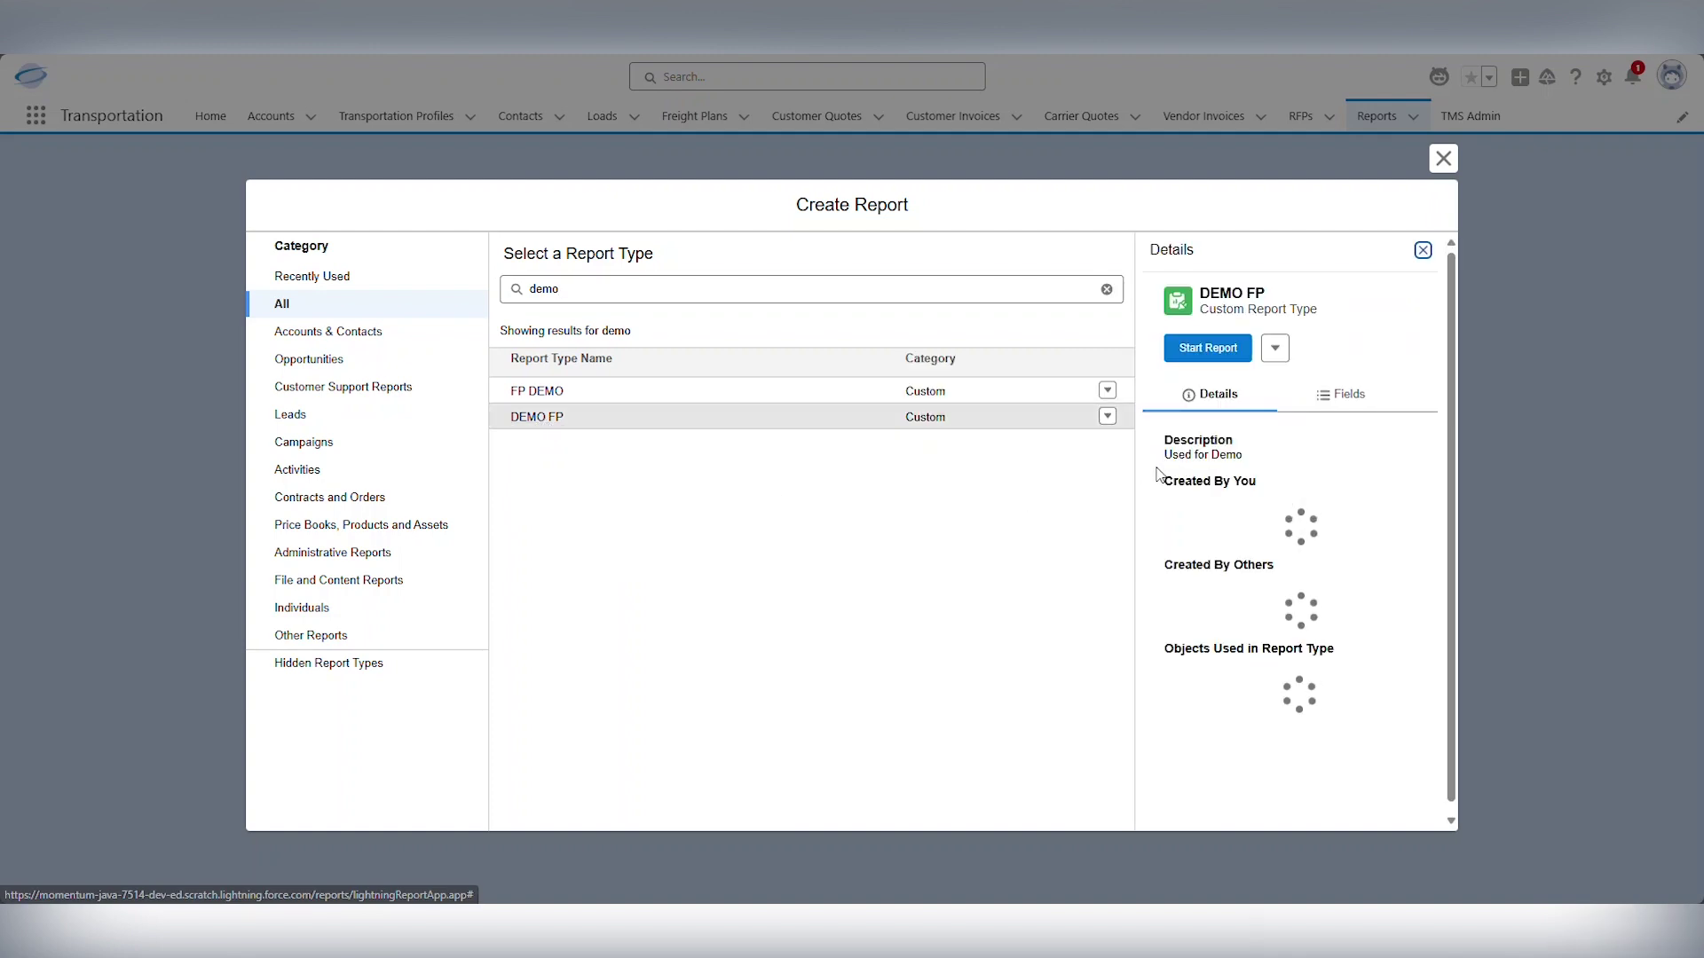
{"action": "left_click", "coordinate": [1200, 351]}
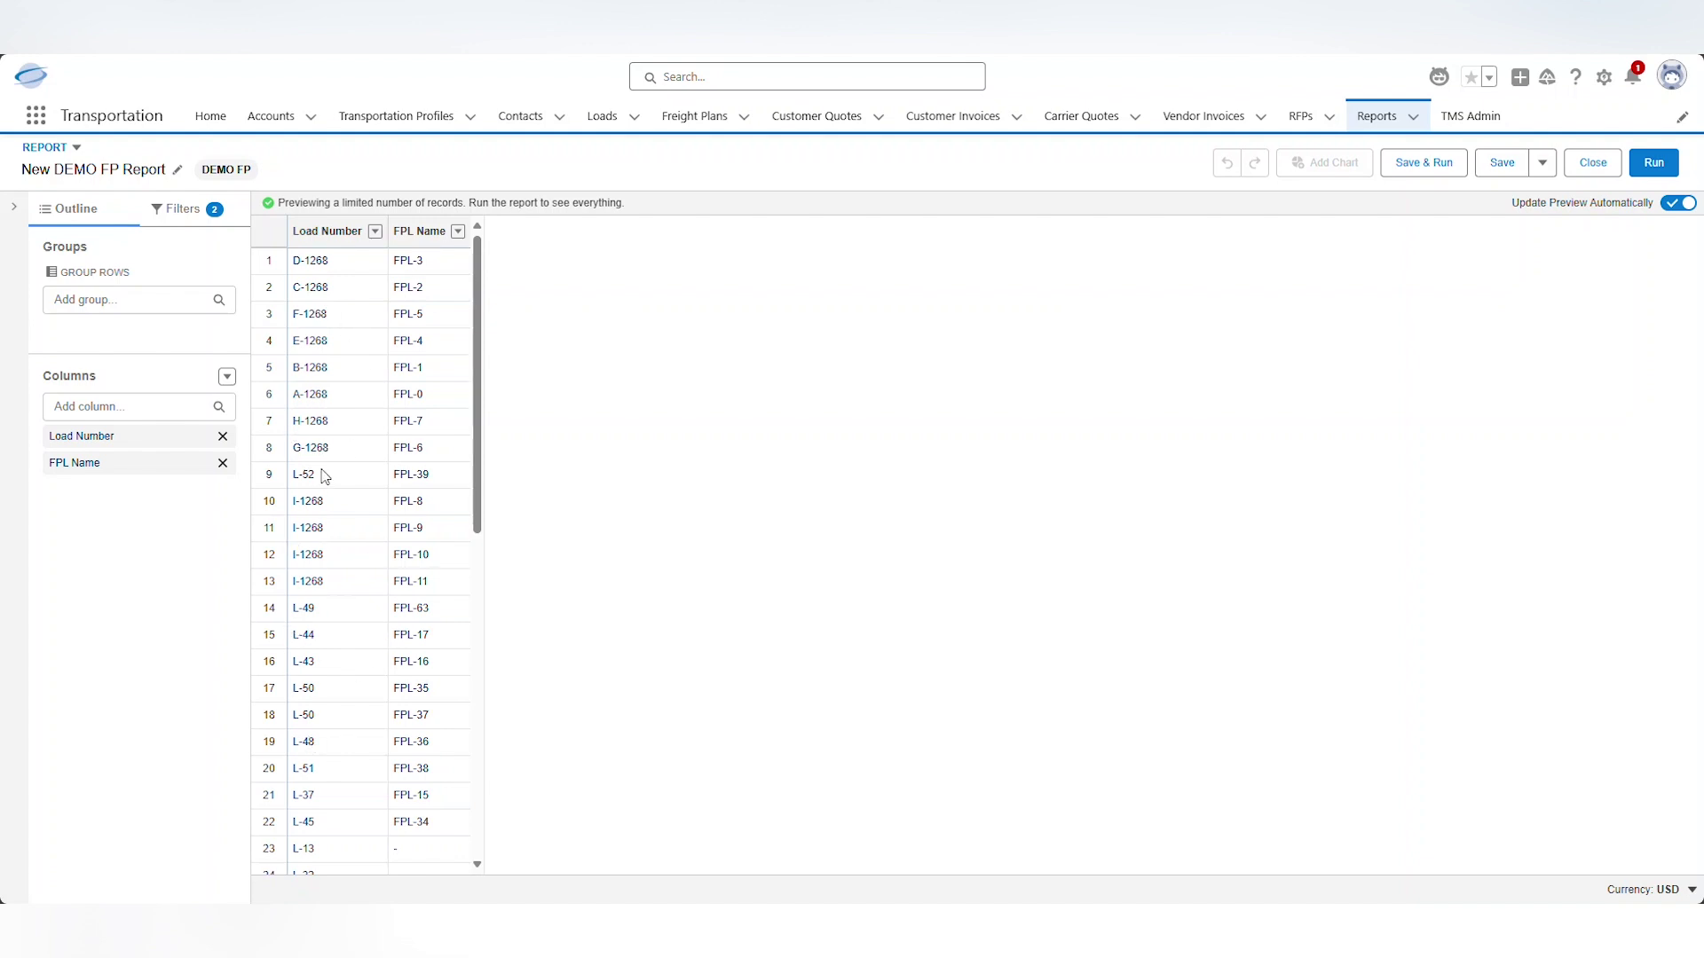
Add a report filter so that In Freight Plan equals True
{"action": "scroll", "coordinate": [330, 472], "scroll_direction": "down", "scroll_amount": 5}
{"action": "scroll", "coordinate": [330, 471], "scroll_direction": "up", "scroll_amount": 5}
{"action": "left_click", "coordinate": [184, 216]}
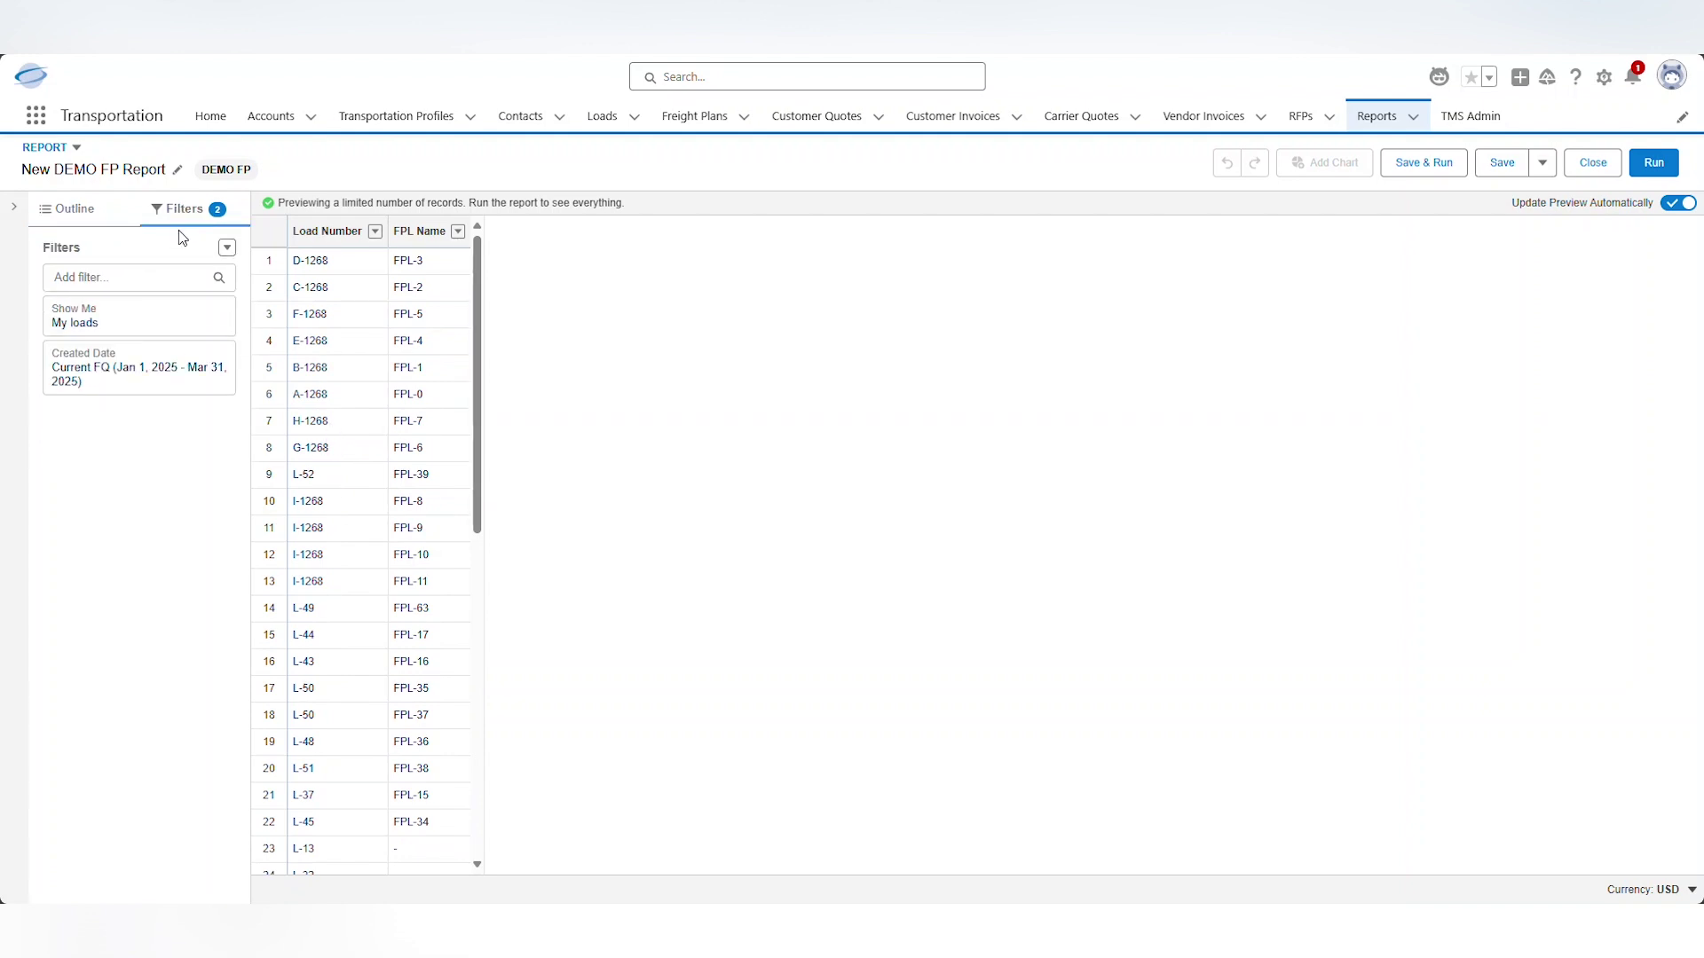
{"action": "left_click", "coordinate": [100, 281]}
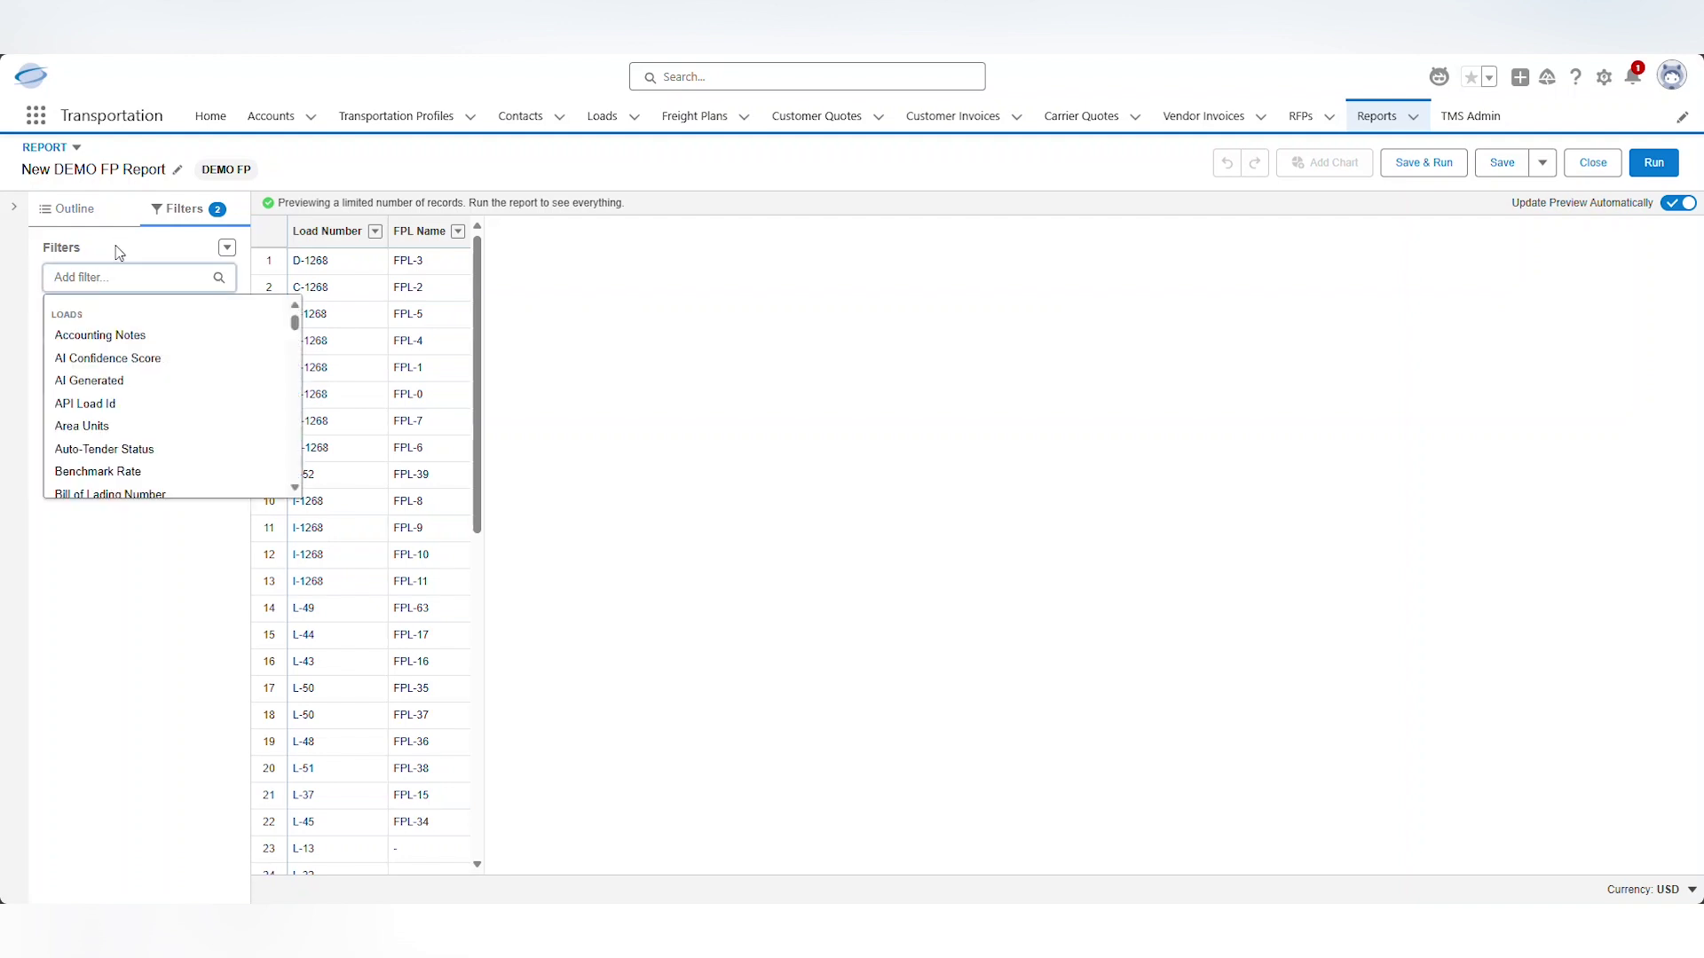
{"action": "type", "text": "in f"}
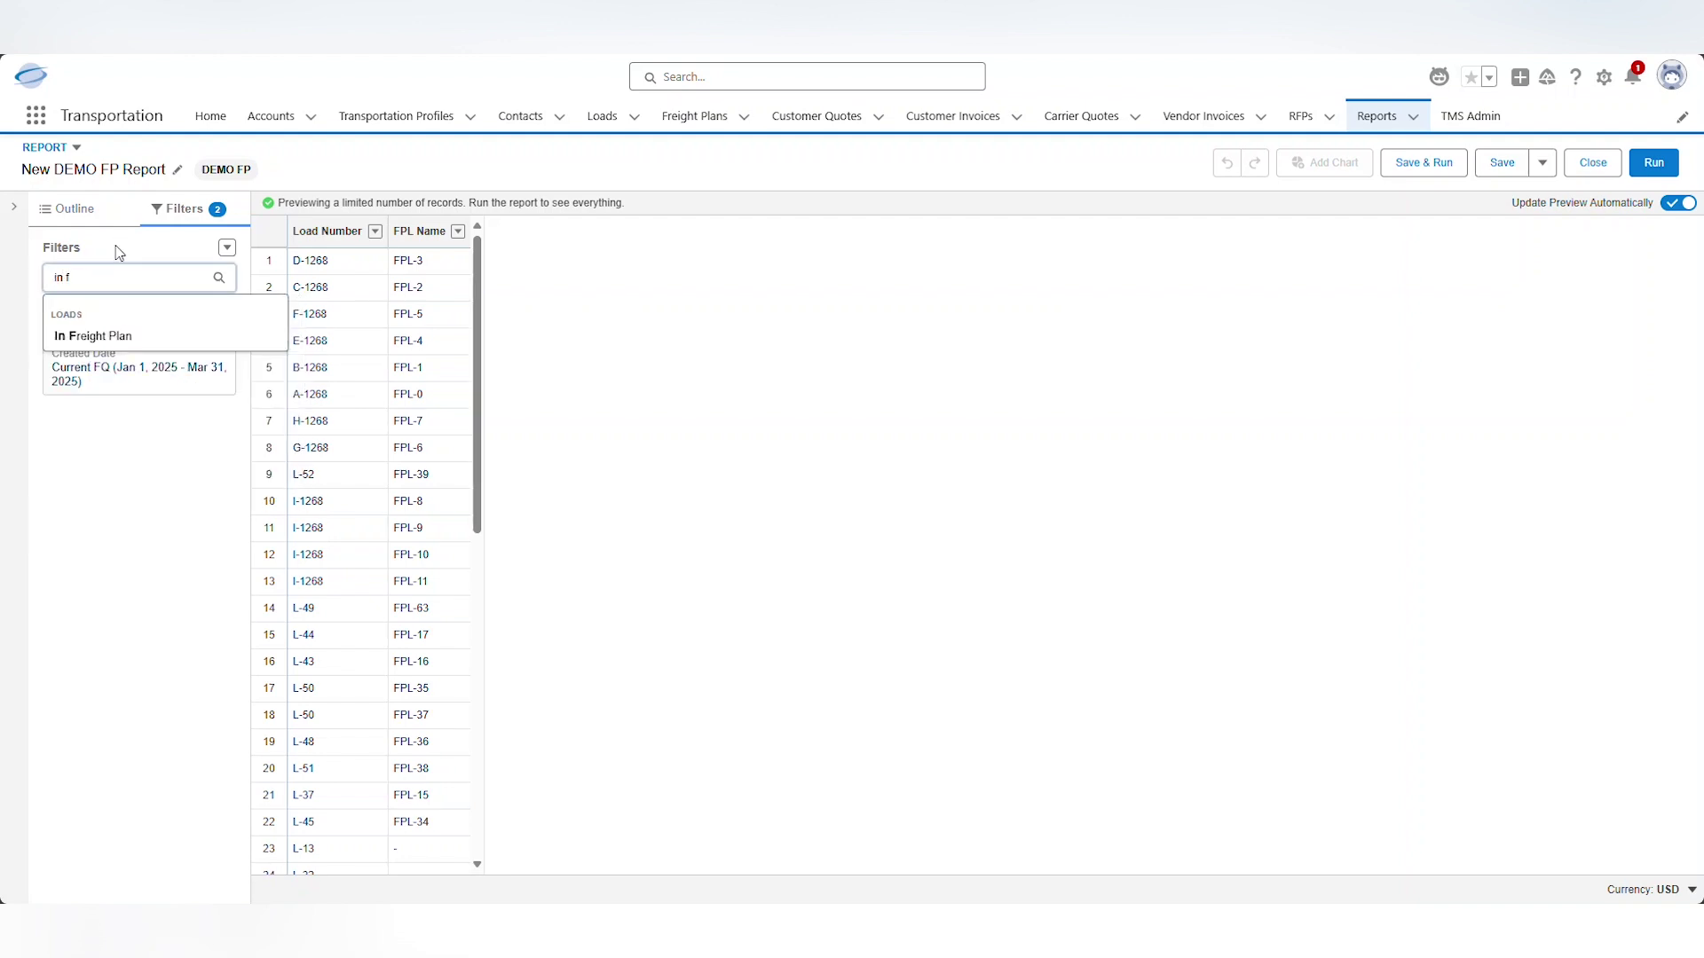
{"action": "left_click", "coordinate": [113, 337]}
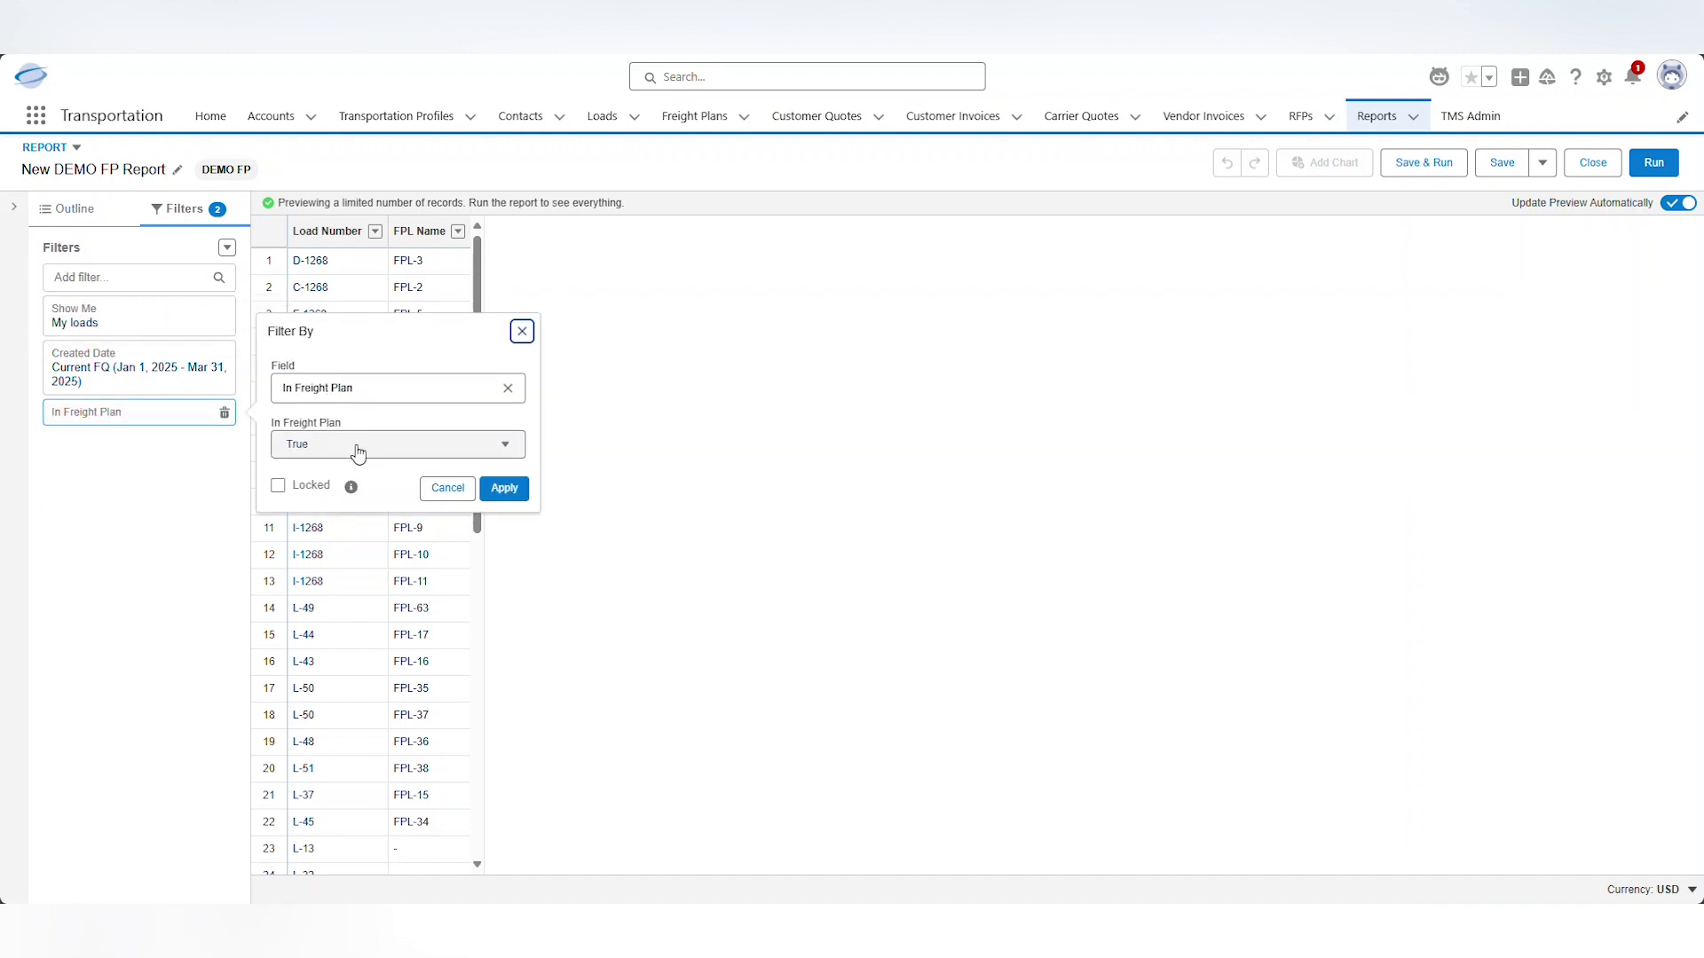
{"action": "left_click", "coordinate": [489, 490]}
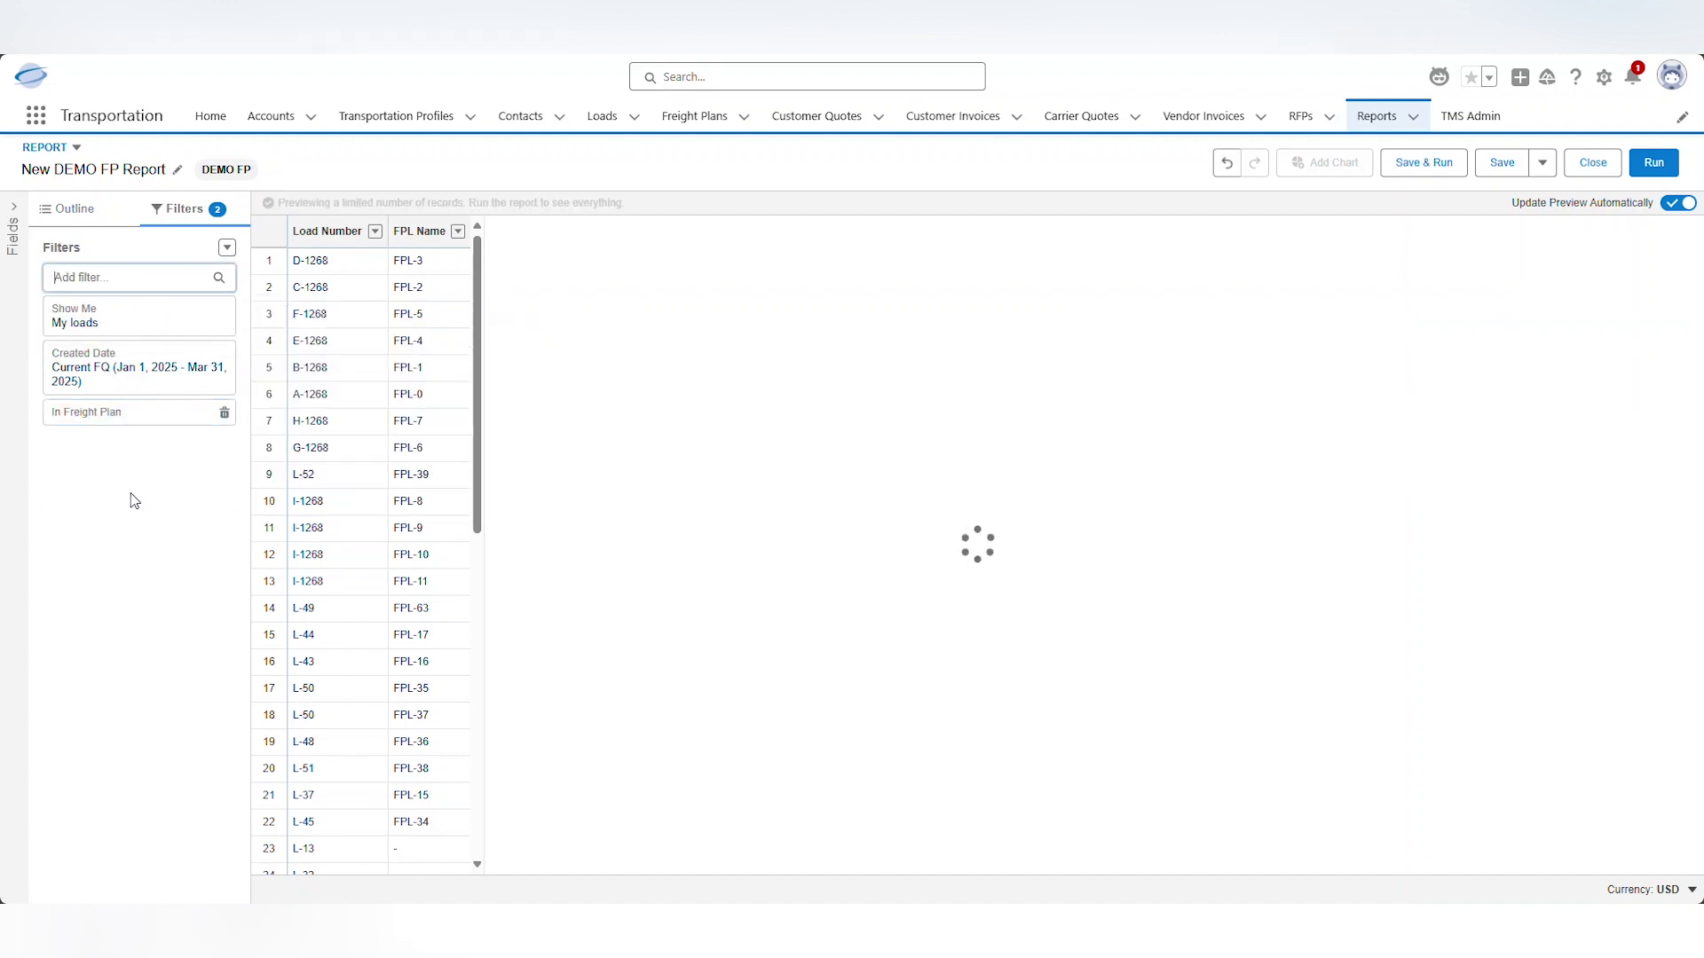
Add a second Created Date filter that equals the relative date TODAY
{"action": "left_click", "coordinate": [109, 278]}
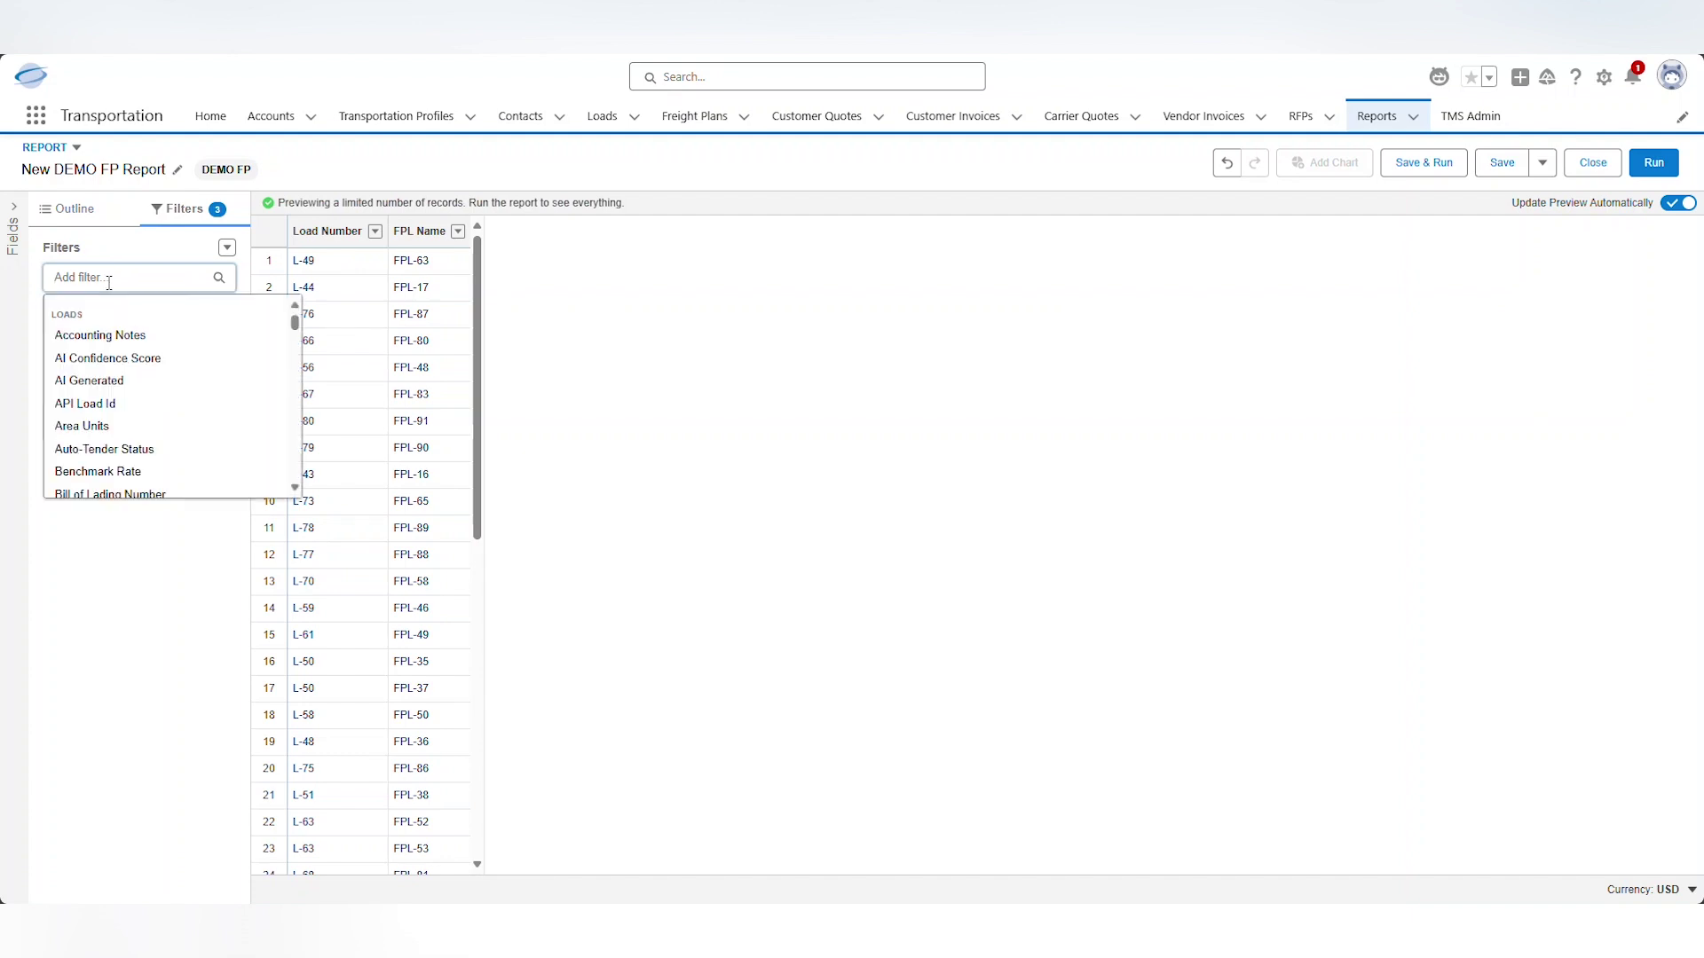
{"action": "scroll", "coordinate": [173, 425], "scroll_direction": "down", "scroll_amount": 5}
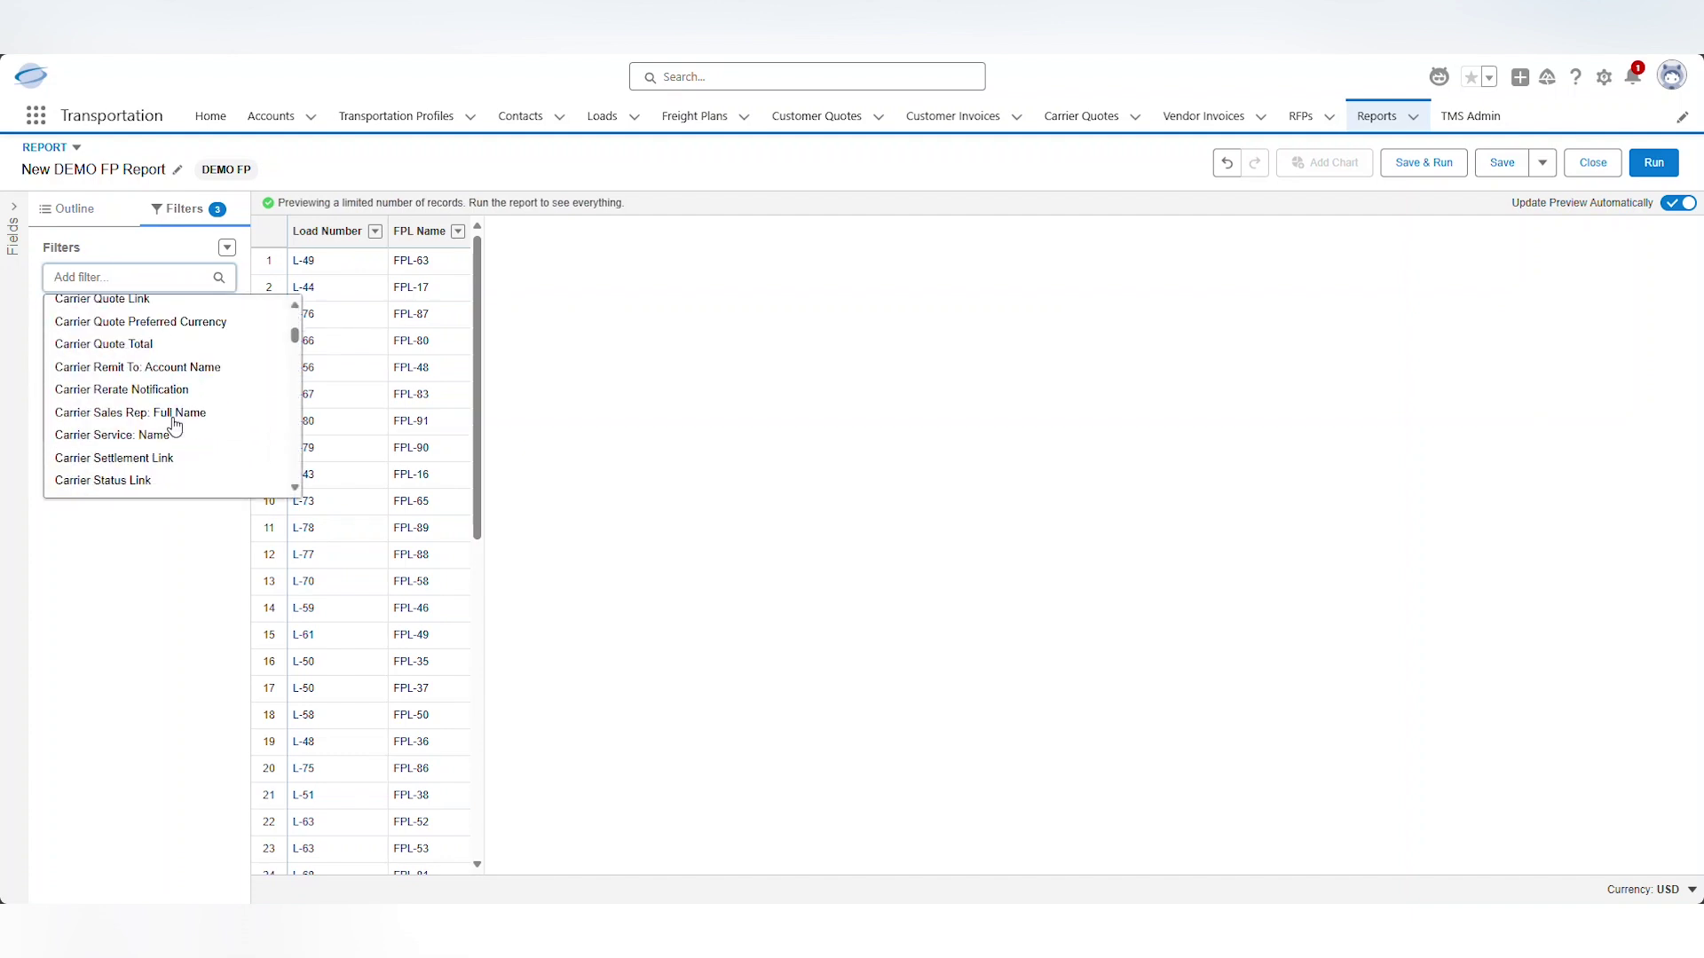
{"action": "scroll", "coordinate": [174, 425], "scroll_direction": "down", "scroll_amount": 5}
{"action": "scroll", "coordinate": [174, 426], "scroll_direction": "down", "scroll_amount": 8}
{"action": "scroll", "coordinate": [174, 426], "scroll_direction": "down", "scroll_amount": 2}
{"action": "scroll", "coordinate": [174, 426], "scroll_direction": "up", "scroll_amount": 8}
{"action": "scroll", "coordinate": [174, 426], "scroll_direction": "up", "scroll_amount": 6}
{"action": "scroll", "coordinate": [173, 426], "scroll_direction": "up", "scroll_amount": 2}
{"action": "left_click", "coordinate": [124, 423]}
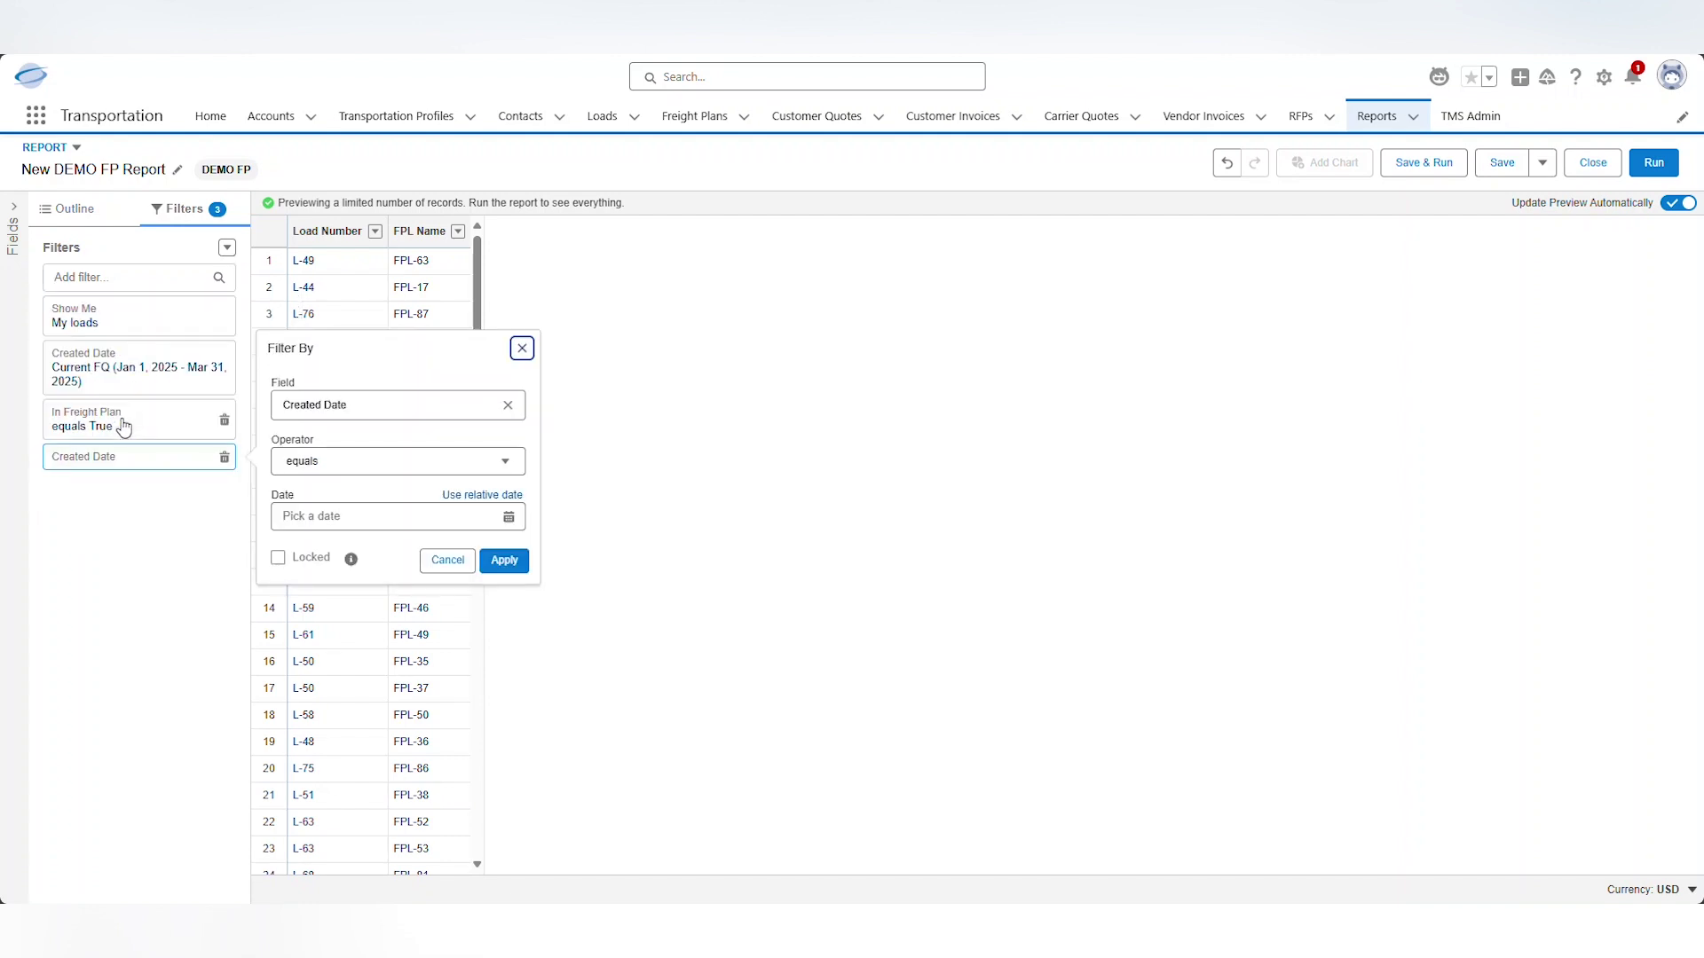
{"action": "left_click", "coordinate": [317, 519]}
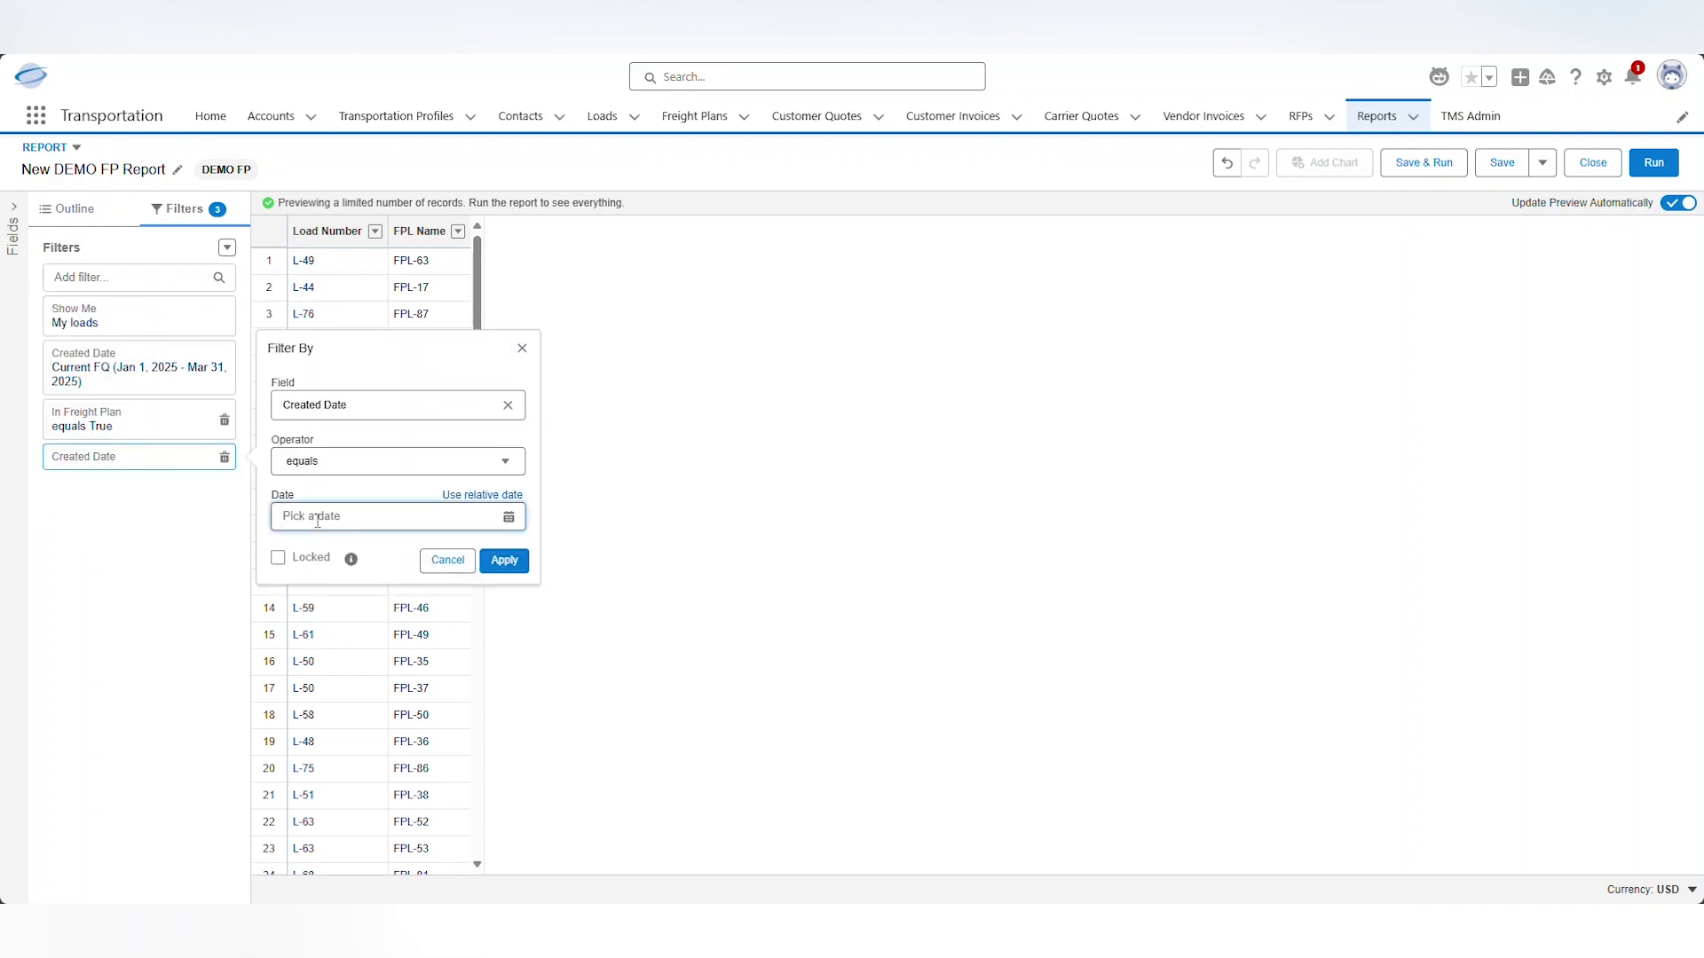
{"action": "left_click", "coordinate": [465, 496]}
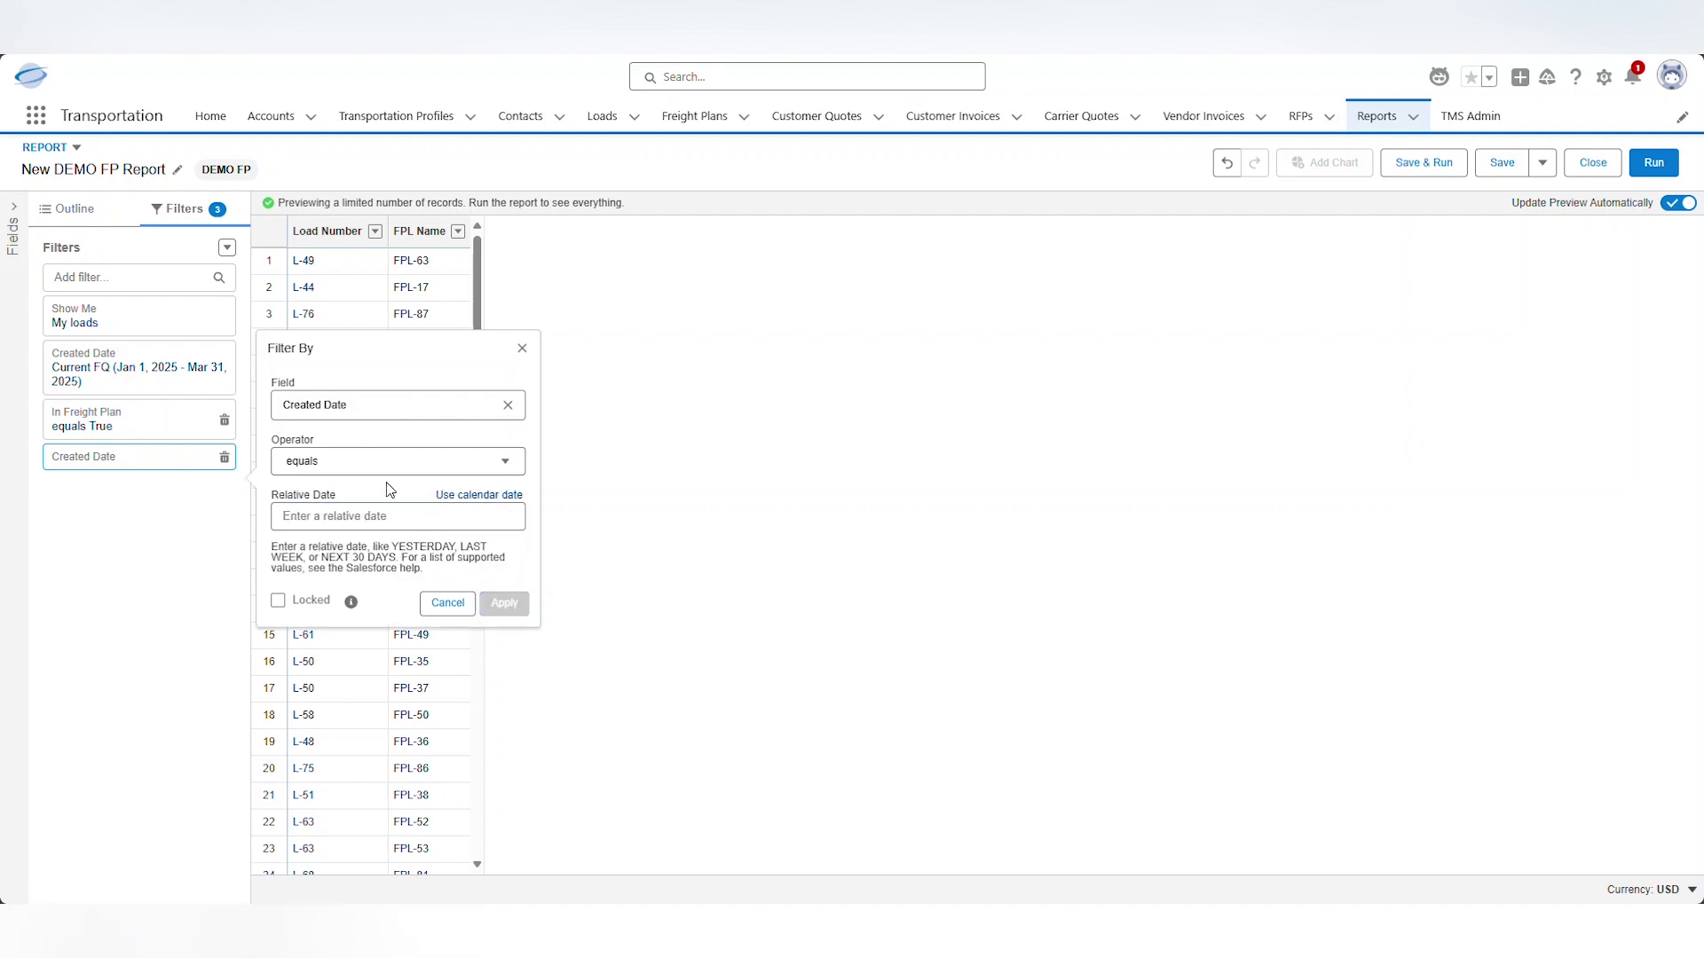
{"action": "left_click", "coordinate": [346, 524]}
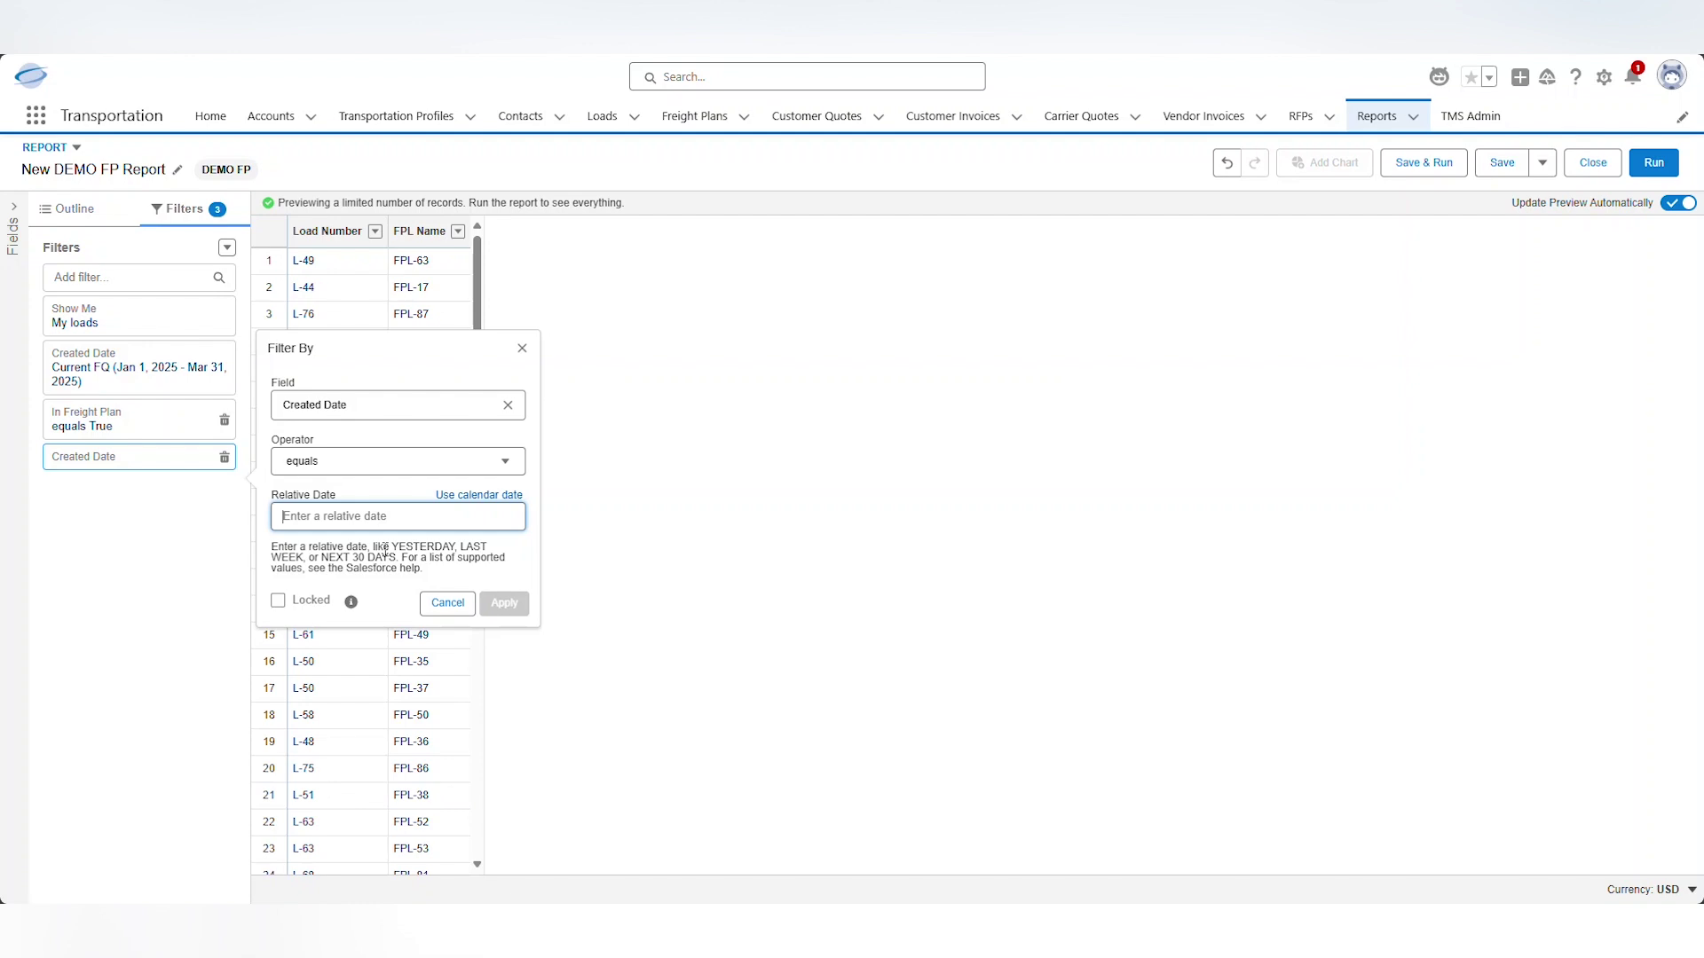
{"action": "type", "text": "today"}
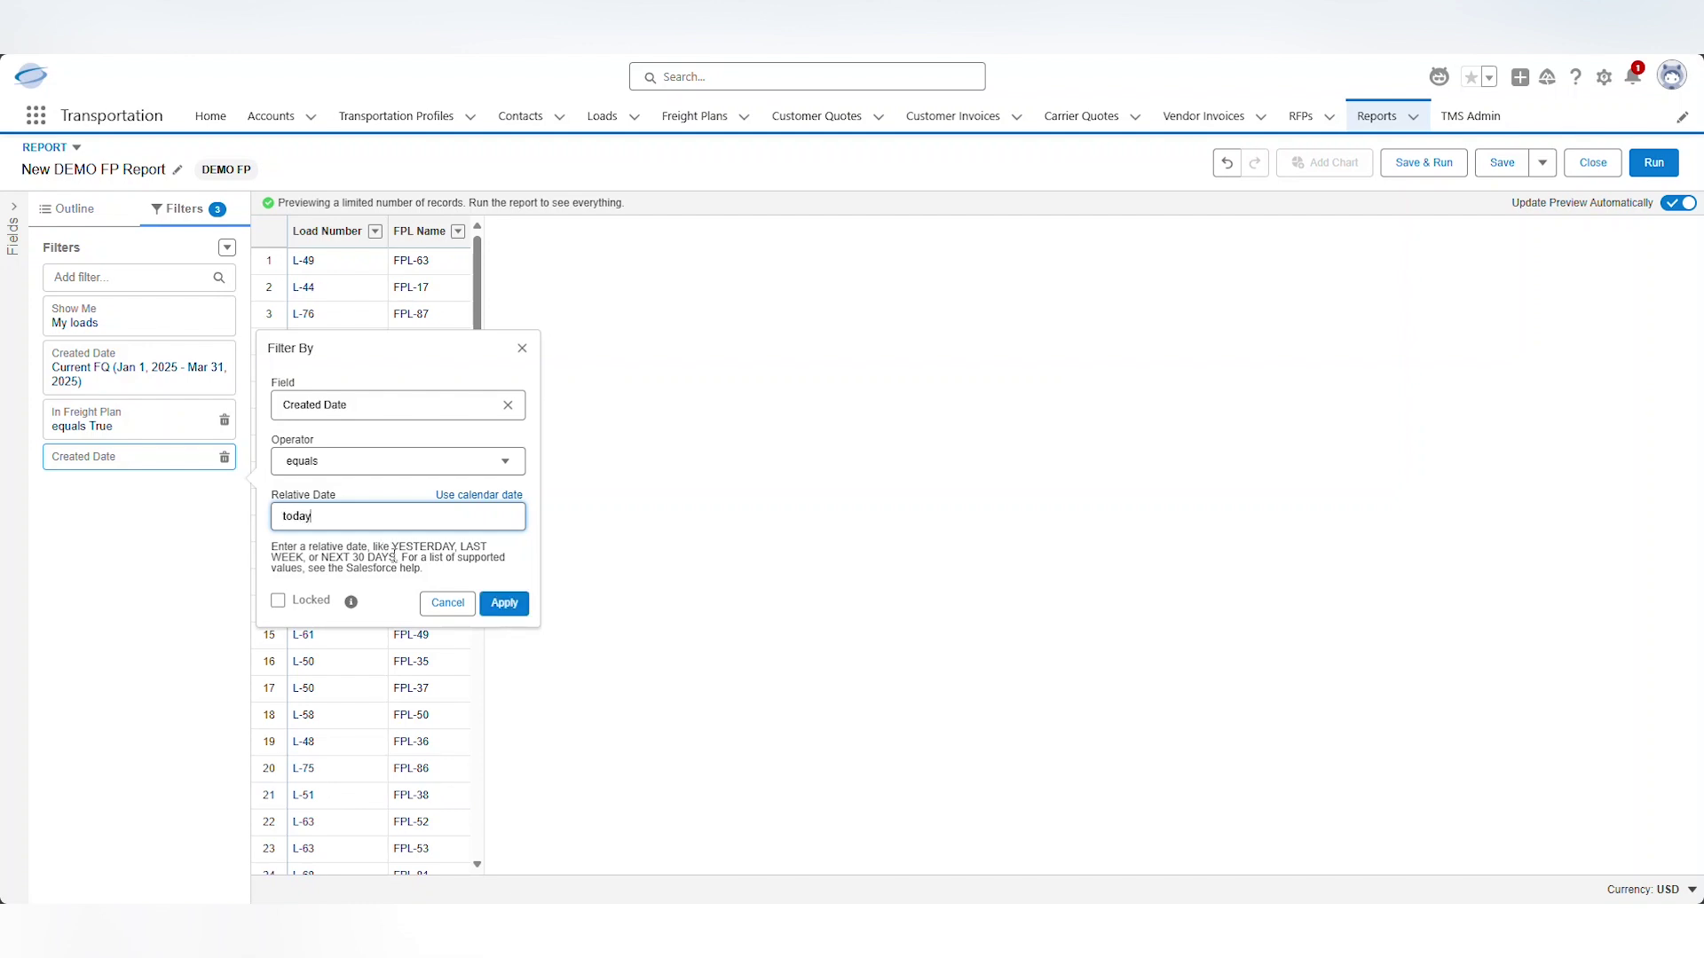
{"action": "left_click", "coordinate": [503, 603]}
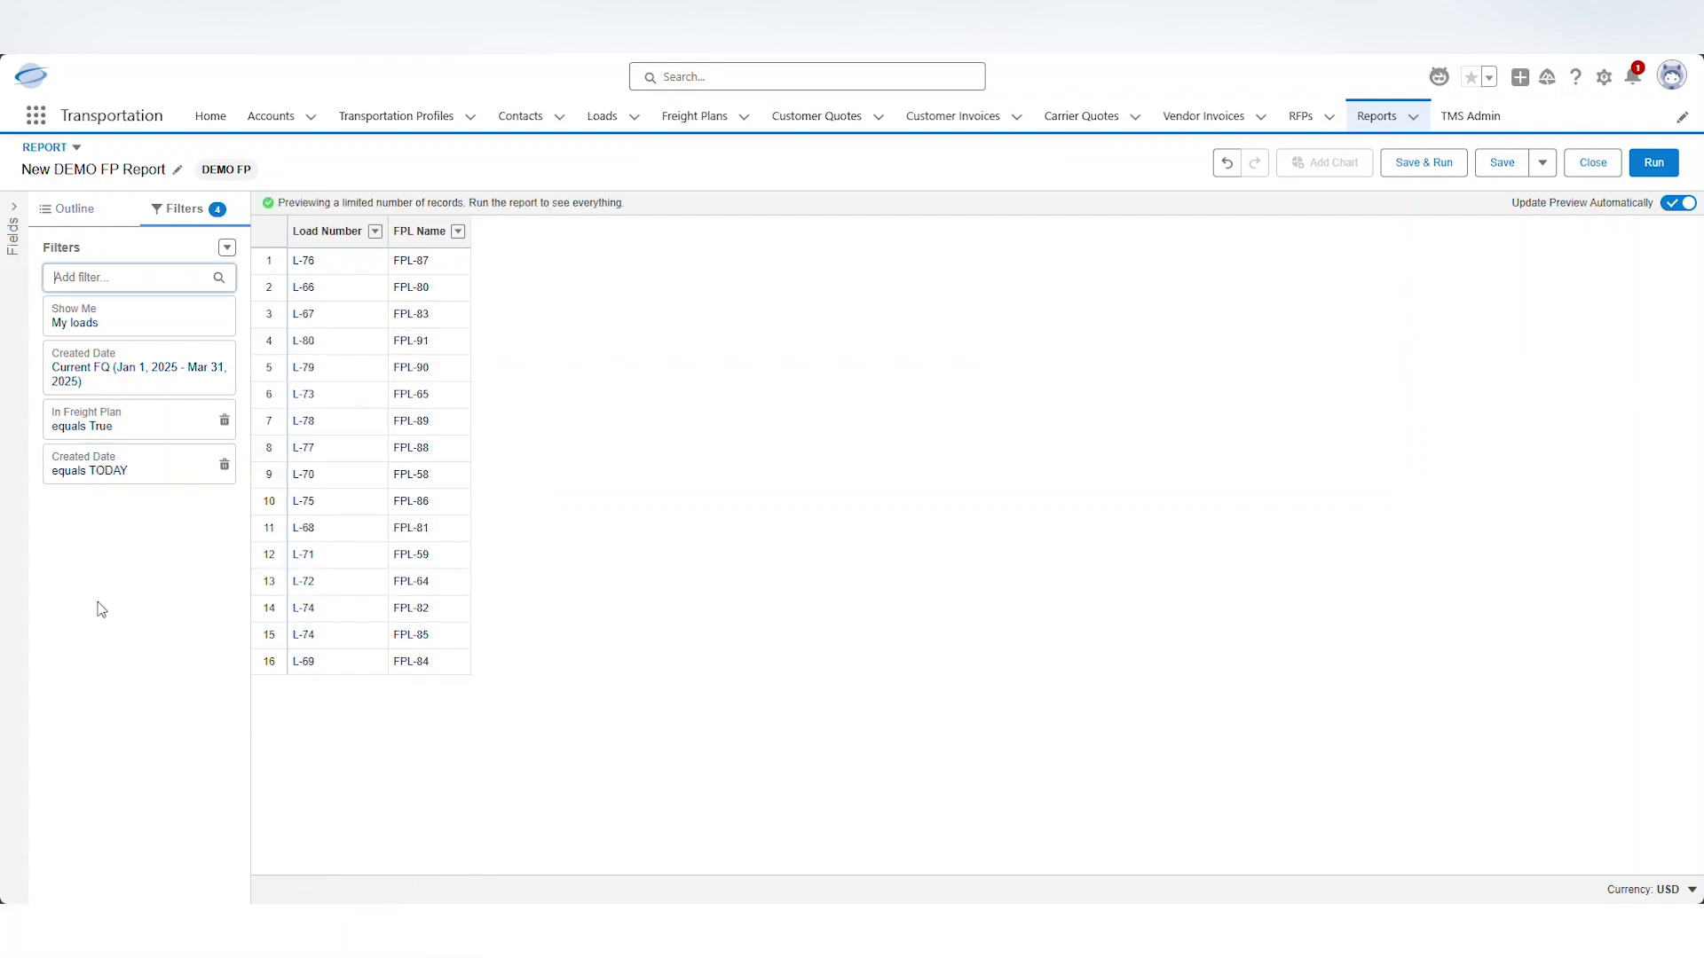
Remove the FPL Name column from the report and add the Carrier Load and Customer Load fields as columns
{"action": "left_click", "coordinate": [62, 216]}
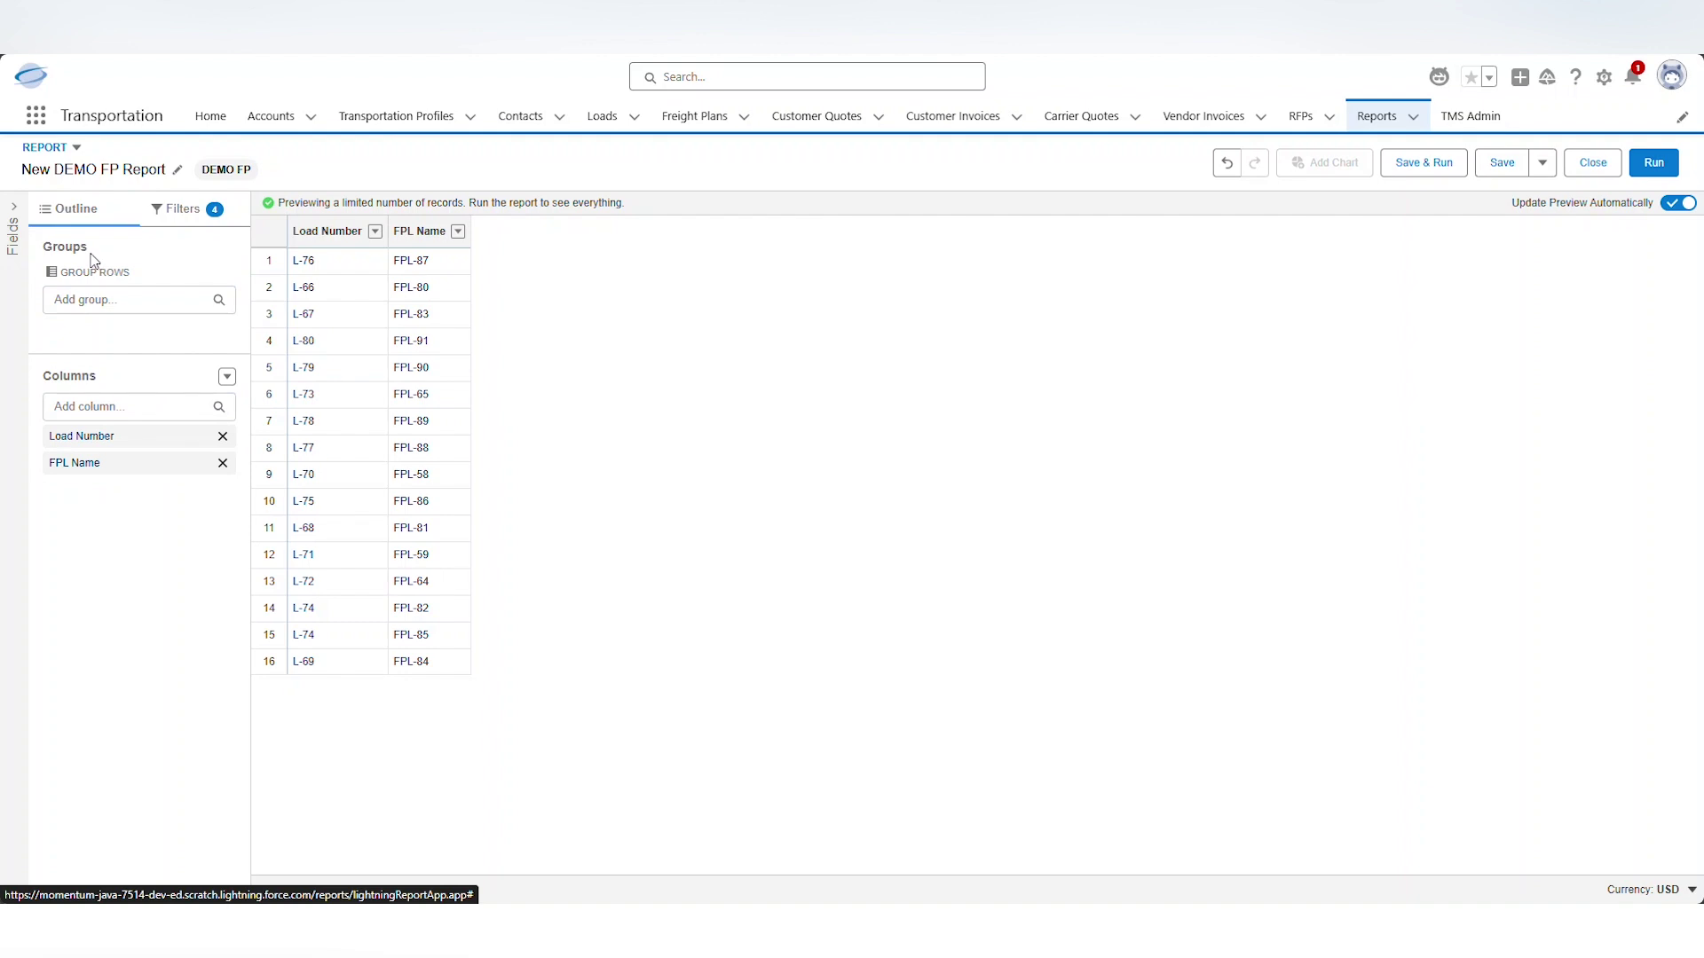
{"action": "left_click", "coordinate": [222, 464]}
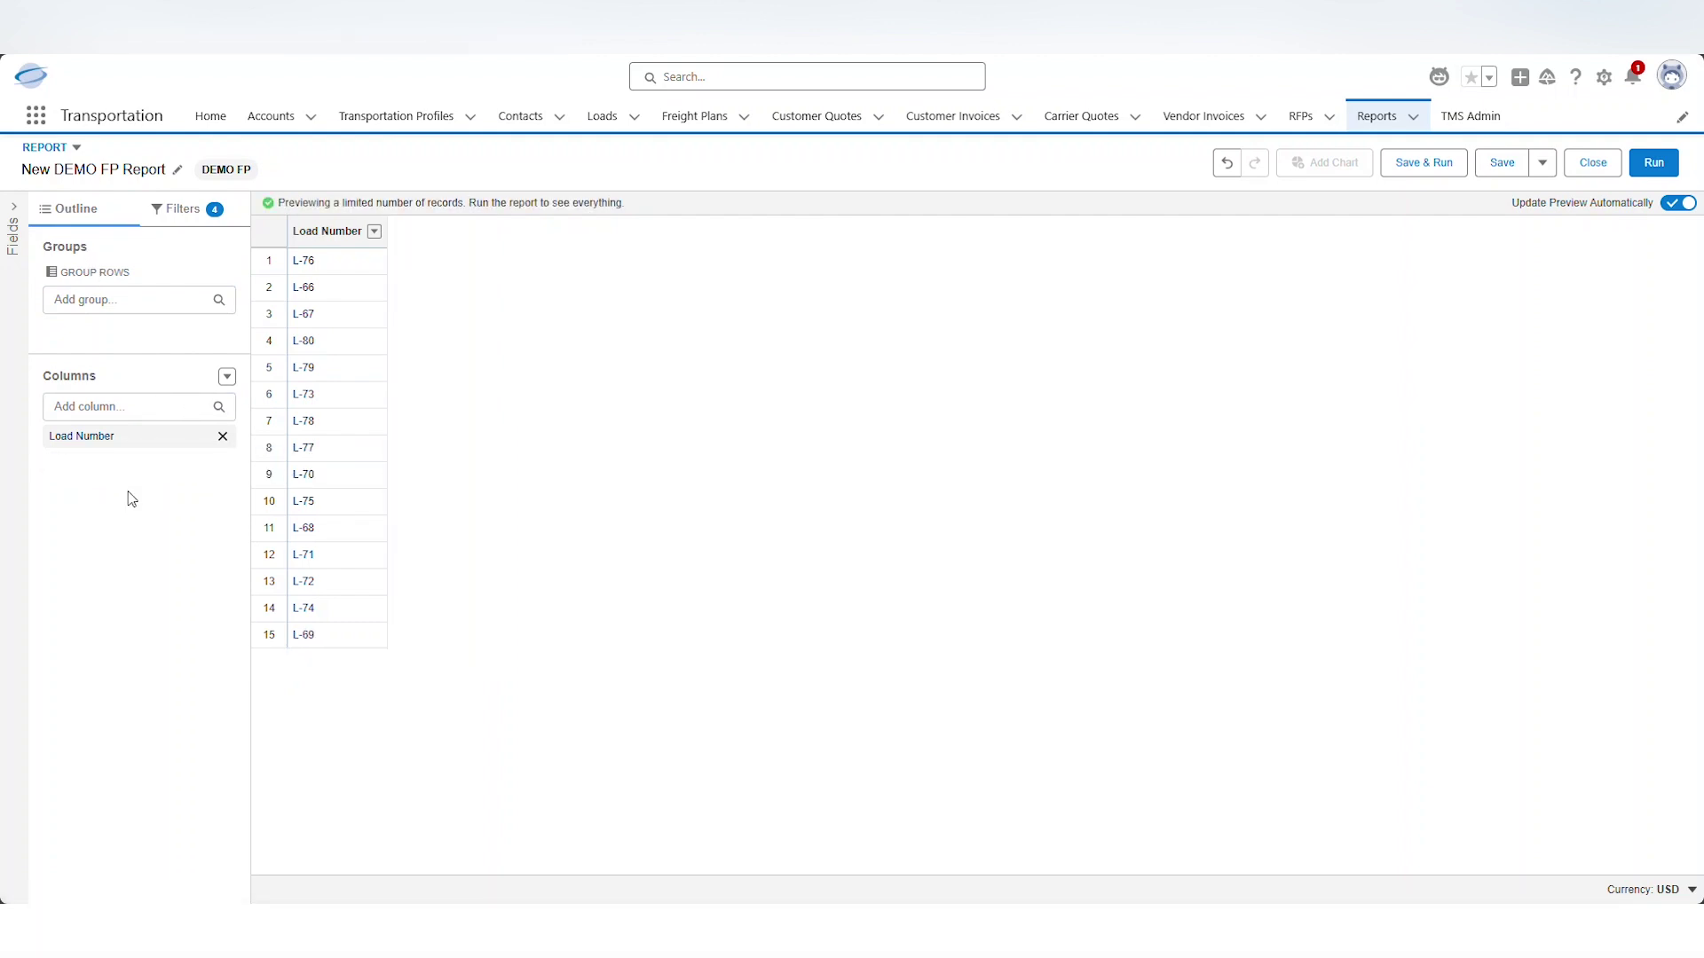
{"action": "left_click", "coordinate": [14, 208]}
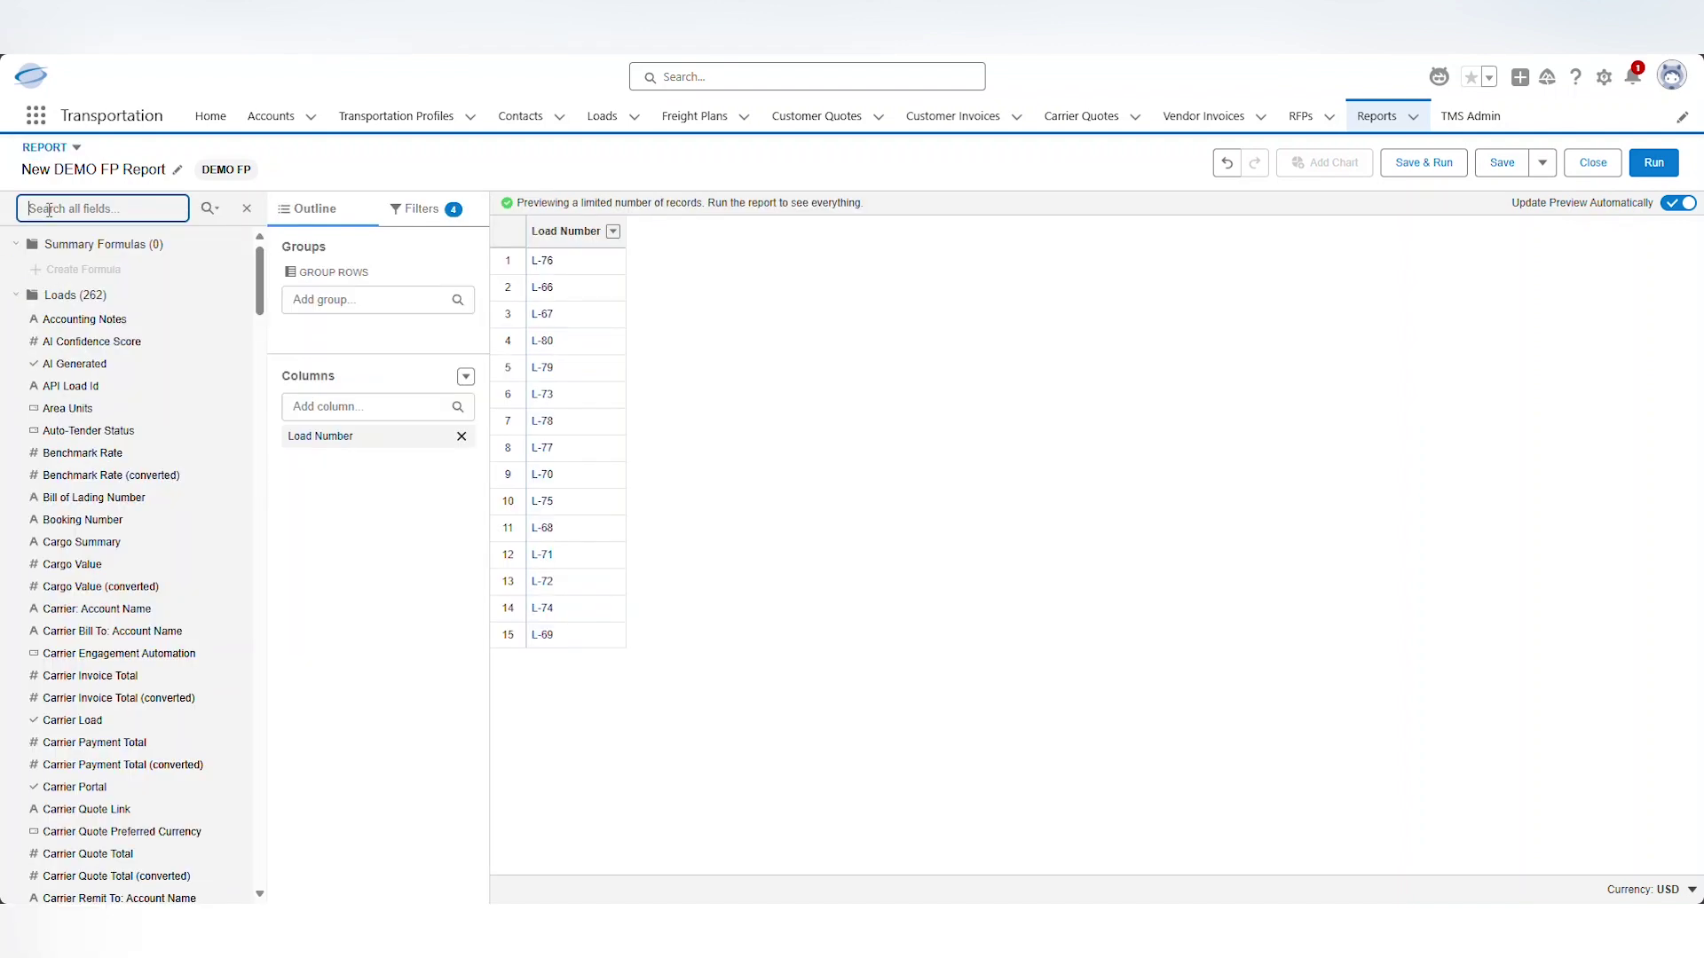
{"action": "type", "text": "load"}
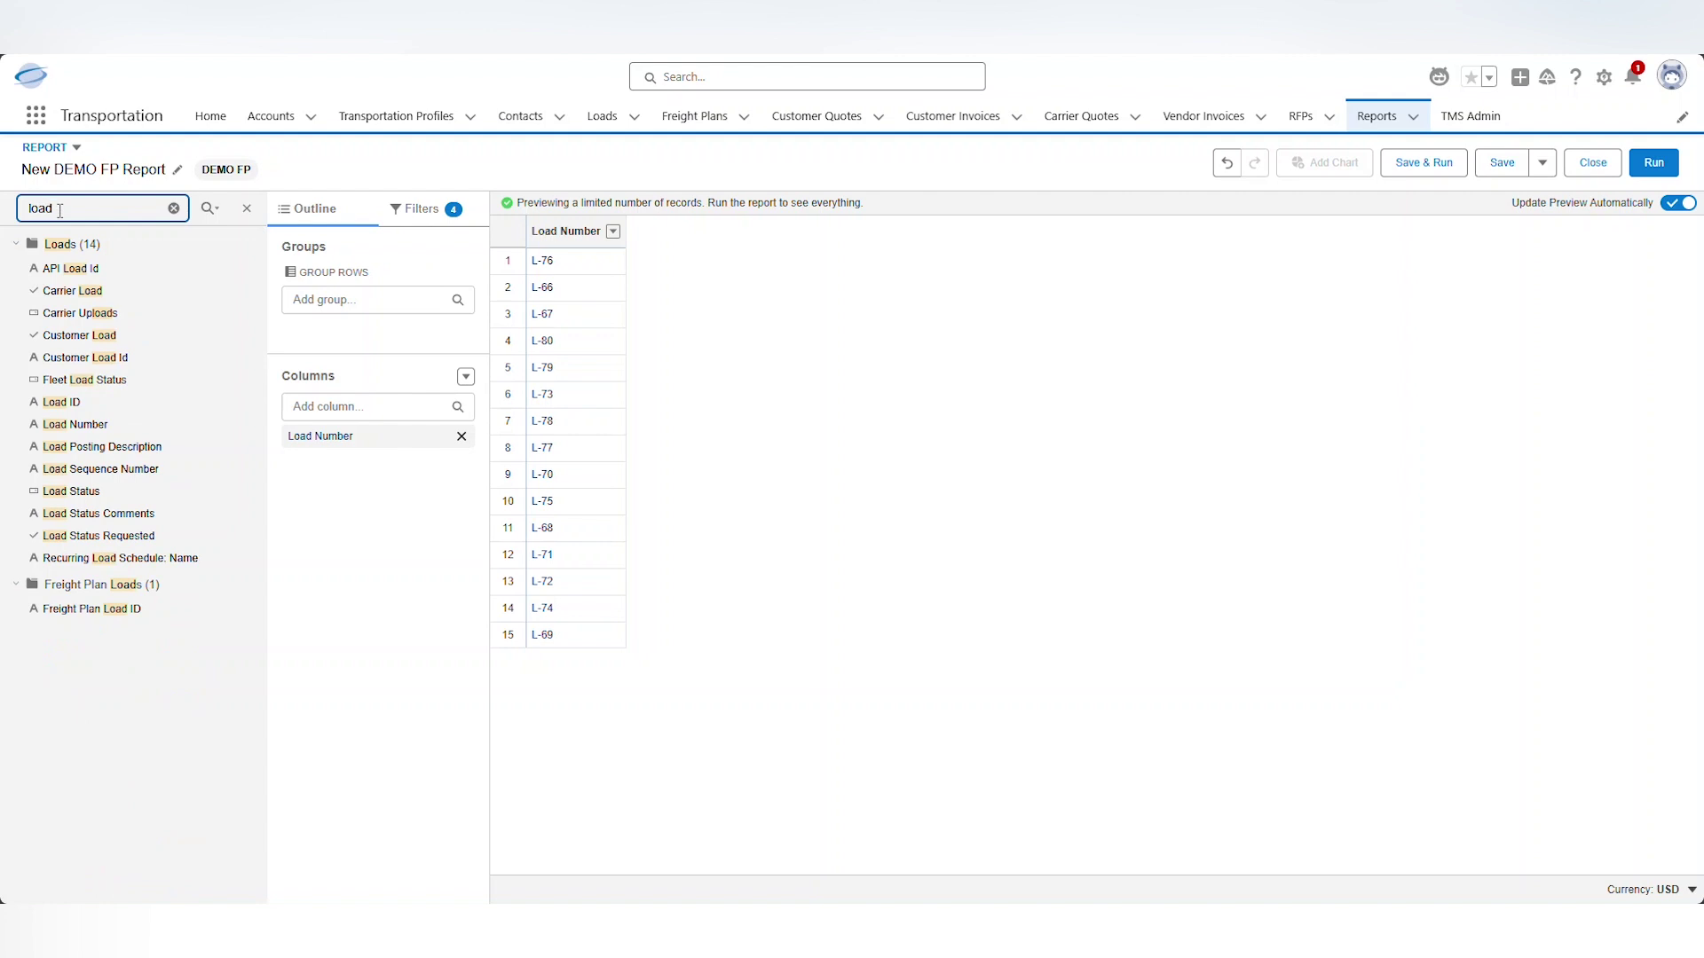
{"action": "left_click", "coordinate": [91, 295]}
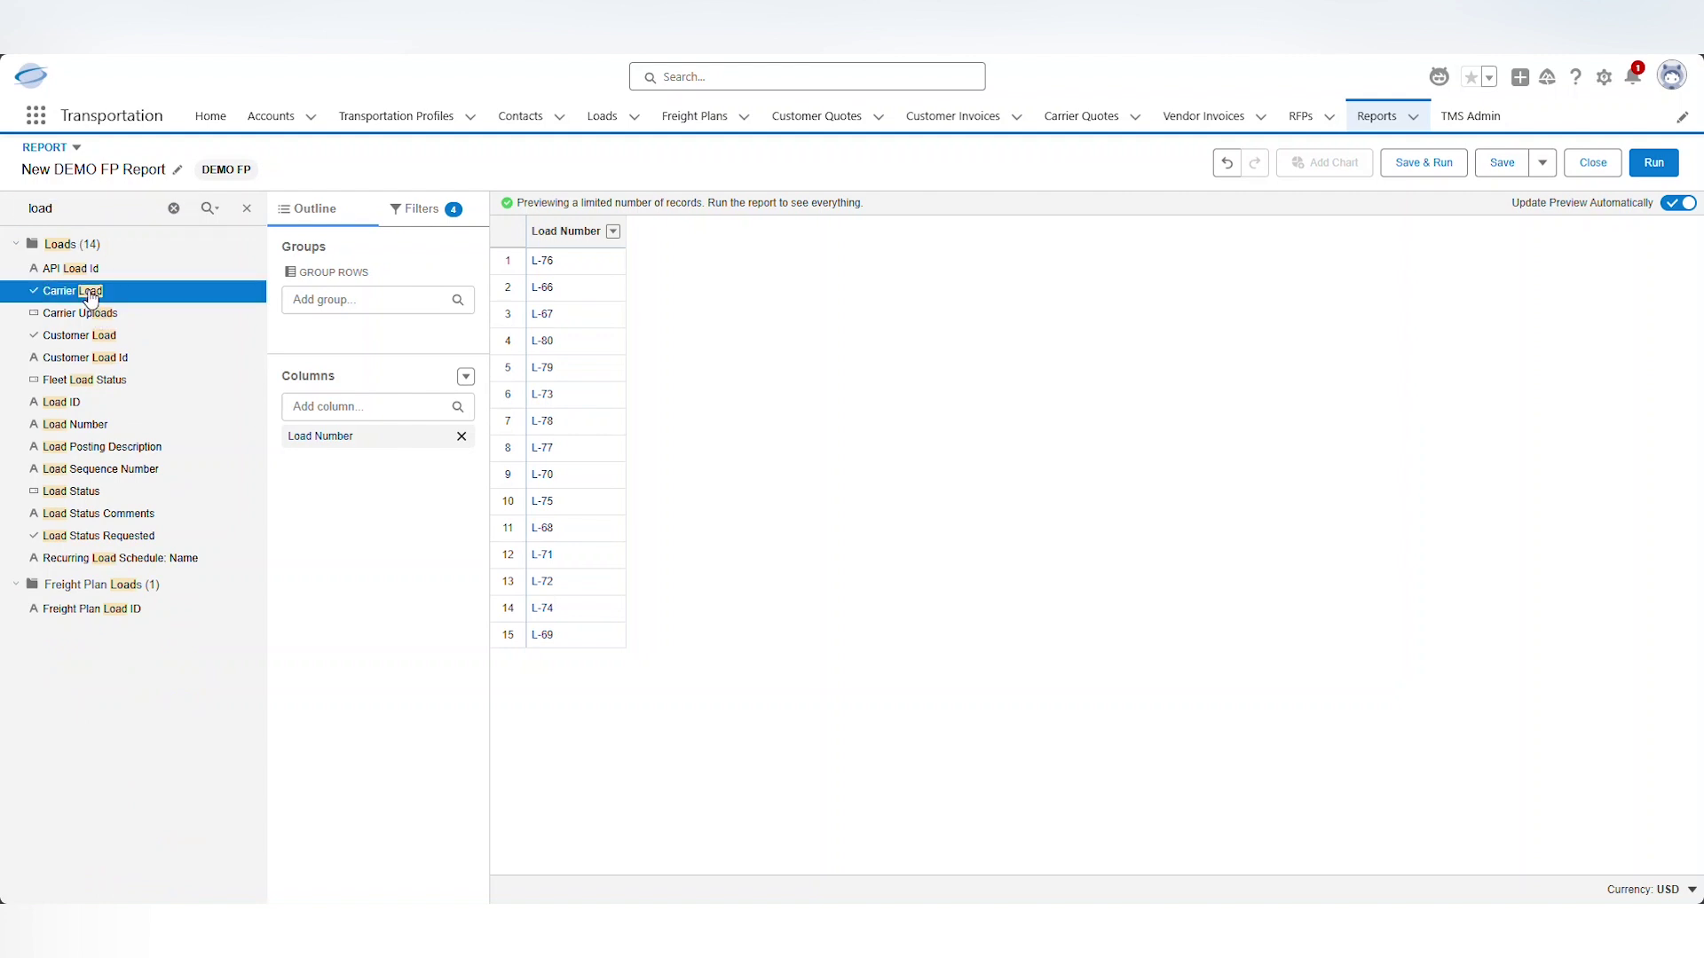
{"action": "left_click", "coordinate": [92, 339], "text": "ctrl"}
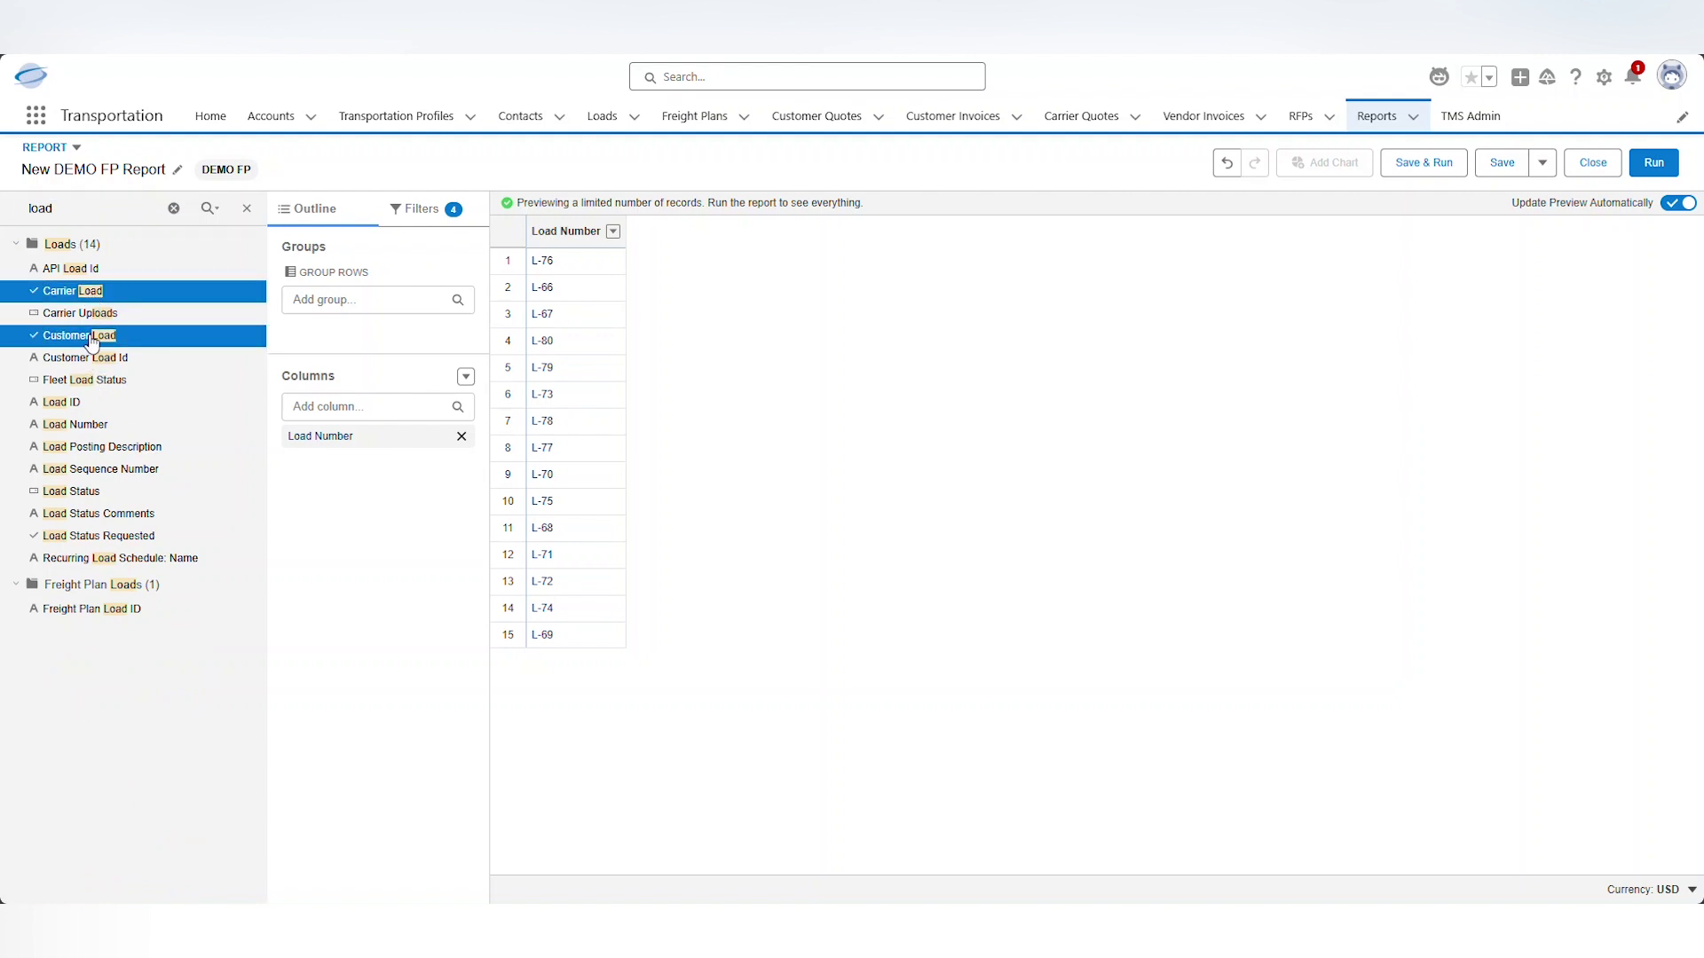
{"action": "left_click_drag", "start_coordinate": [274, 449], "coordinate": [291, 463]}
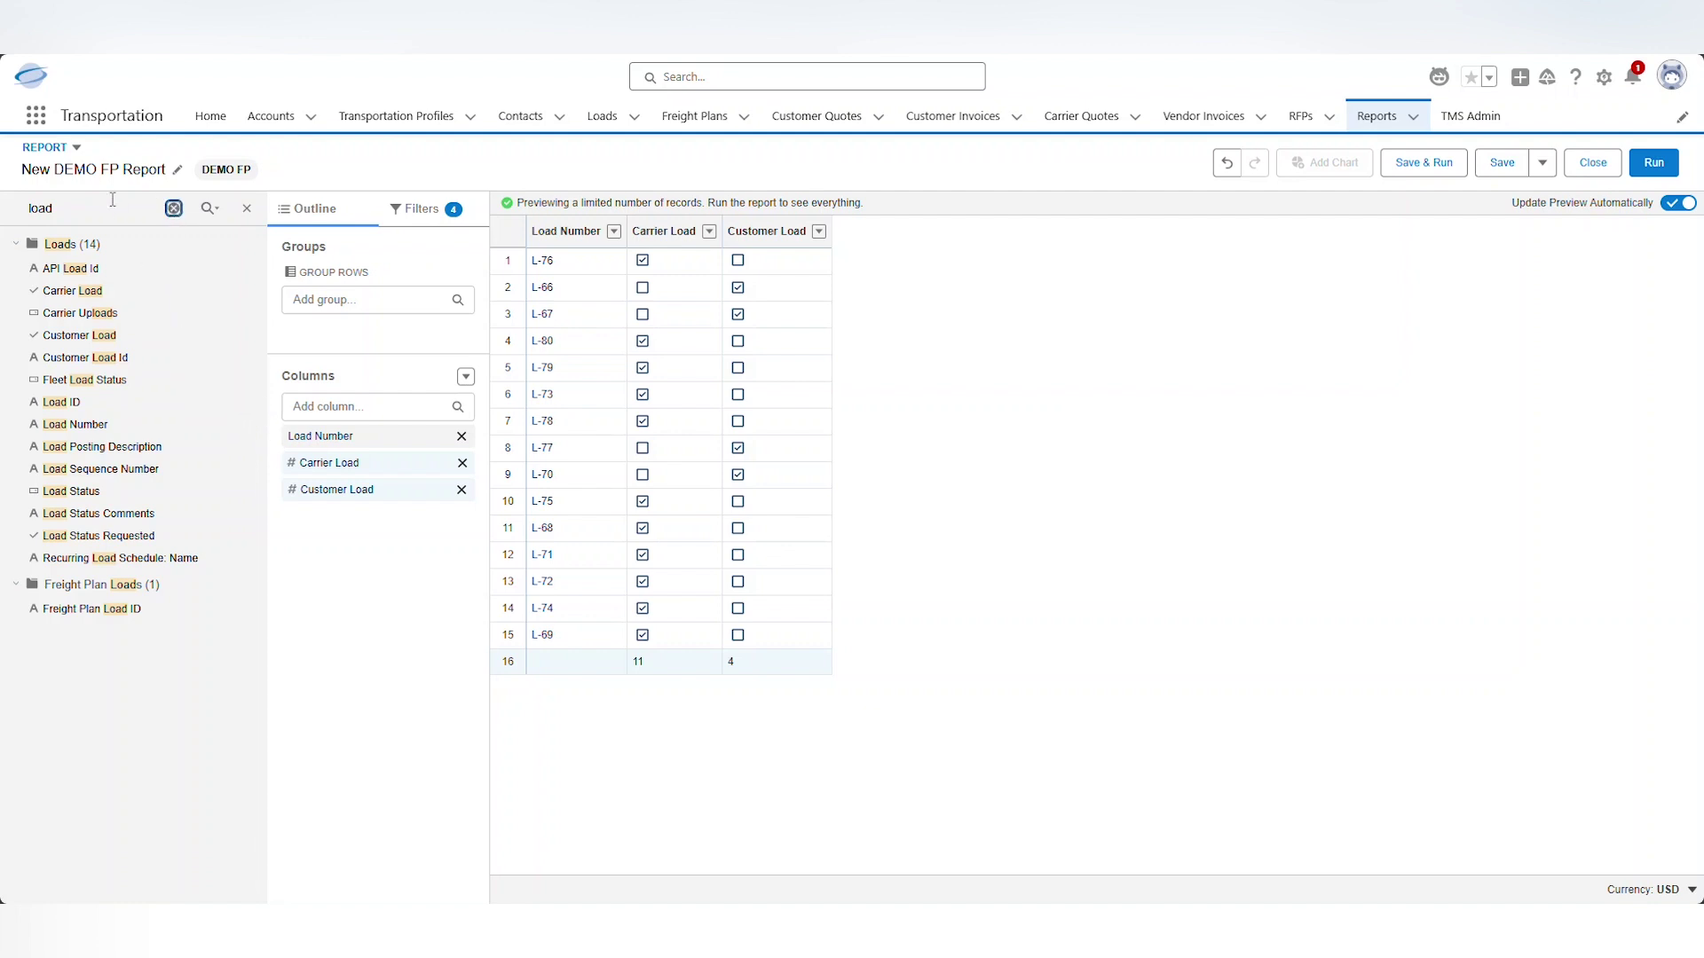
Add the Customer: Account Name and Carrier: Account Name fields as columns after Customer Load
{"action": "left_click", "coordinate": [173, 208]}
{"action": "left_click", "coordinate": [105, 208]}
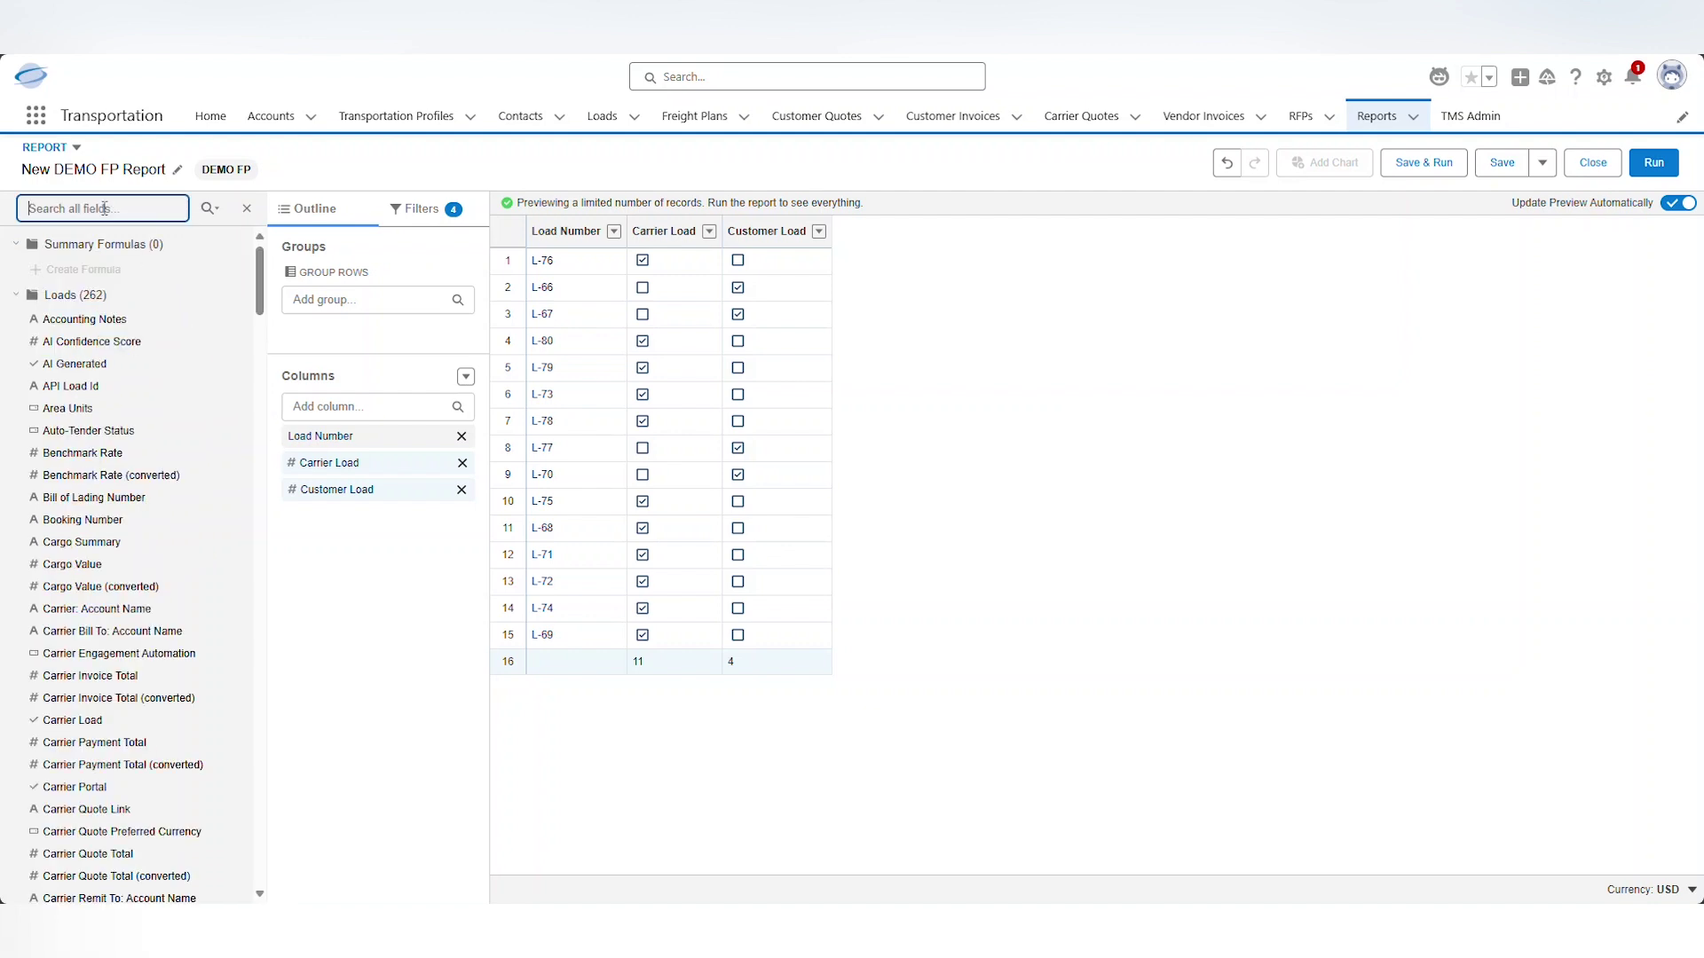
{"action": "type", "text": "customer"}
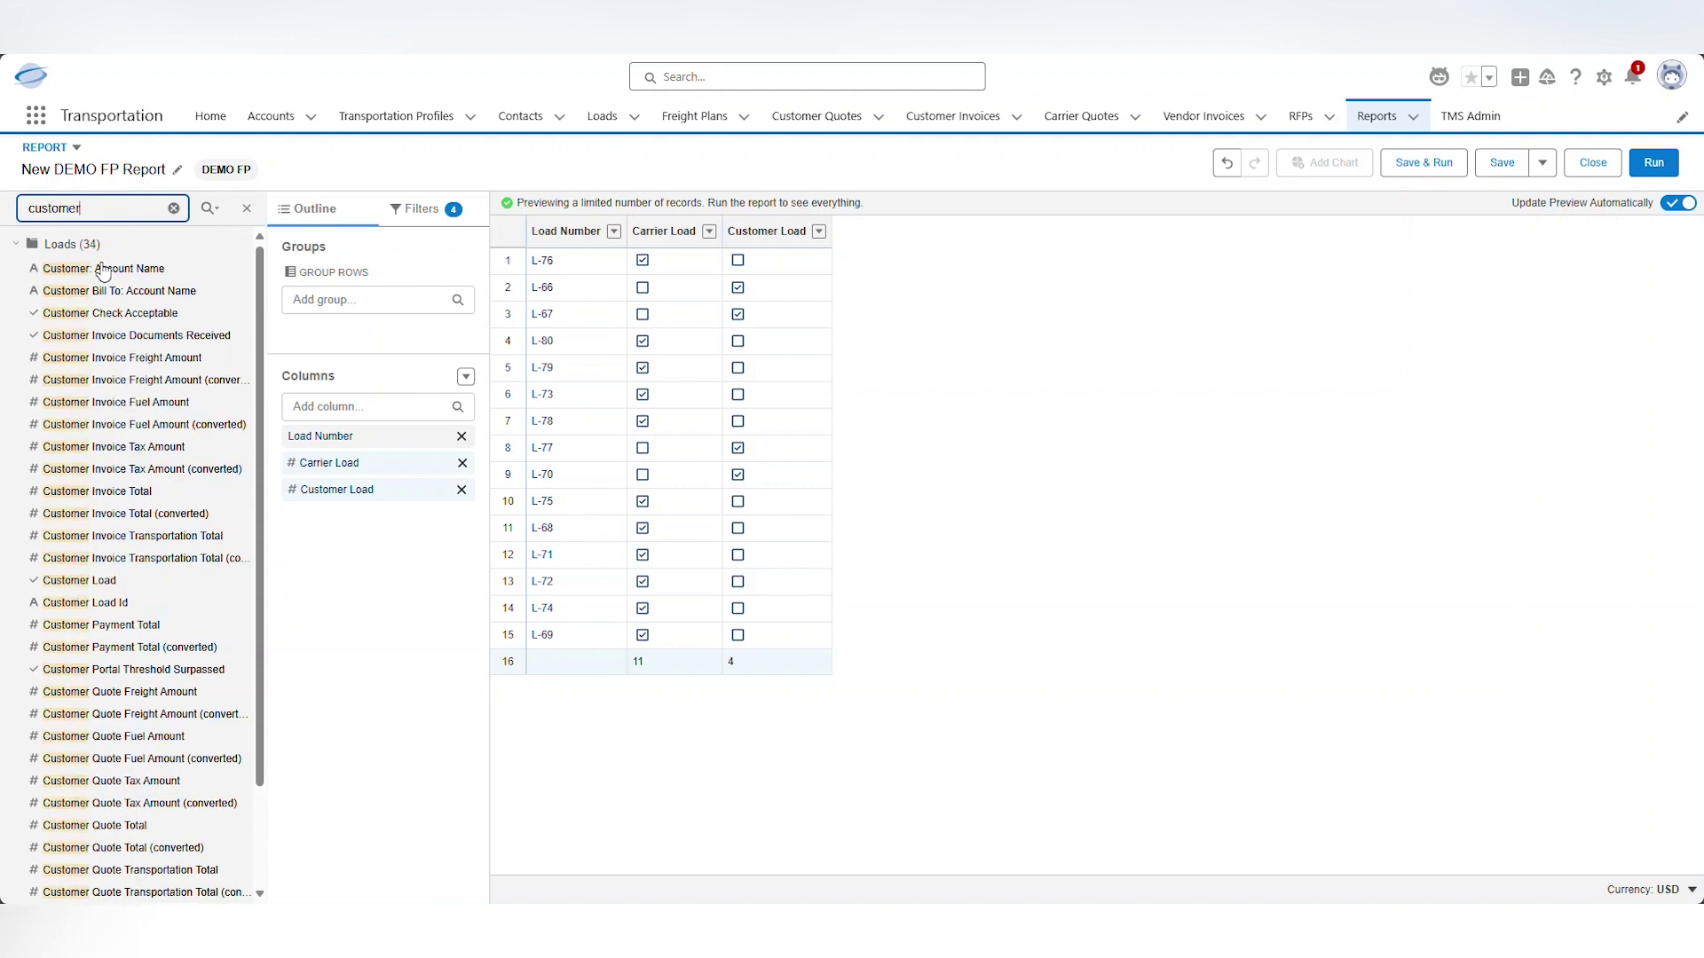
{"action": "left_click", "coordinate": [104, 270]}
{"action": "left_click_drag", "start_coordinate": [104, 272], "coordinate": [289, 518]}
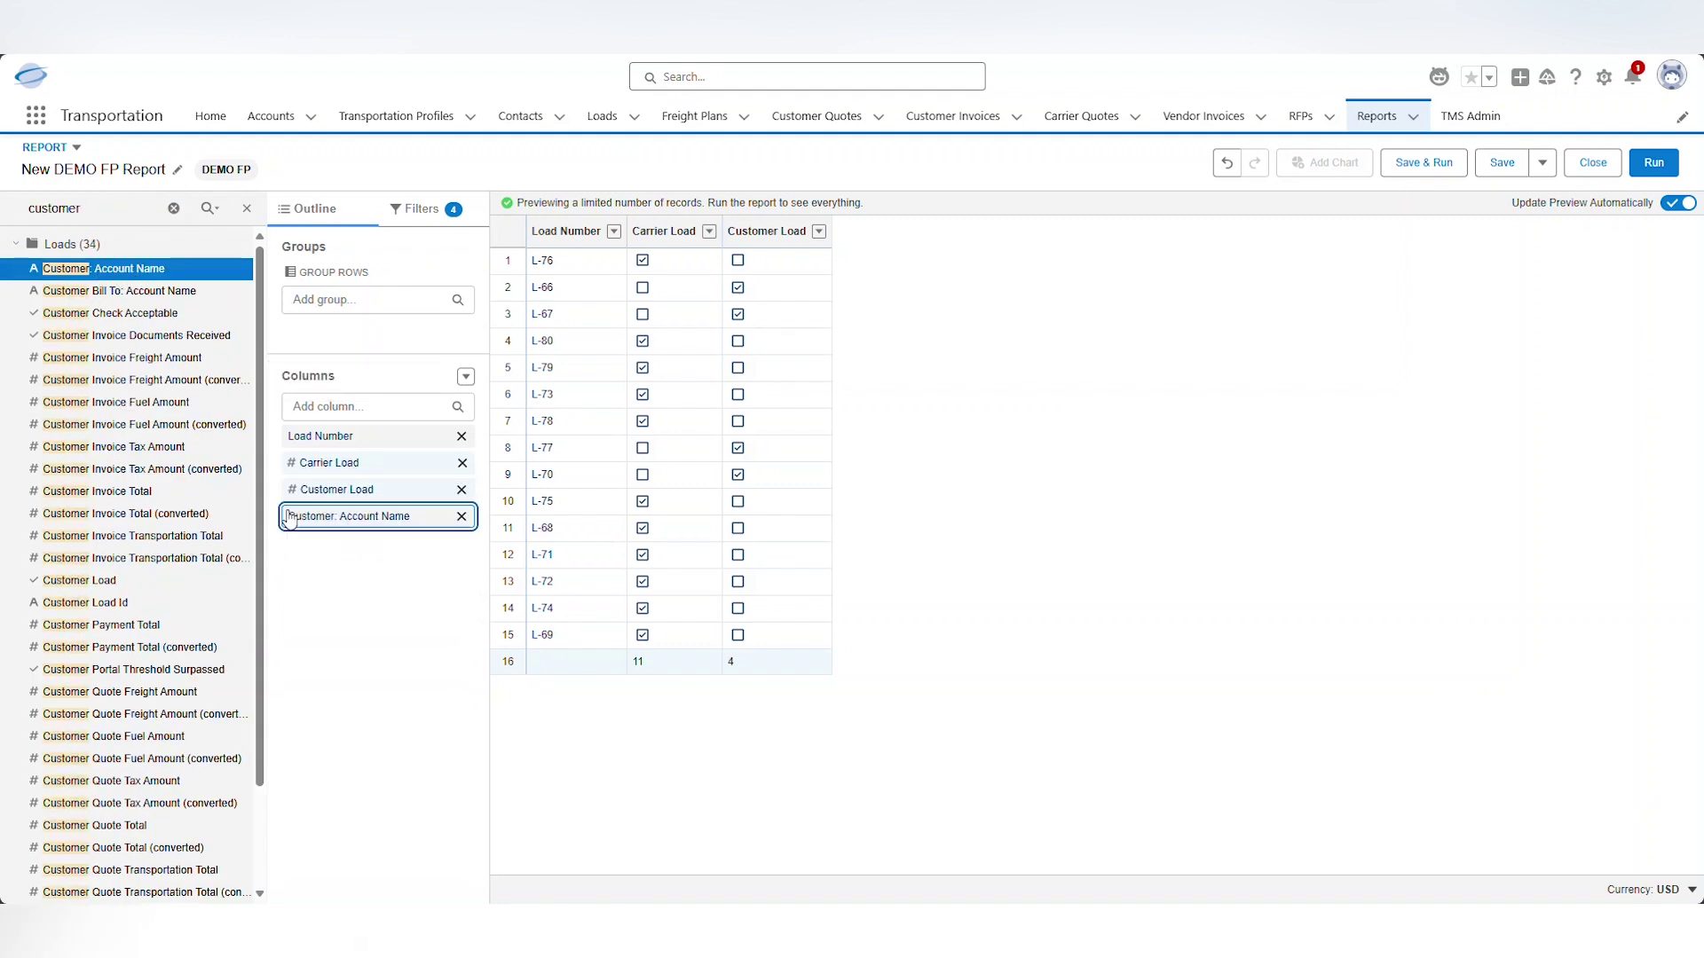
{"action": "left_click", "coordinate": [174, 210]}
{"action": "left_click", "coordinate": [87, 206]}
{"action": "type", "text": "carr"}
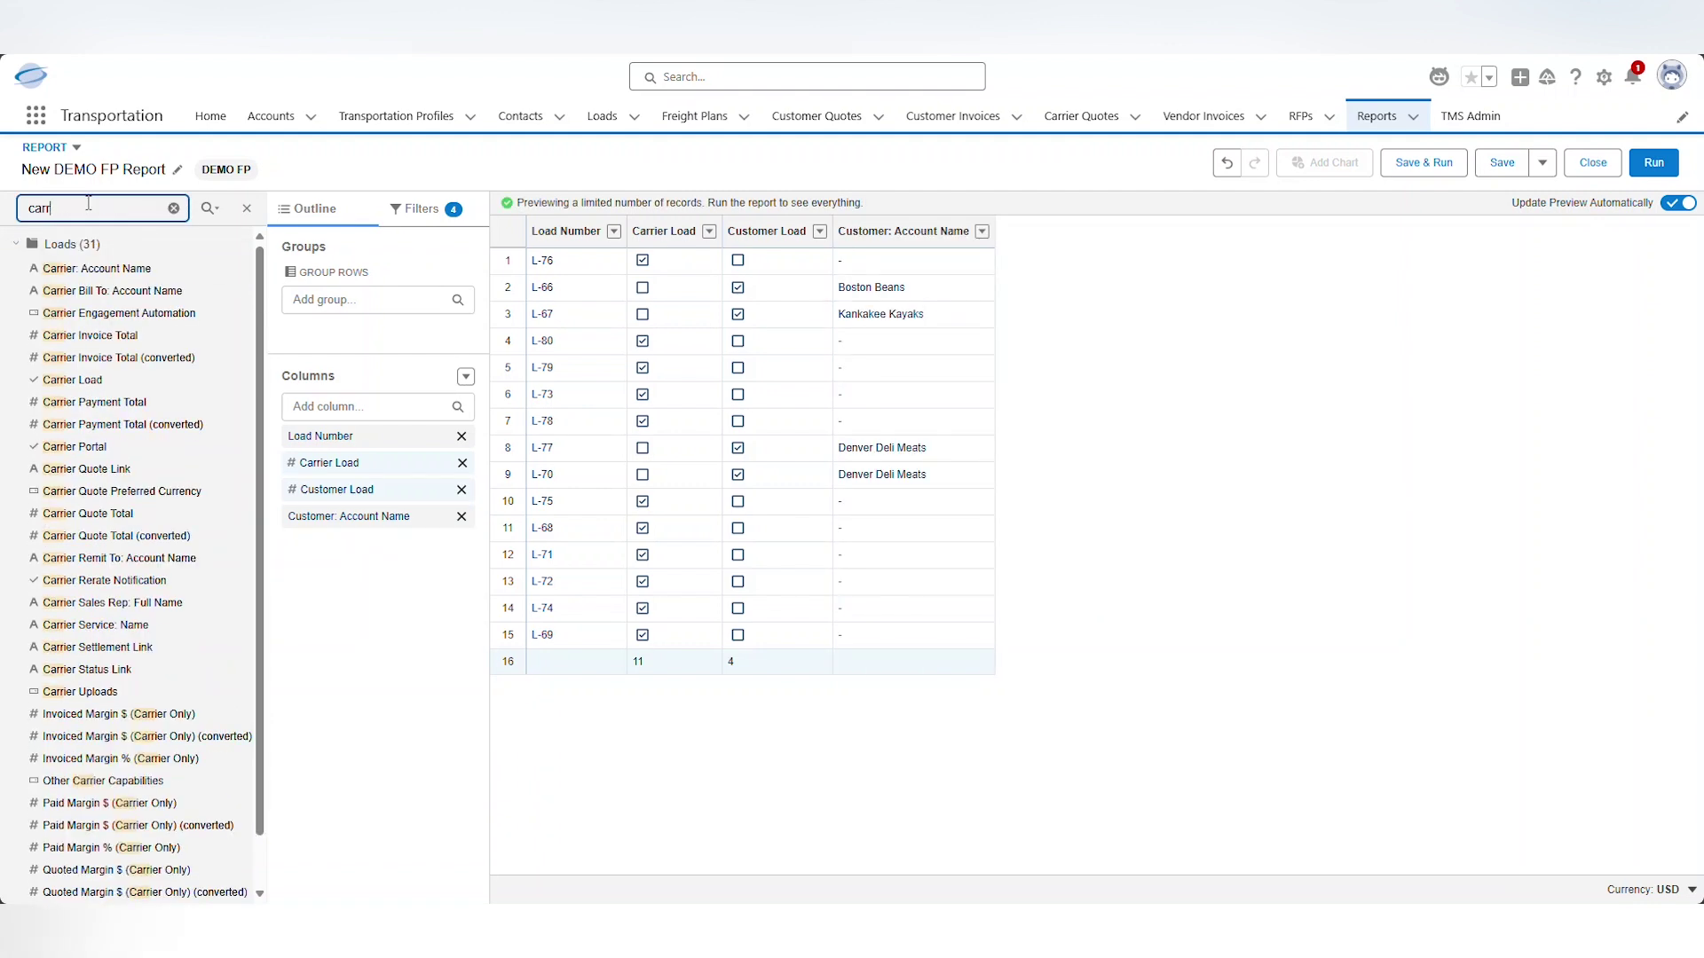
{"action": "left_click_drag", "start_coordinate": [102, 269], "coordinate": [300, 543]}
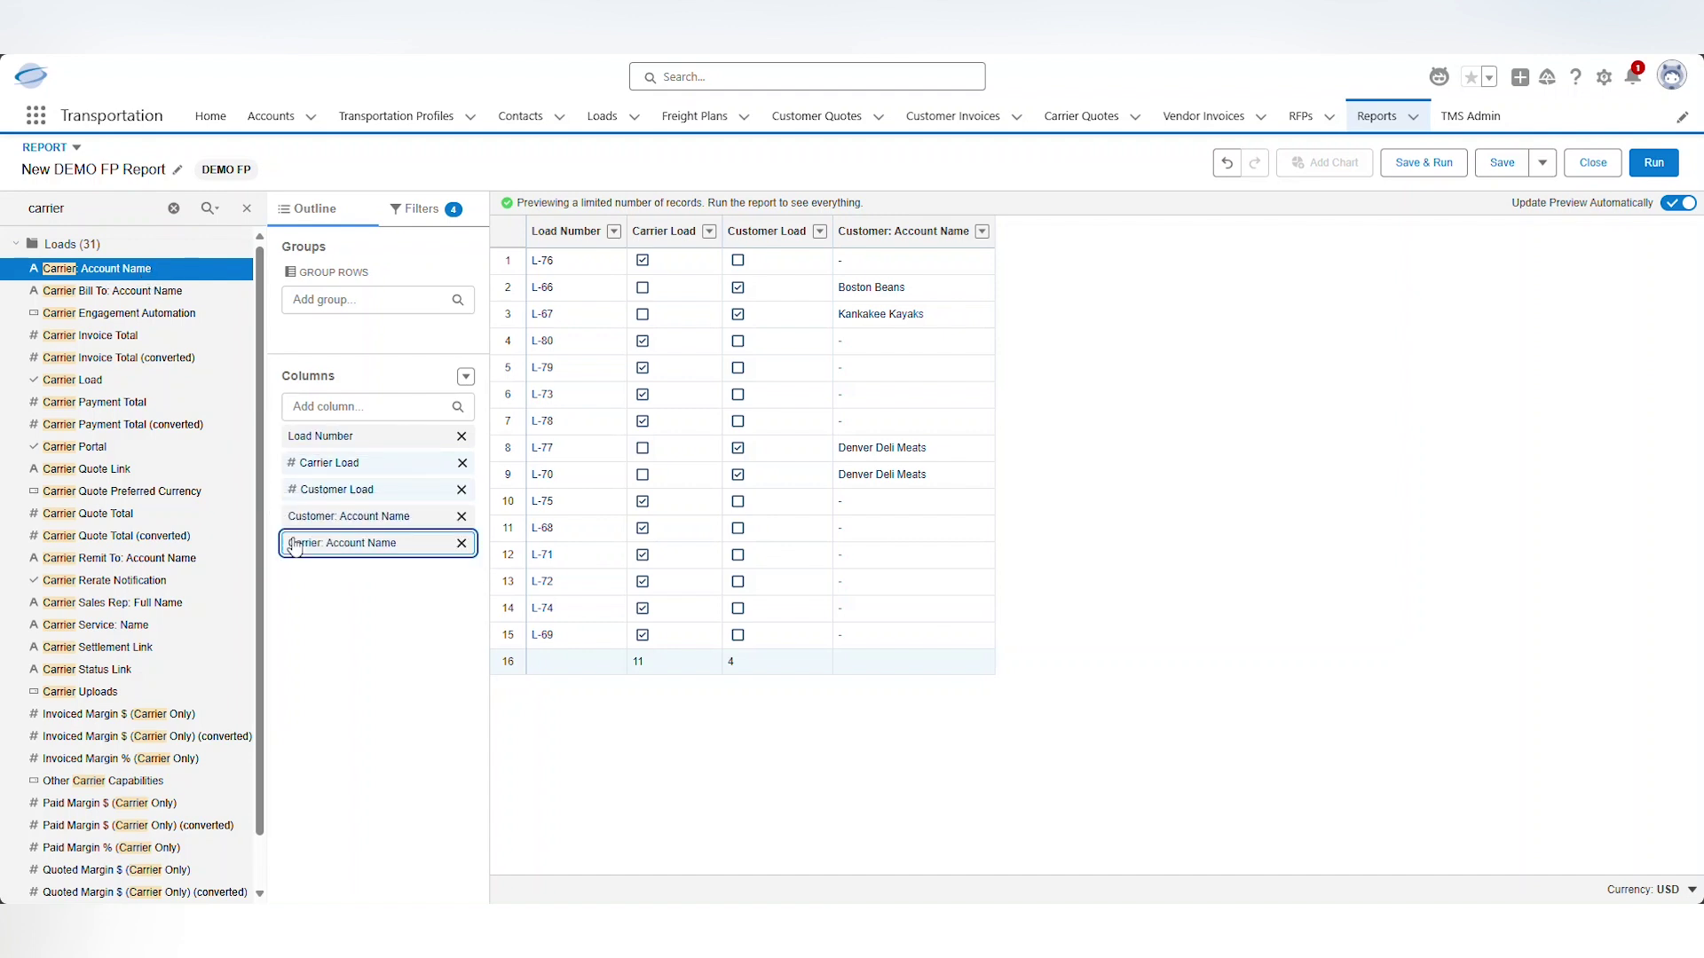
Add the City Lane field as a column after Carrier: Account Name
{"action": "left_click", "coordinate": [174, 208]}
{"action": "left_click", "coordinate": [126, 207]}
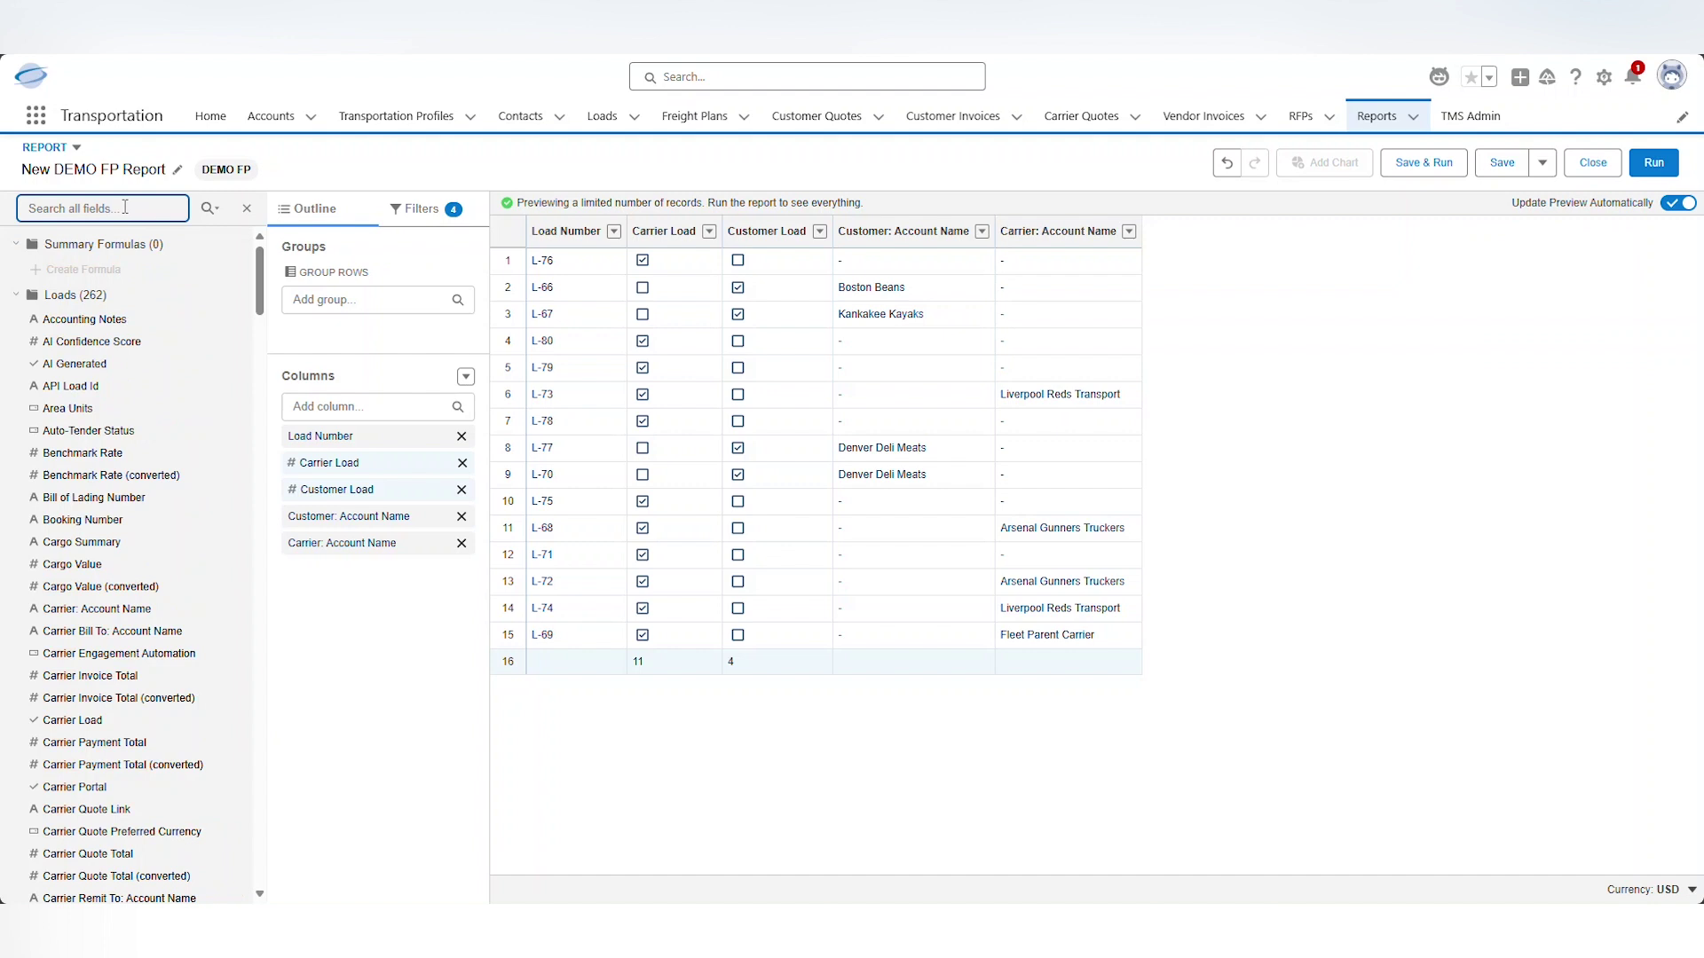
{"action": "type", "text": "city"}
{"action": "left_click_drag", "start_coordinate": [94, 268], "coordinate": [300, 559]}
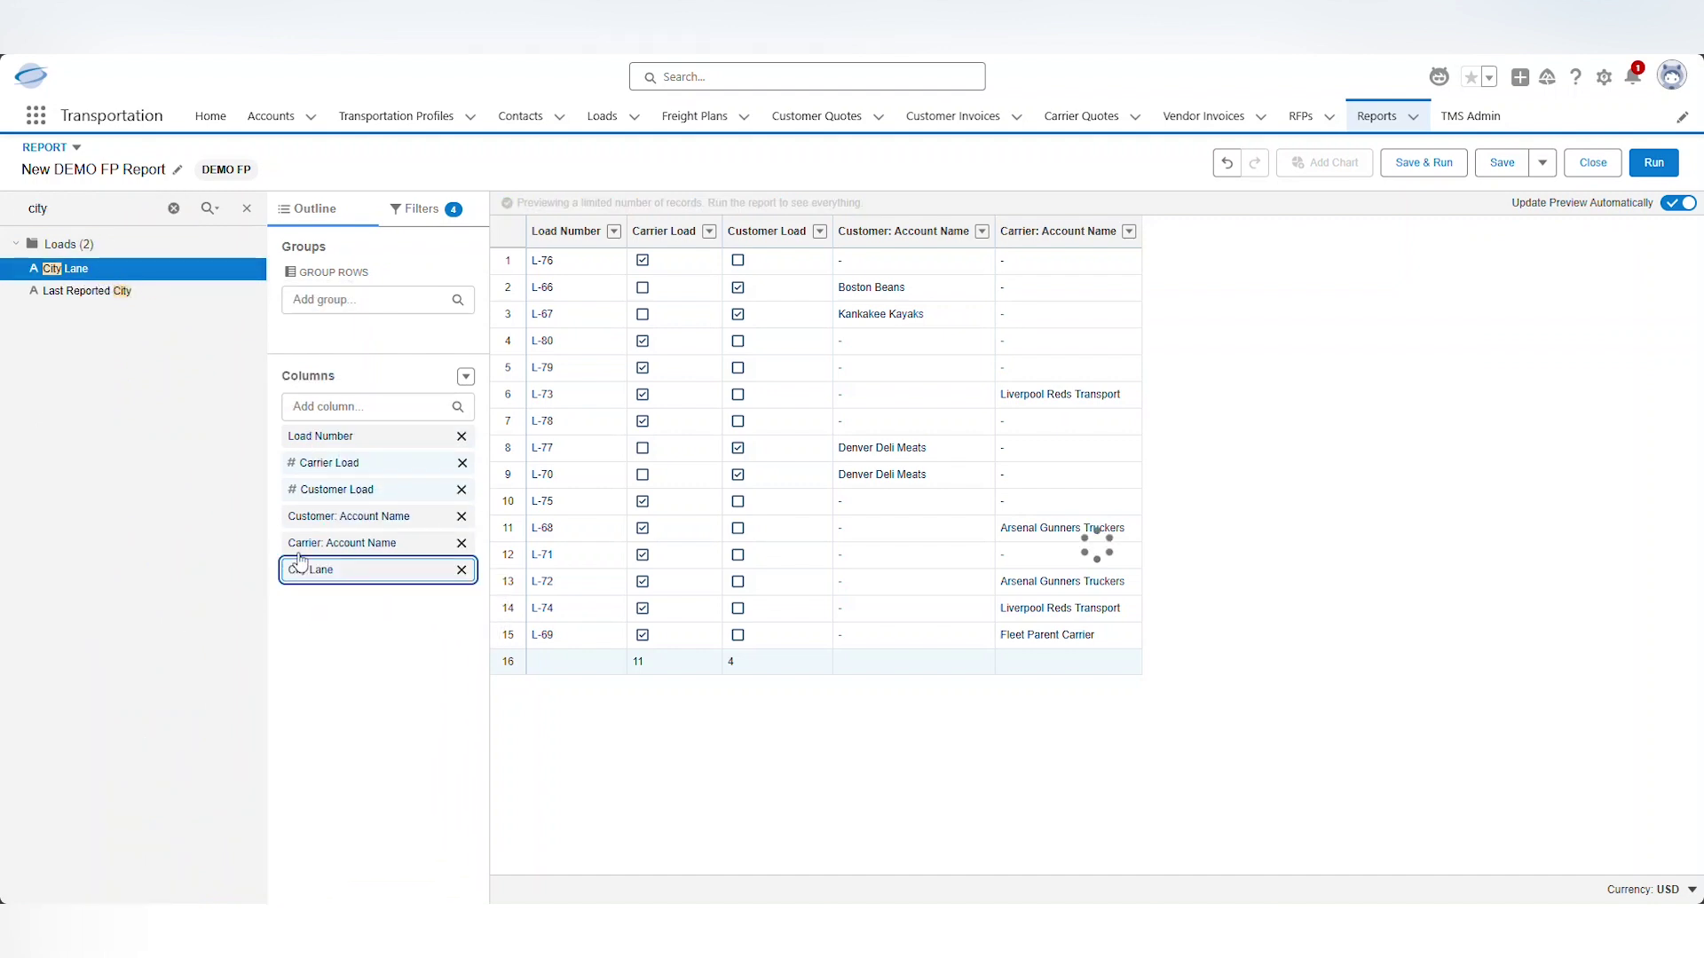
Add the Carrier Quote Total, Customer Quote Total and Quoted Margin $ fields as columns after City Lane, and hide the field list
{"action": "left_click", "coordinate": [174, 208]}
{"action": "left_click", "coordinate": [100, 210]}
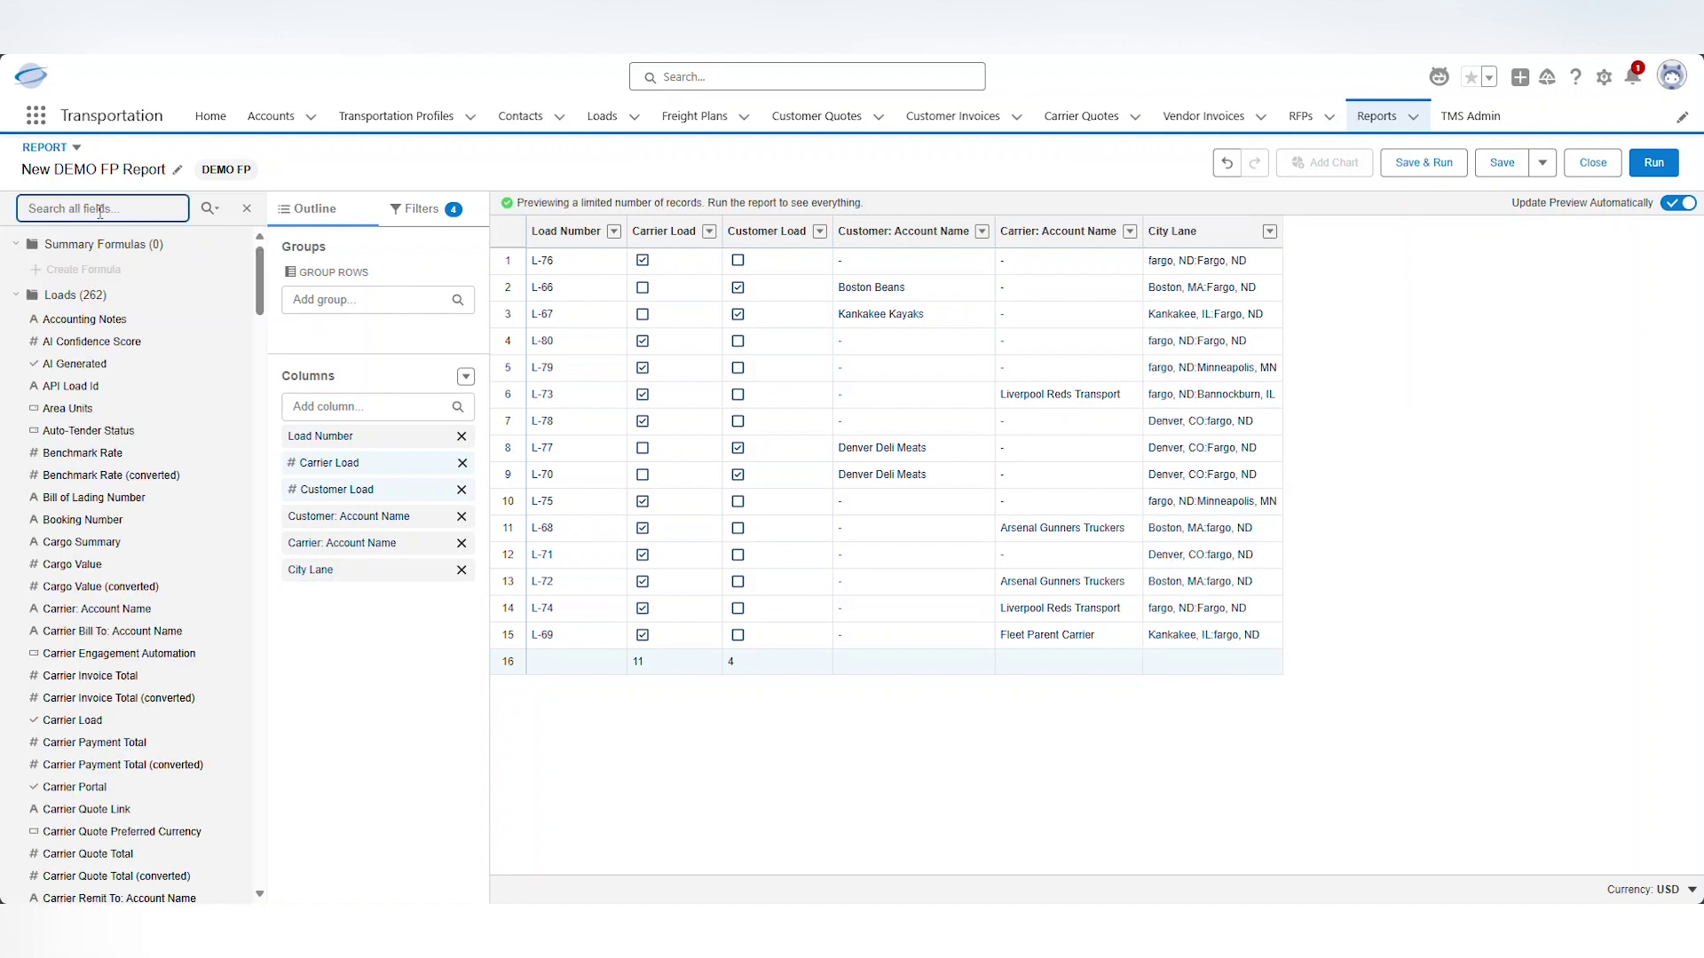
{"action": "type", "text": "quote"}
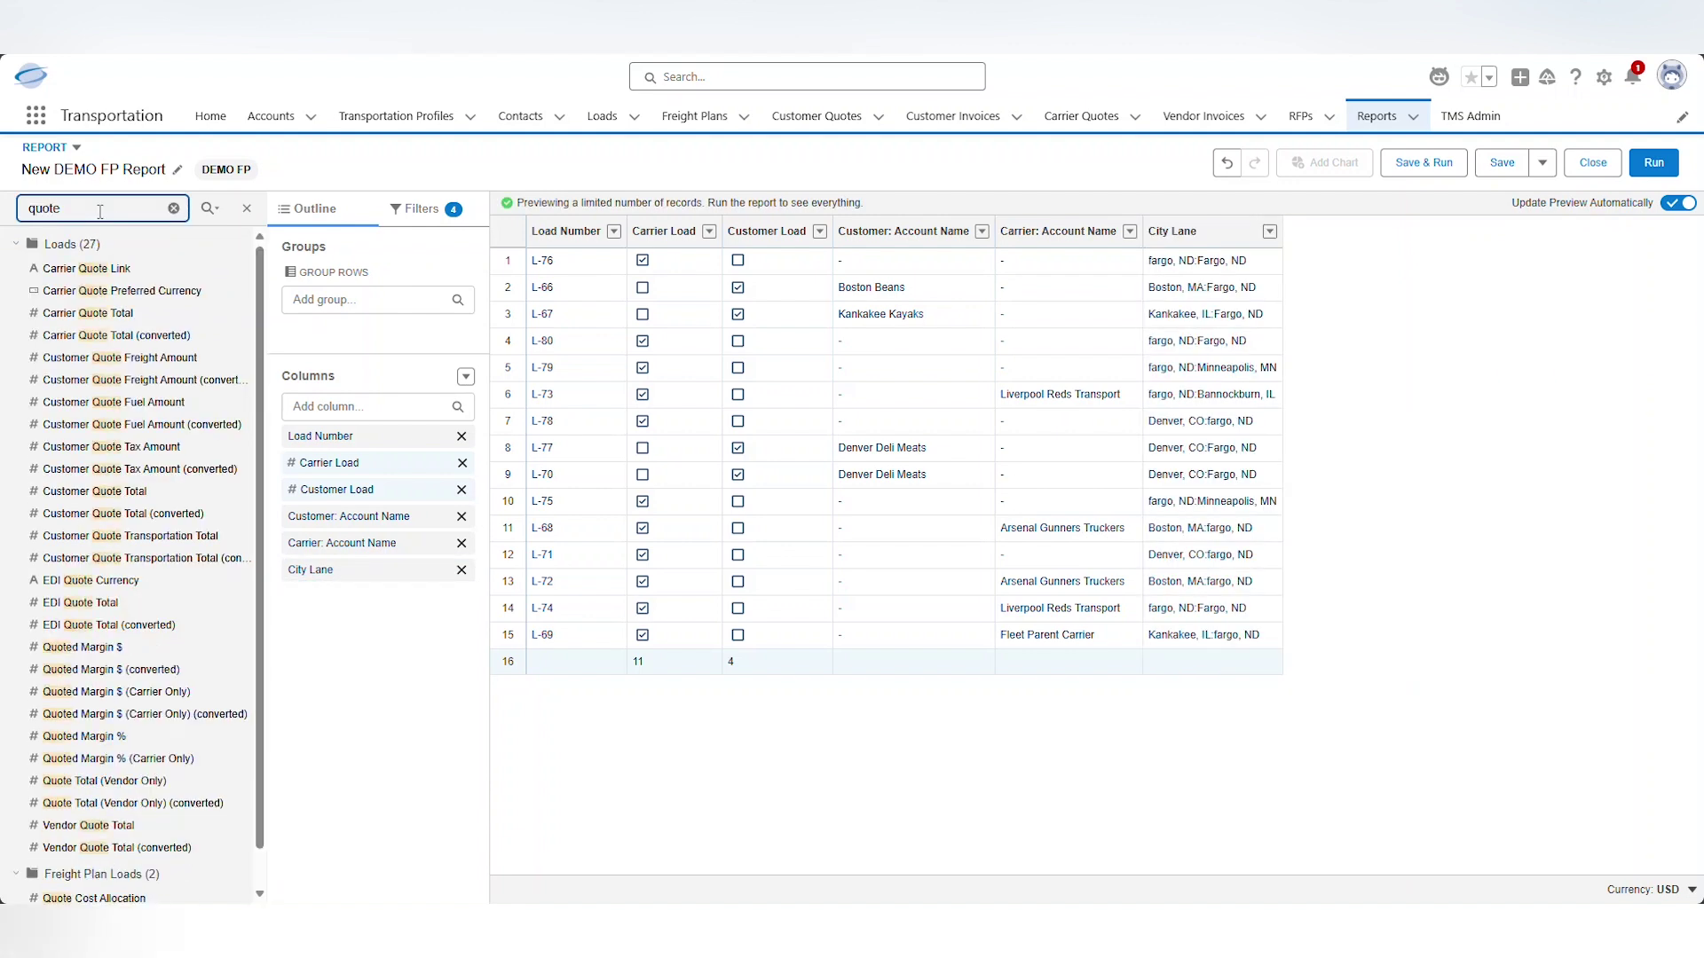
{"action": "left_click", "coordinate": [113, 493]}
{"action": "left_click", "coordinate": [118, 318], "text": "ctrl"}
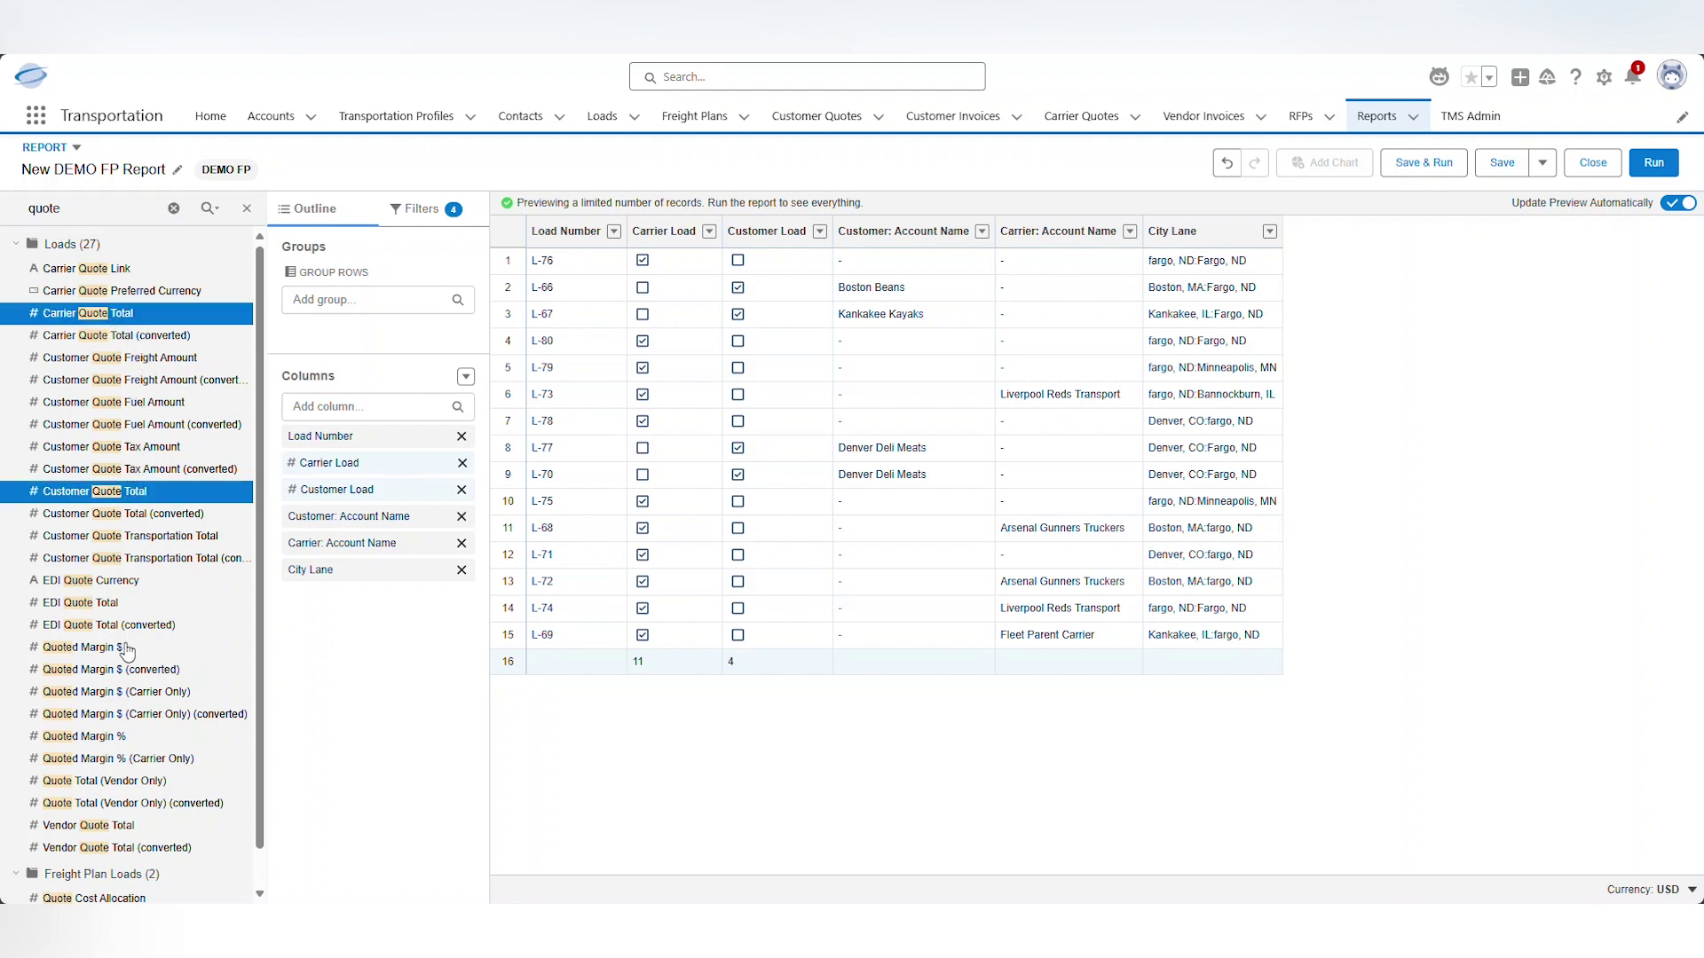
{"action": "left_click", "coordinate": [118, 651], "text": "ctrl"}
{"action": "left_click_drag", "start_coordinate": [168, 650], "coordinate": [293, 597]}
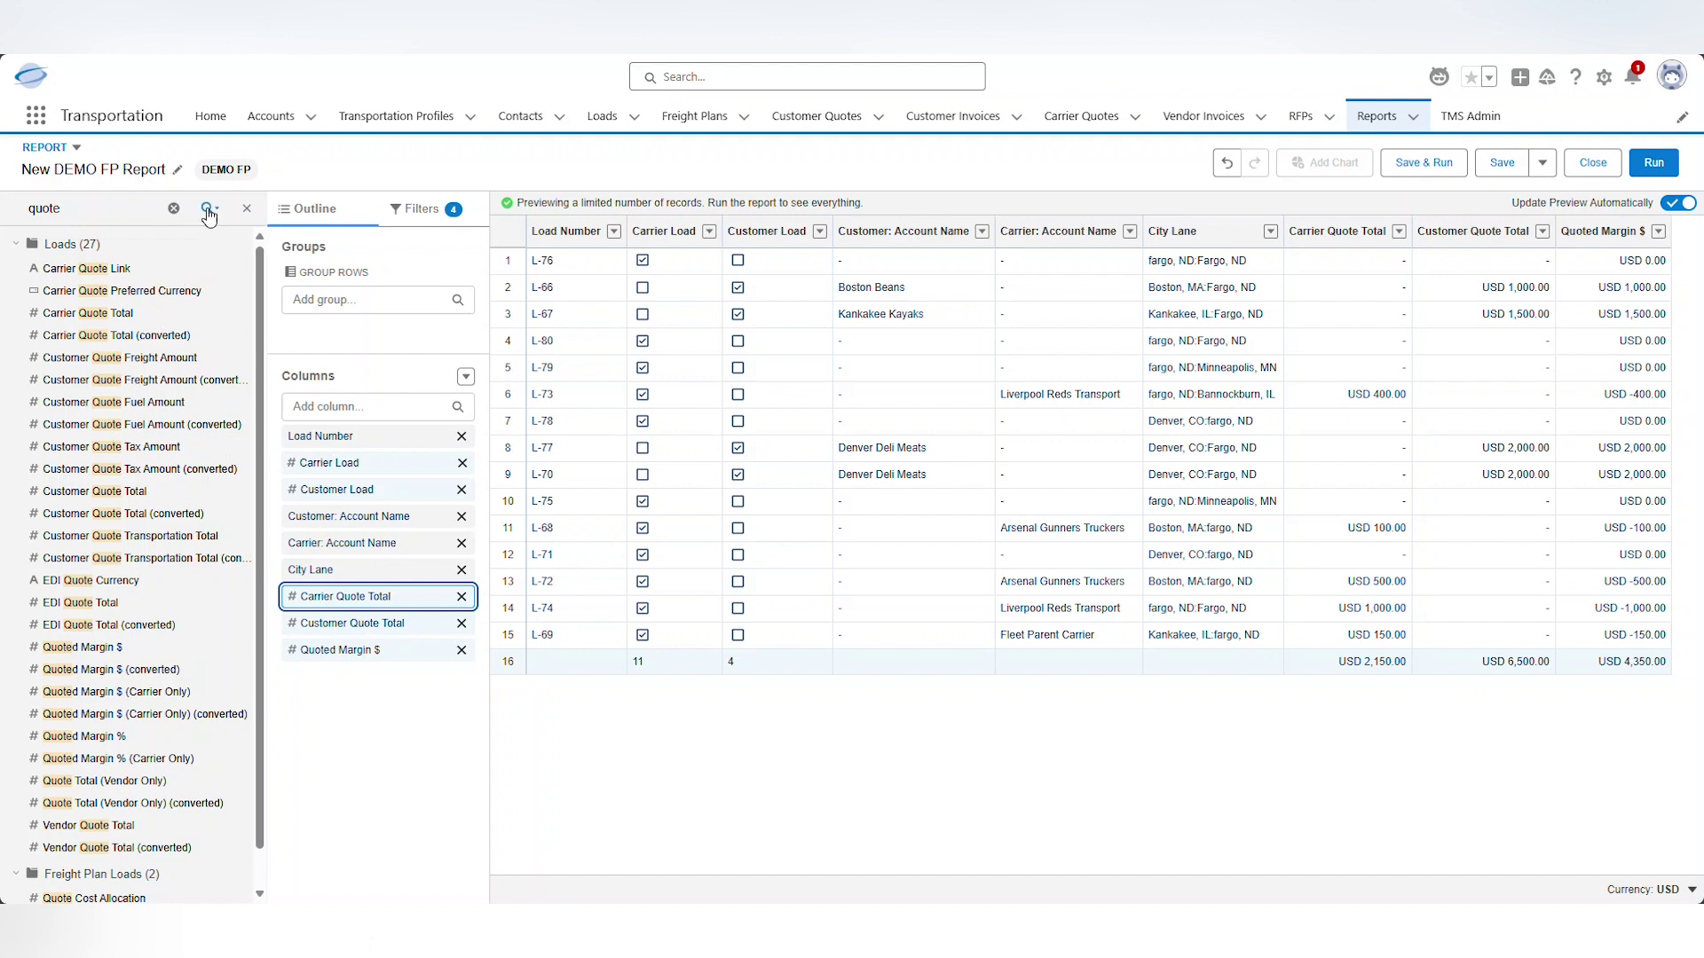
{"action": "left_click", "coordinate": [175, 213]}
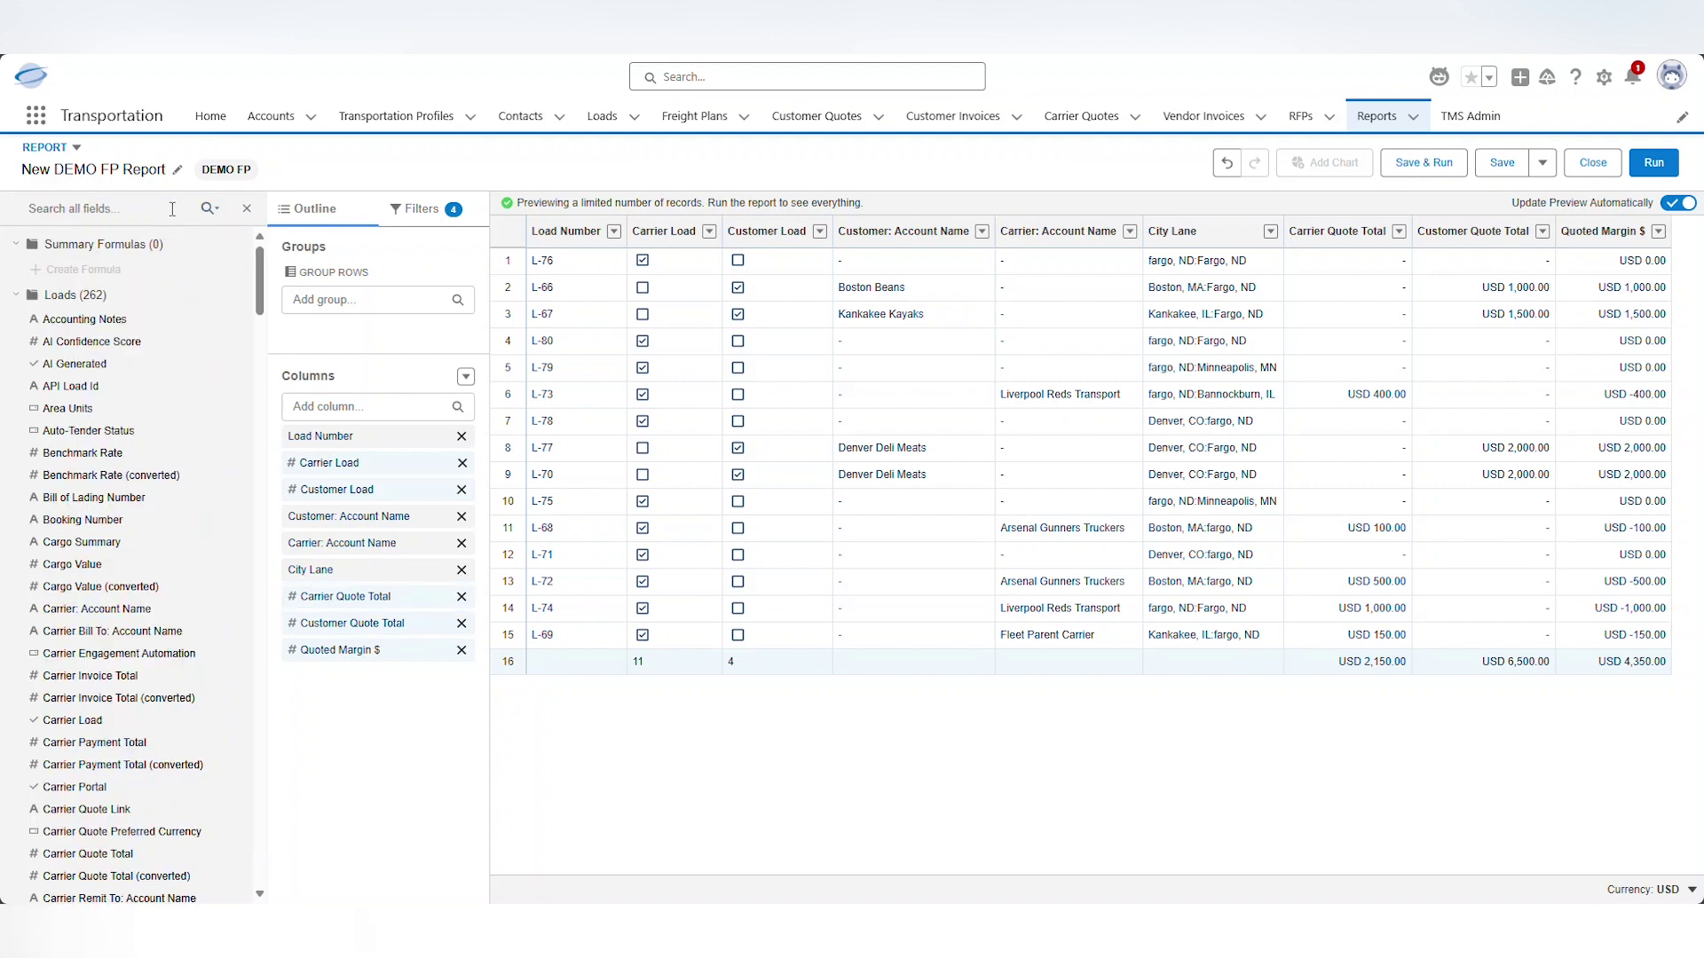
{"action": "left_click", "coordinate": [248, 211]}
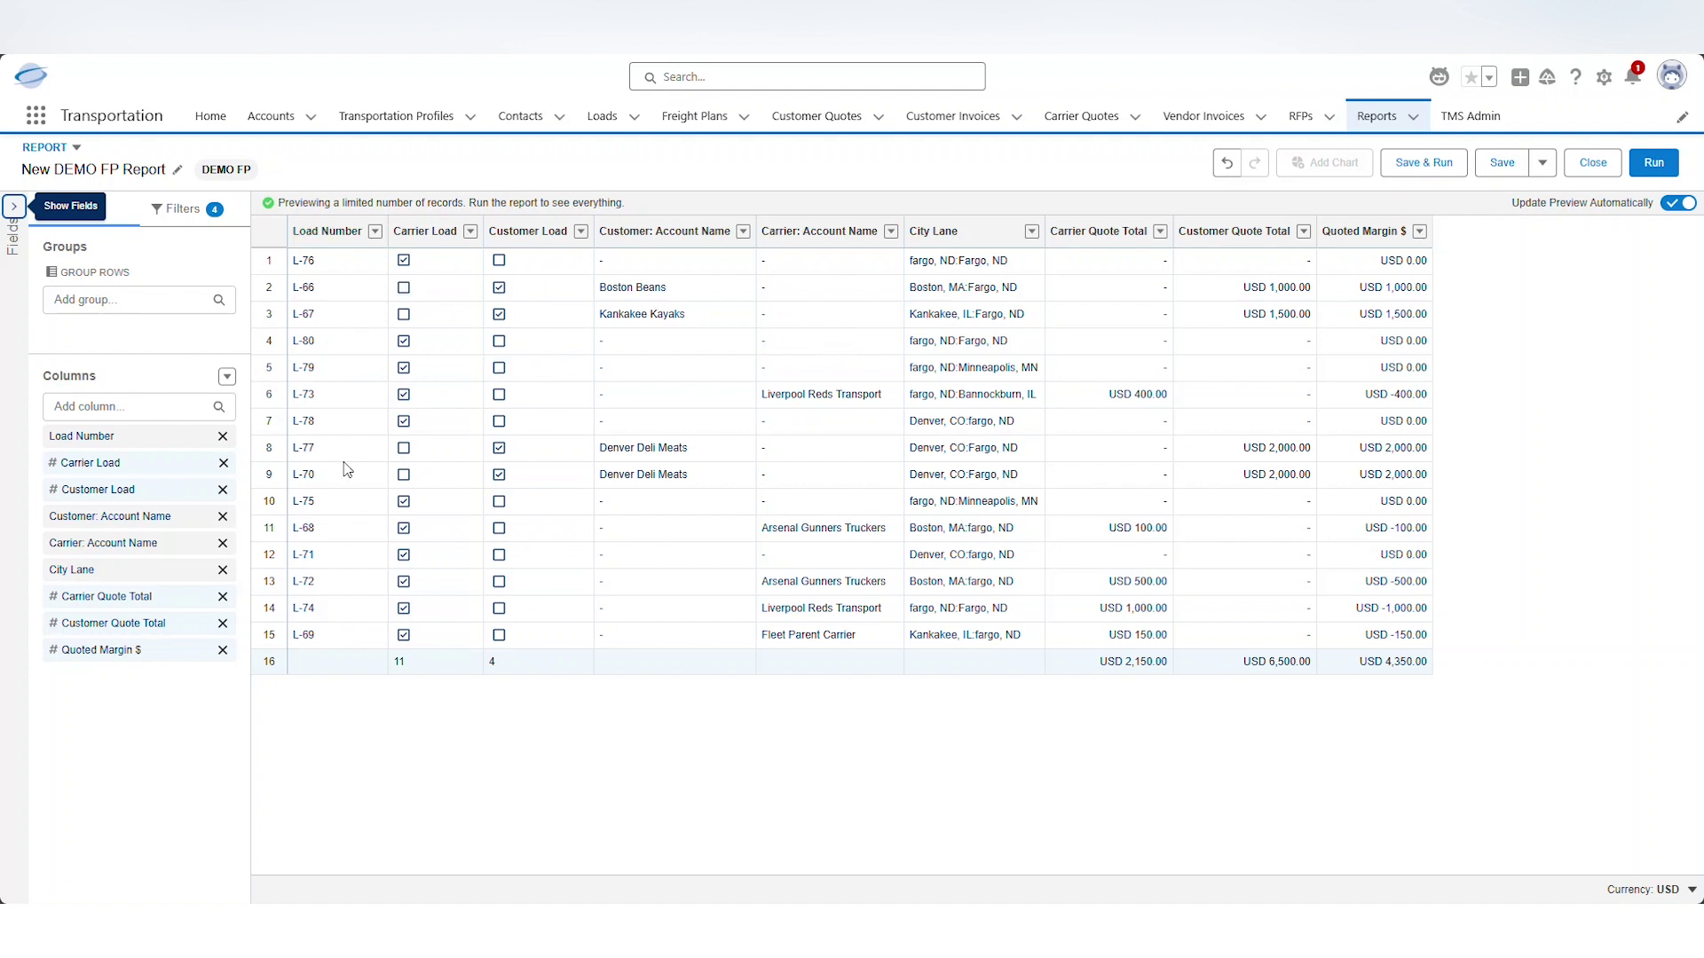
Group the report rows by the Freight Plan: Name field
{"action": "left_click", "coordinate": [107, 298]}
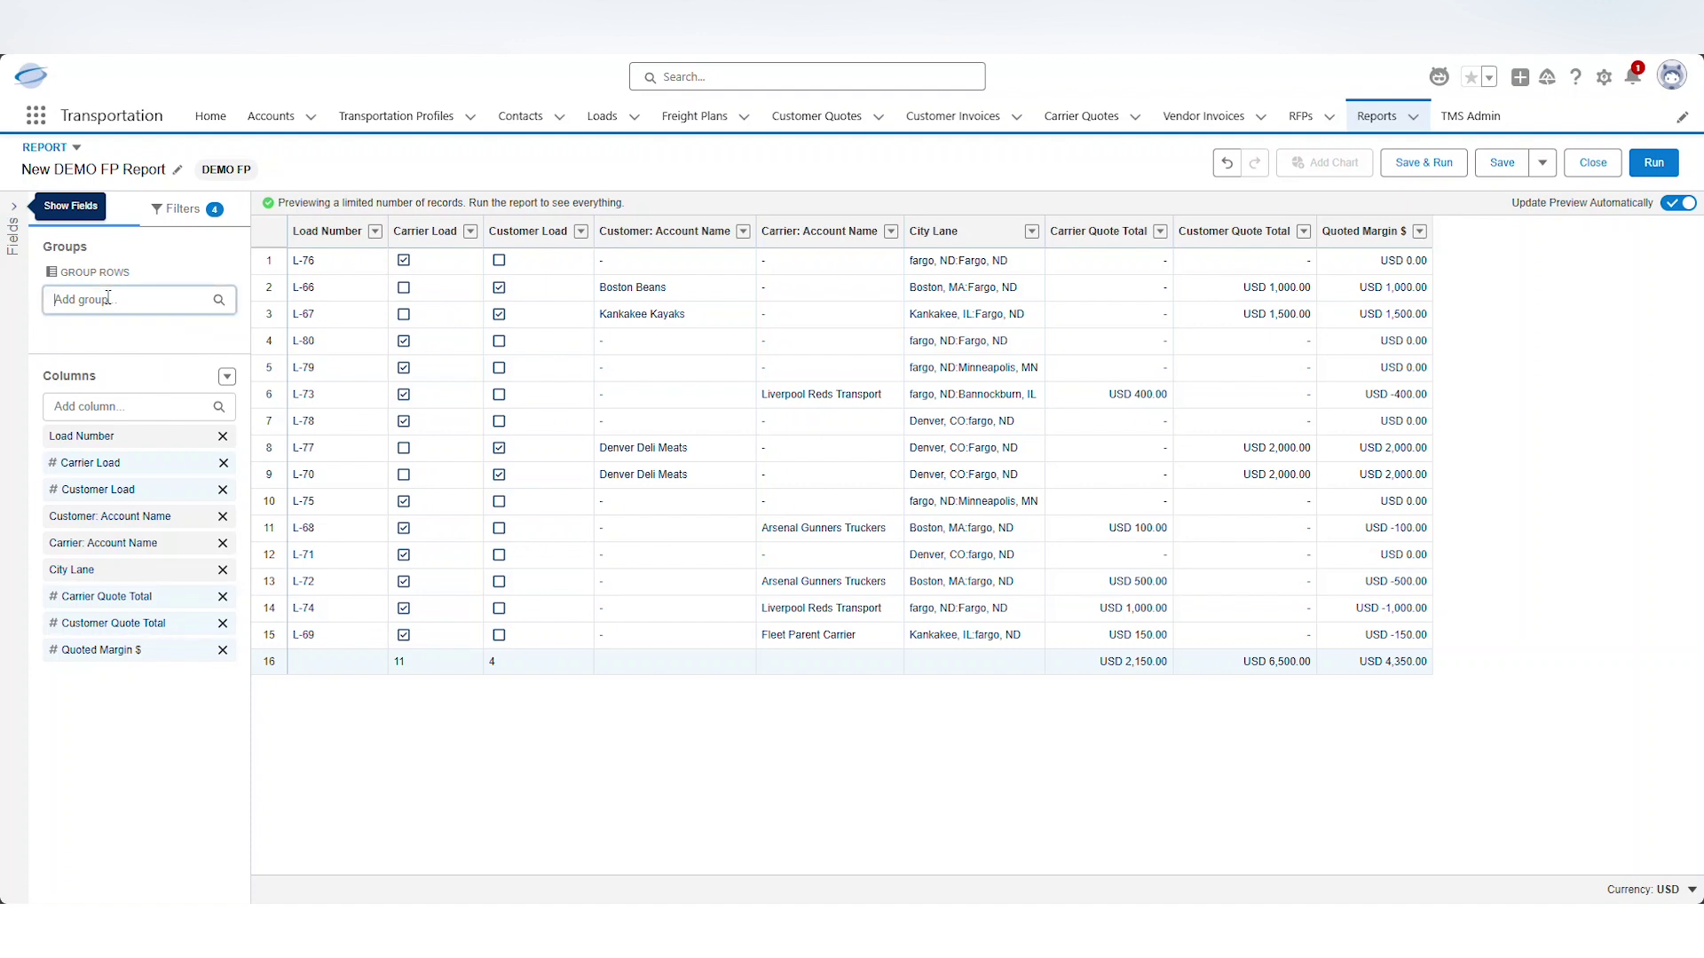
{"action": "type", "text": "freihg"}
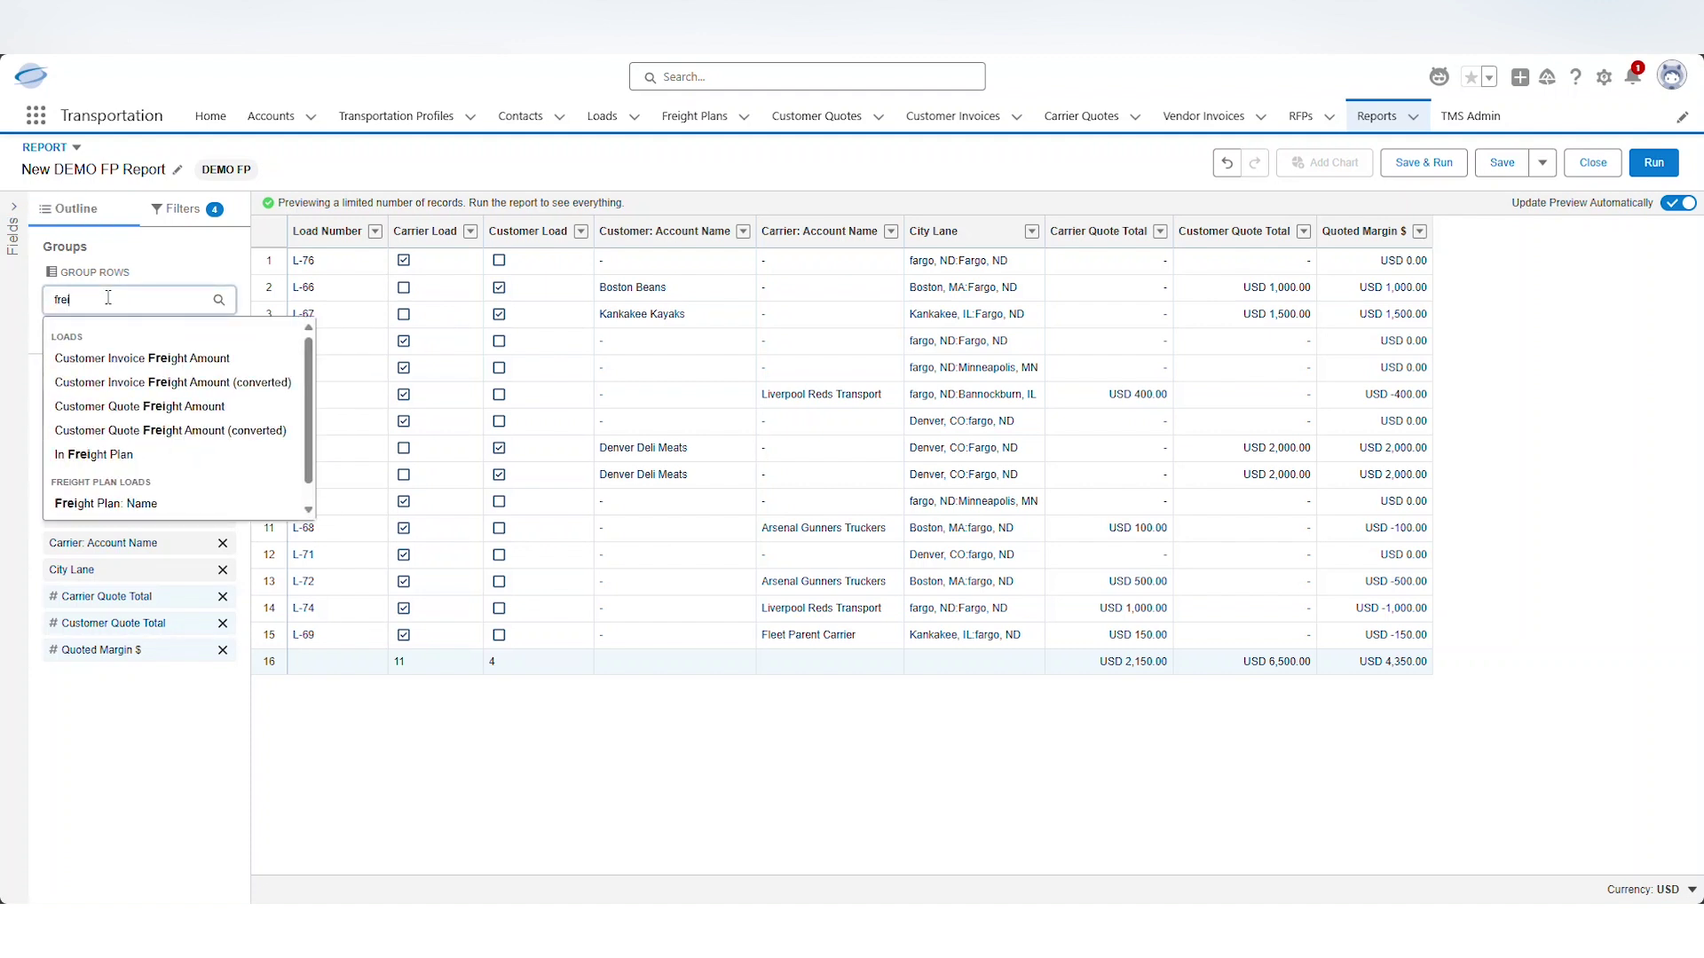
{"action": "key", "text": "BackSpace"}
{"action": "type", "text": "gh"}
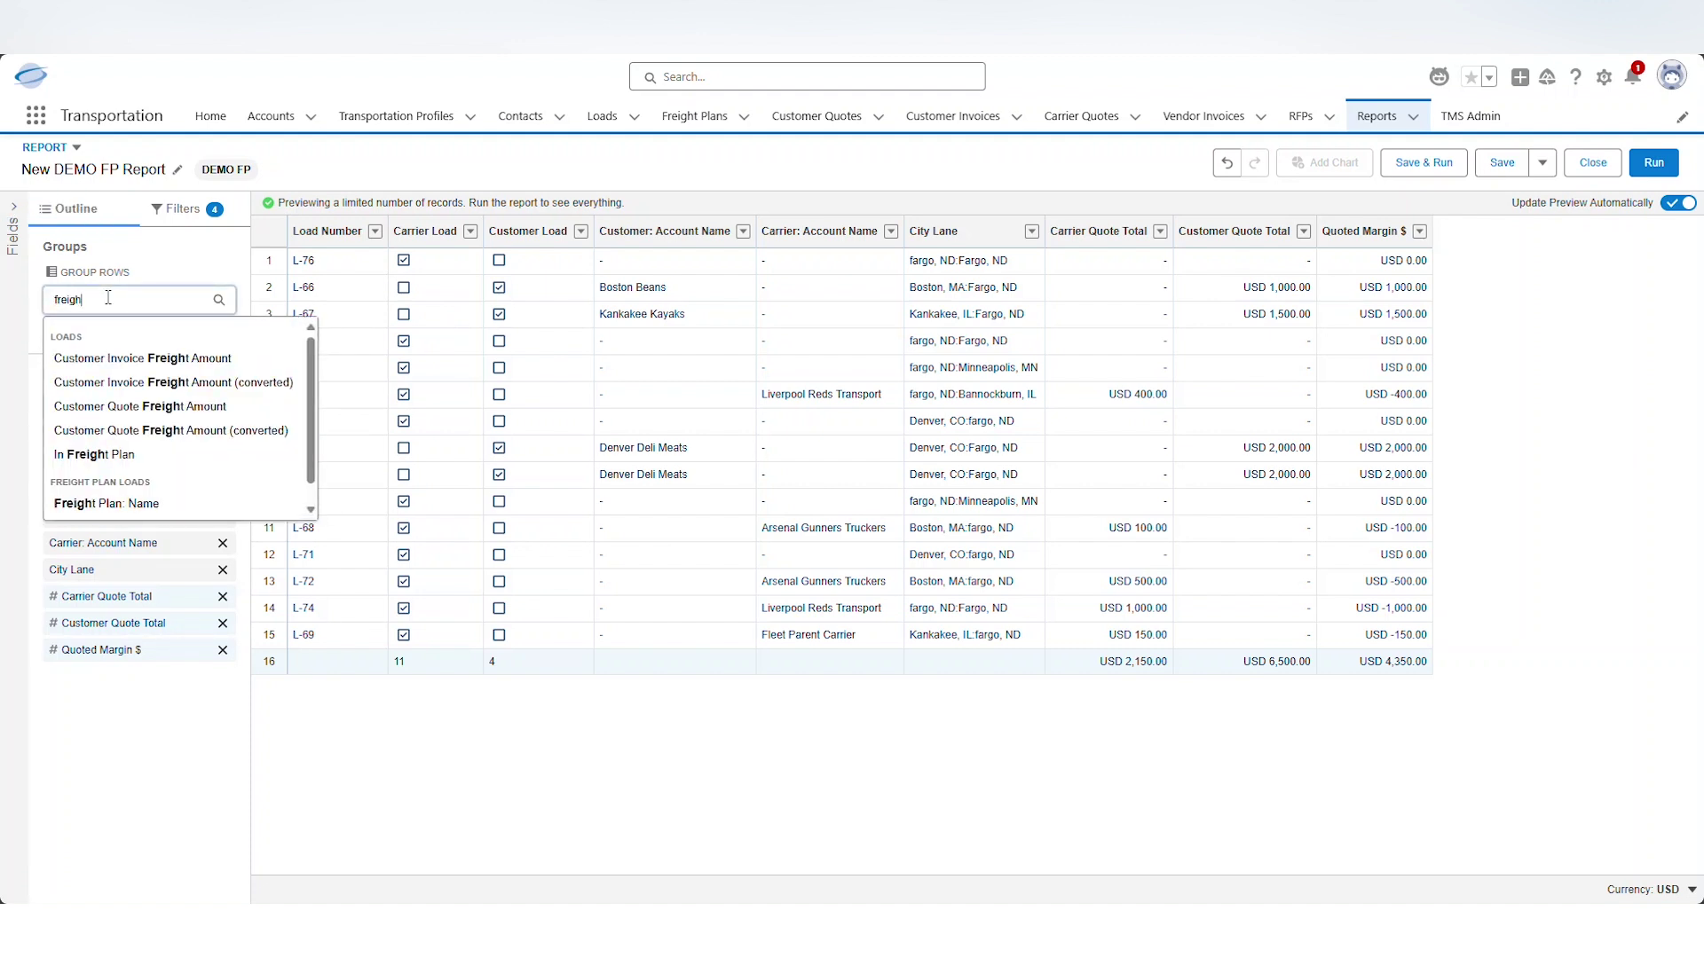
{"action": "left_click", "coordinate": [151, 510]}
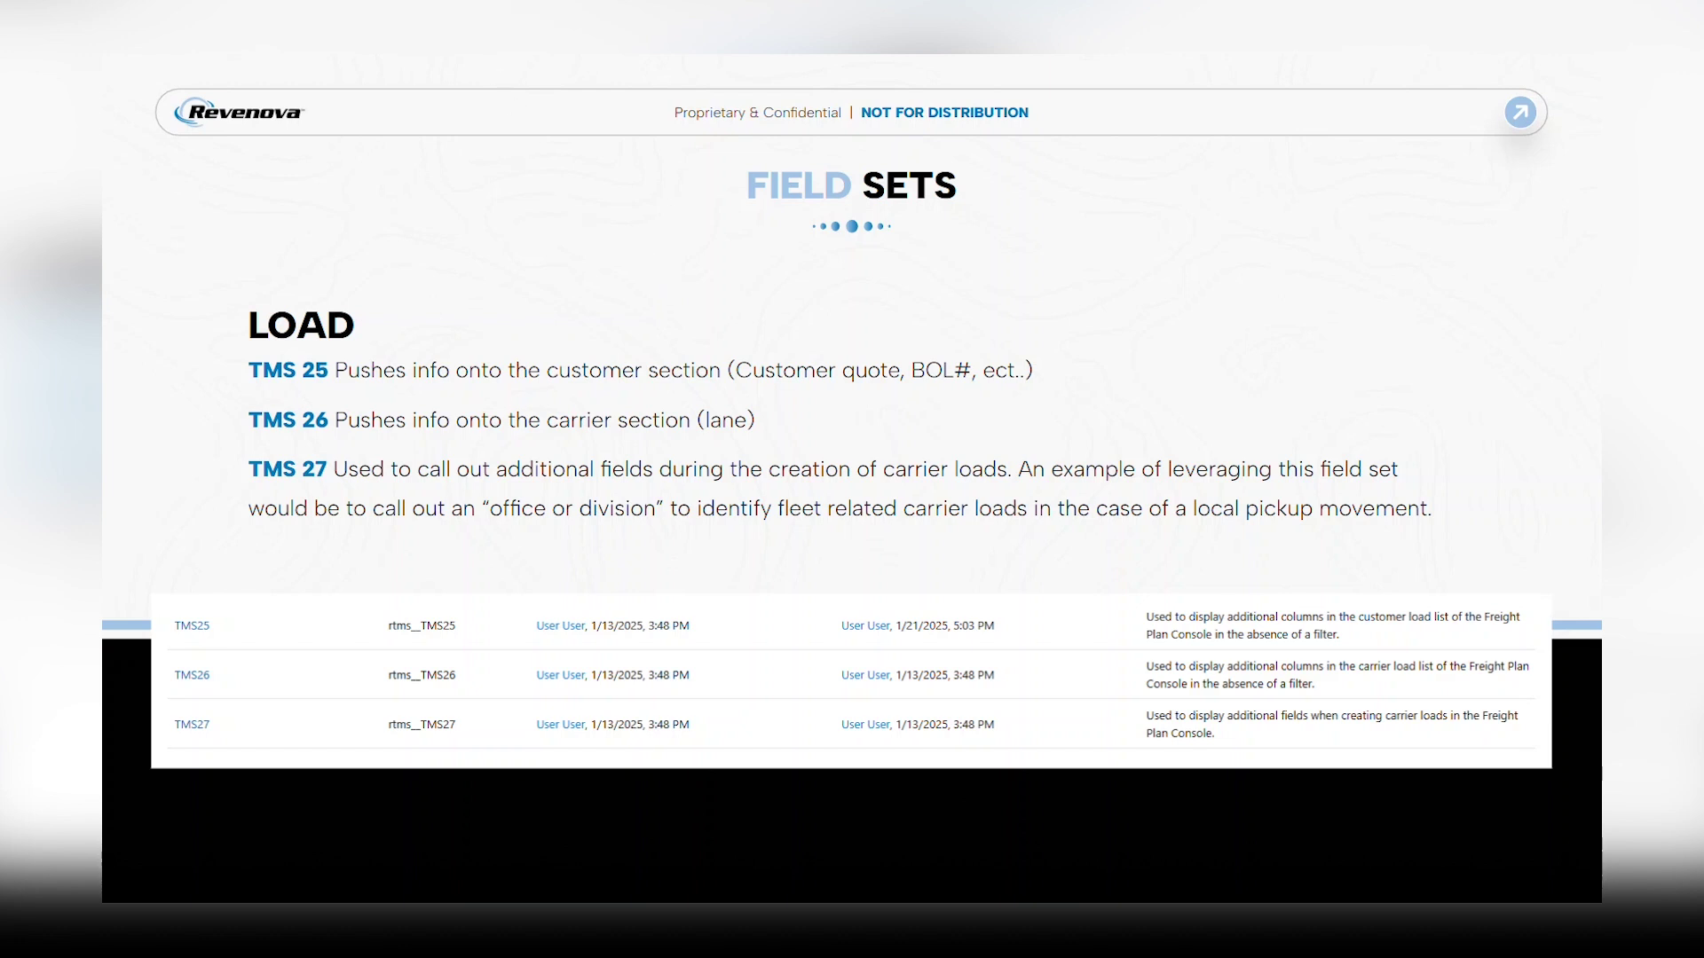
Switch to Salesforce Setup, find objects matching "load" in Object Manager and open the Load object
{"action": "left_click", "coordinate": [621, 27]}
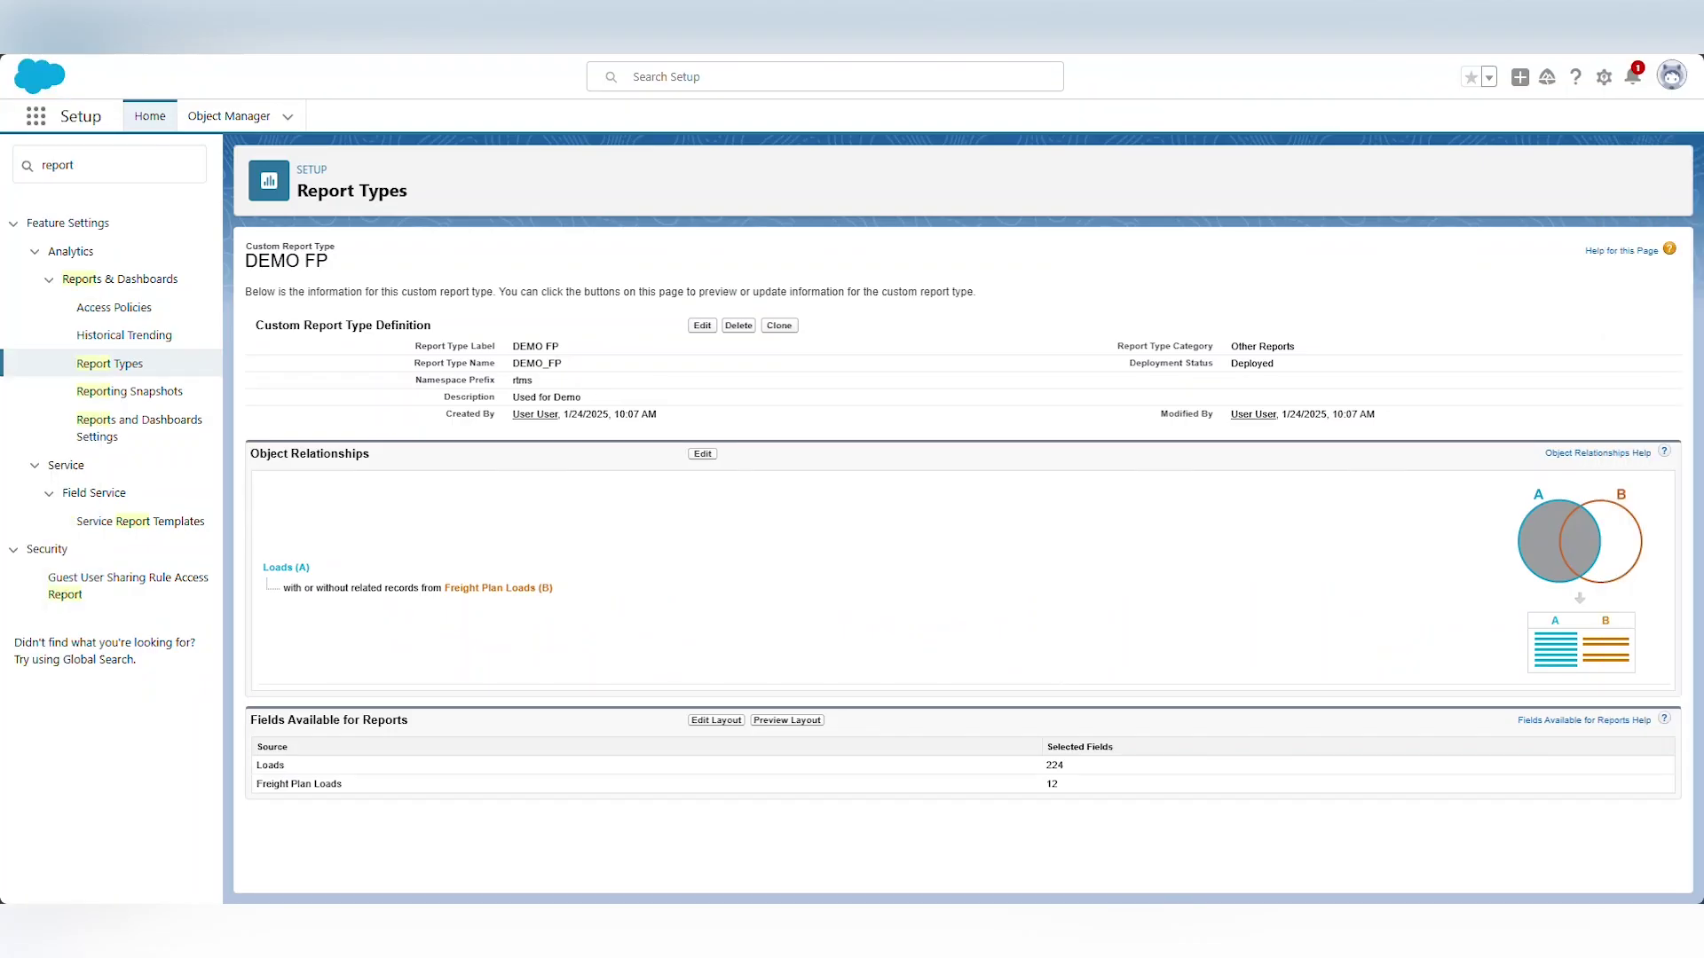
{"action": "left_click", "coordinate": [218, 125]}
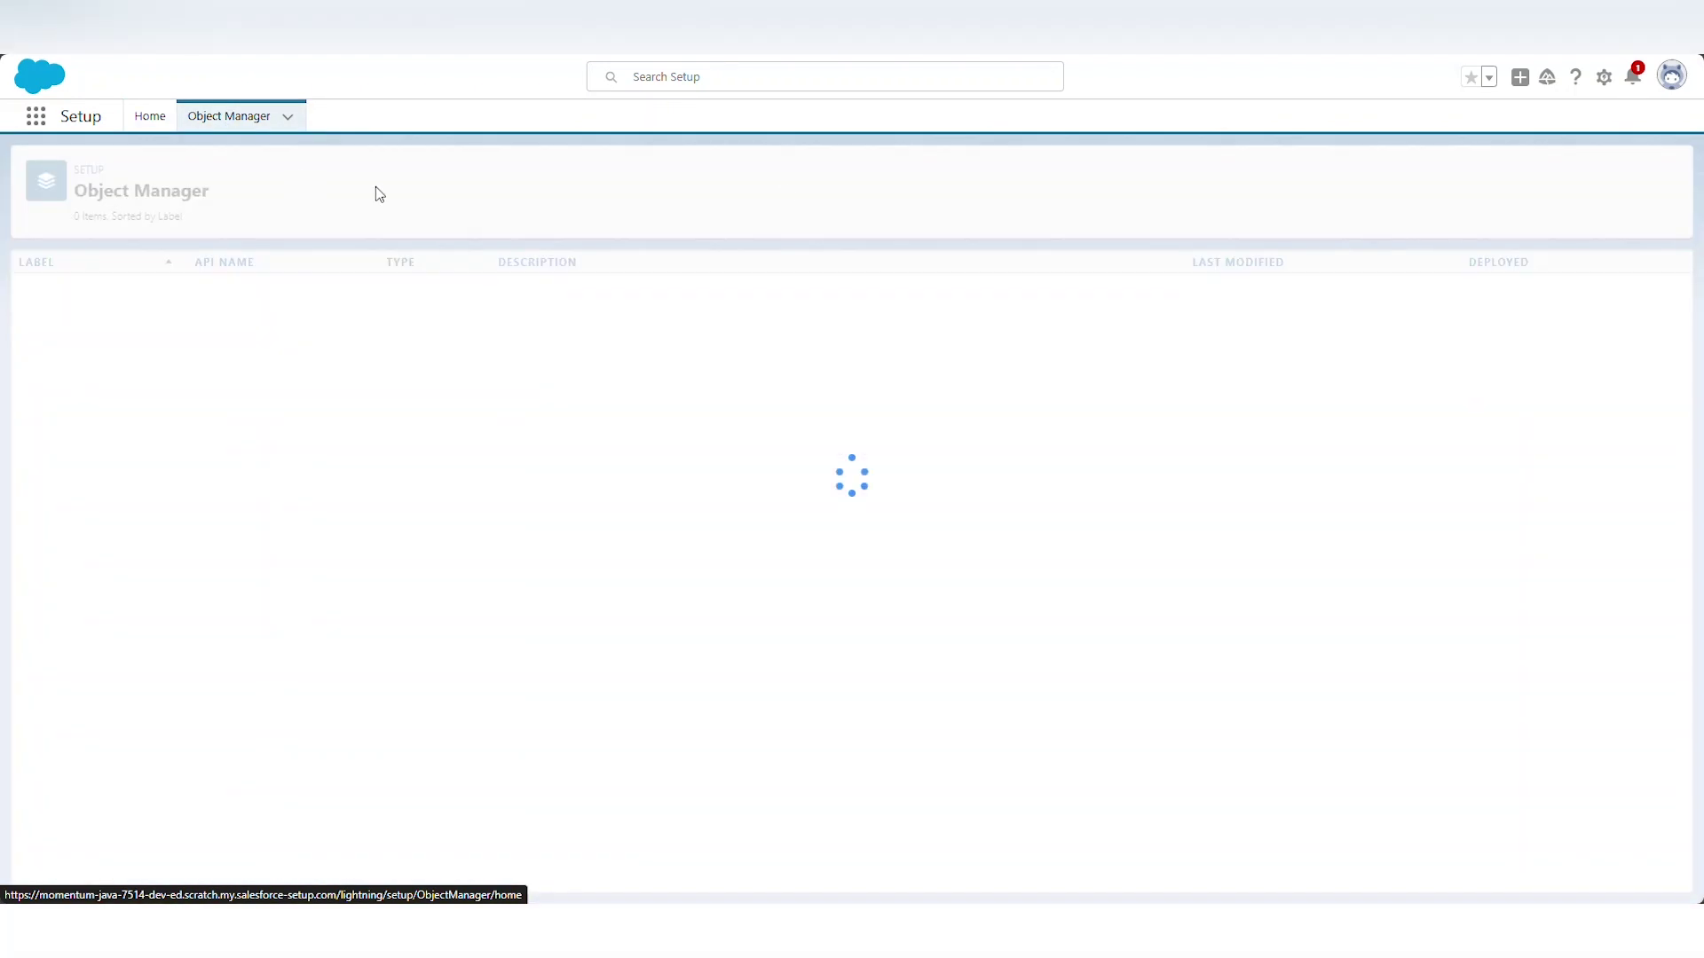
{"action": "left_click", "coordinate": [1377, 182]}
{"action": "left_click", "coordinate": [1371, 228]}
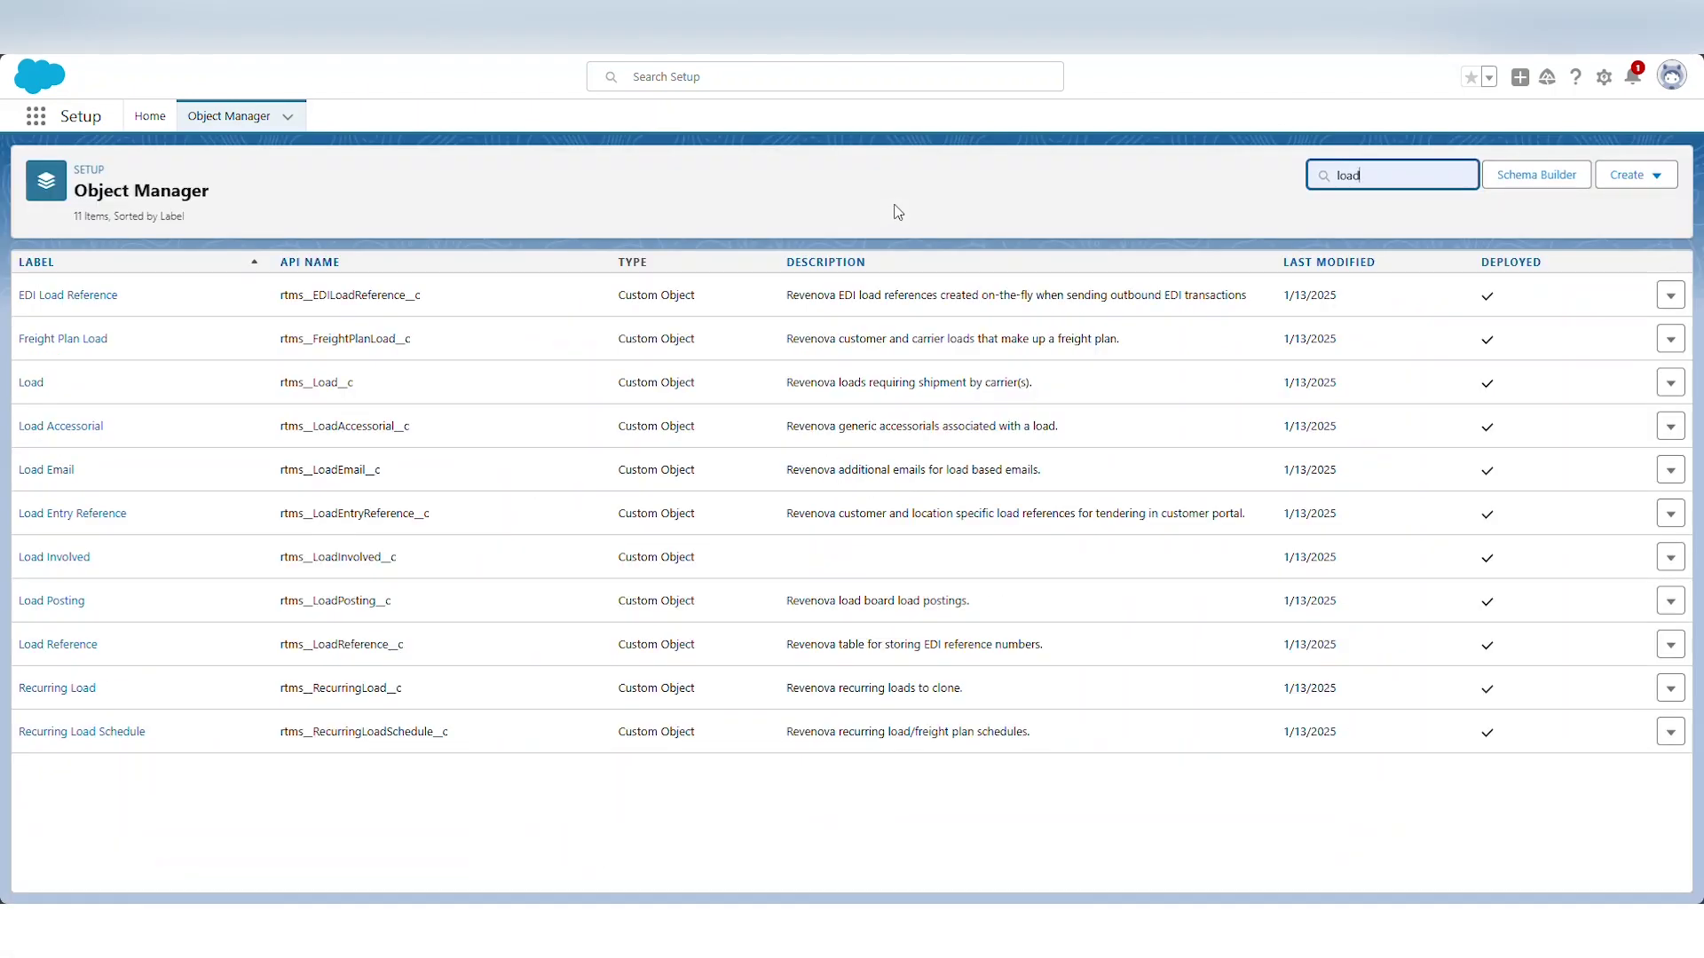
{"action": "left_click", "coordinate": [33, 384]}
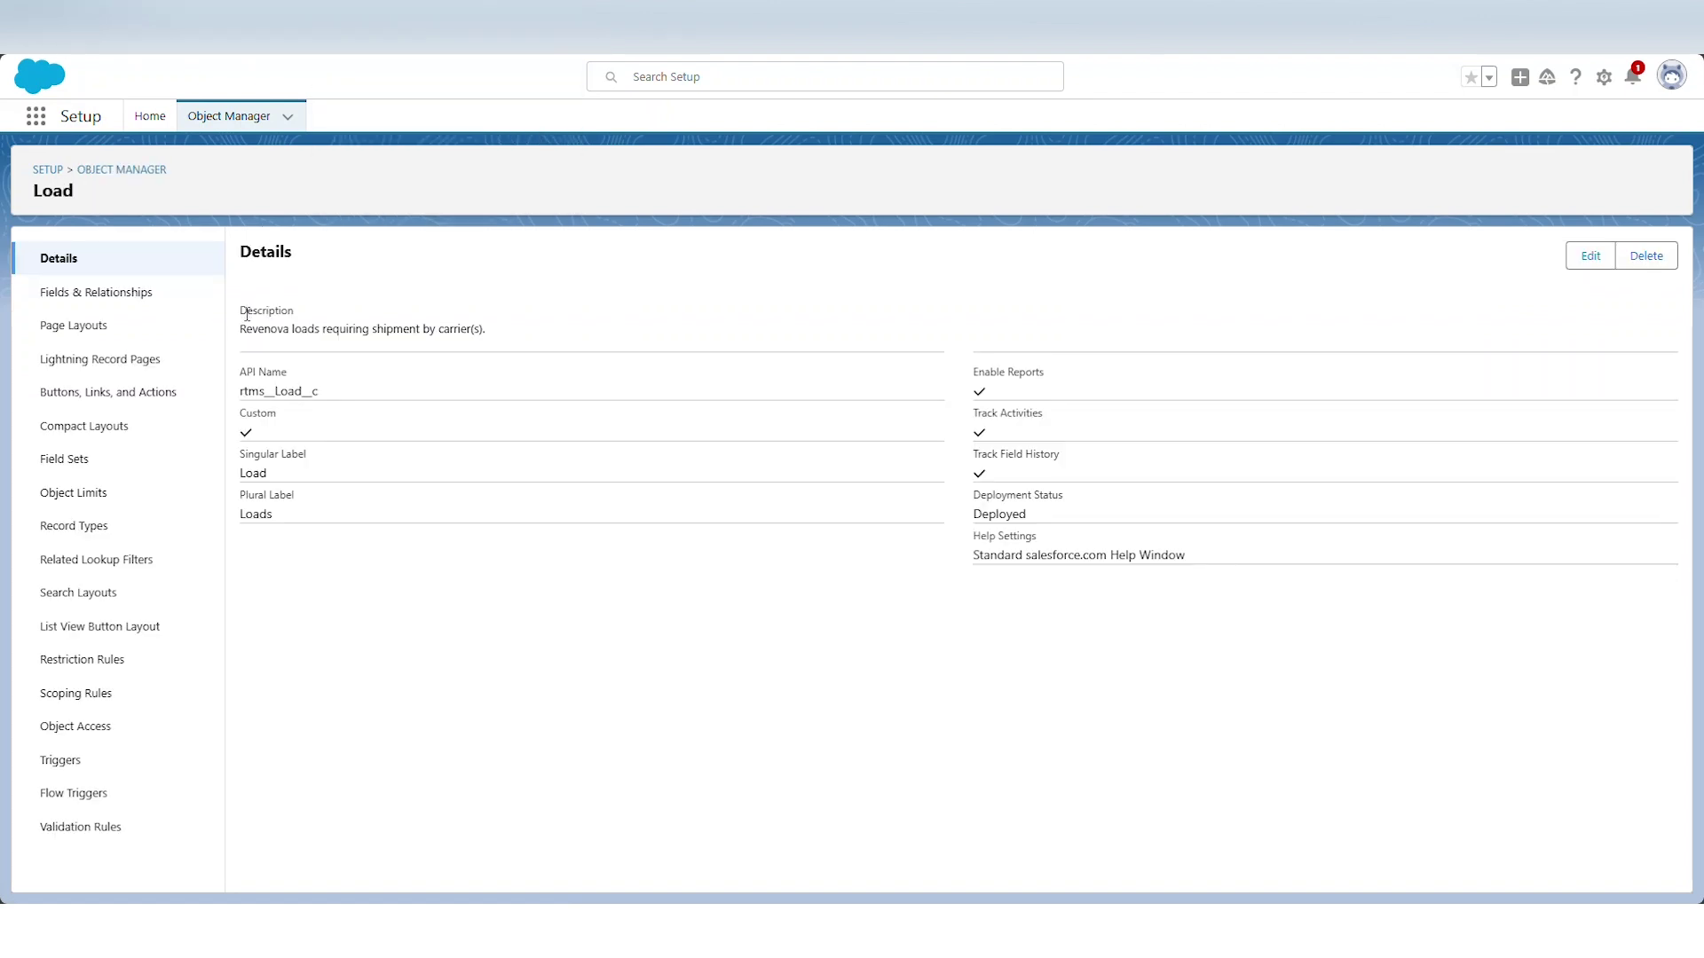
Open the Load object's field sets and filter the list by "freight"
{"action": "left_click", "coordinate": [69, 462]}
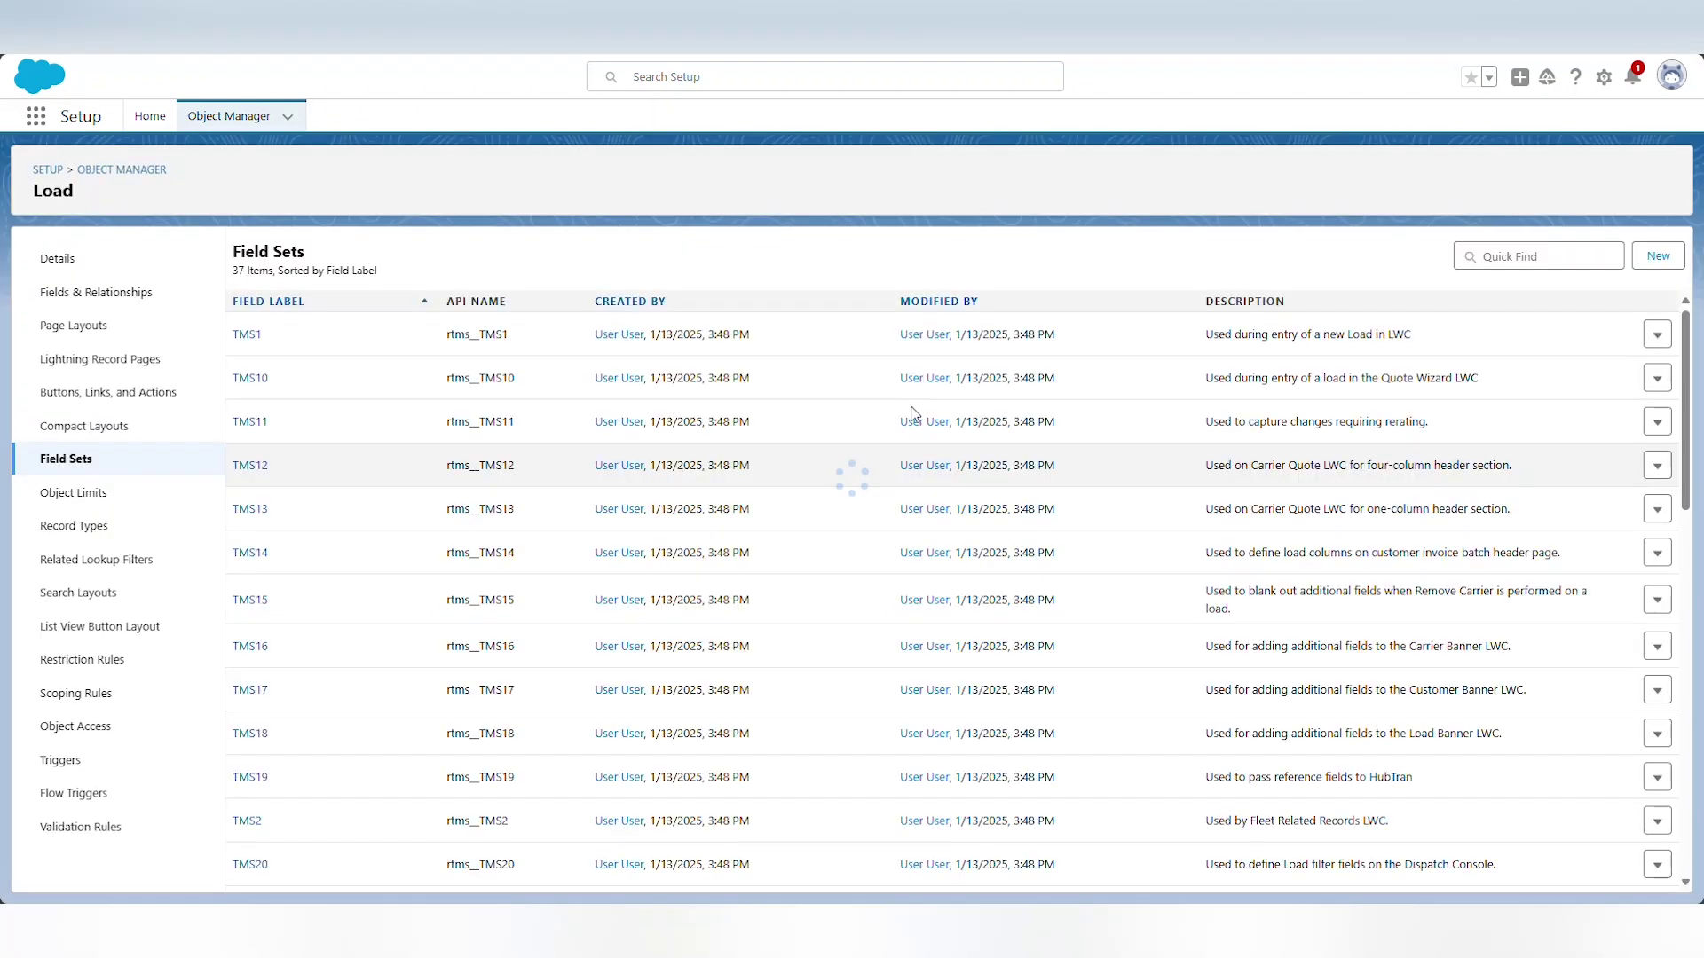
{"action": "left_click", "coordinate": [1513, 258]}
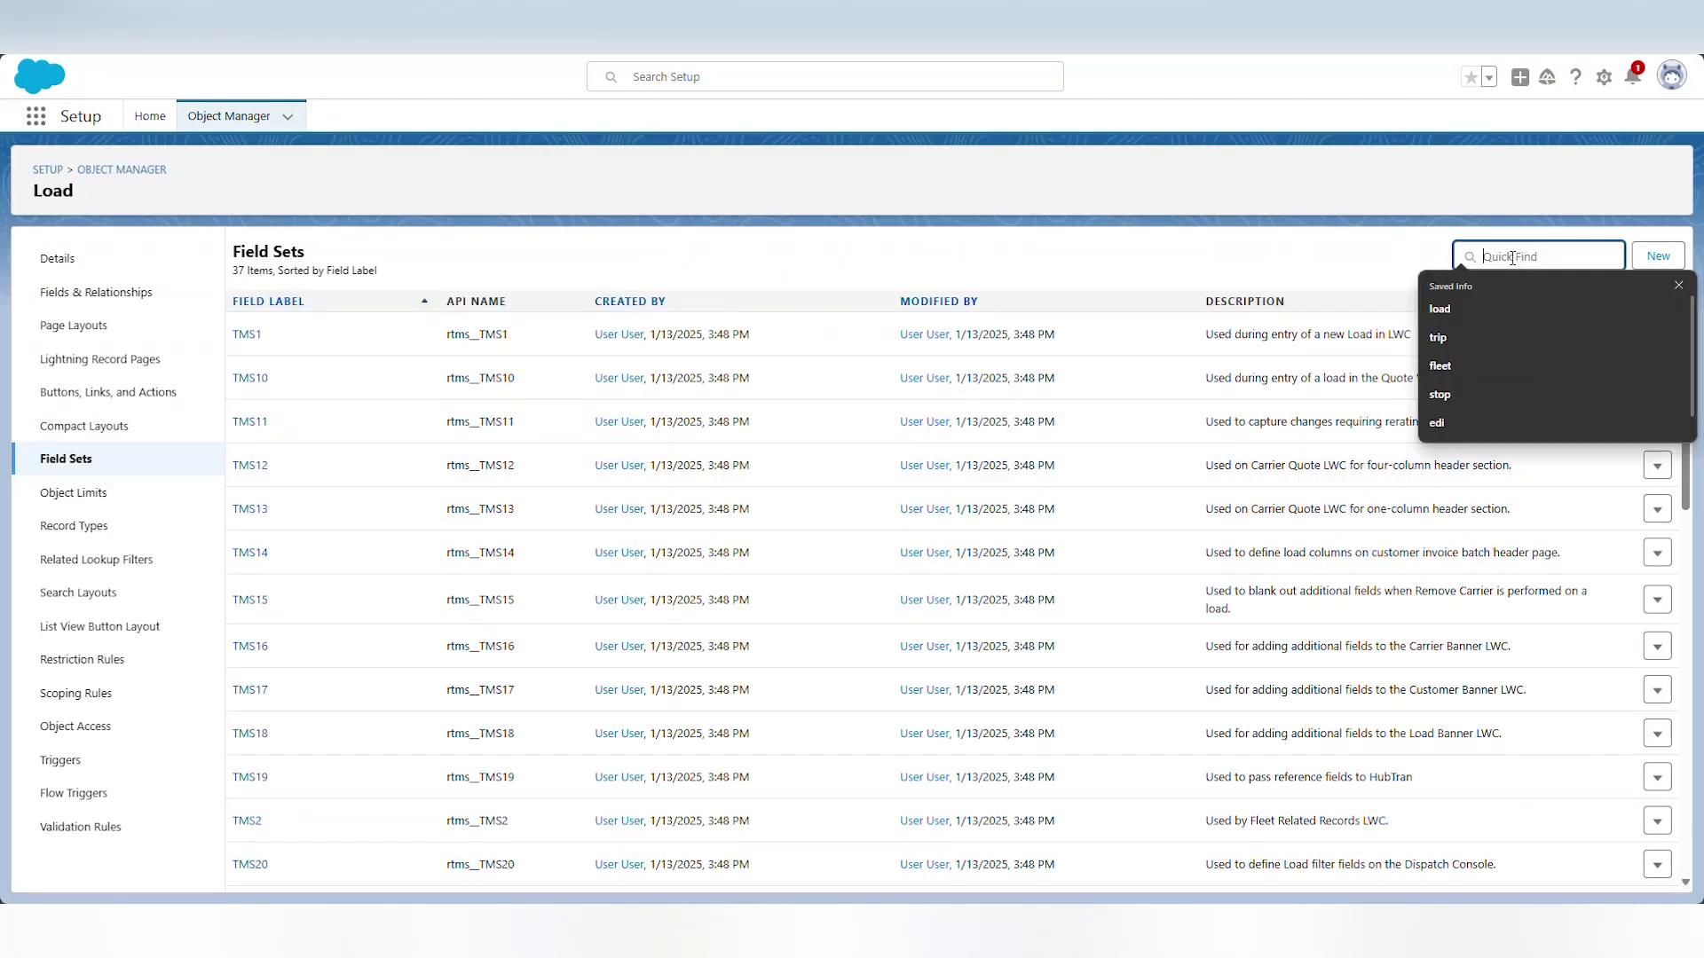
{"action": "type", "text": "freight"}
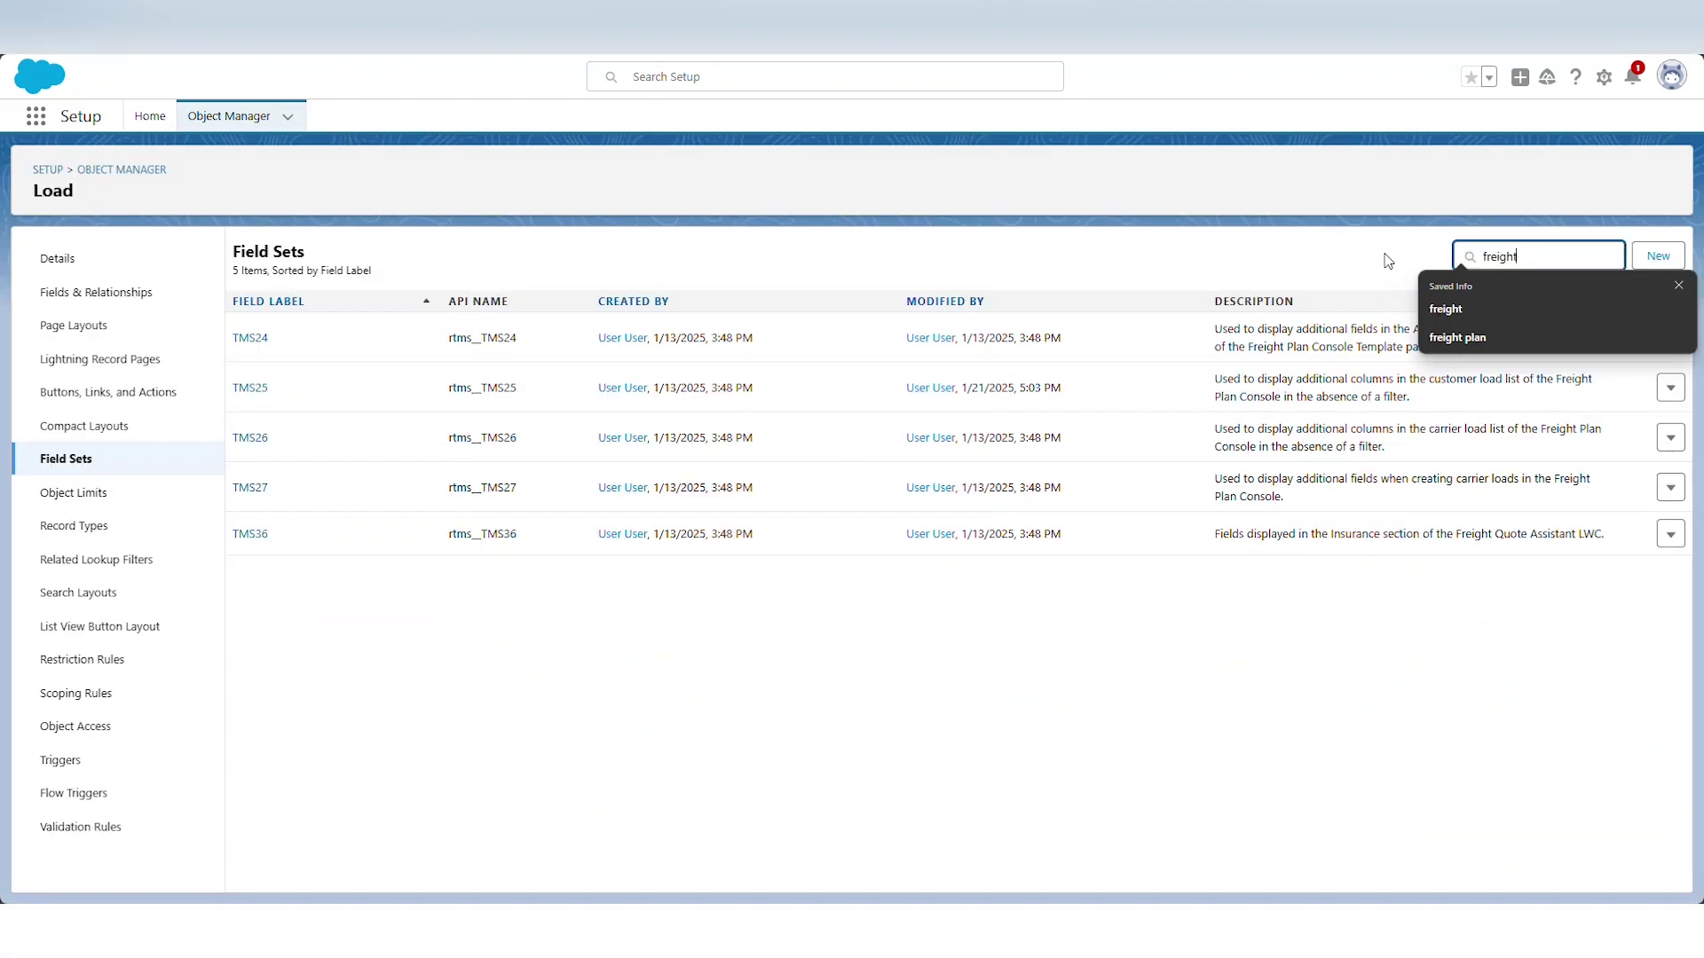
{"action": "left_click", "coordinate": [1389, 261]}
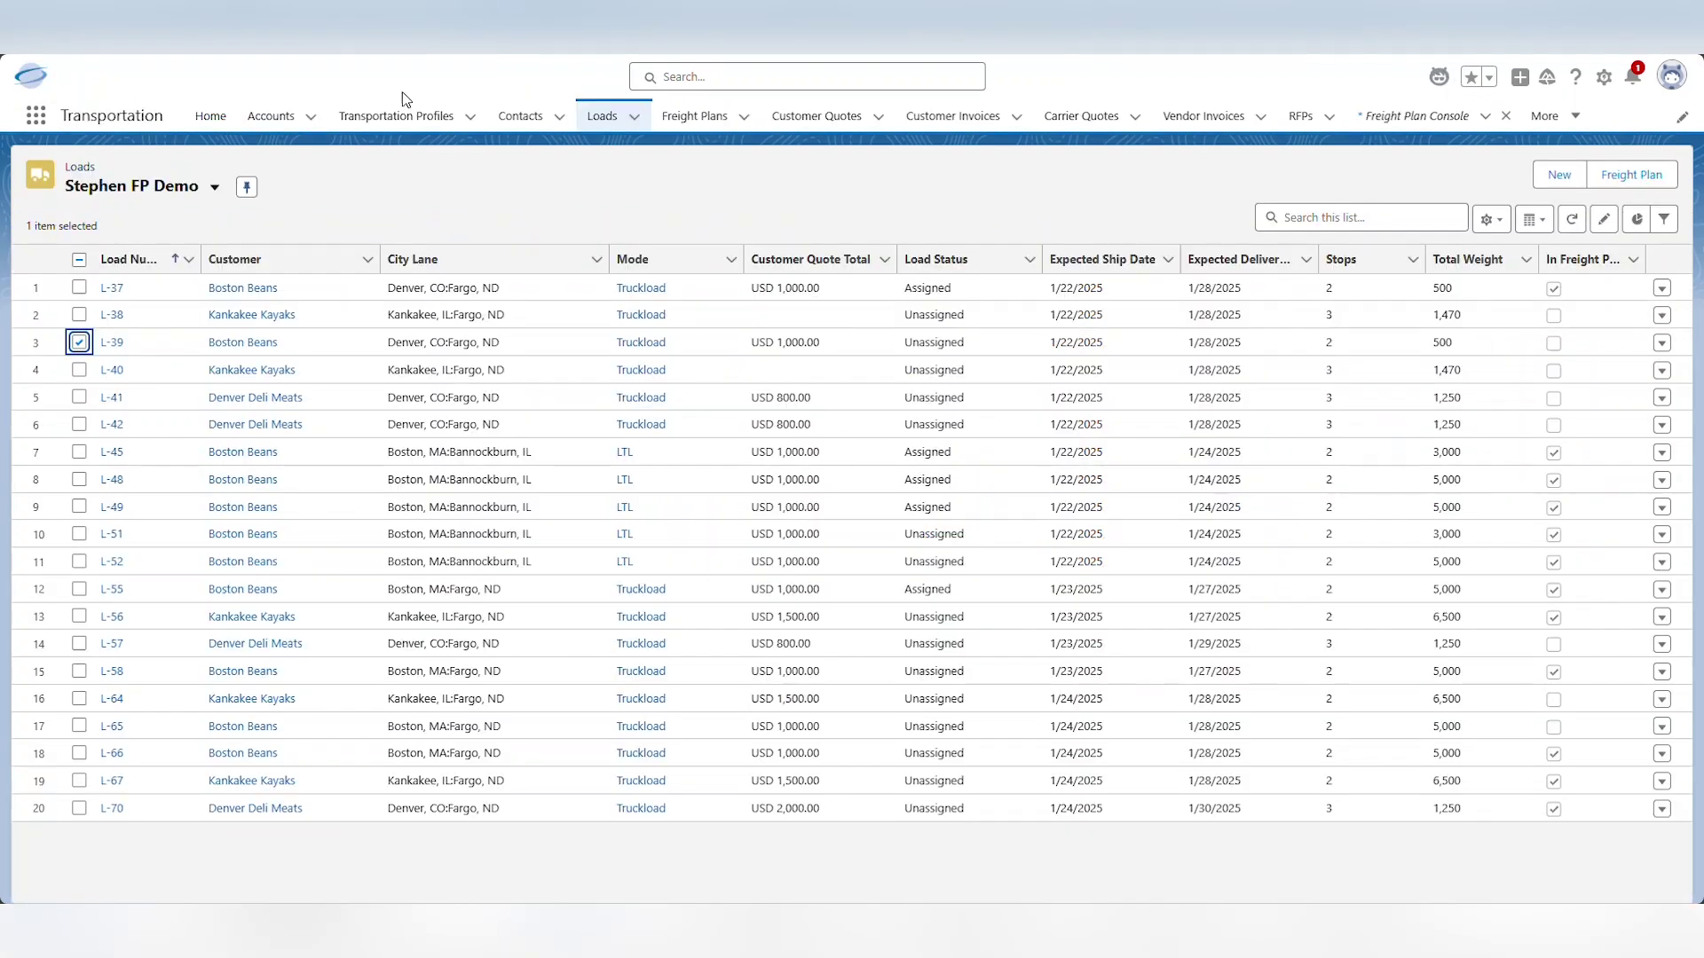
Open customer load L-37 from the loads list and bring up its plan in the Freight Plan Console
{"action": "left_click", "coordinate": [113, 288]}
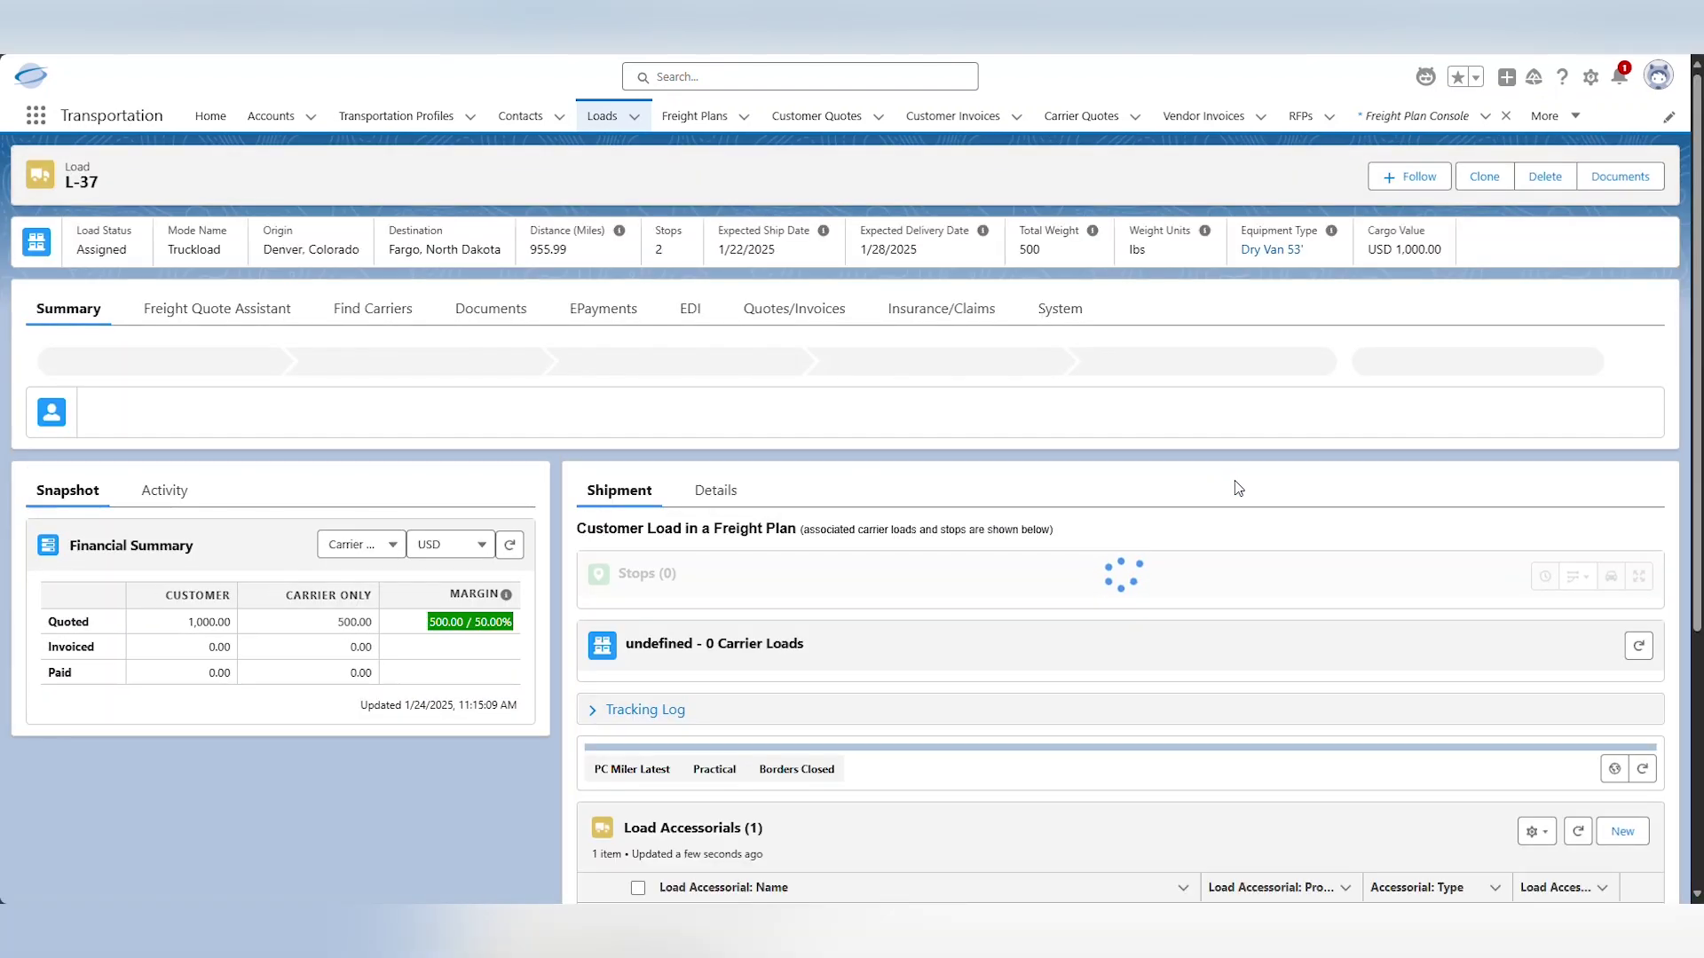
{"action": "scroll", "coordinate": [1235, 486], "scroll_direction": "down", "scroll_amount": 2}
{"action": "scroll", "coordinate": [1239, 488], "scroll_direction": "down", "scroll_amount": 2}
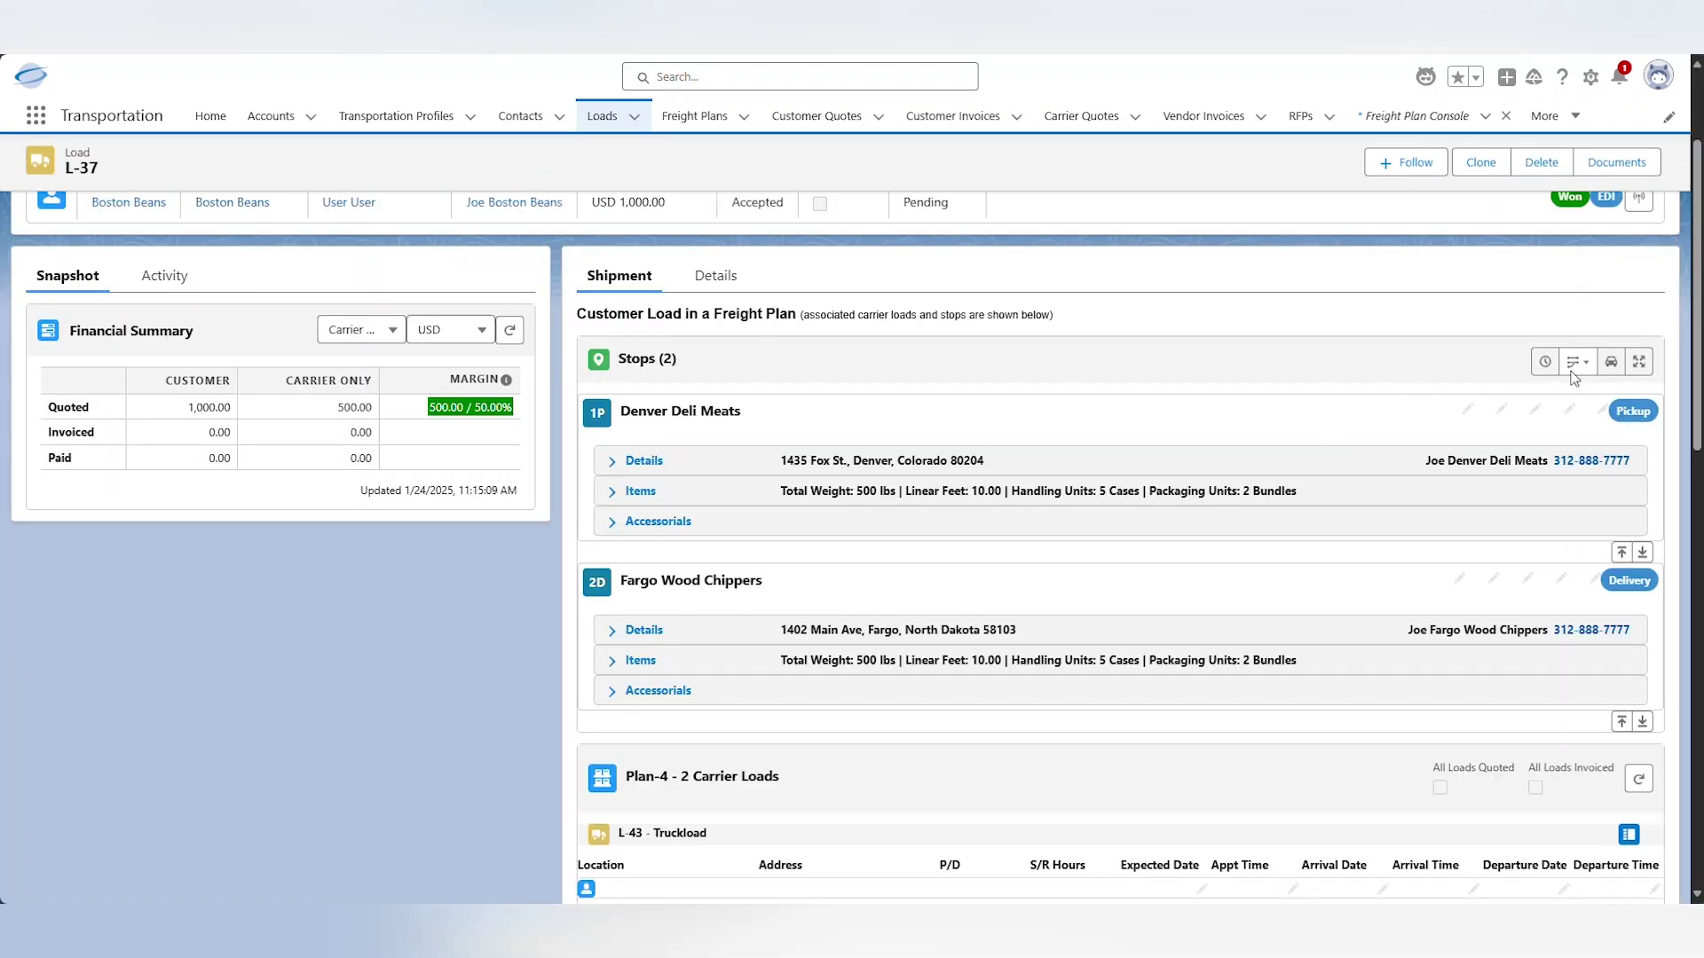
{"action": "left_click", "coordinate": [1577, 362]}
{"action": "left_click", "coordinate": [1583, 400]}
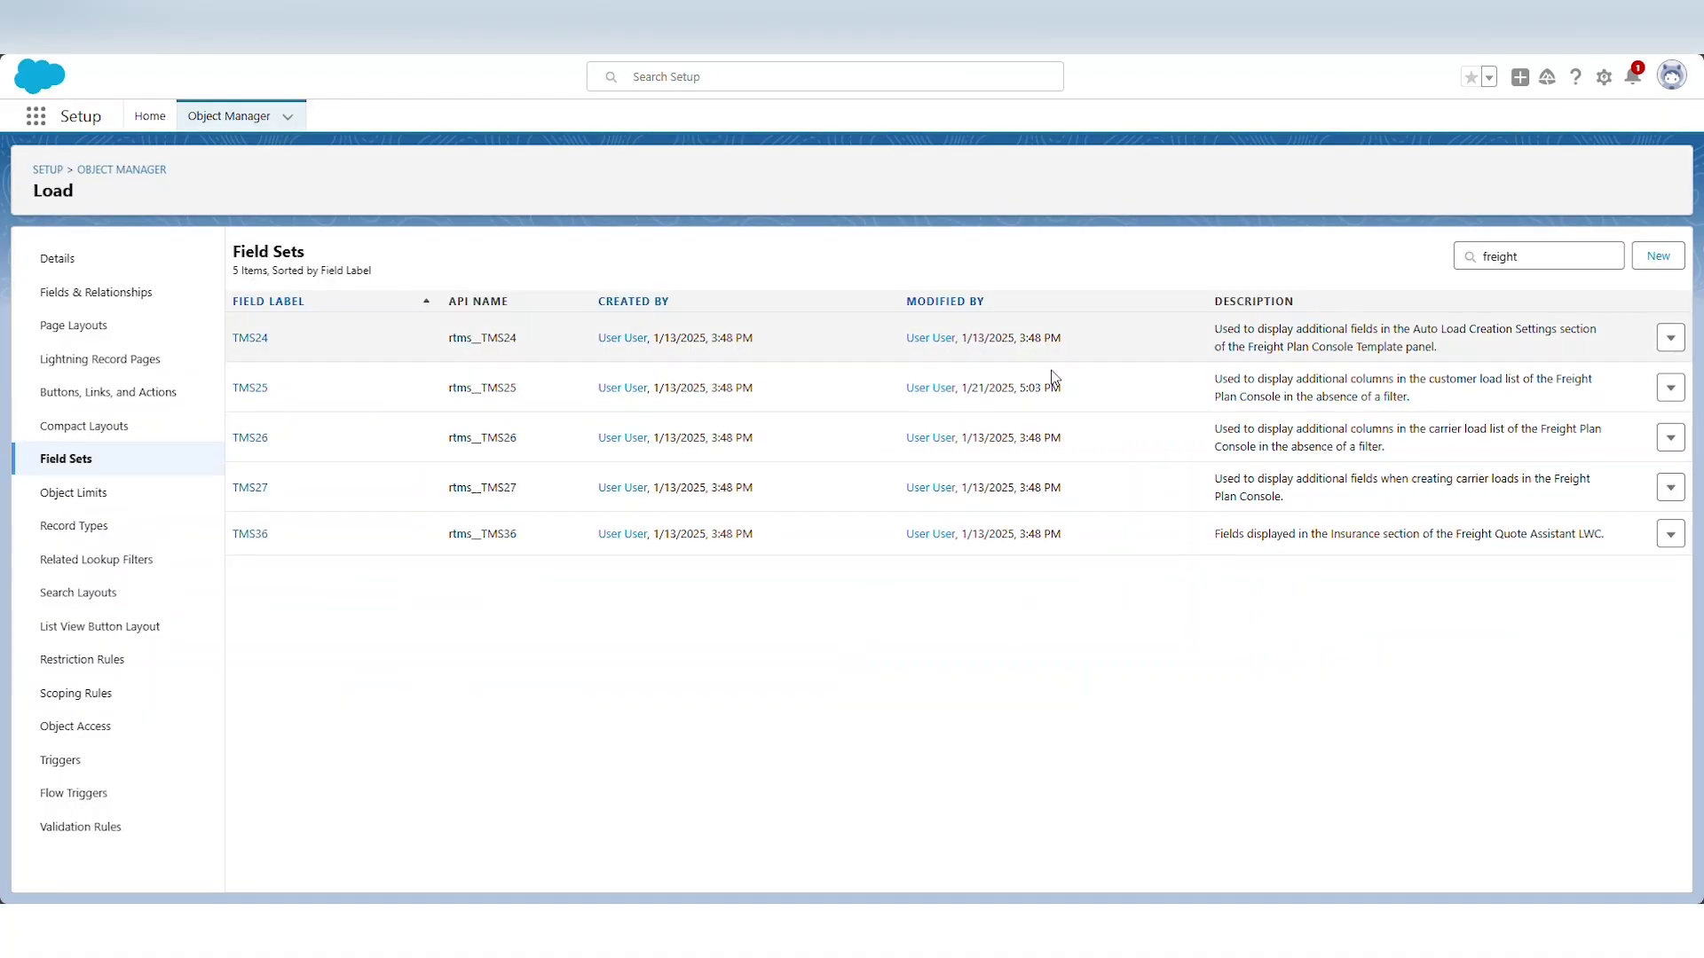
Add Customer Quote Total to the TMS25 field set, save it and reload the Freight Plan Console to check load L-37
{"action": "mouse_move", "coordinate": [1215, 384]}
{"action": "left_mouse_down"}
{"action": "mouse_move", "coordinate": [1452, 422]}
{"action": "mouse_move", "coordinate": [1436, 406]}
{"action": "left_mouse_up"}
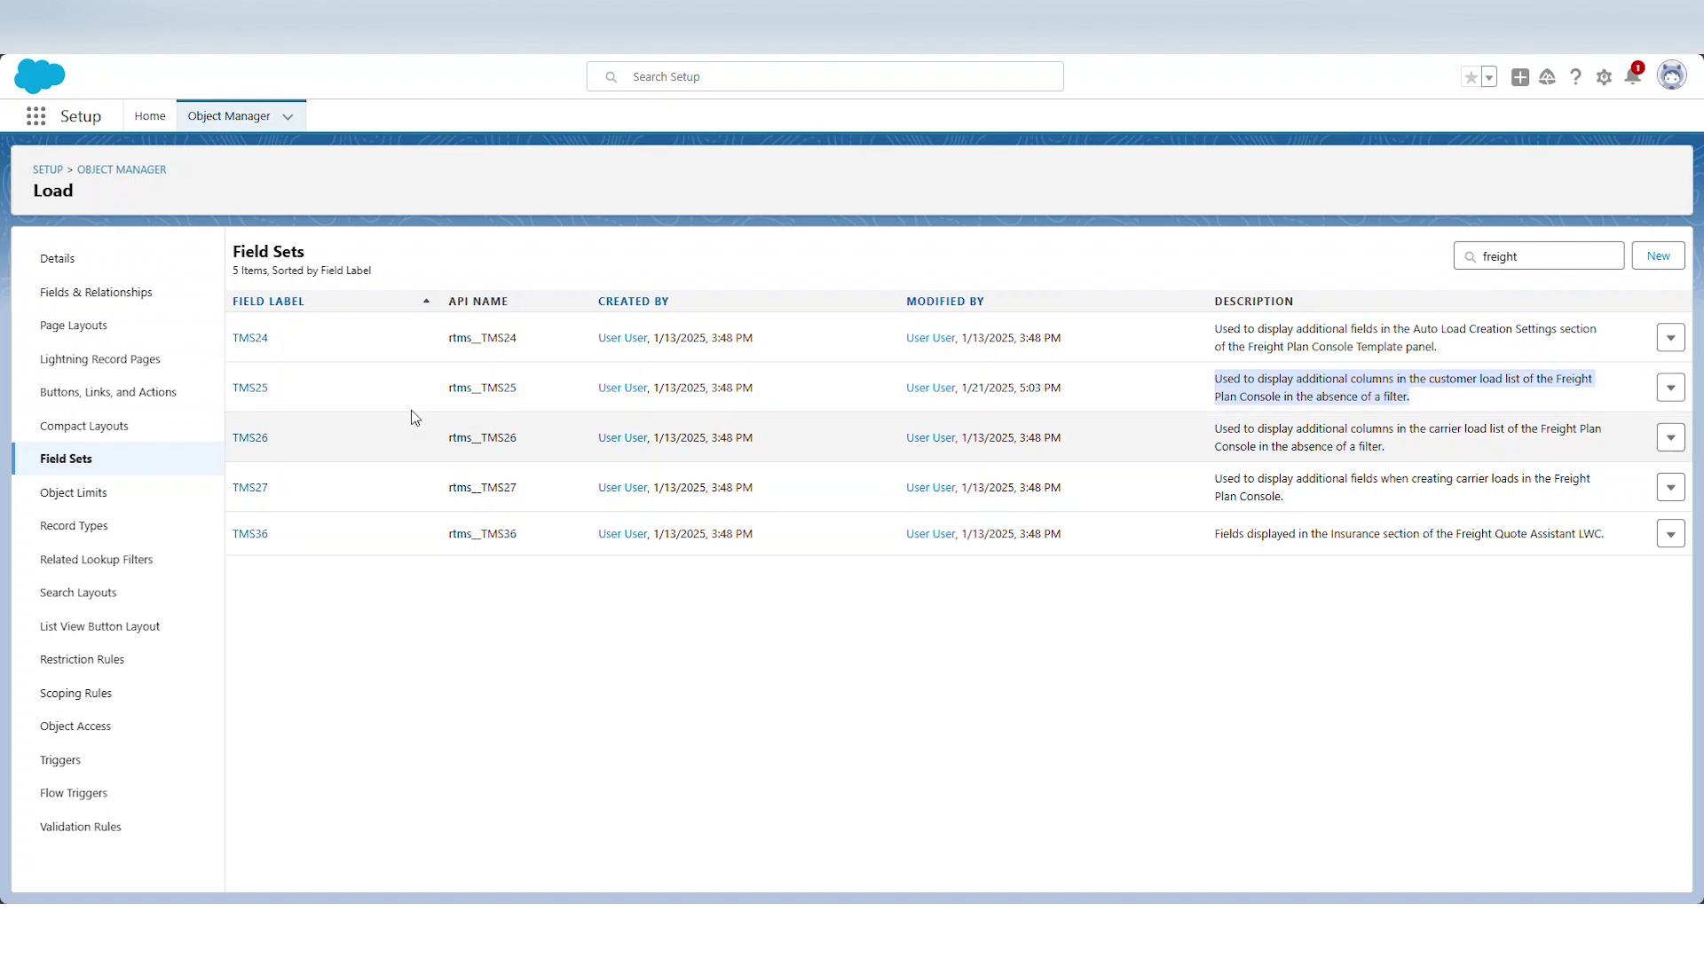
{"action": "left_click", "coordinate": [258, 388]}
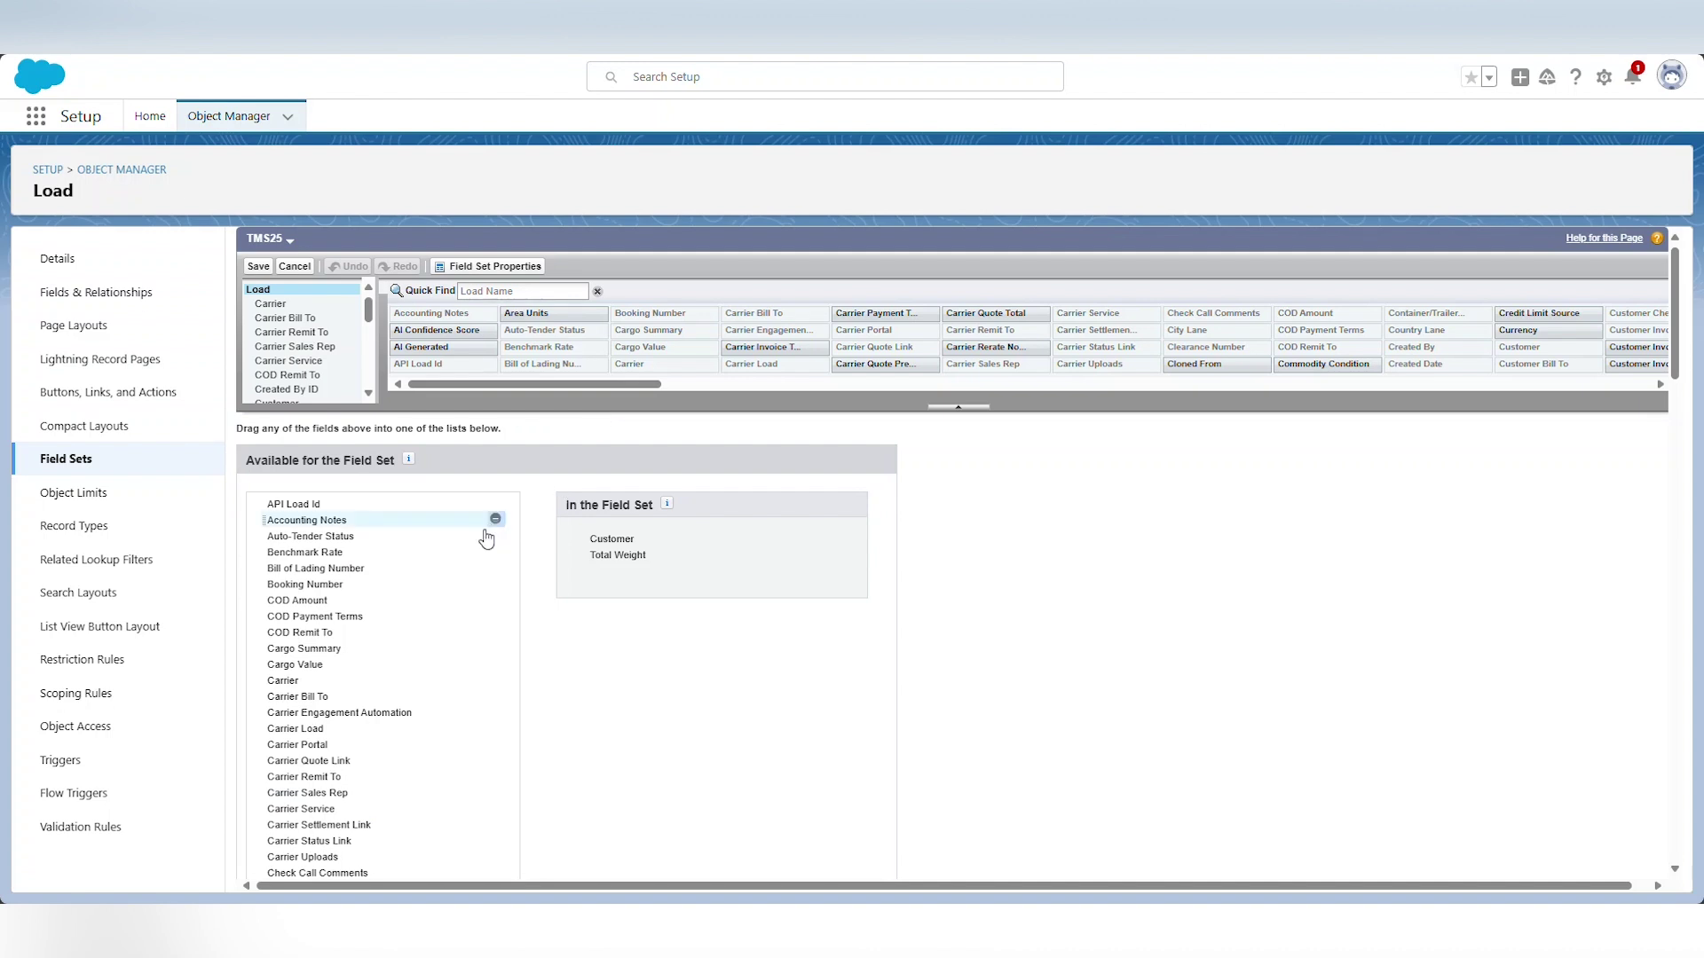
{"action": "scroll", "coordinate": [424, 659], "scroll_direction": "down", "scroll_amount": 1}
{"action": "scroll", "coordinate": [424, 660], "scroll_direction": "down", "scroll_amount": 3}
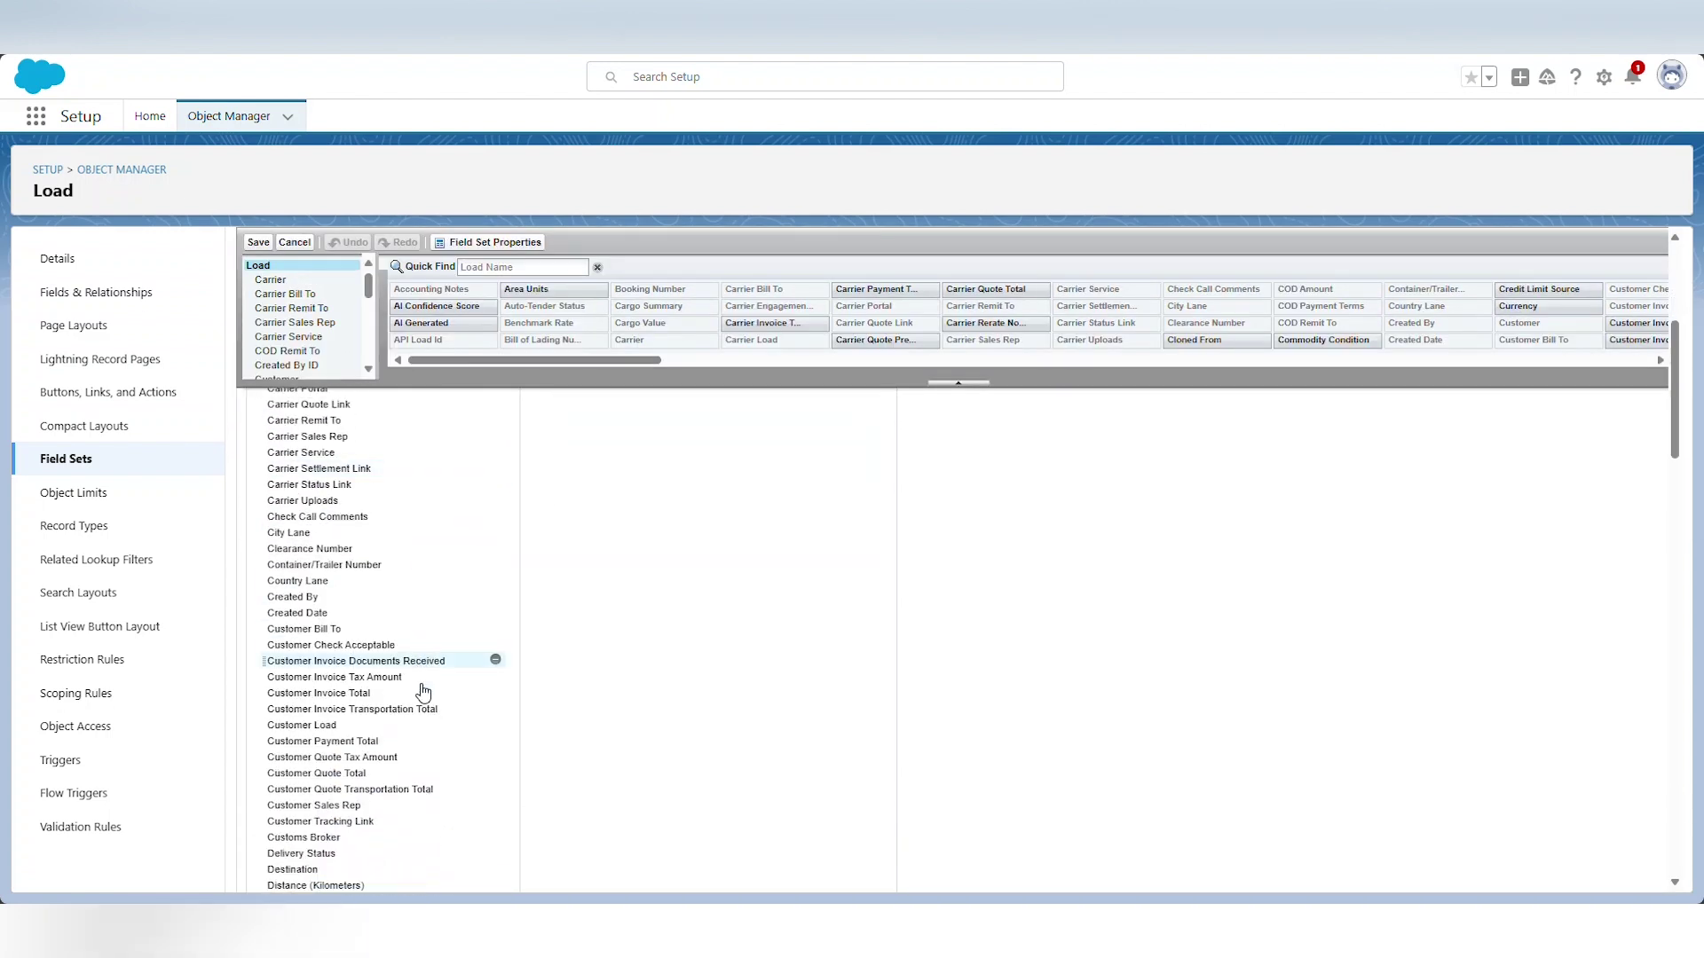
{"action": "left_click_drag", "start_coordinate": [384, 781], "coordinate": [643, 578]}
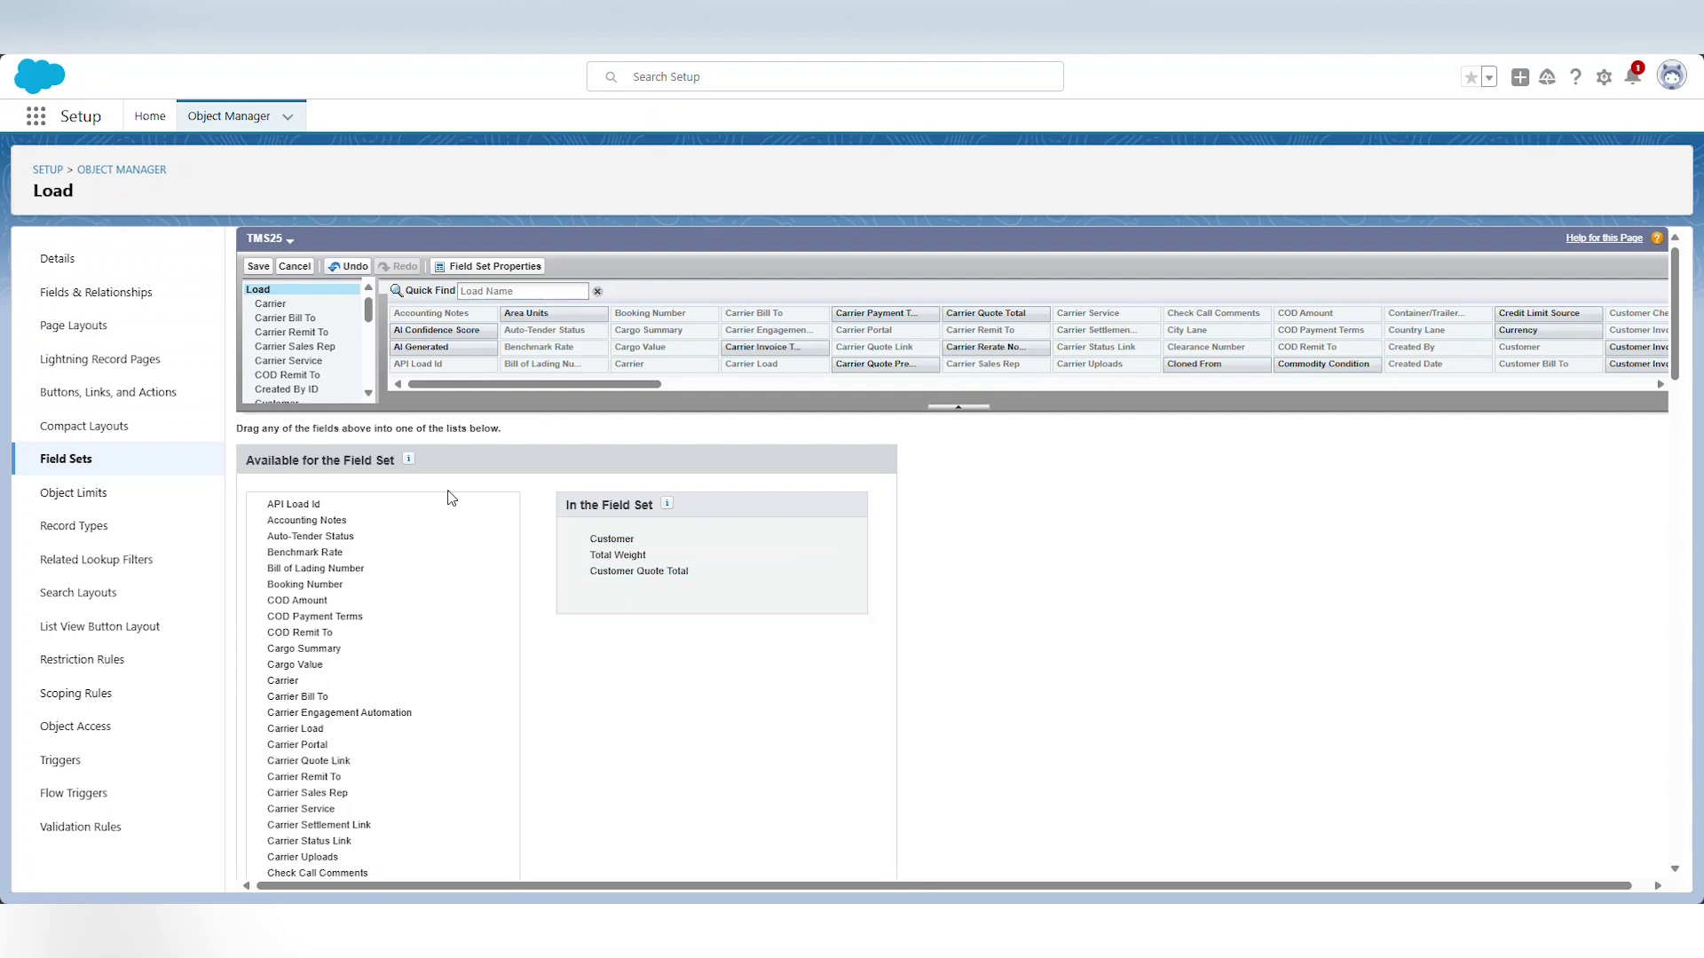
{"action": "left_click", "coordinate": [258, 267]}
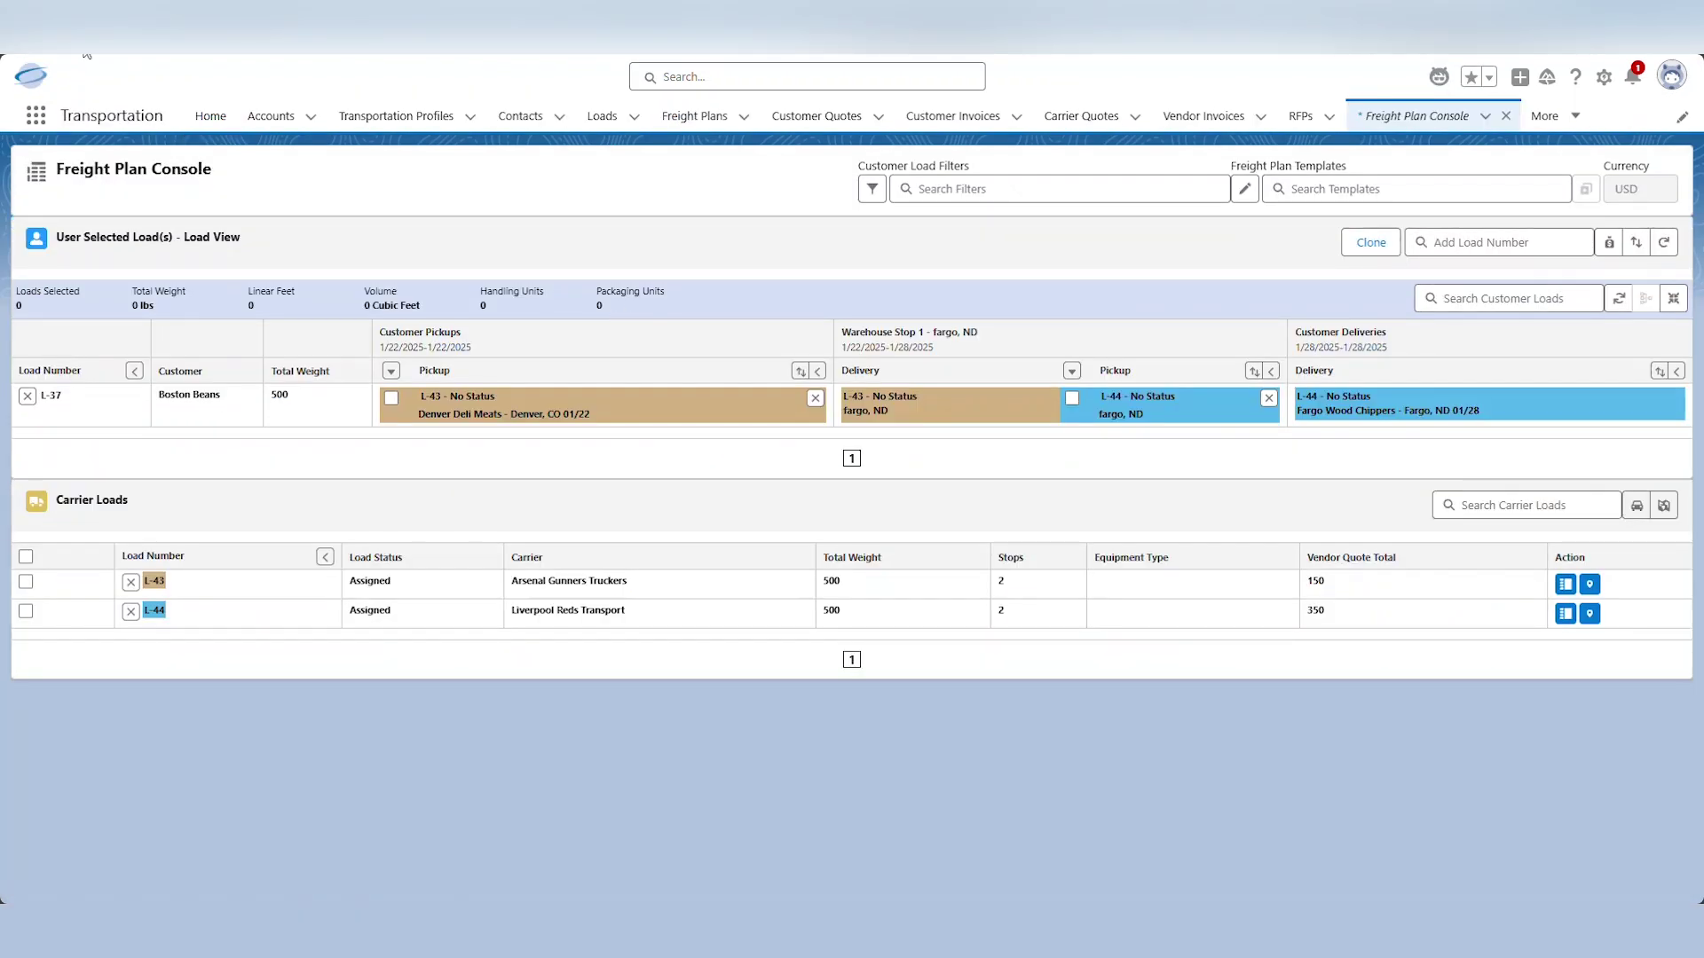
{"action": "key", "text": "F5"}
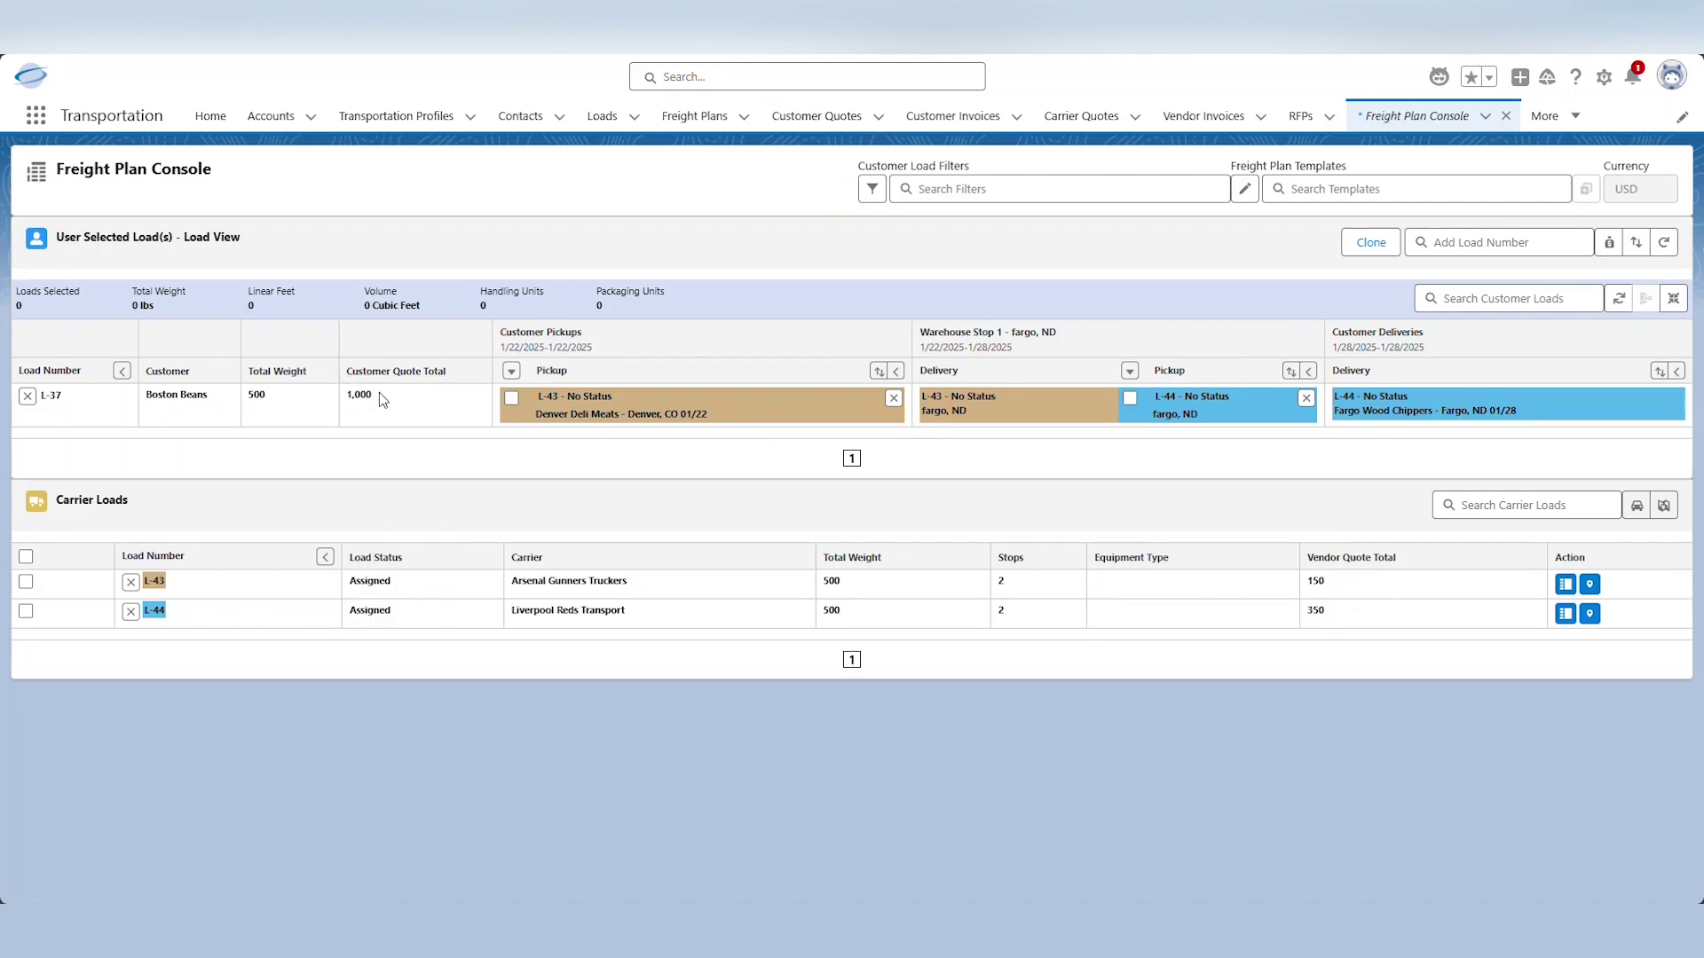
{"action": "left_click_drag", "start_coordinate": [375, 396], "coordinate": [349, 400]}
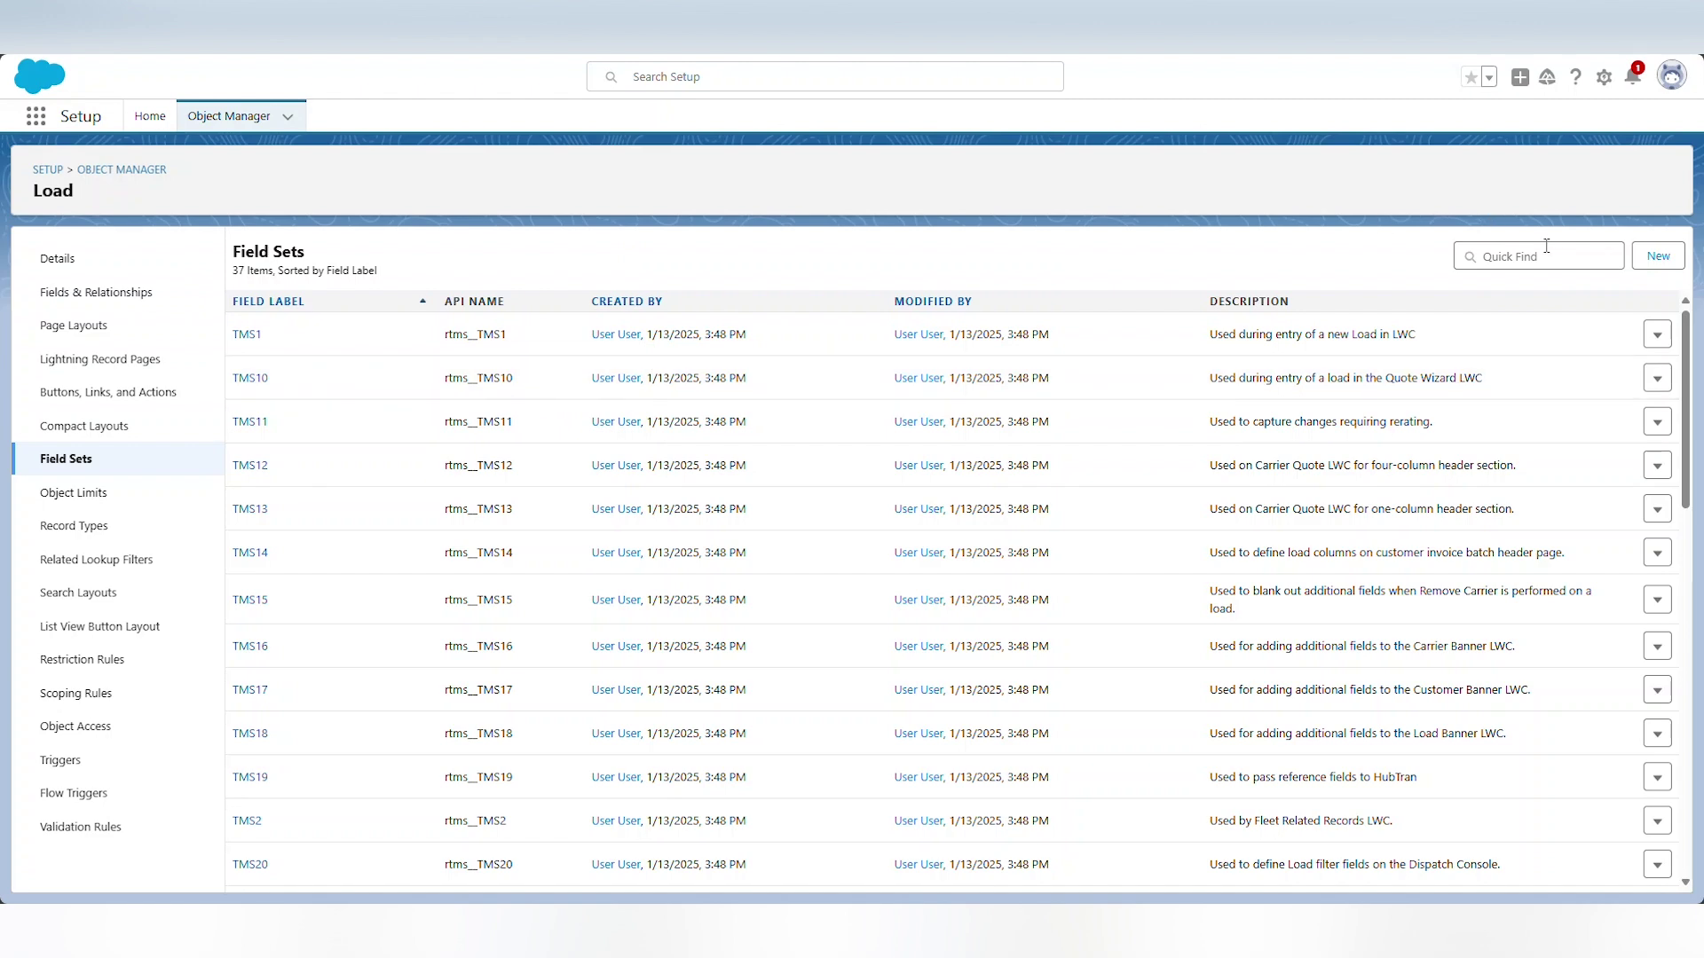
Return to the Load object's field sets in Setup and filter them by "freight" again
{"action": "left_click", "coordinate": [1535, 254]}
{"action": "type", "text": "freight"}
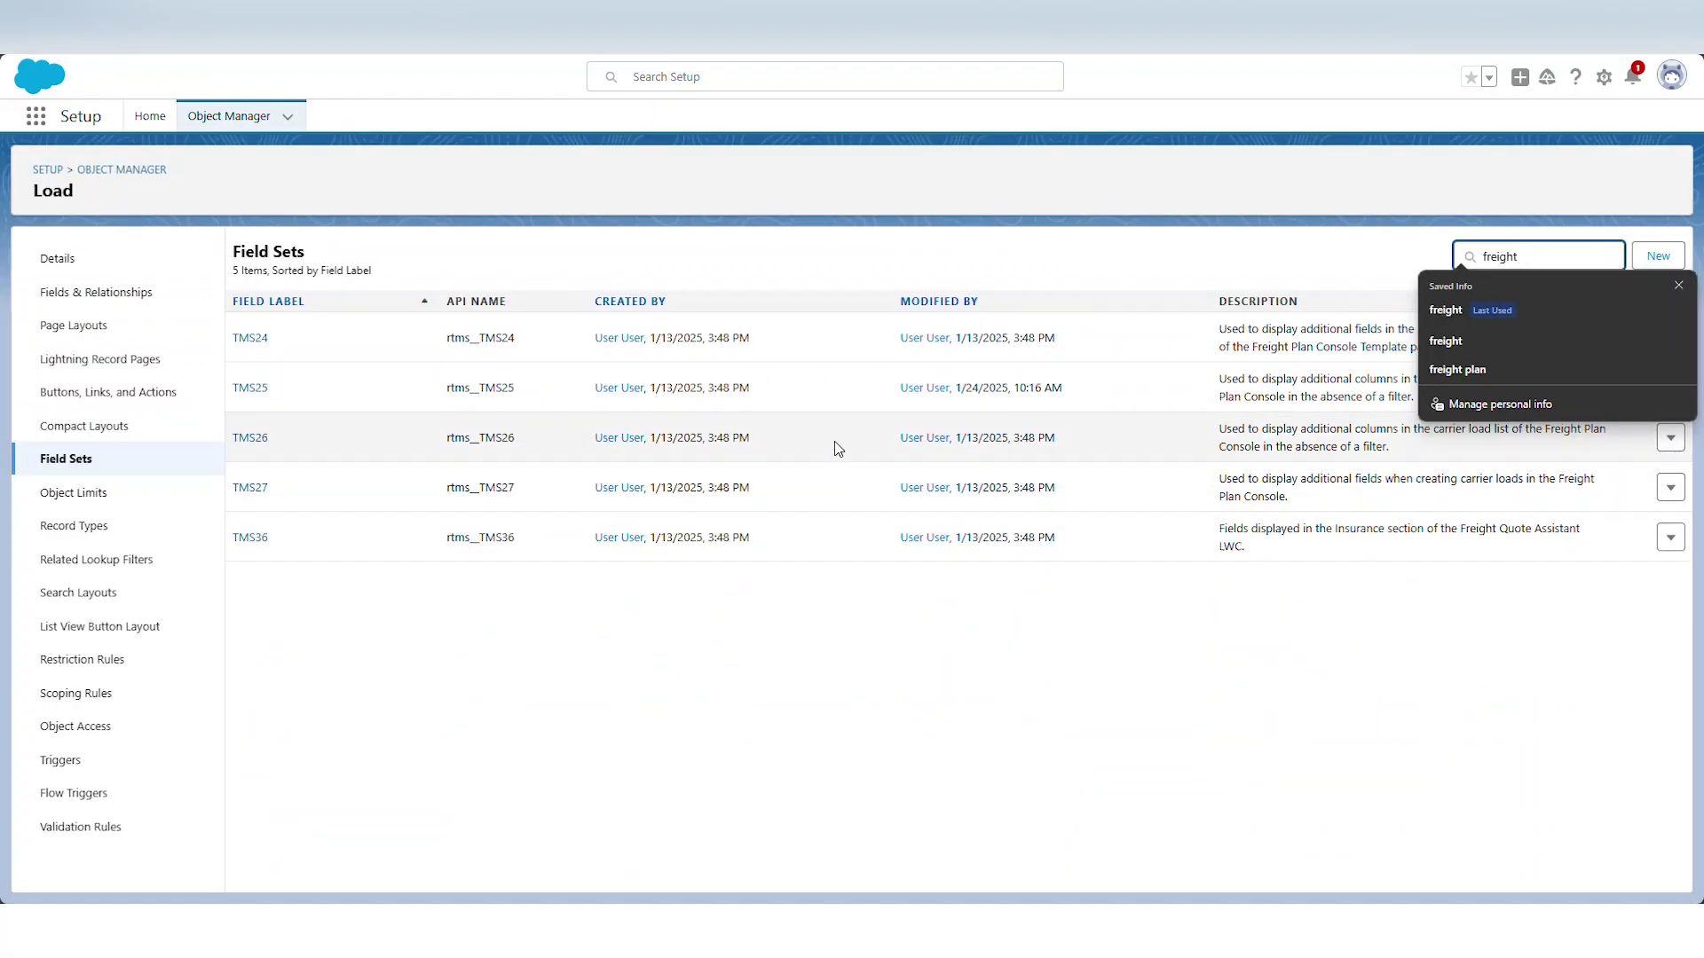
{"action": "left_click", "coordinate": [838, 450]}
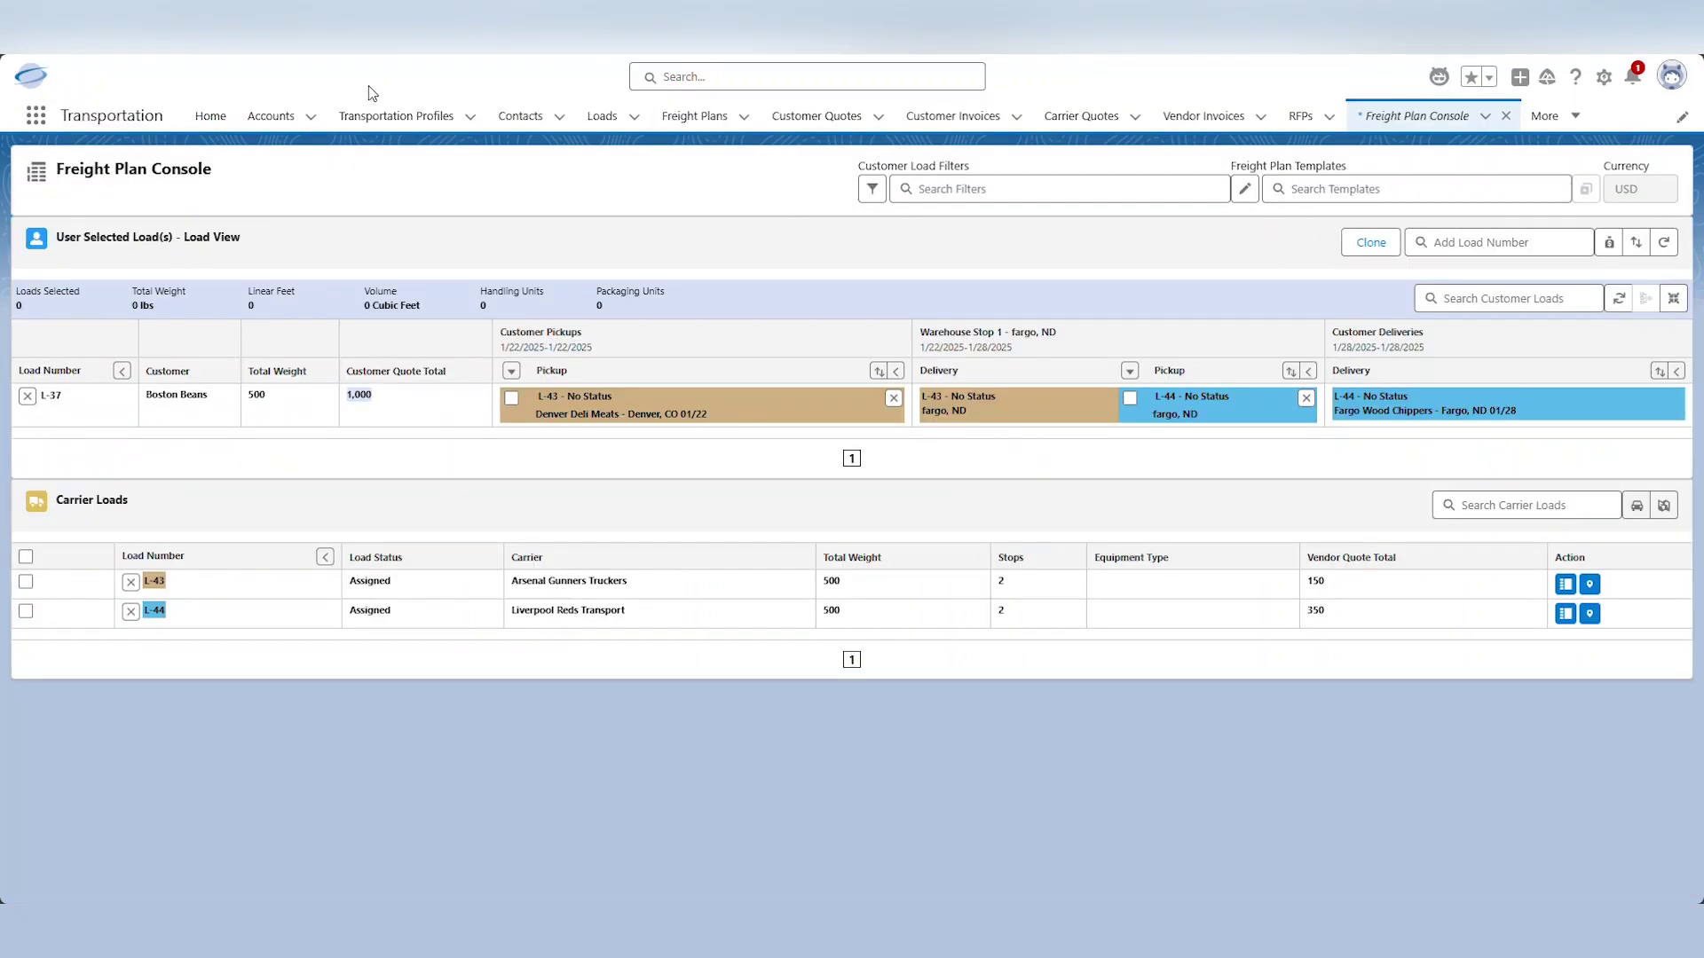
Open customer load L-39 from the loads list and send it to the Freight Plan Console
{"action": "left_click", "coordinate": [603, 119]}
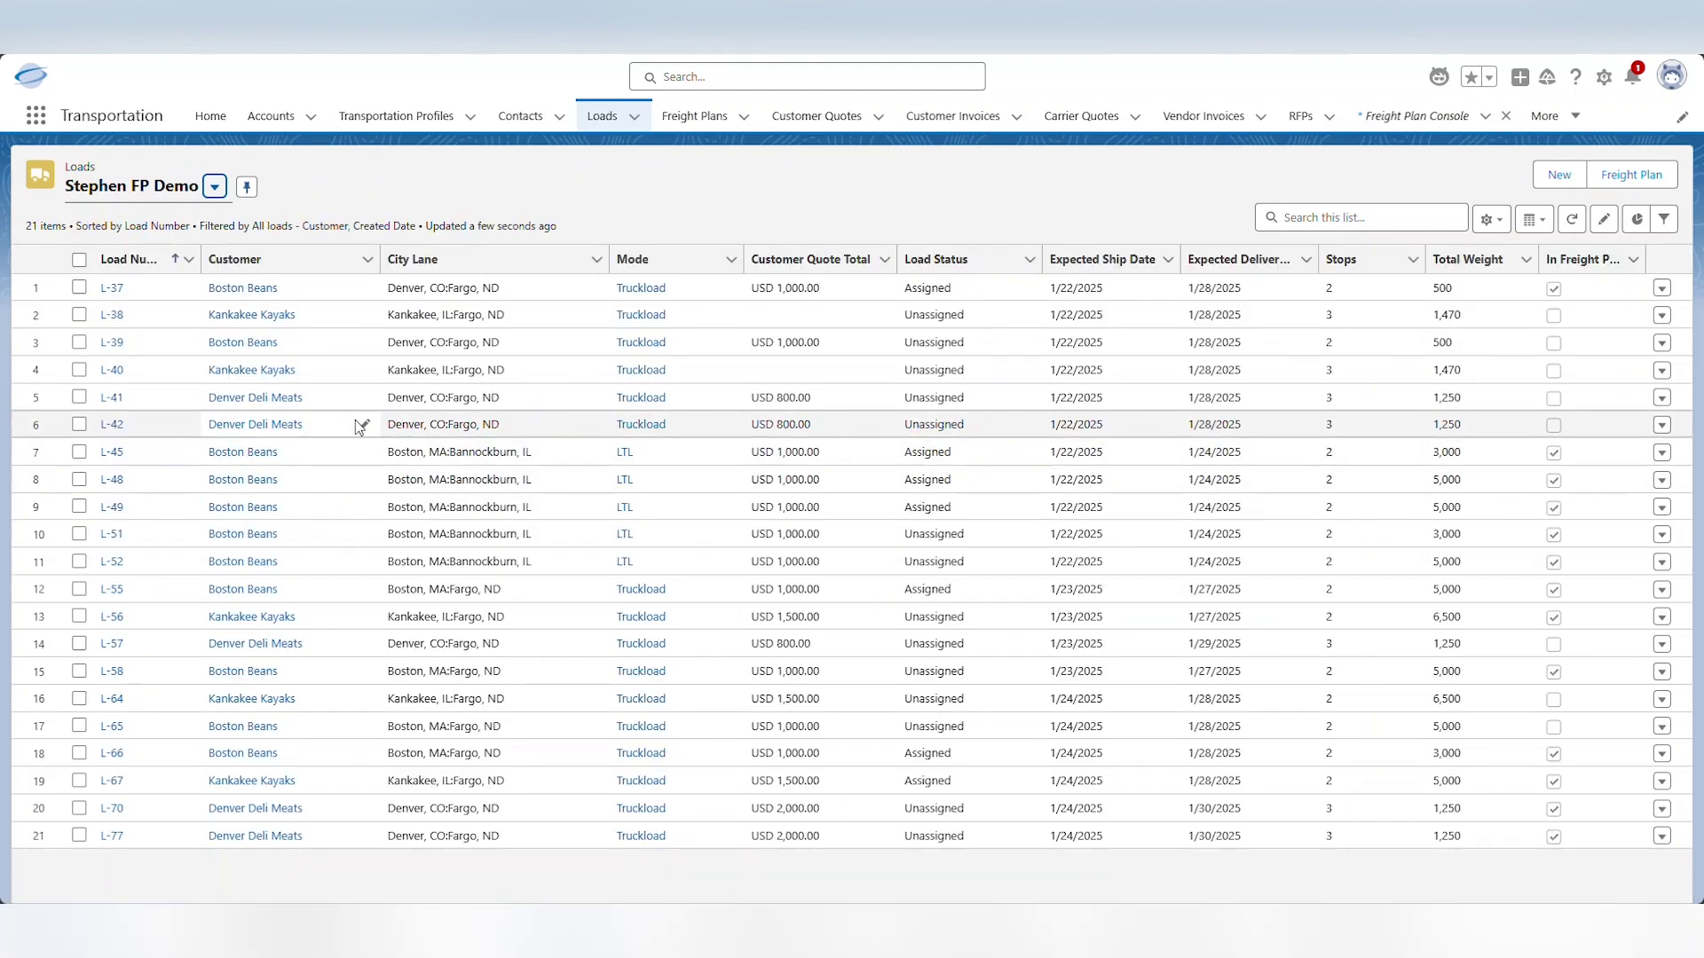
{"action": "left_click", "coordinate": [113, 343]}
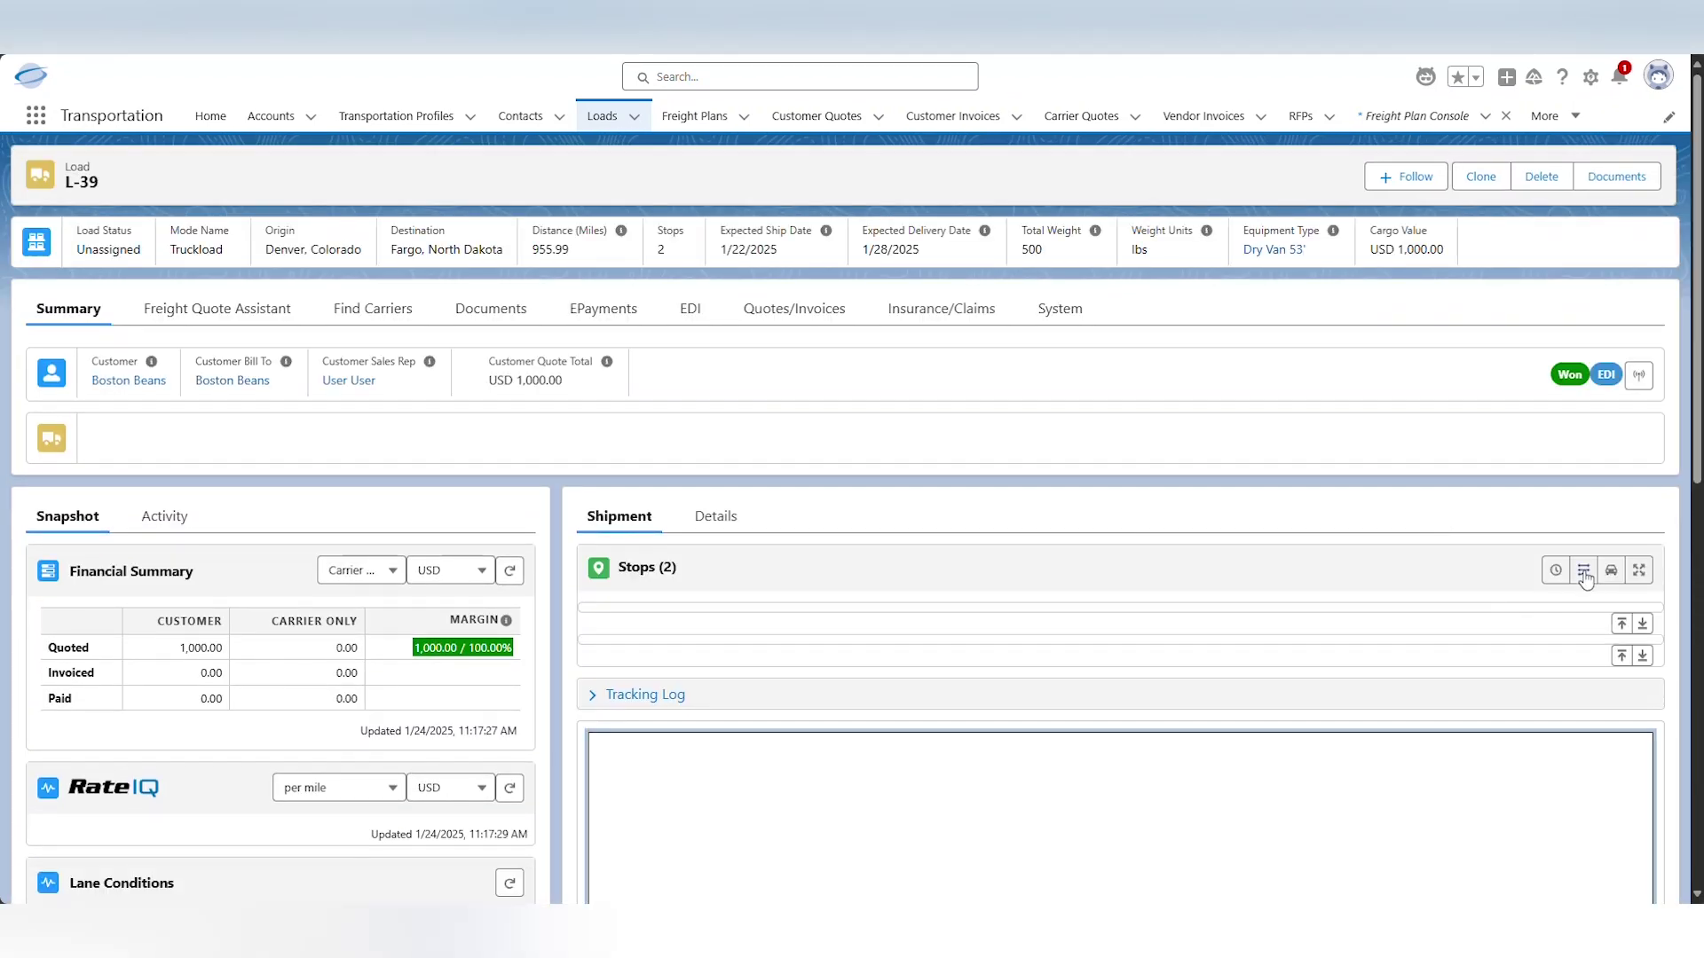
{"action": "left_click", "coordinate": [1585, 575]}
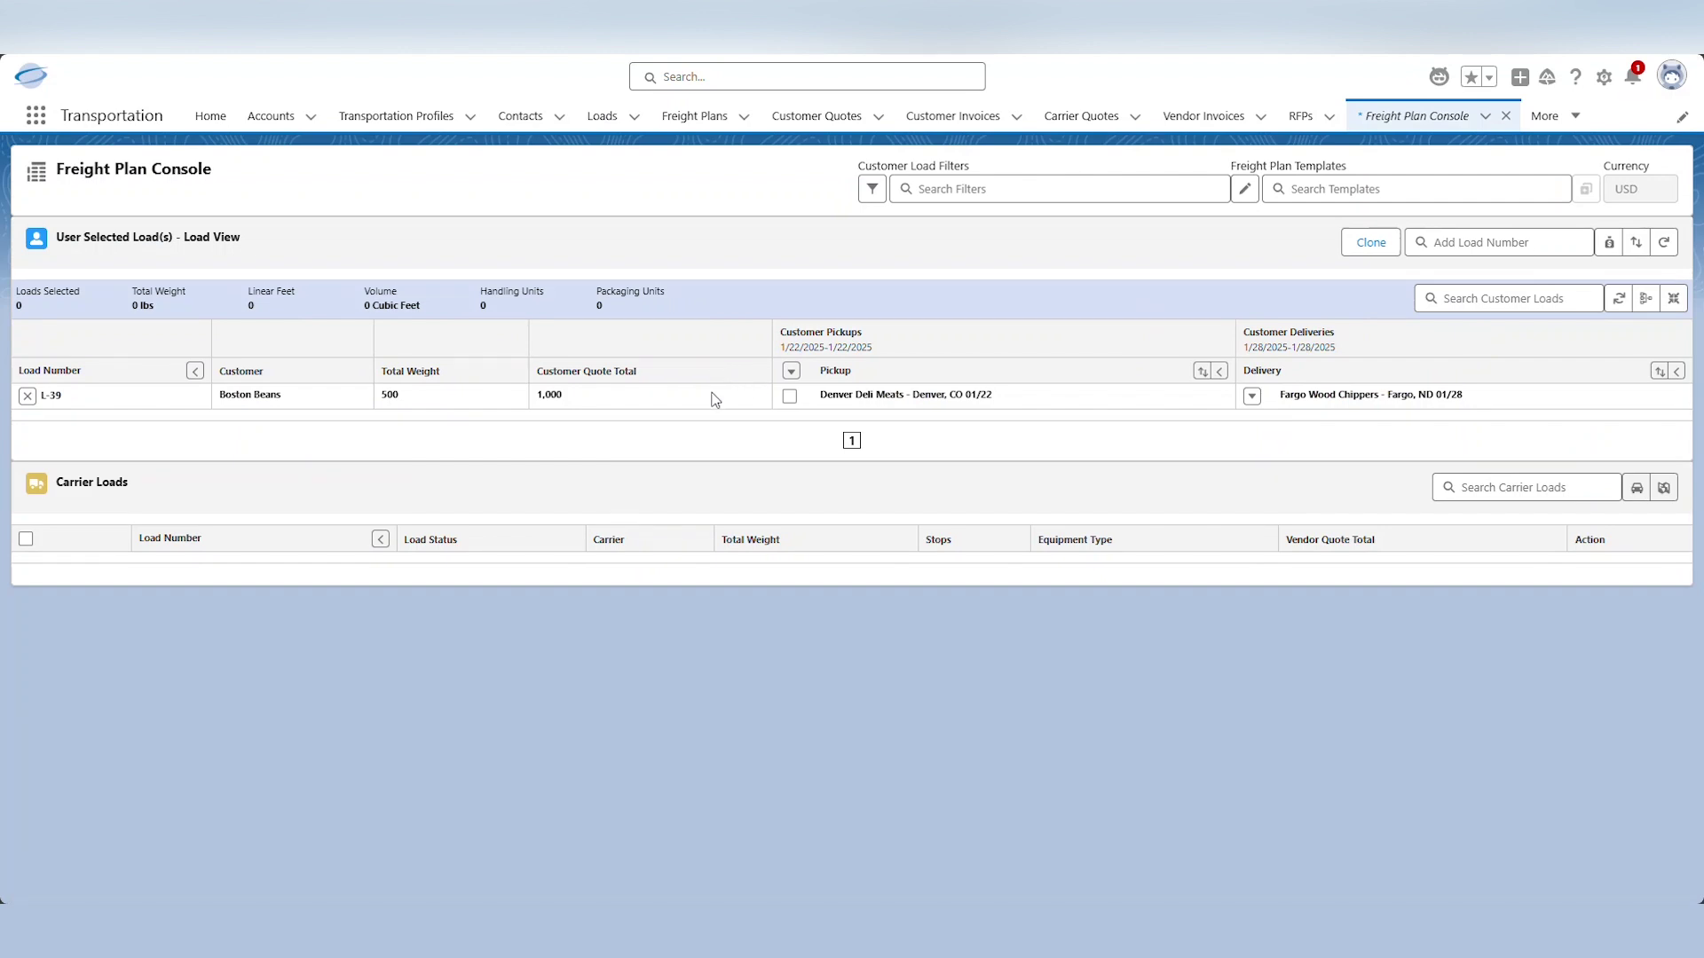
Start a new carrier load for L-39 from the Denver Deli Meats pickup to the Fargo Wood Chippers delivery
{"action": "left_click", "coordinate": [789, 397]}
{"action": "left_click", "coordinate": [1252, 397]}
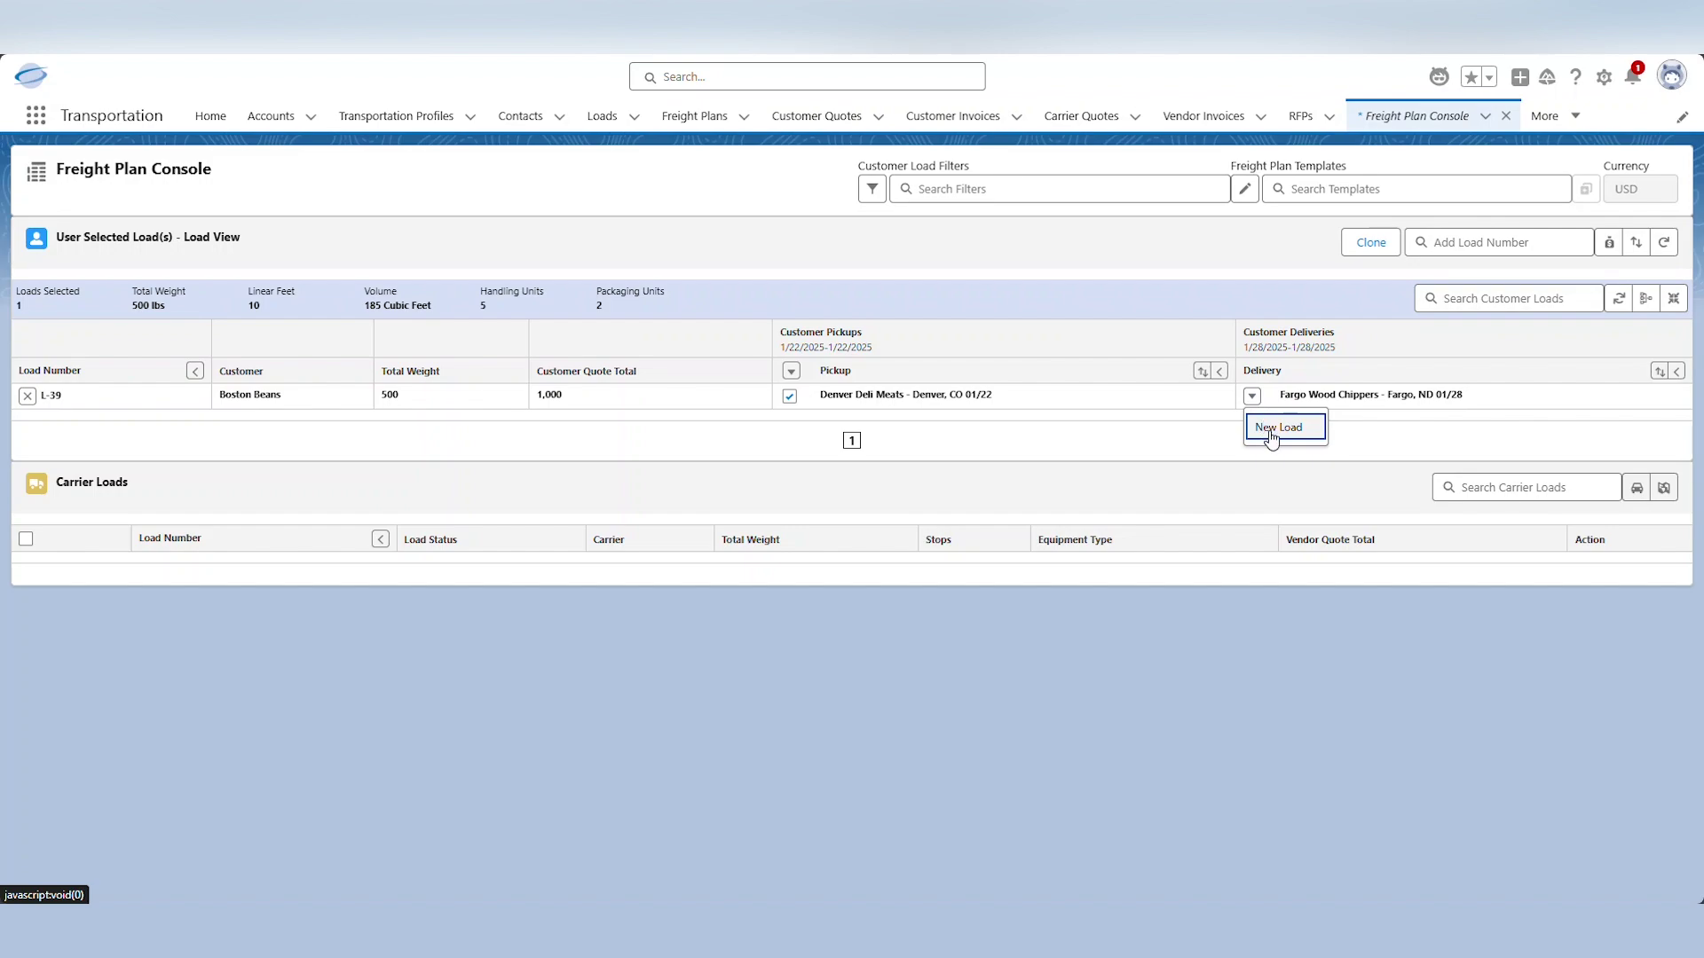
{"action": "left_click", "coordinate": [1276, 428]}
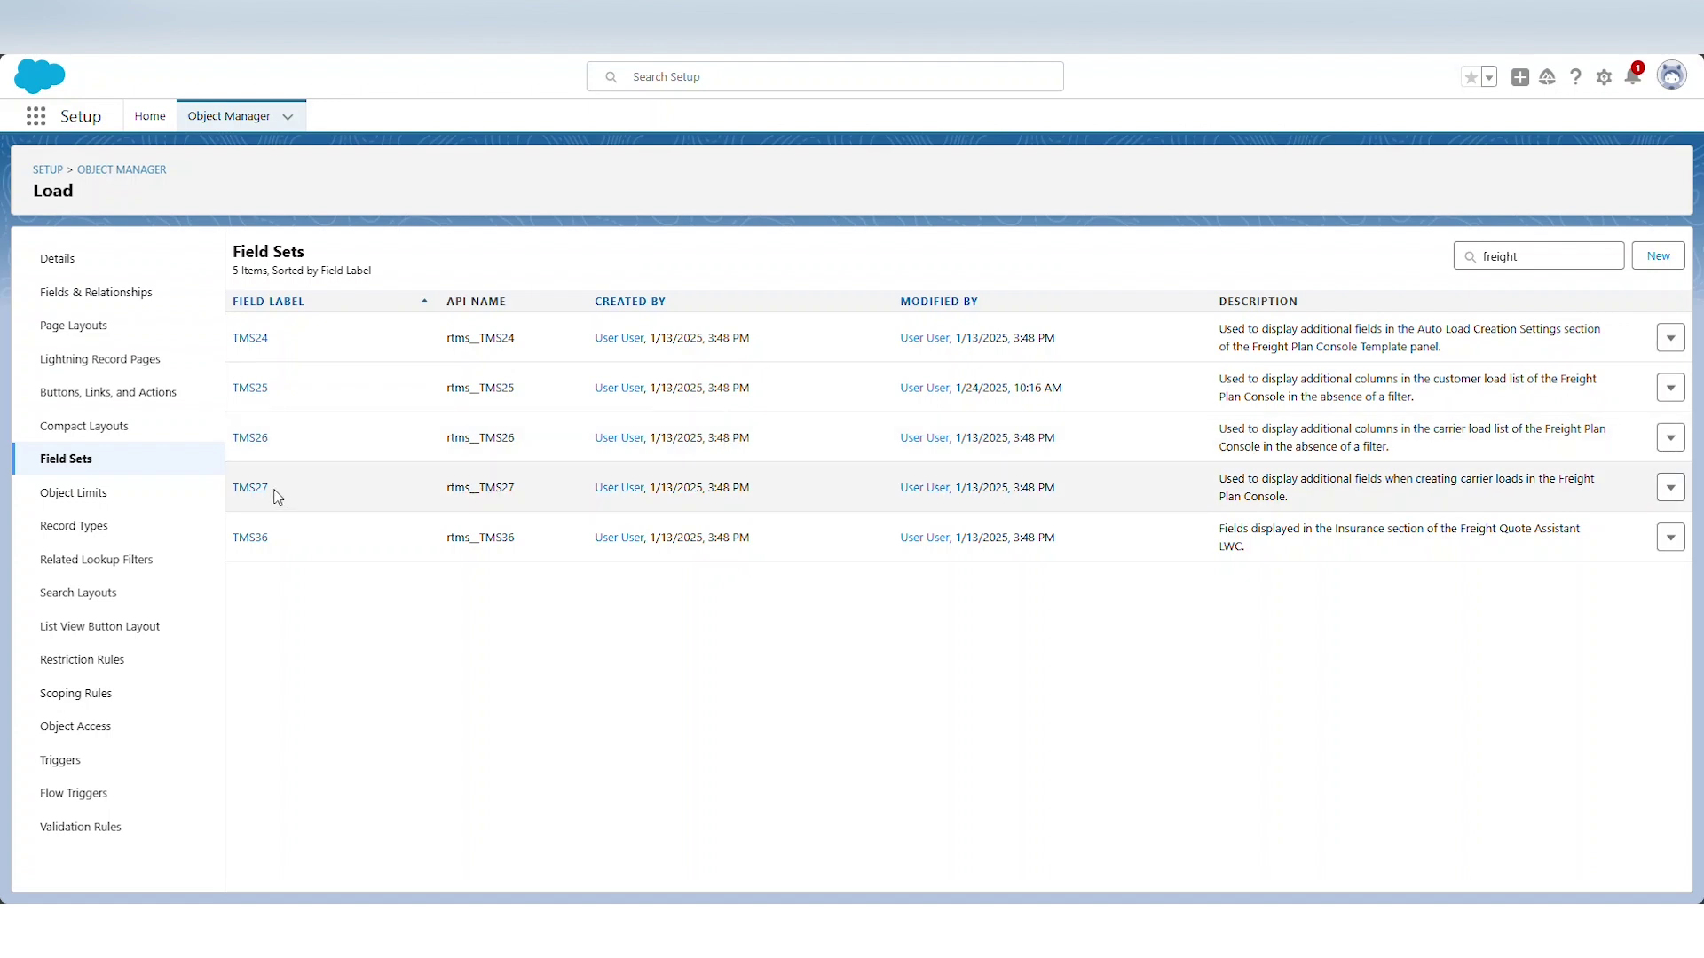
Add Bill of Lading Number and Cargo Summary to the TMS27 field set and save it
{"action": "left_click", "coordinate": [246, 488]}
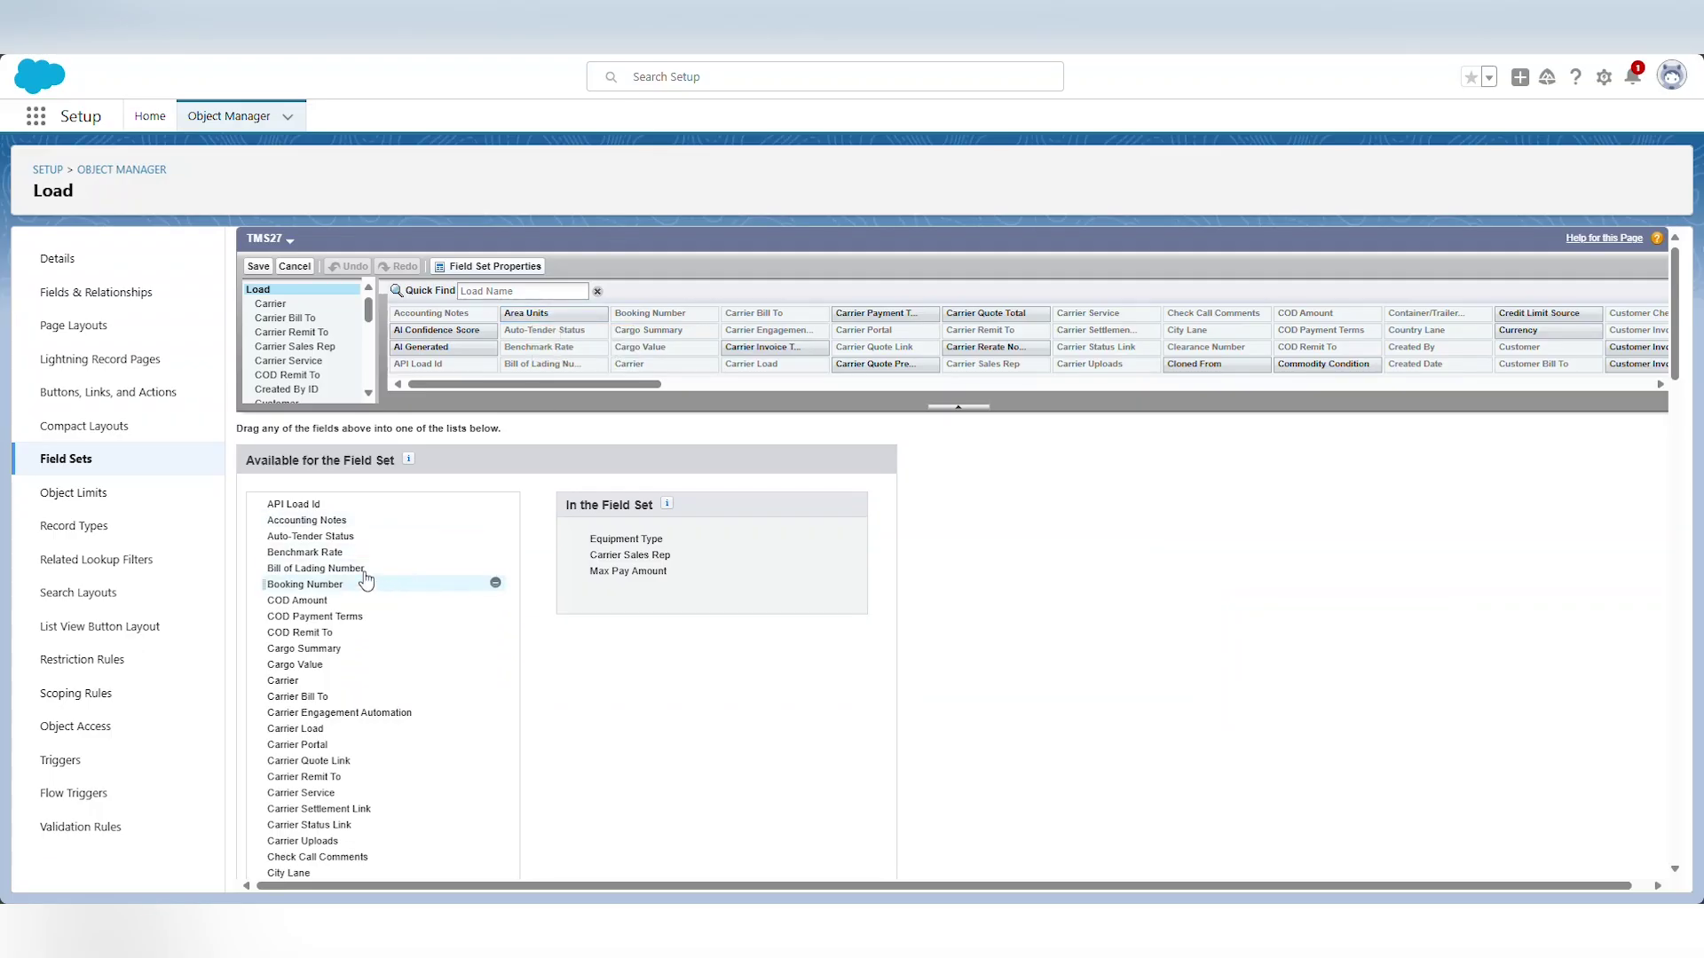
{"action": "left_click_drag", "start_coordinate": [363, 572], "coordinate": [621, 586]}
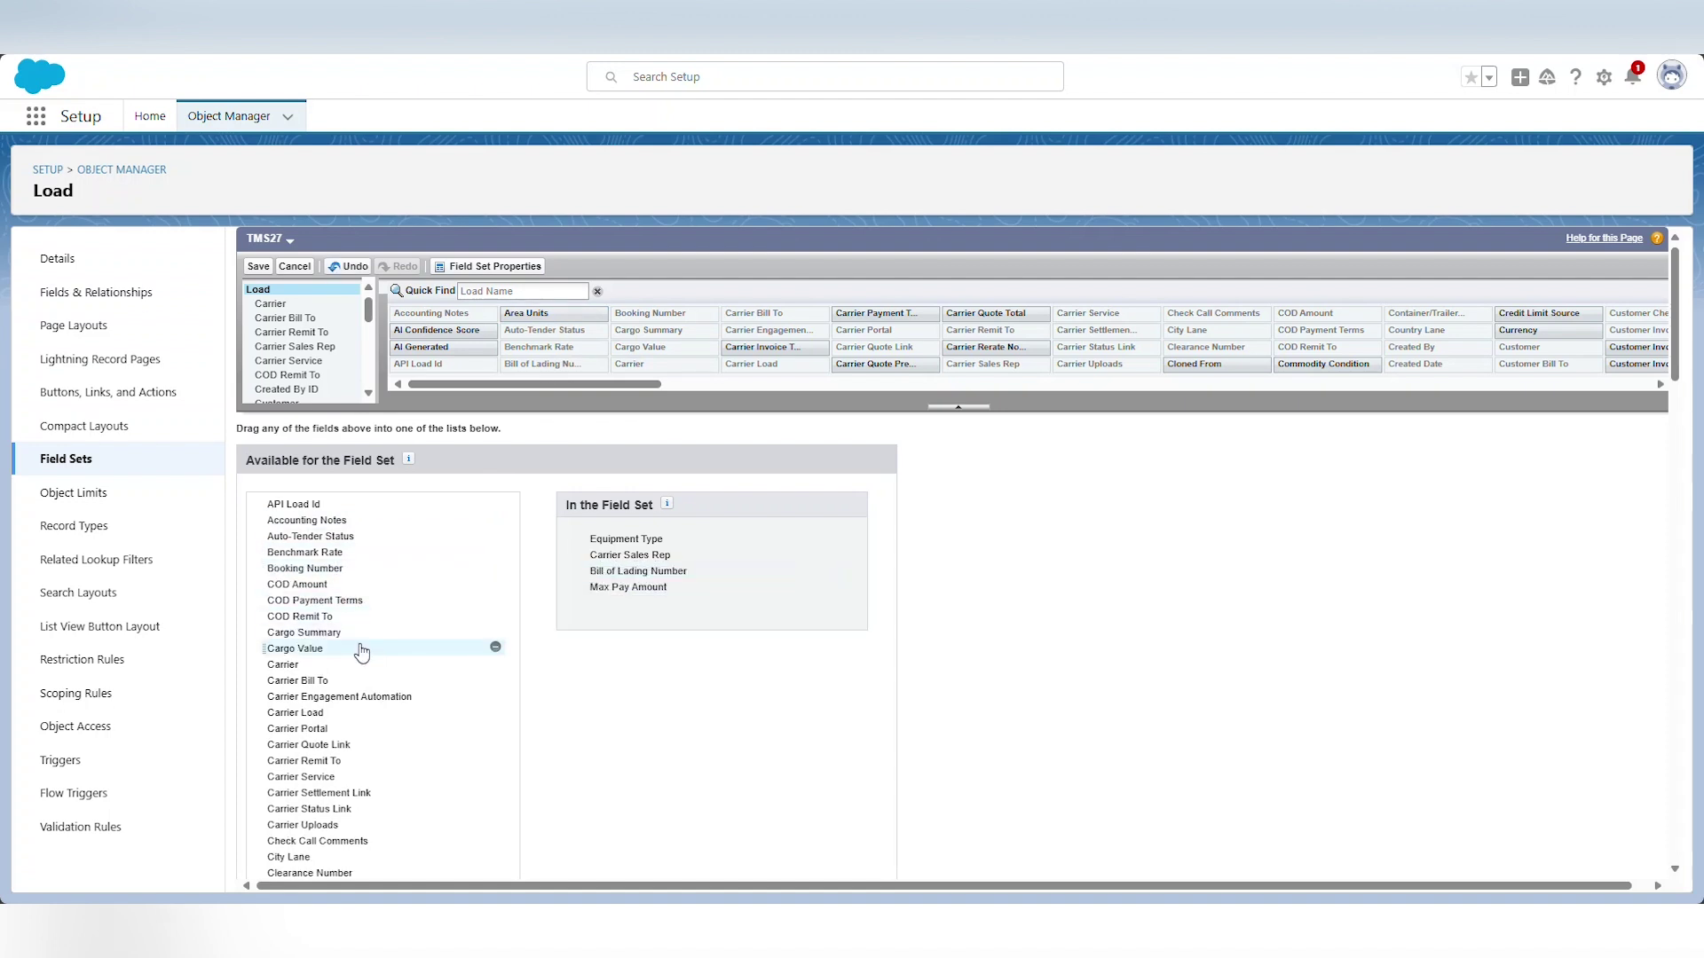
{"action": "left_click_drag", "start_coordinate": [359, 633], "coordinate": [723, 593]}
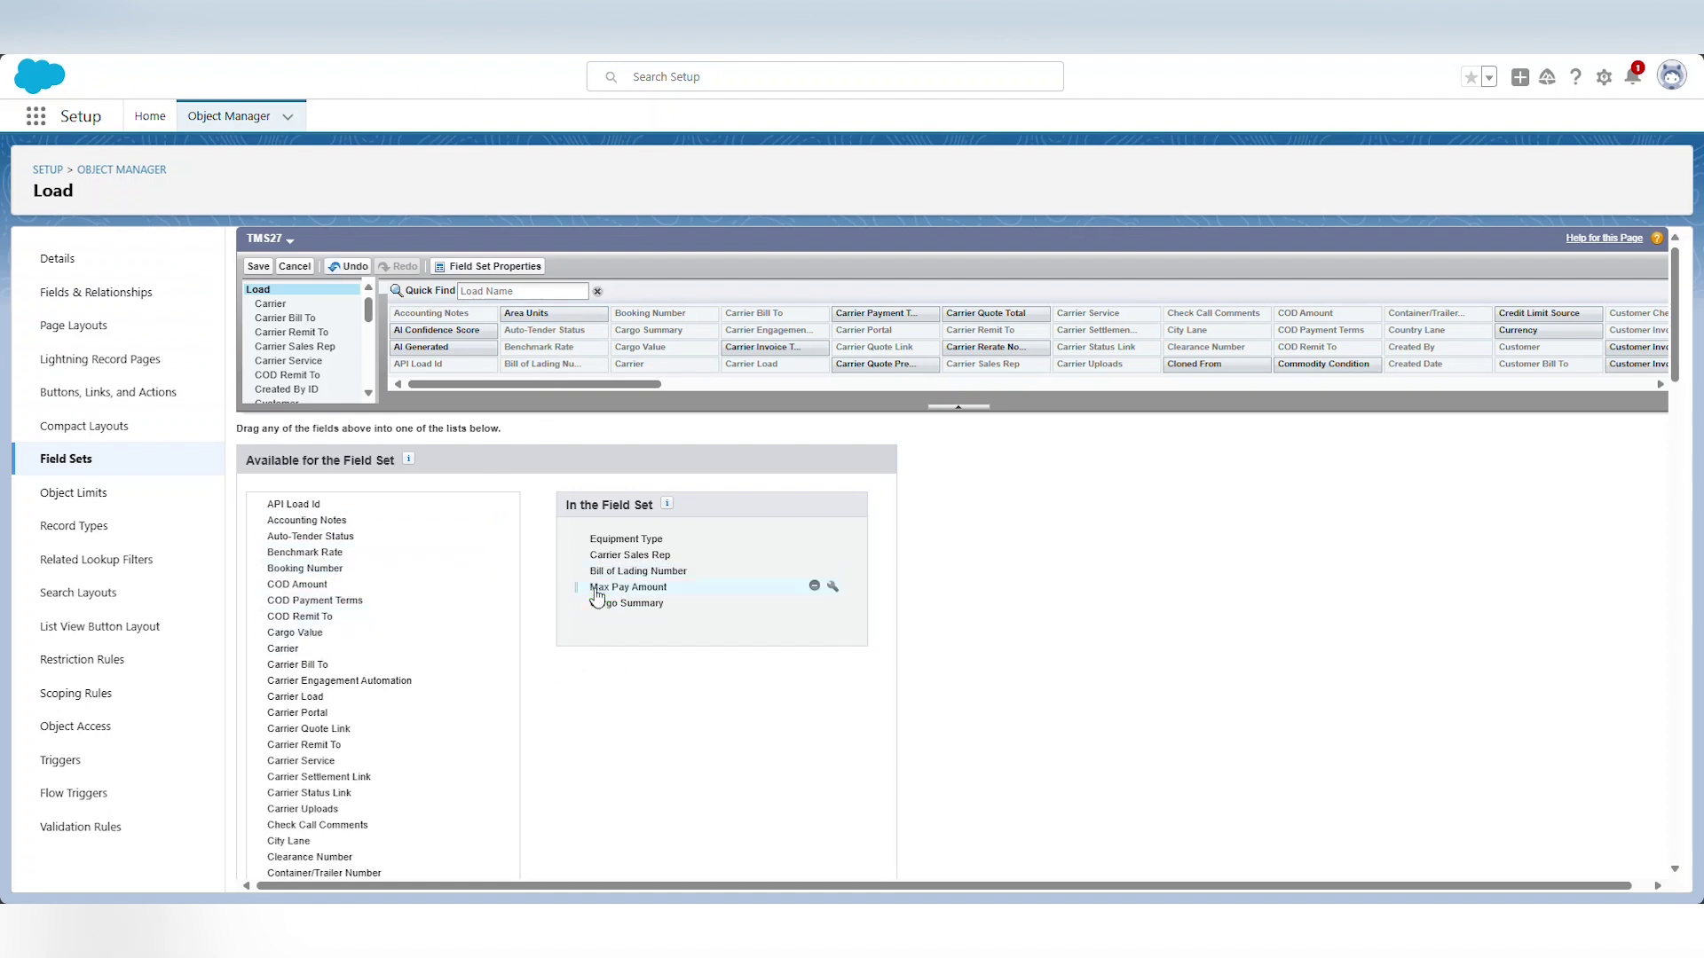
{"action": "left_click", "coordinate": [258, 267]}
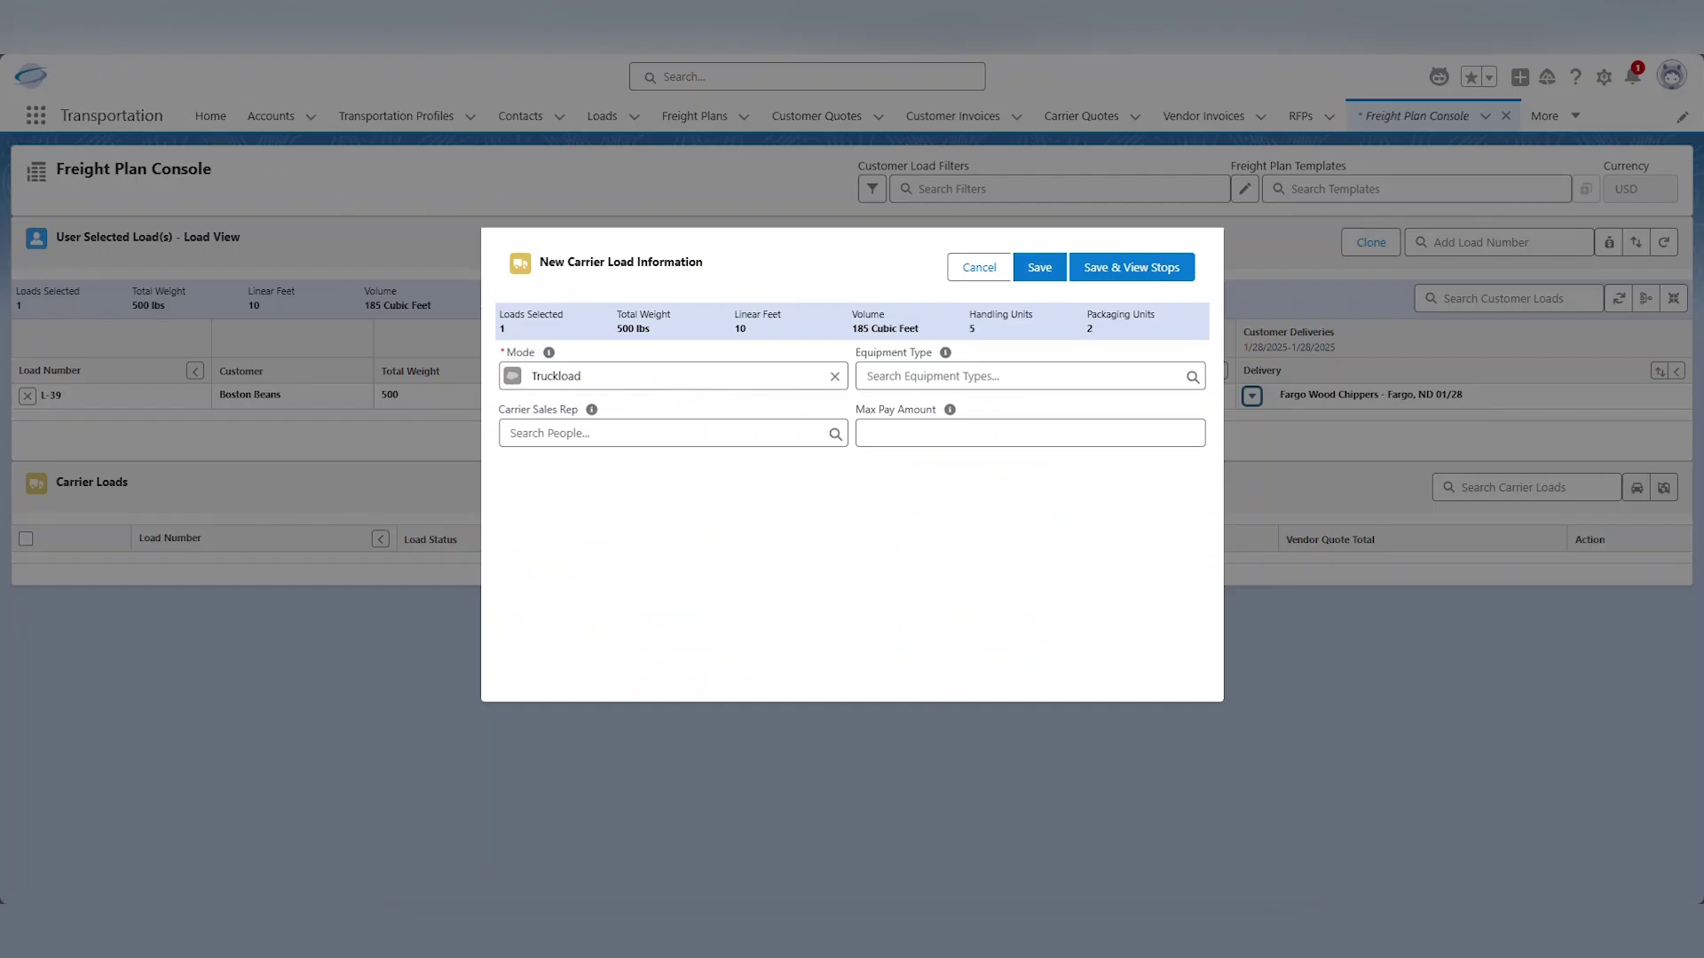
Reload the Freight Plan Console and start a new carrier load for L-39 from its Denver pickup to its Fargo delivery
{"action": "key", "text": "F5"}
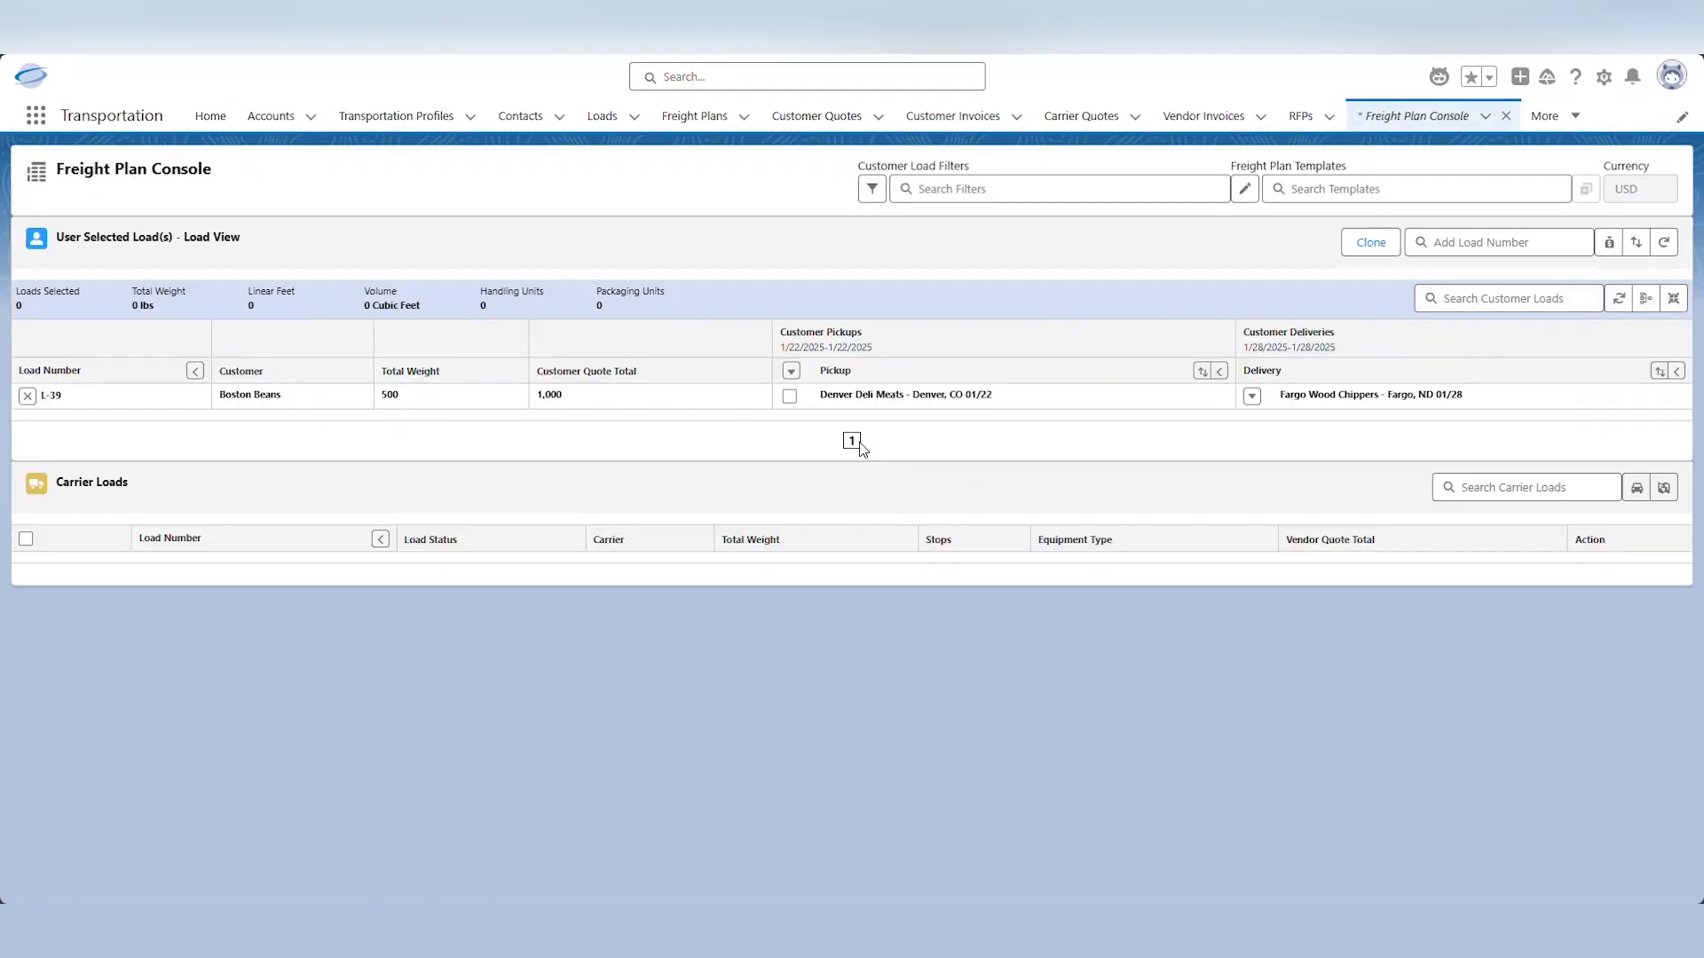
{"action": "left_click", "coordinate": [789, 395]}
{"action": "left_click", "coordinate": [1251, 396]}
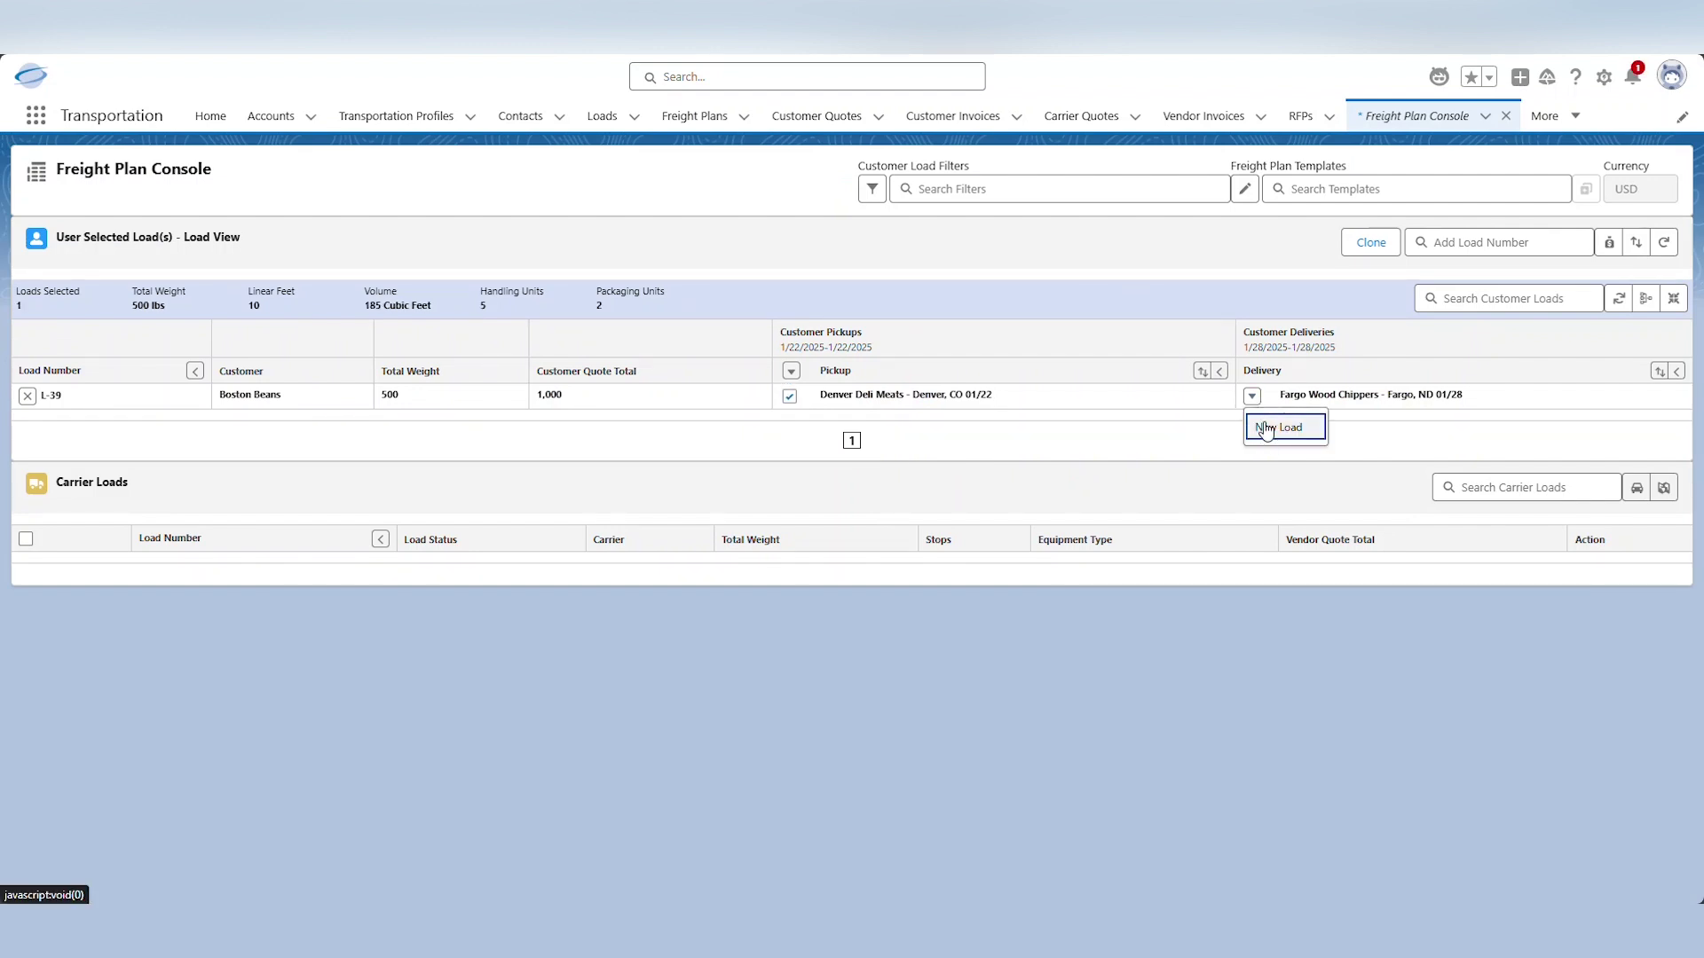
{"action": "left_click", "coordinate": [1269, 431]}
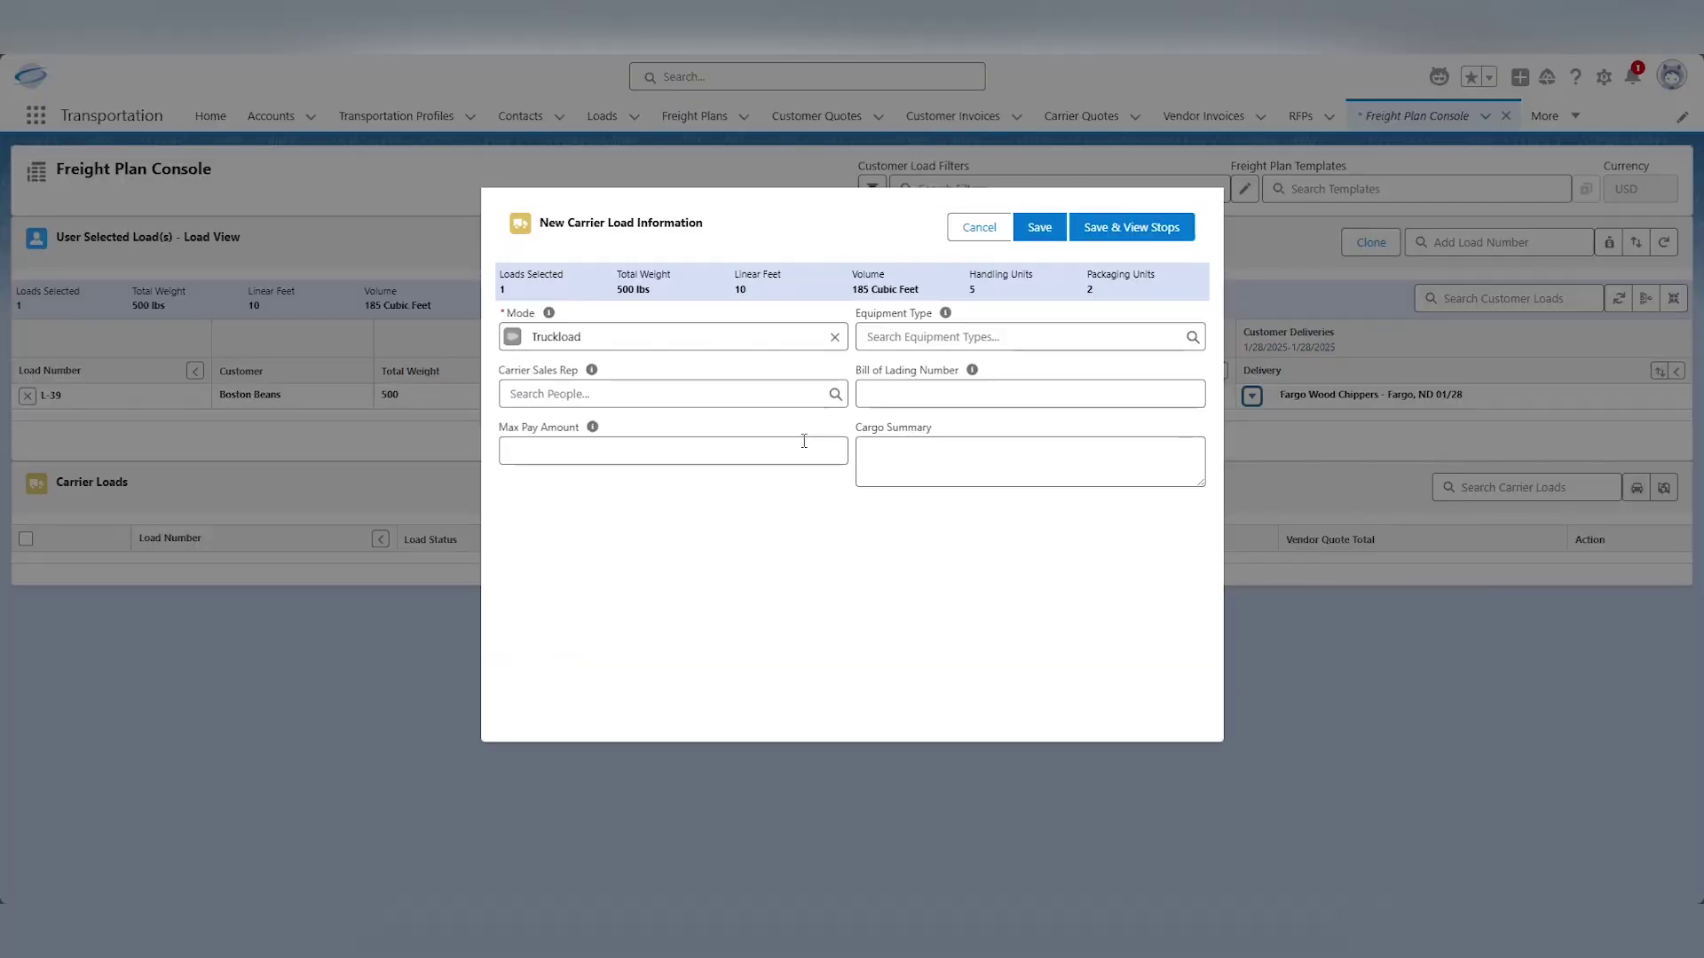